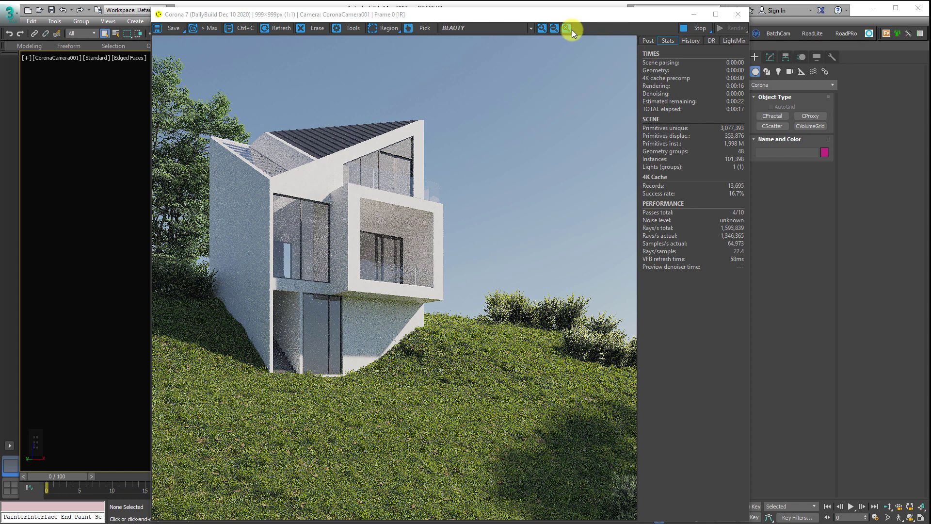
# Step: Stop the interactive render and close the render window
pyautogui.moveTo(446, 16); pyautogui.dragTo(422, 11)
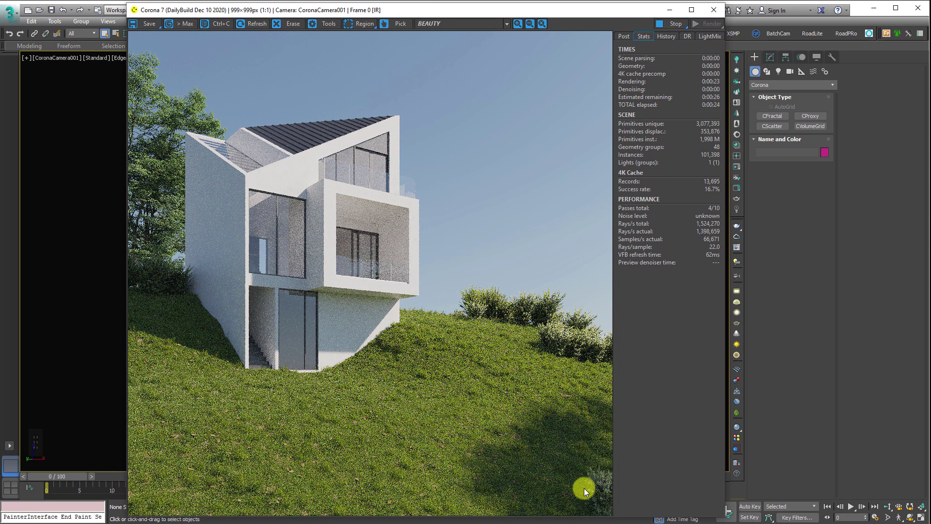
pyautogui.click(668, 26)
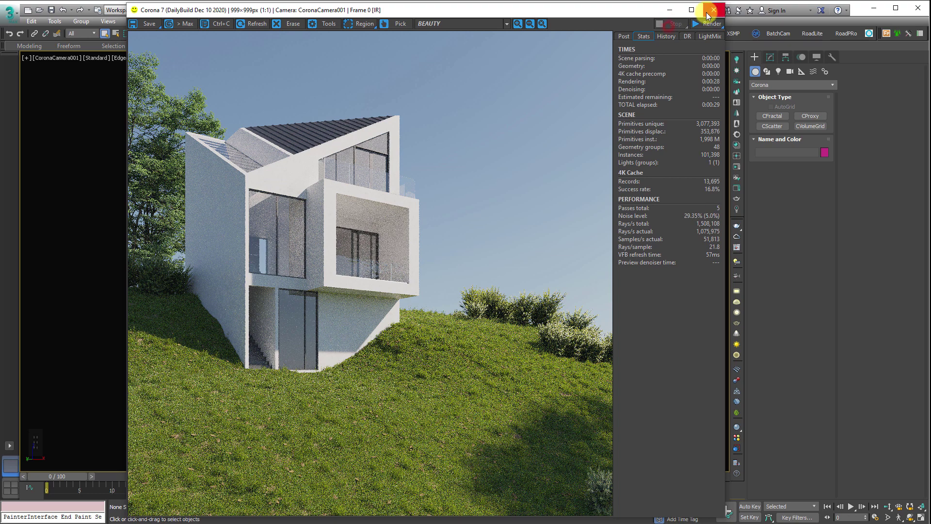
pyautogui.click(712, 10)
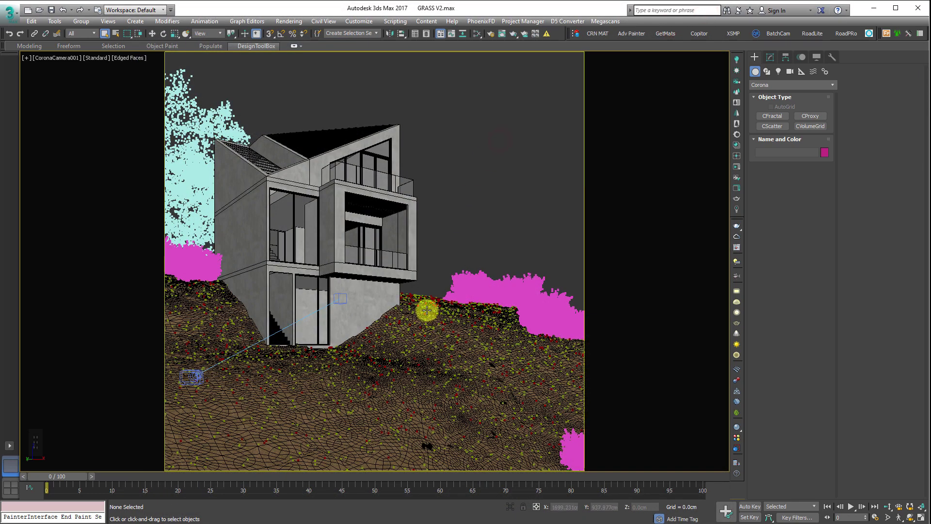
# Step: Switch to the multi-viewport layout, set the main viewport to the Top view and frame the whole scene
pyautogui.hotkey('alt', 'w')
pyautogui.middleClick(359, 326)
pyautogui.scroll(-2, 370, 282)
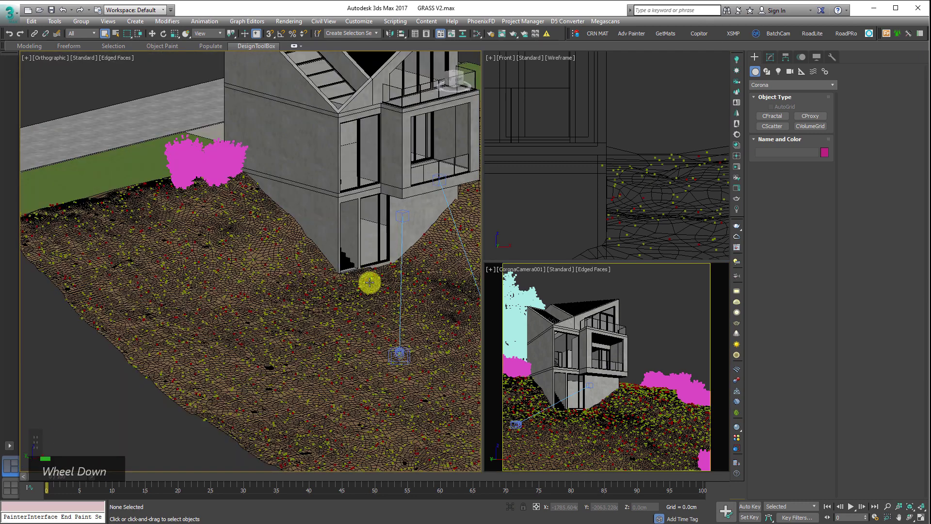
pyautogui.press('t')
pyautogui.press('z')
pyautogui.press('z')
pyautogui.click(457, 263)
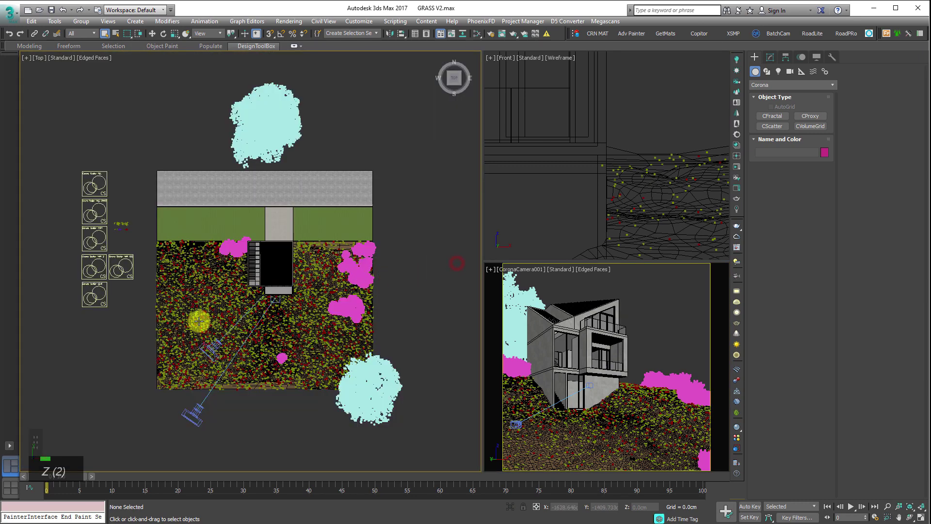
# Step: Examine the Corona Scatter objects and the surrounding terrain in the Top view
pyautogui.moveTo(209, 319); pyautogui.dragTo(266, 328, button='middle')
pyautogui.scroll(2, 133, 289)
pyautogui.moveTo(133, 289); pyautogui.dragTo(293, 383, button='middle')
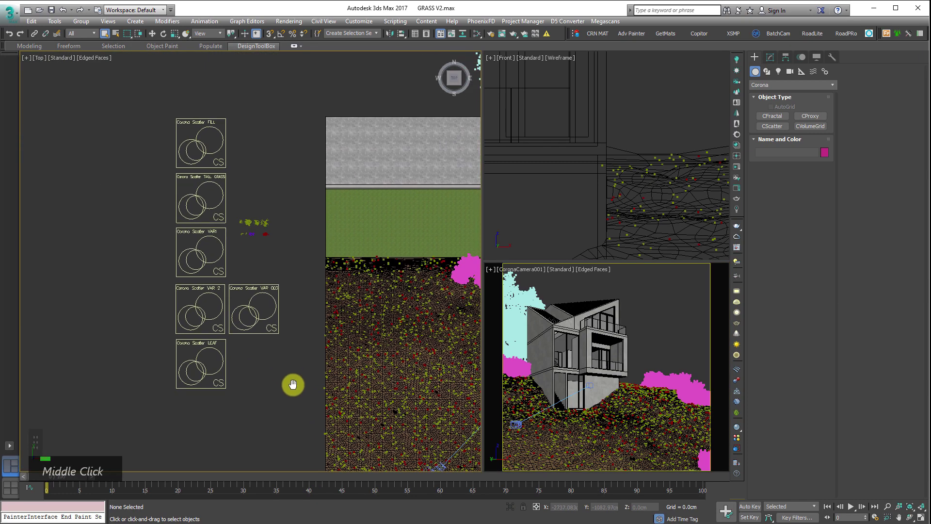
pyautogui.scroll(2, 190, 264)
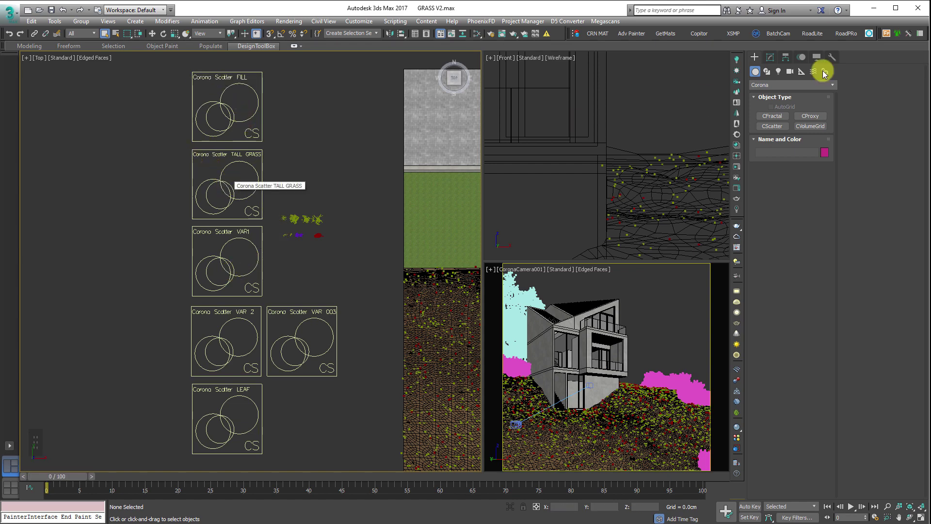
pyautogui.moveTo(267, 257); pyautogui.dragTo(143, 266, button='middle')
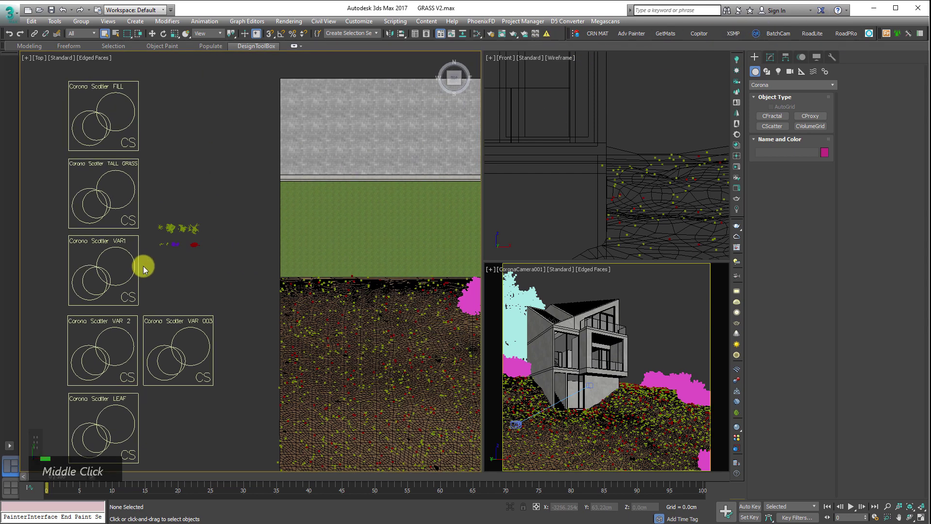
pyautogui.moveTo(329, 259); pyautogui.dragTo(147, 229, button='middle')
pyautogui.scroll(-3, 245, 214)
pyautogui.moveTo(442, 191); pyautogui.dragTo(154, 226, button='middle')
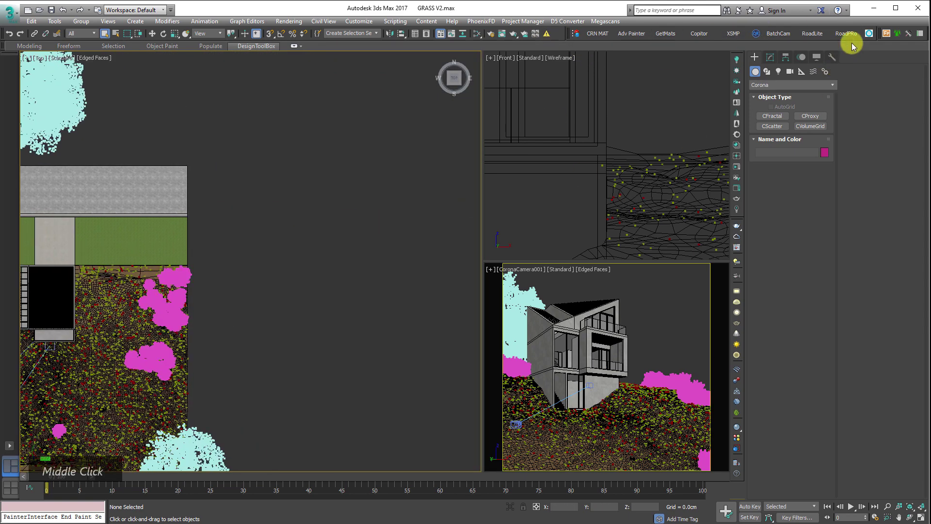
# Step: Create a Forest Pro object in Generate mode on the grey paved surface and dismiss the update notice
pyautogui.click(887, 33)
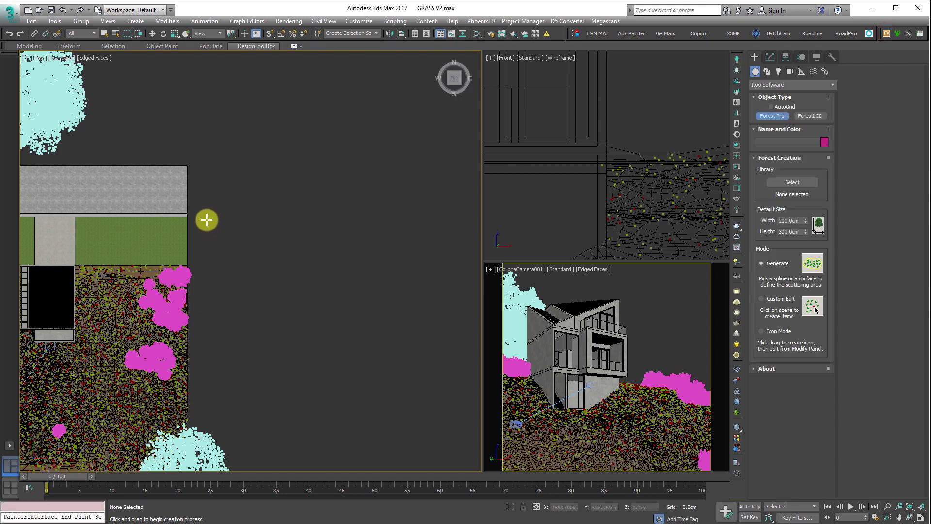
pyautogui.click(170, 194)
pyautogui.press('Return')
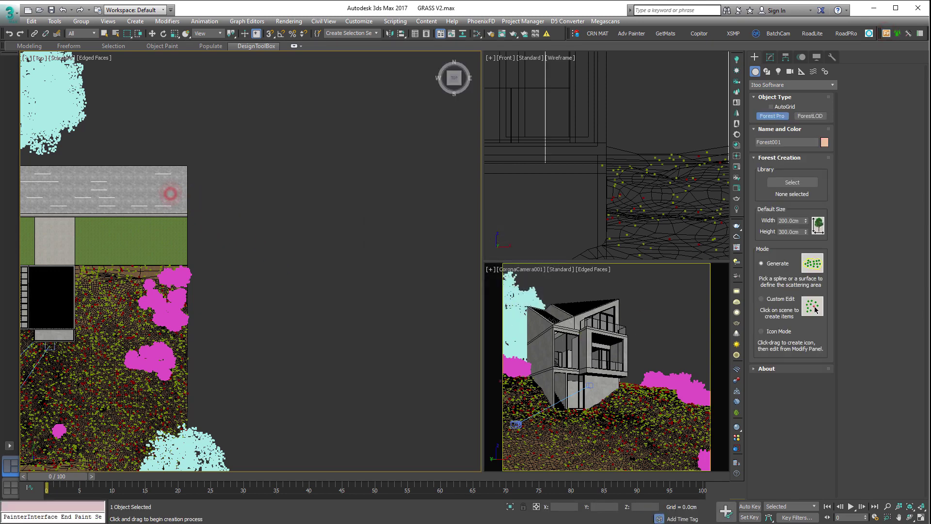
pyautogui.click(776, 182)
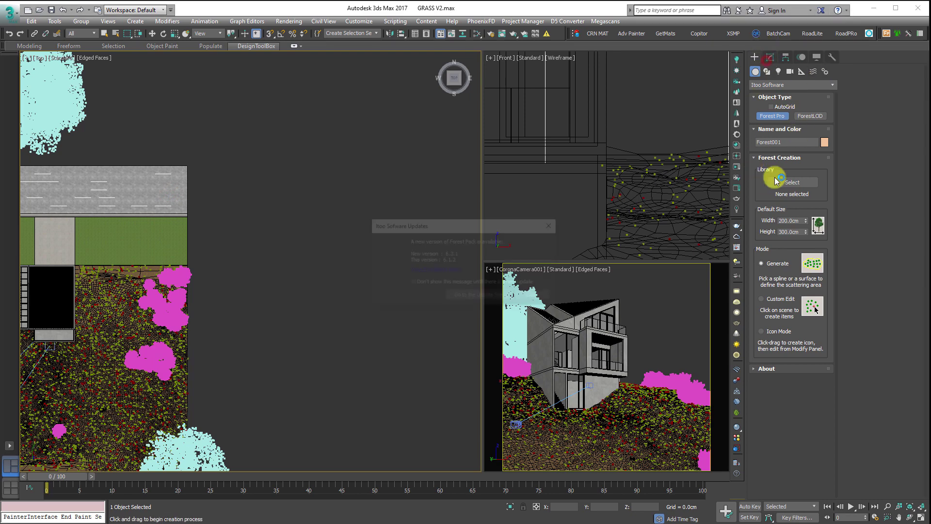
pyautogui.click(551, 224)
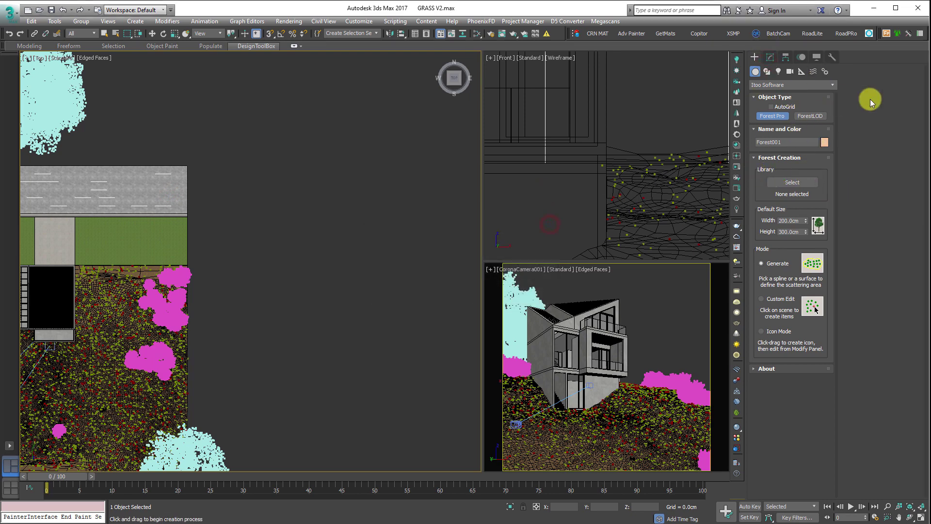
# Step: Review the parameter sections of the new Forest object, including its Geometry settings
pyautogui.click(770, 57)
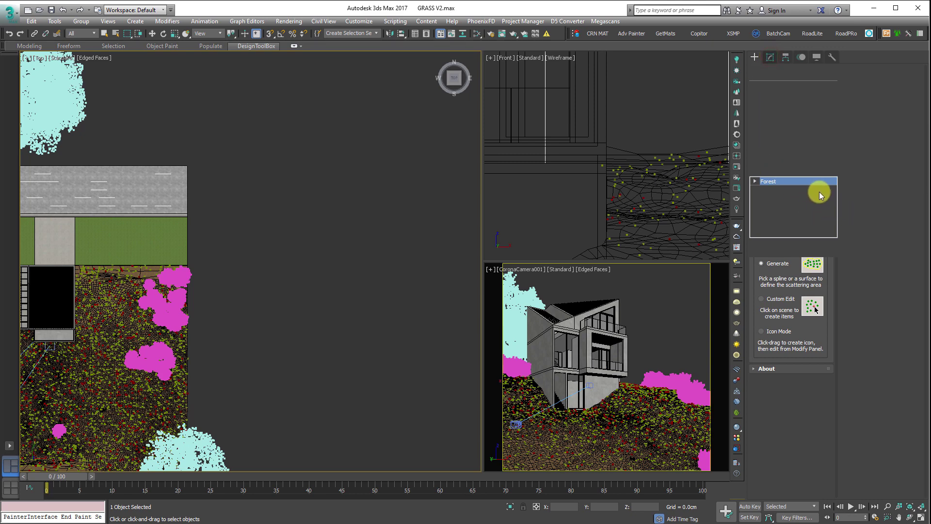
pyautogui.click(766, 181)
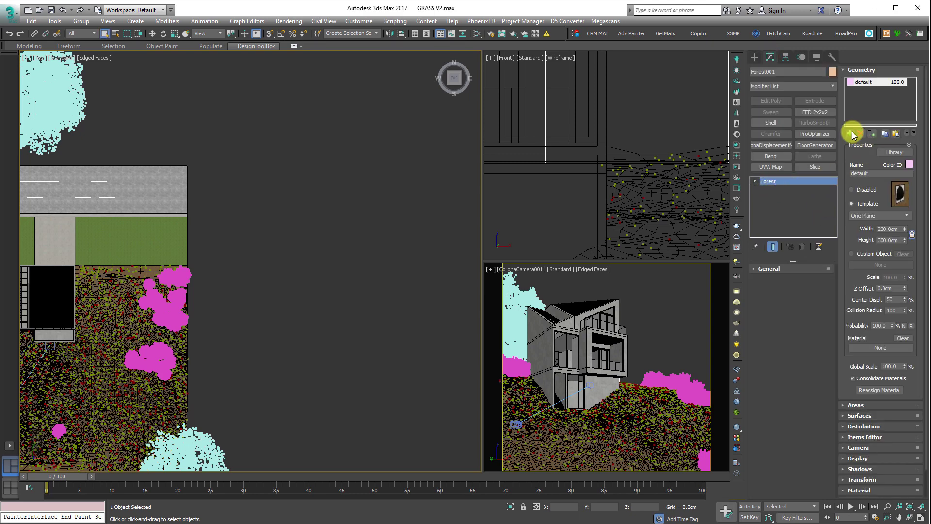
pyautogui.click(856, 70)
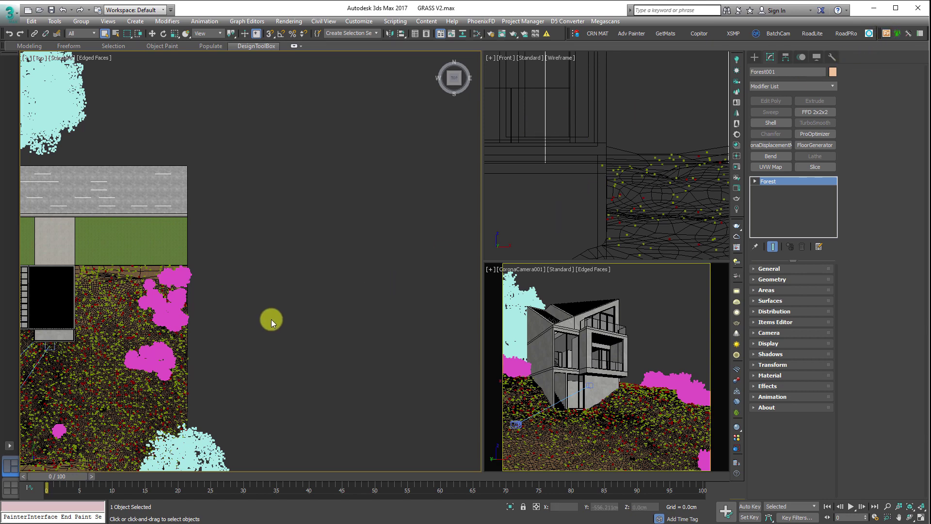
# Step: Select the Corona Scatter FILL object and review its Transformations, Viewport Display and Surface Scattering settings
pyautogui.moveTo(147, 315); pyautogui.dragTo(465, 226, button='middle')
pyautogui.moveTo(150, 243); pyautogui.dragTo(244, 270, button='middle')
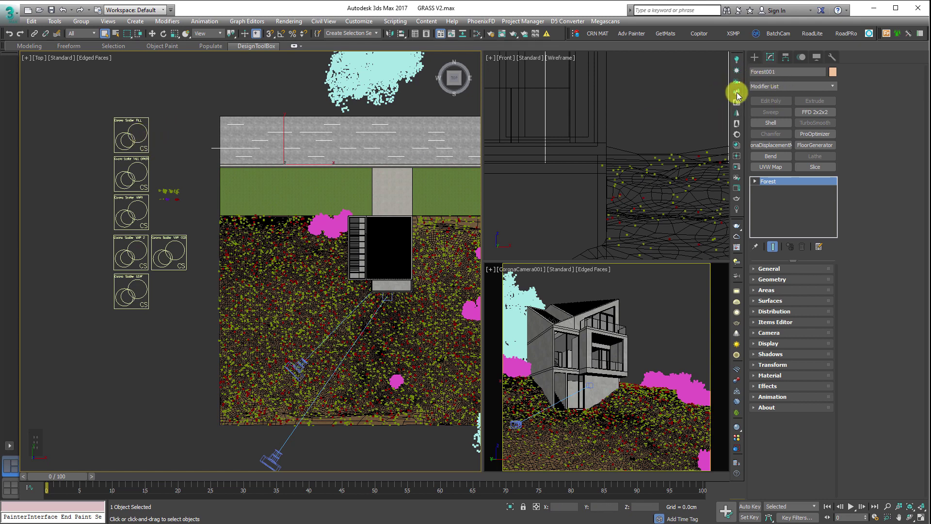
pyautogui.scroll(10, 182, 152)
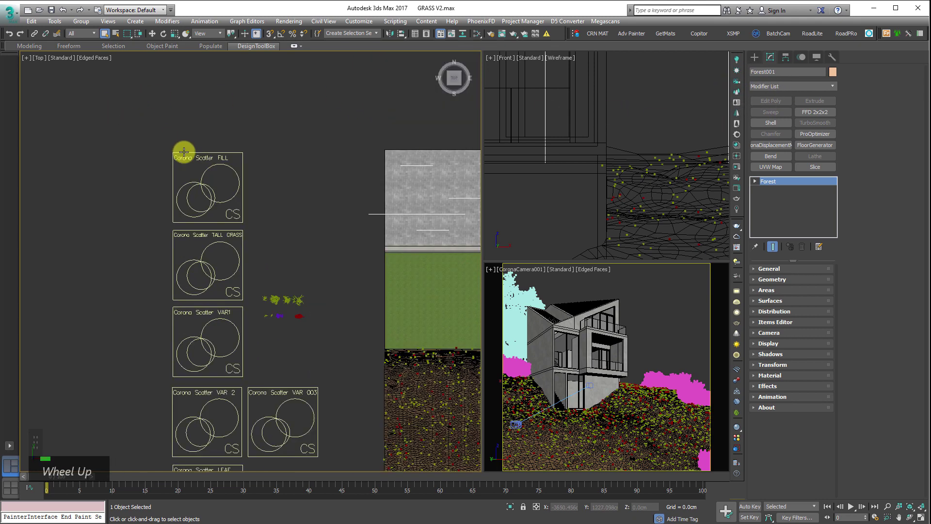
pyautogui.moveTo(303, 187); pyautogui.dragTo(262, 171, button='middle')
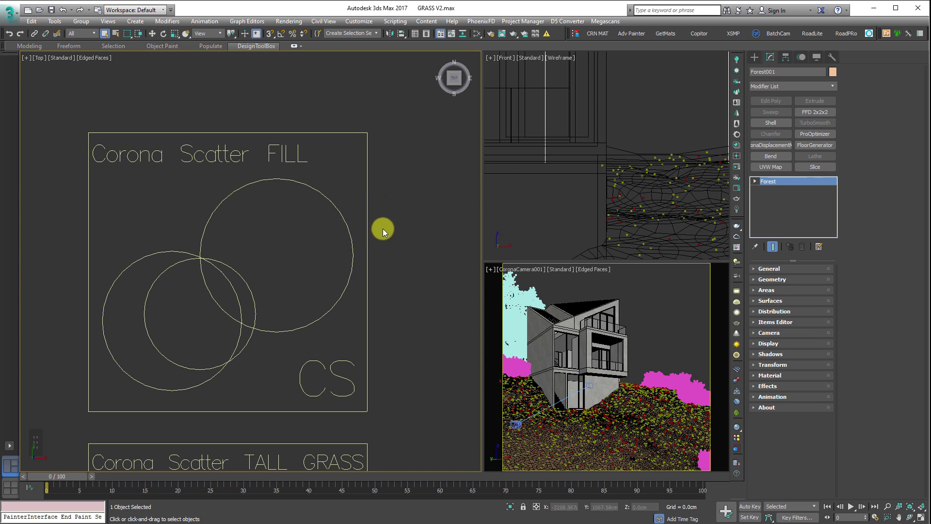
pyautogui.click(318, 134)
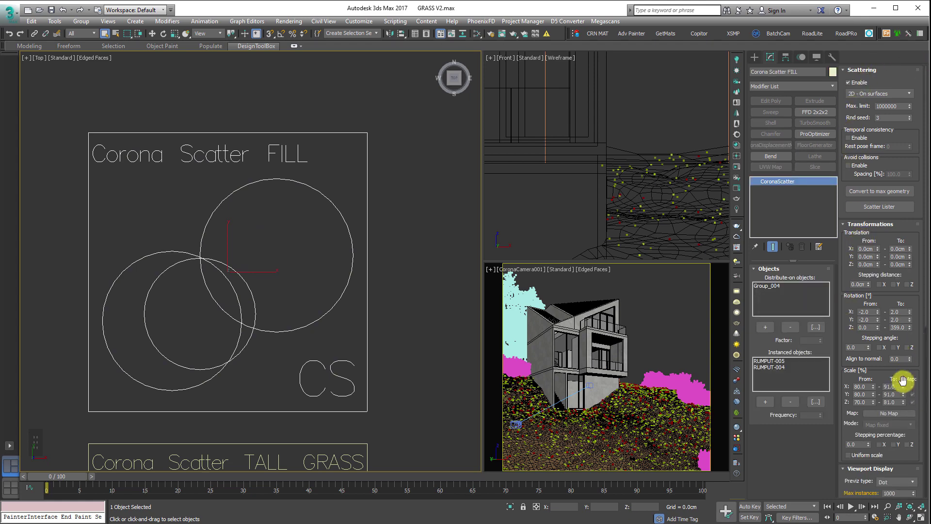
pyautogui.moveTo(888, 375); pyautogui.dragTo(890, 409)
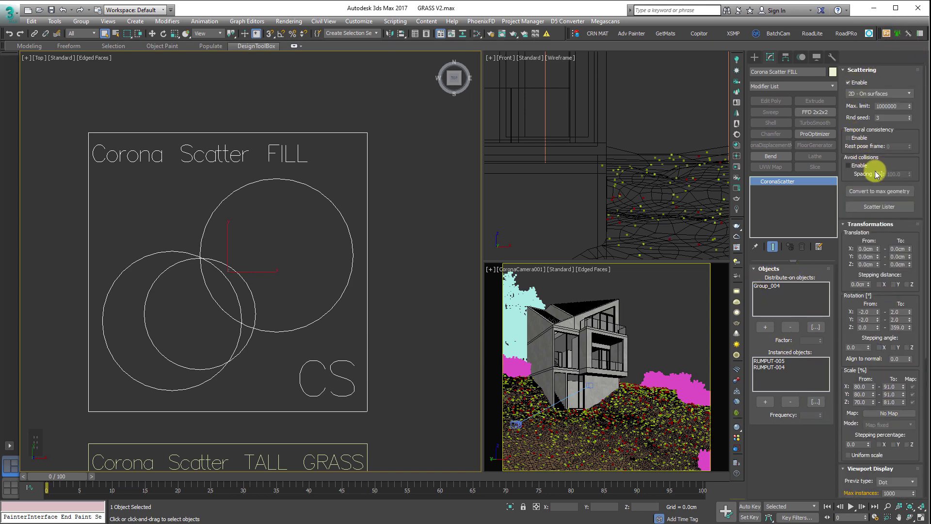
pyautogui.click(875, 224)
pyautogui.click(878, 236)
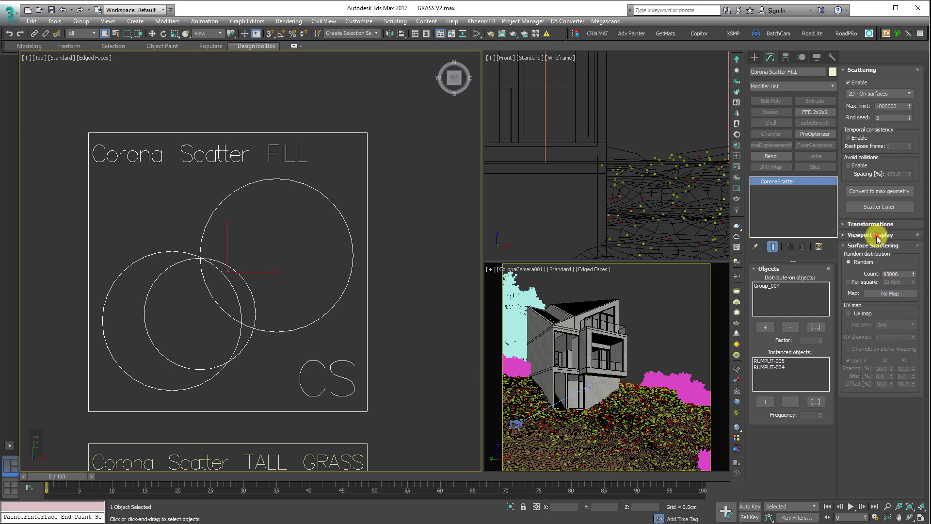
pyautogui.click(867, 246)
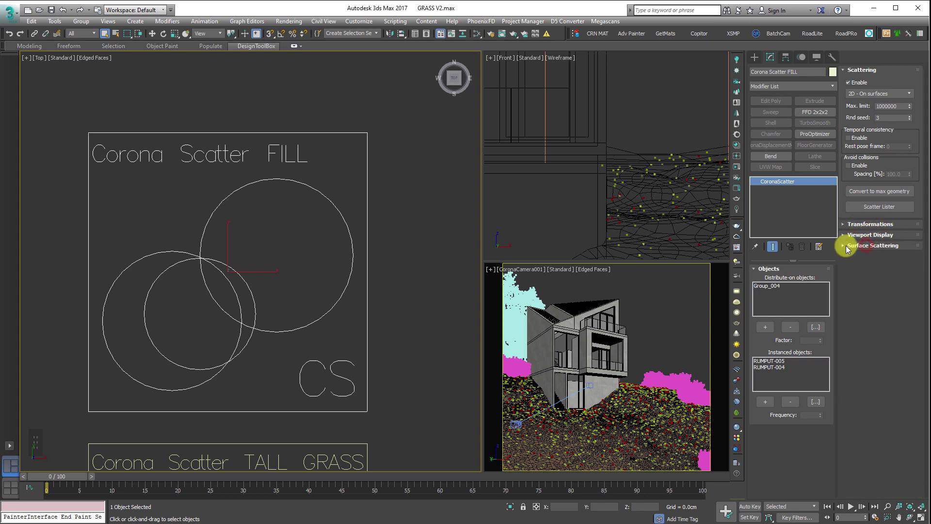
pyautogui.click(889, 248)
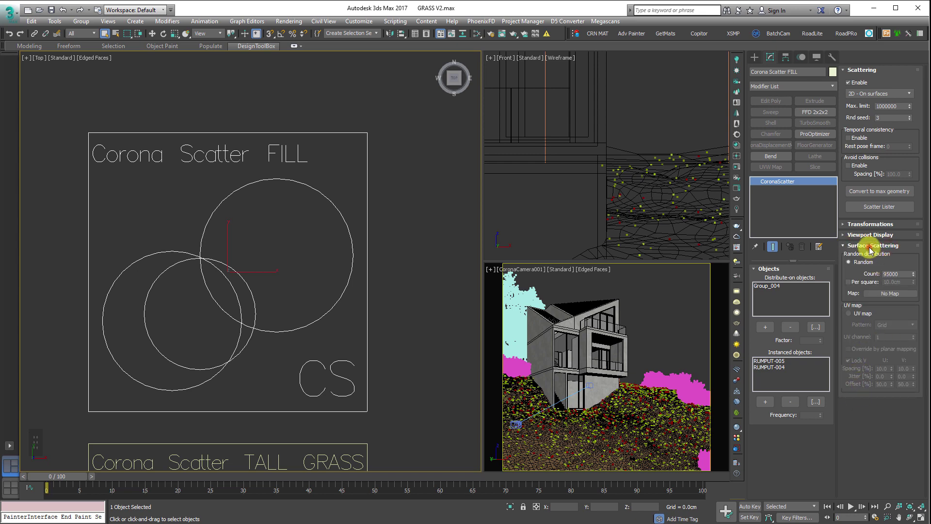
pyautogui.click(871, 248)
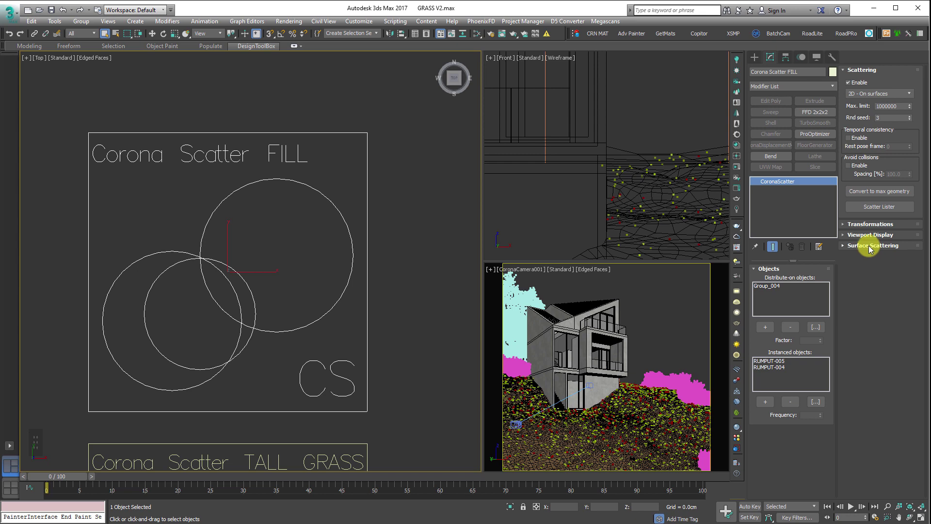
# Step: Deselect the scatter object and examine the grass, flower and leaf source models in a maximized Top view
pyautogui.middleClick(413, 258)
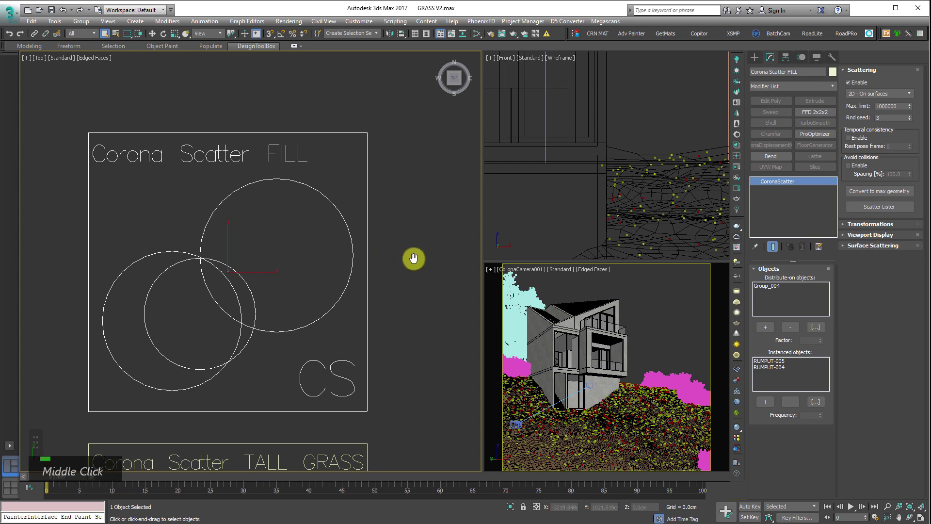
pyautogui.scroll(-4, 377, 232)
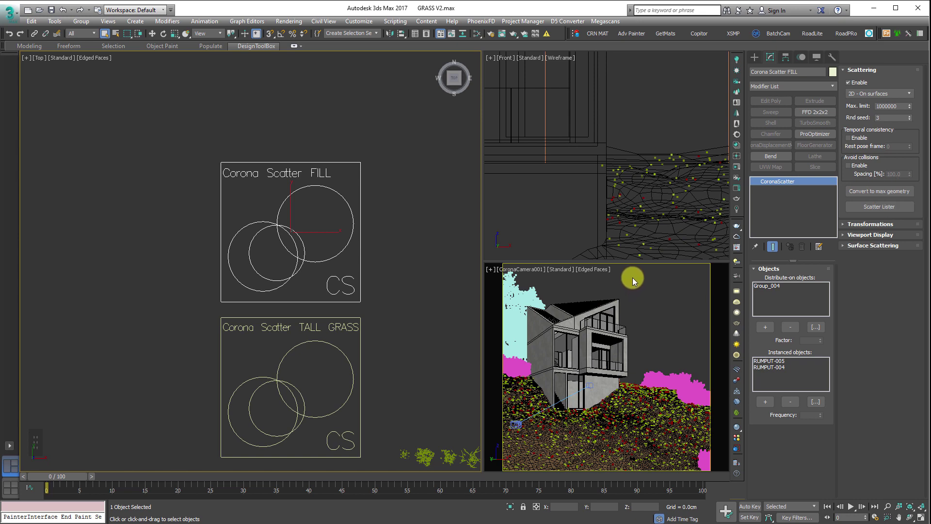
pyautogui.moveTo(326, 339); pyautogui.dragTo(233, 294, button='middle')
pyautogui.moveTo(368, 360); pyautogui.dragTo(327, 321, button='middle')
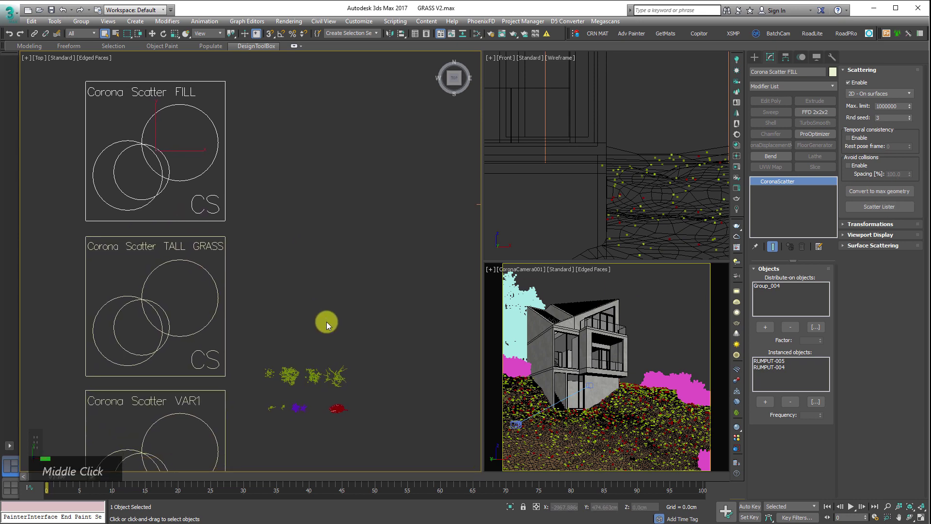
pyautogui.click(383, 301)
pyautogui.scroll(-5, 310, 300)
pyautogui.moveTo(278, 223); pyautogui.dragTo(160, 83, button='middle')
pyautogui.moveTo(291, 327); pyautogui.dragTo(264, 276, button='middle')
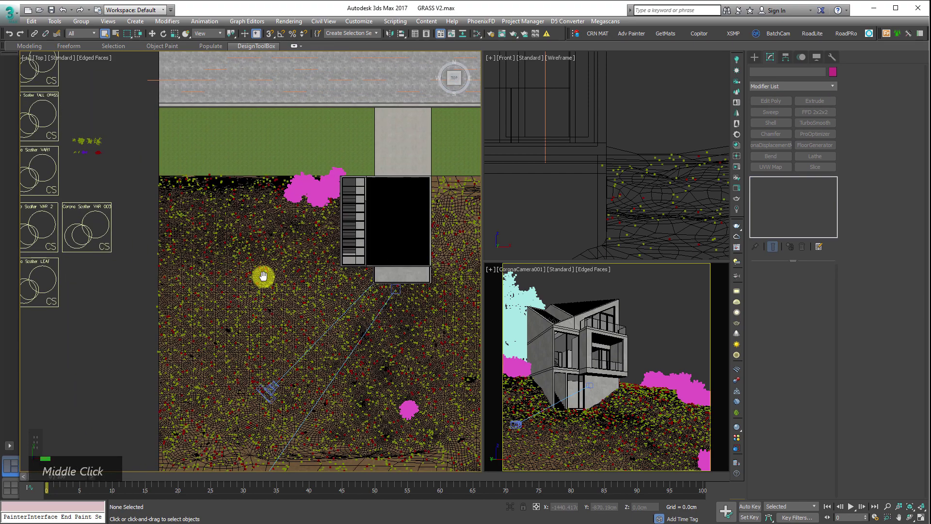
pyautogui.scroll(-2, 129, 253)
pyautogui.scroll(8, 121, 208)
pyautogui.moveTo(161, 115); pyautogui.dragTo(258, 256, button='middle')
pyautogui.scroll(5, 264, 251)
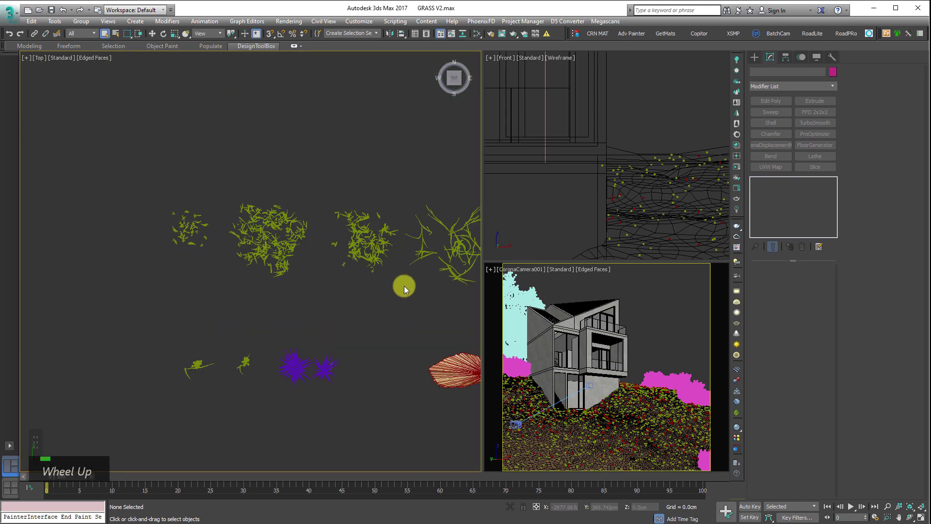
pyautogui.scroll(2, 403, 286)
pyautogui.moveTo(402, 285); pyautogui.dragTo(370, 239, button='middle')
pyautogui.hotkey('alt', 'w')
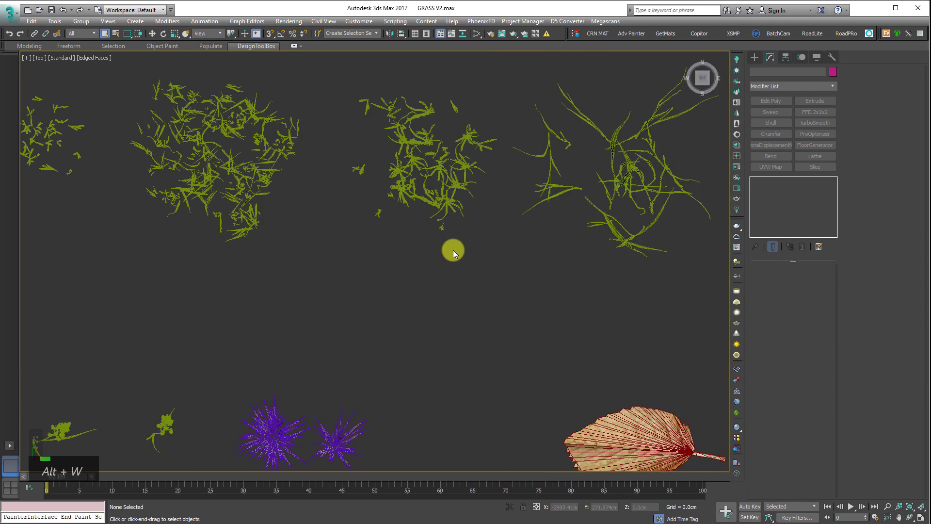
# Step: Inspect the individual grass clumps, flower stems and leaf model from angled views
pyautogui.scroll(-2, 436, 252)
pyautogui.moveTo(197, 240); pyautogui.dragTo(165, 165)
pyautogui.moveTo(331, 76); pyautogui.dragTo(296, 185)
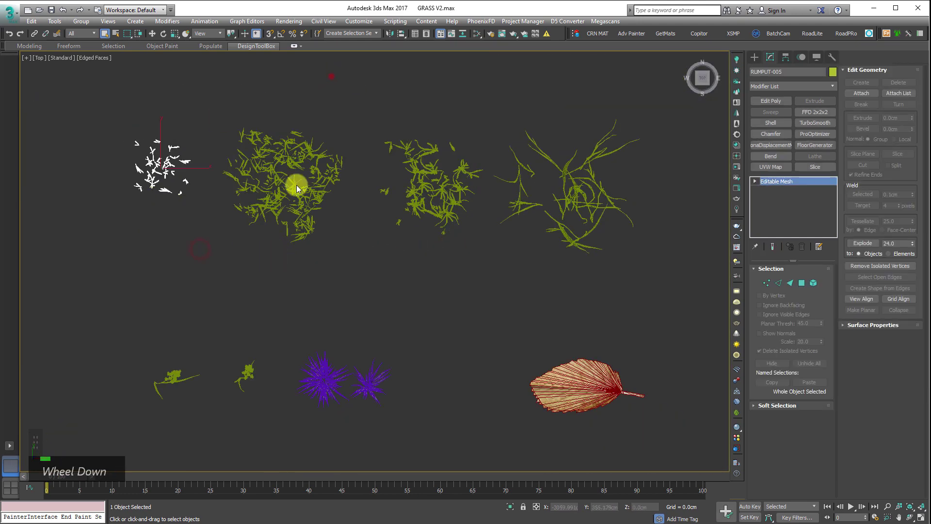
pyautogui.moveTo(461, 123); pyautogui.dragTo(449, 214)
pyautogui.keyDown('alt'); pyautogui.moveTo(451, 242); pyautogui.dragTo(447, 199, button='middle'); pyautogui.keyUp('alt')
pyautogui.click(482, 287)
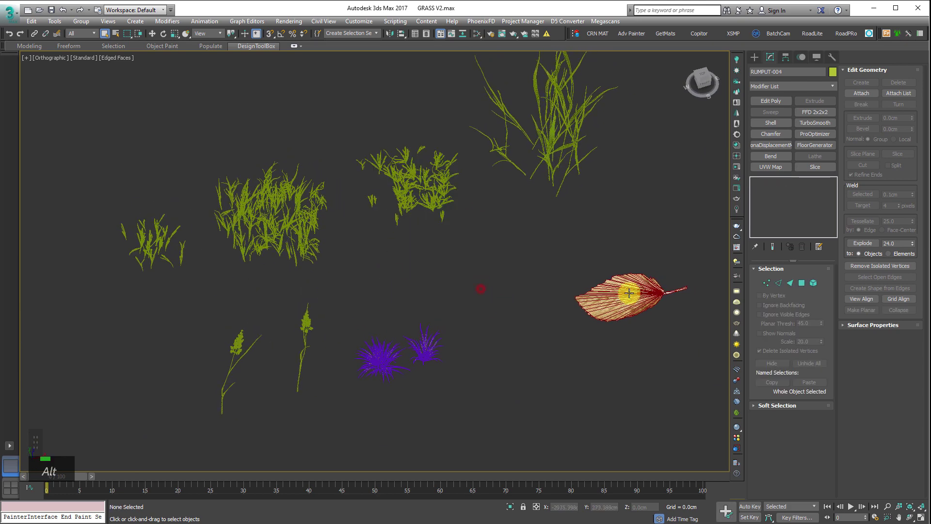
pyautogui.moveTo(674, 229); pyautogui.dragTo(602, 342)
pyautogui.moveTo(314, 380); pyautogui.dragTo(182, 433)
pyautogui.keyDown('alt'); pyautogui.moveTo(219, 421); pyautogui.dragTo(443, 356, button='middle'); pyautogui.keyUp('alt')
pyautogui.click(378, 302)
# Step: Return to the Top view and select the Corona Scatter FILL object to show its source objects
pyautogui.press('t')
pyautogui.scroll(-10, 383, 298)
pyautogui.scroll(5, 330, 207)
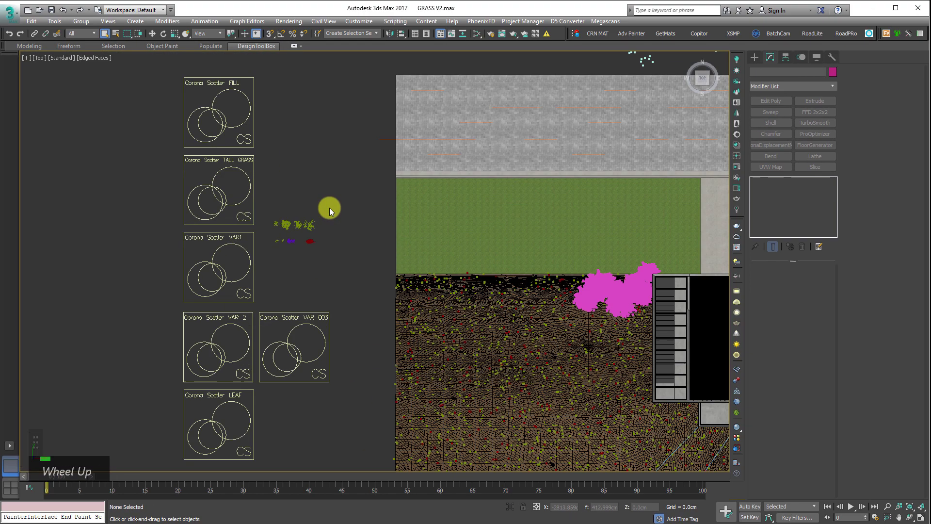
pyautogui.moveTo(364, 308); pyautogui.dragTo(416, 307, button='middle')
pyautogui.moveTo(328, 113); pyautogui.dragTo(257, 130)
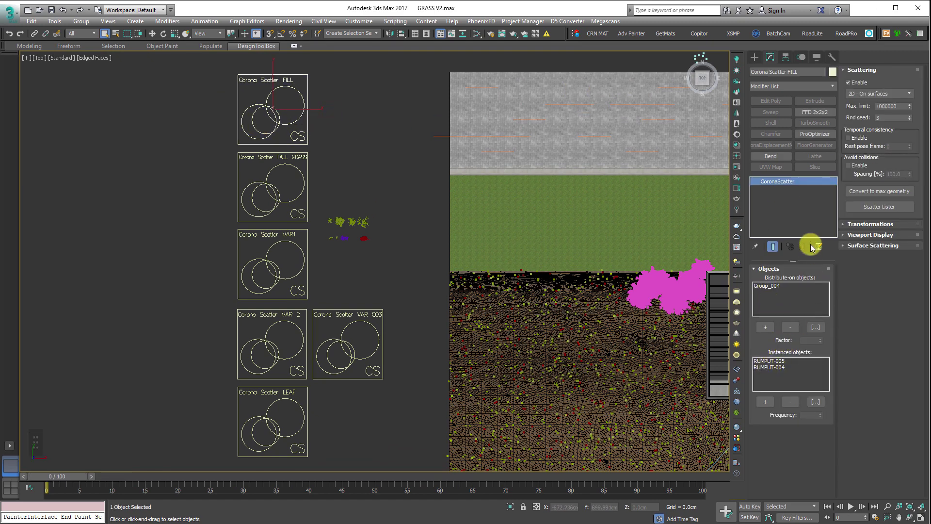
# Step: Disable scattering on the Corona Scatter FILL, TALL GRASS and VAR1 objects
pyautogui.click(850, 83)
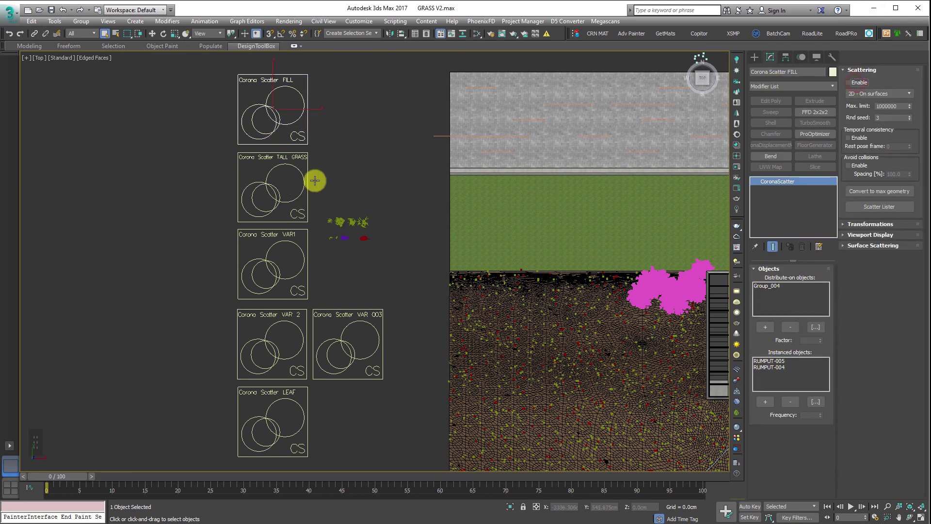
pyautogui.moveTo(347, 152); pyautogui.dragTo(339, 138, button='middle')
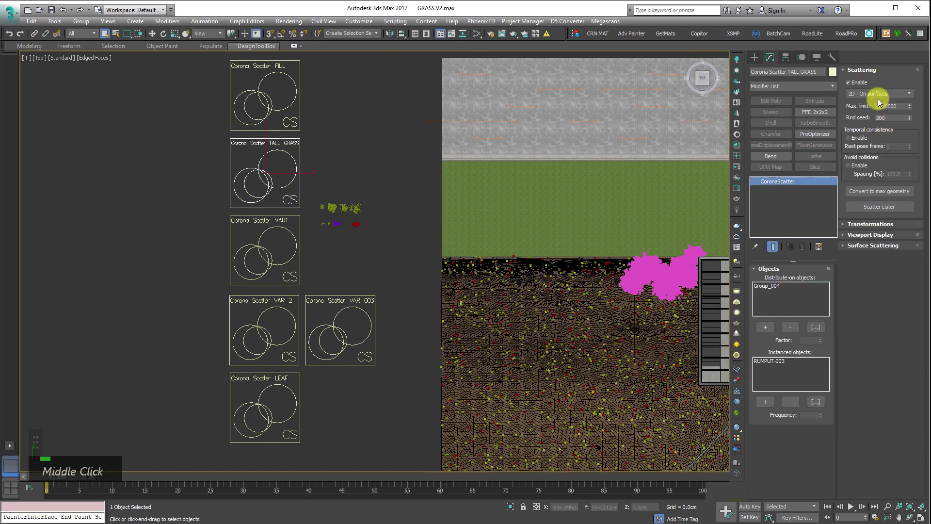
pyautogui.click(858, 83)
pyautogui.moveTo(312, 258); pyautogui.dragTo(287, 265)
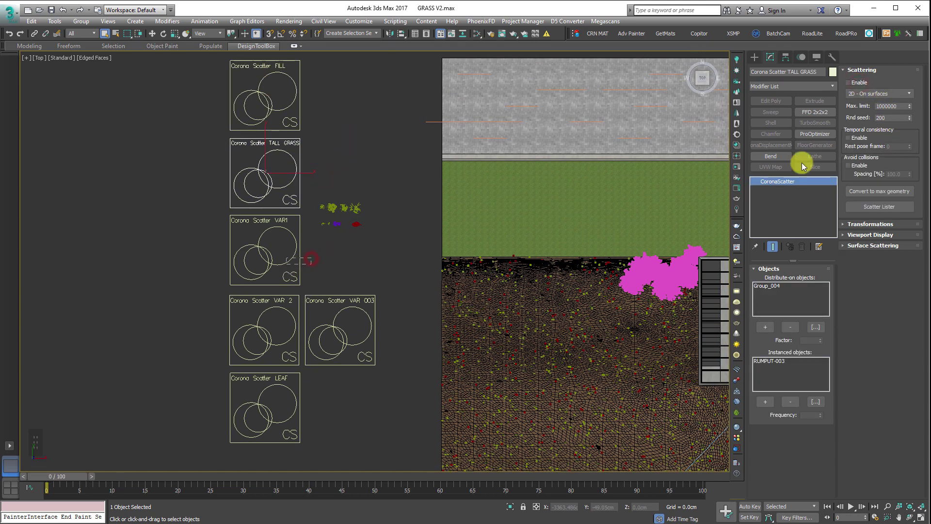
# Step: Disable scattering on the Corona Scatter VAR 003, VAR 2 and LEAF objects
pyautogui.moveTo(390, 291); pyautogui.dragTo(357, 331)
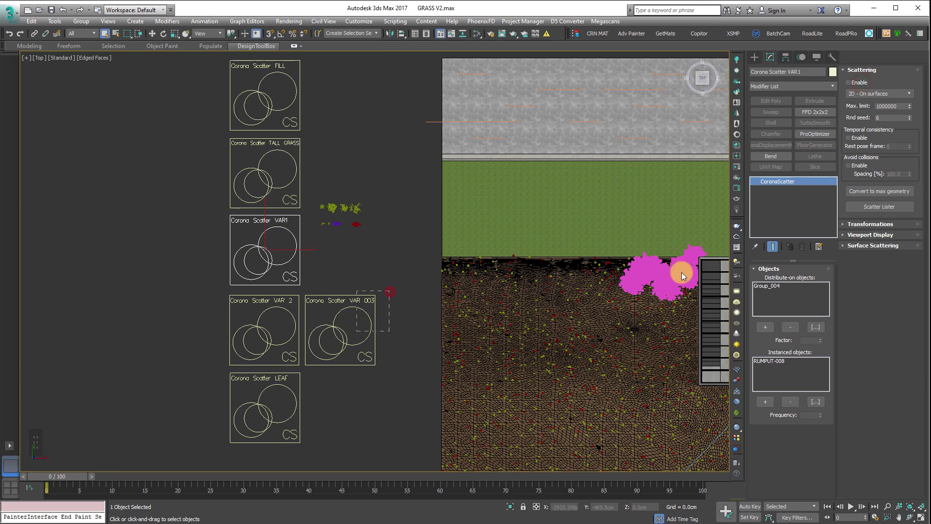
pyautogui.click(859, 82)
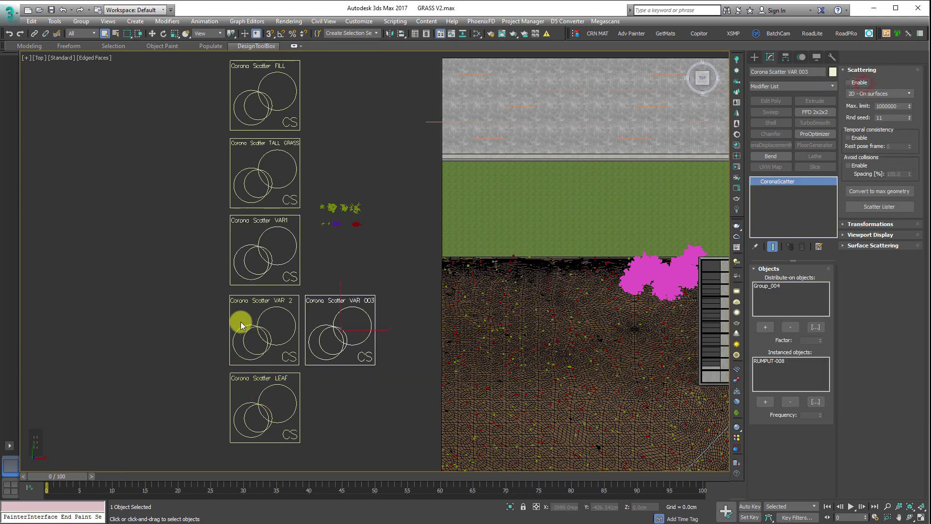
pyautogui.moveTo(232, 312); pyautogui.dragTo(174, 331)
pyautogui.click(858, 82)
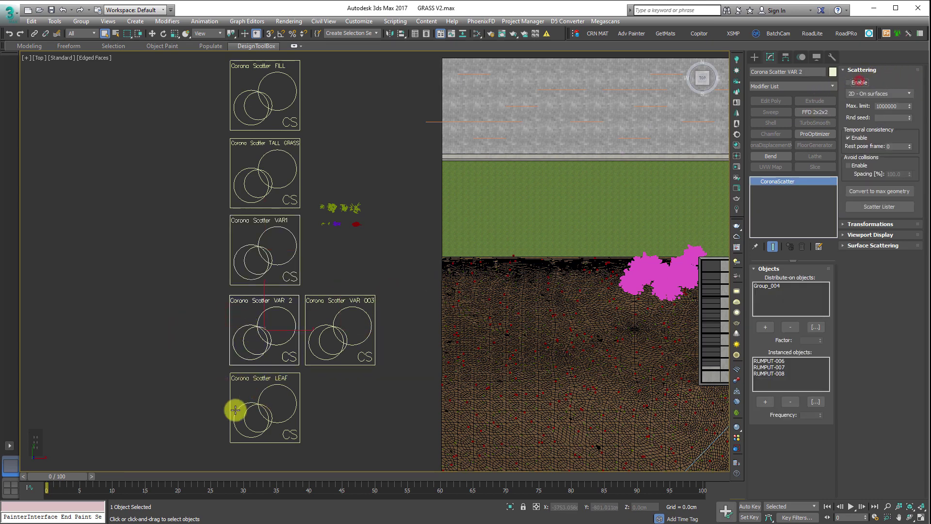
pyautogui.click(289, 430)
pyautogui.click(859, 82)
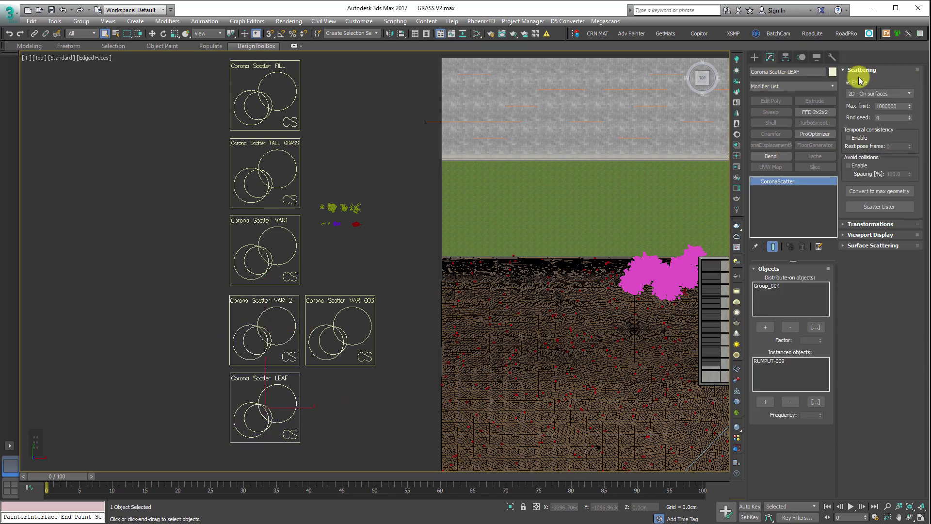
pyautogui.click(859, 82)
# Step: Restore the multi-viewport layout and switch the camera viewport to CoronaCamera002
pyautogui.moveTo(385, 313); pyautogui.dragTo(478, 293, button='middle')
pyautogui.scroll(-2, 254, 272)
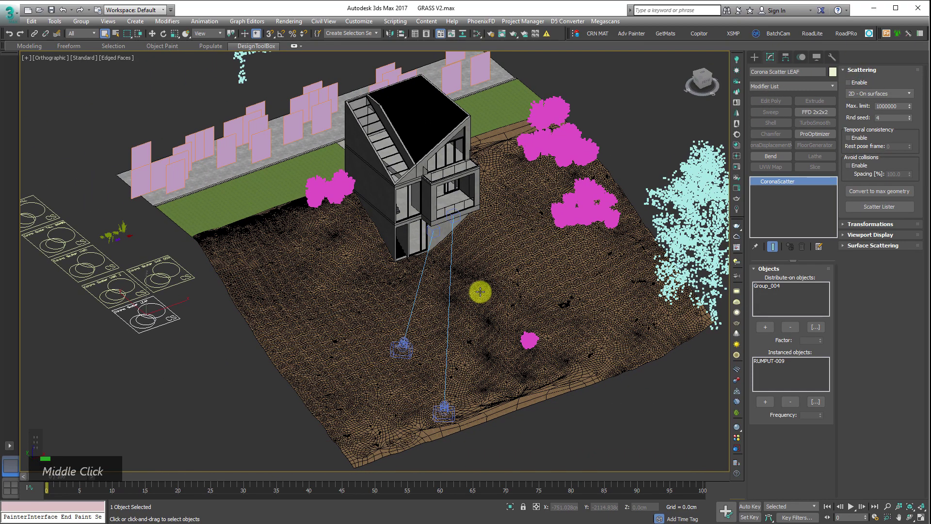
pyautogui.press('c')
pyautogui.click(499, 341)
pyautogui.hotkey('alt', 'w')
pyautogui.click(662, 339)
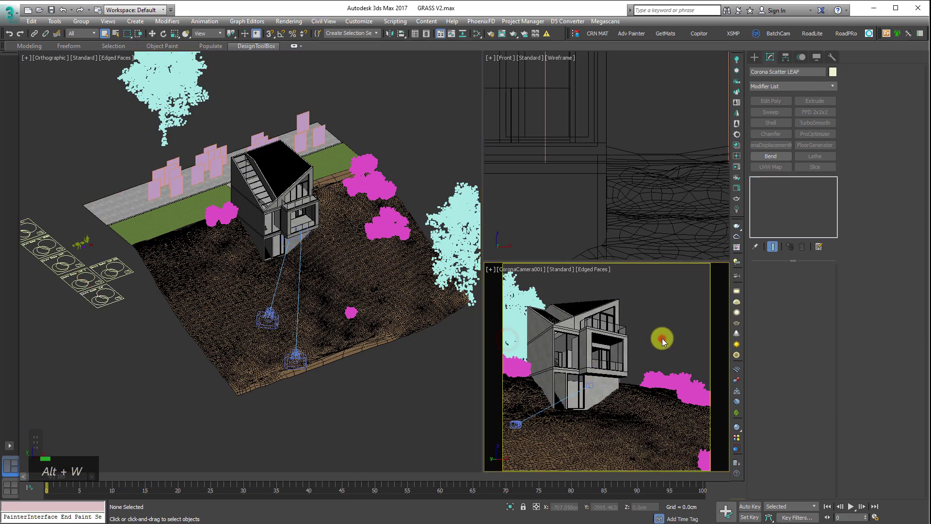
pyautogui.press('c')
pyautogui.doubleClick(461, 204)
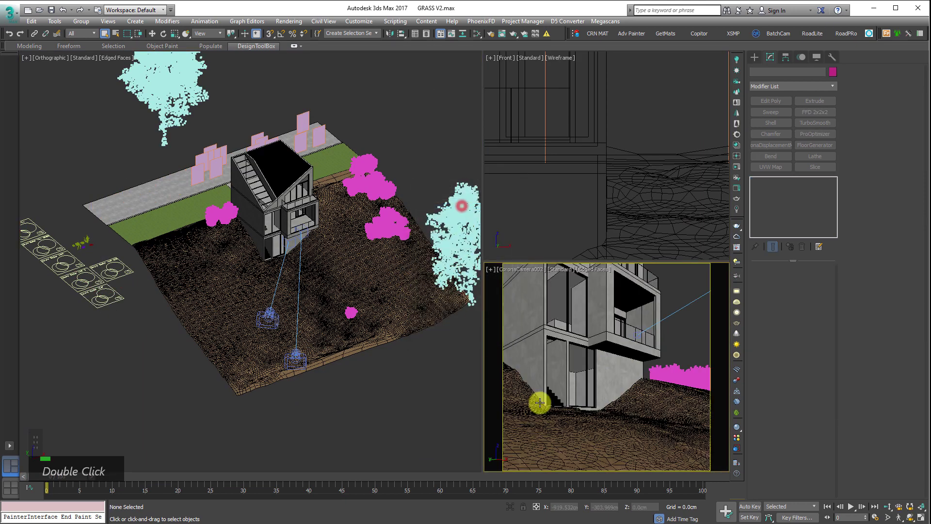
# Step: Start interactive Corona rendering of the CoronaCamera002 view to check the bare terrain material
pyautogui.rightClick(667, 336)
pyautogui.click(652, 322)
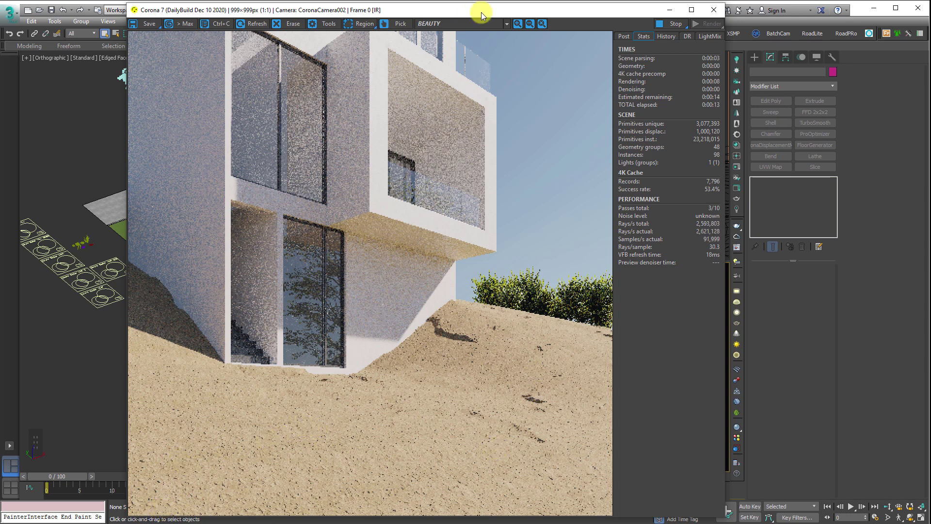
pyautogui.moveTo(482, 15); pyautogui.dragTo(479, 53)
# Step: Open the Corona Material Library beside the render window and browse the Nature category
pyautogui.click(601, 33)
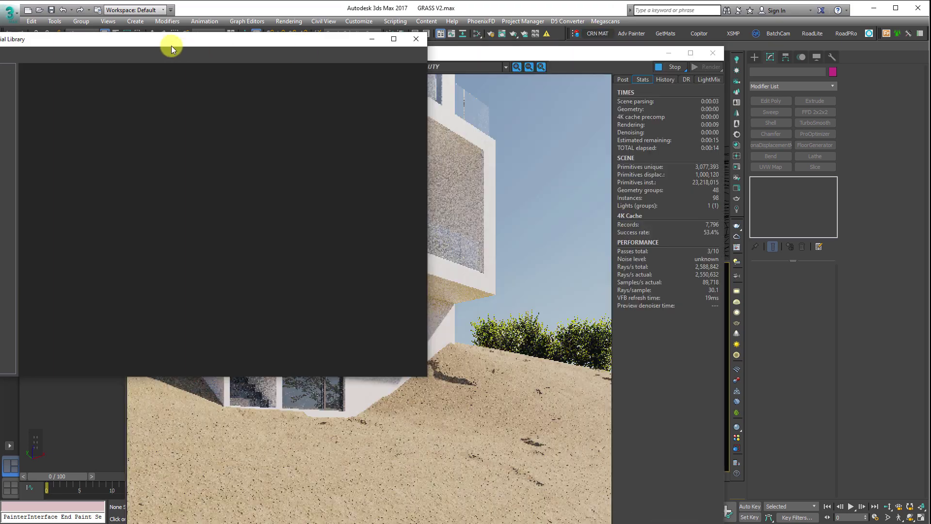
pyautogui.moveTo(168, 42); pyautogui.dragTo(659, 57)
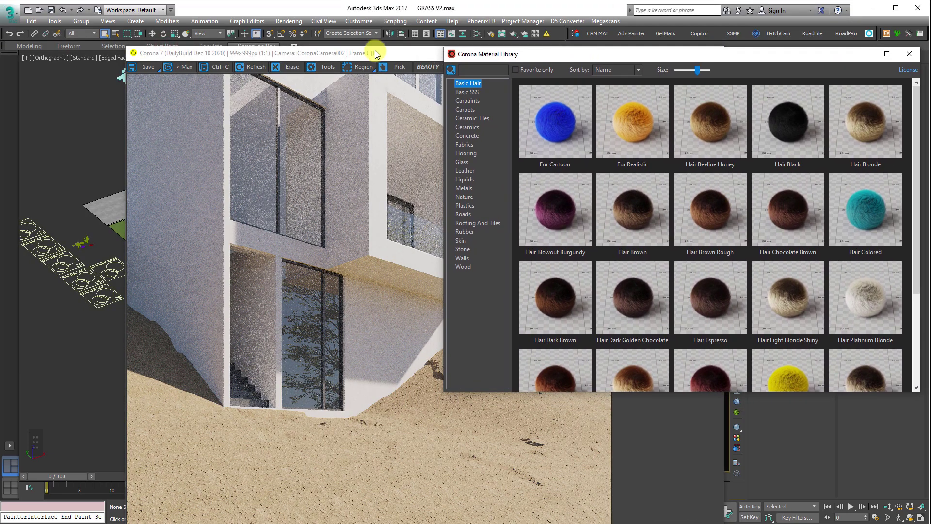
pyautogui.moveTo(374, 56); pyautogui.dragTo(267, 25)
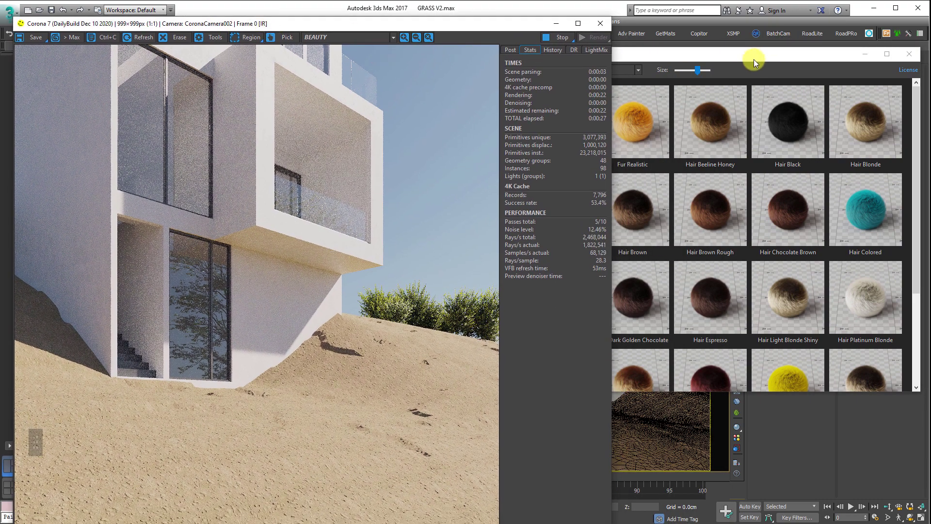
pyautogui.click(754, 59)
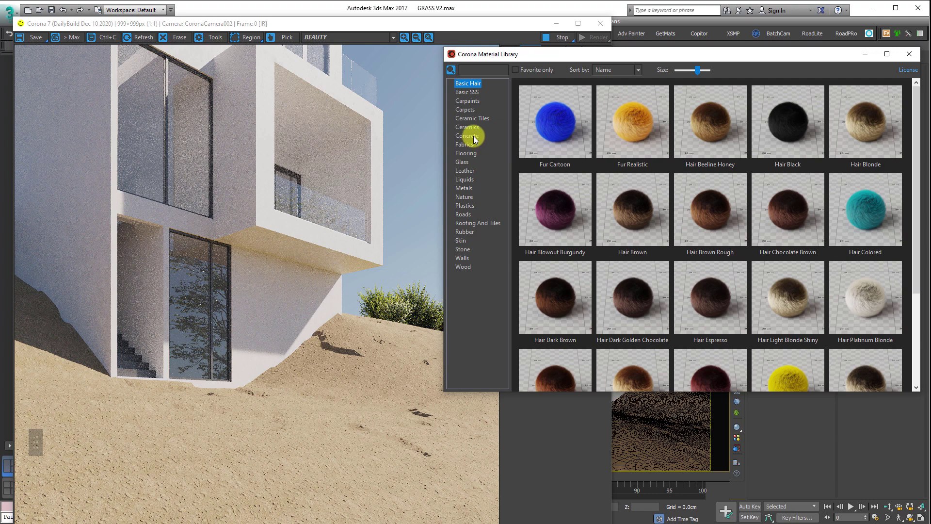
pyautogui.click(464, 198)
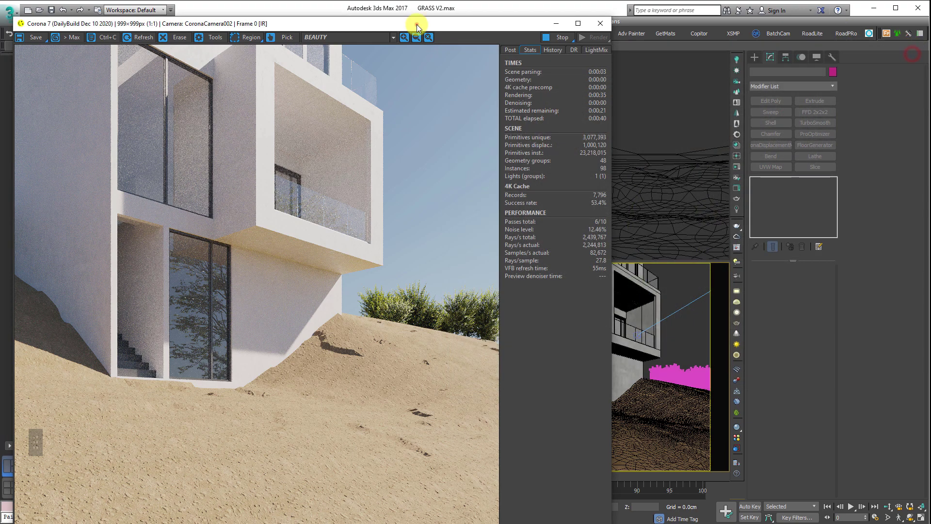
# Step: Stop the interactive rendering, close the frame buffer and return the large viewport to a Top view of the site with nothing selected
pyautogui.moveTo(417, 24); pyautogui.dragTo(497, 16)
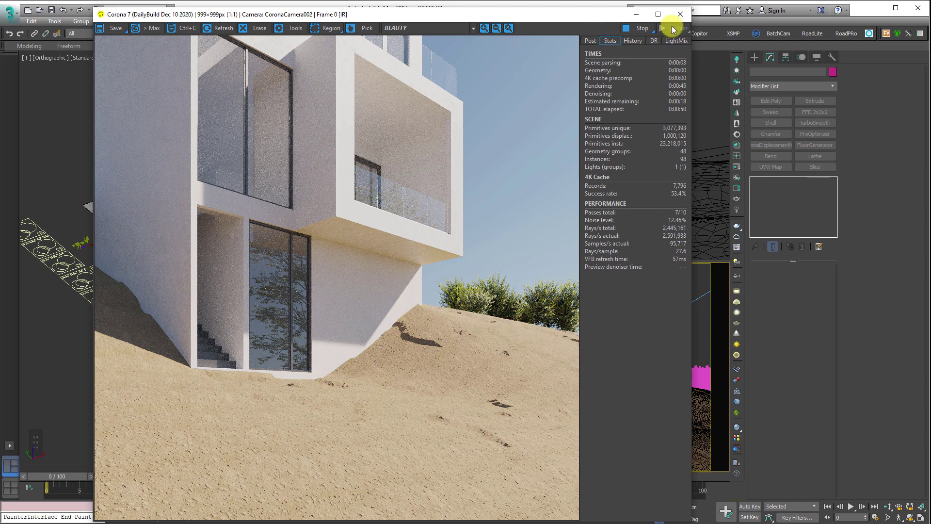
pyautogui.doubleClick(650, 26)
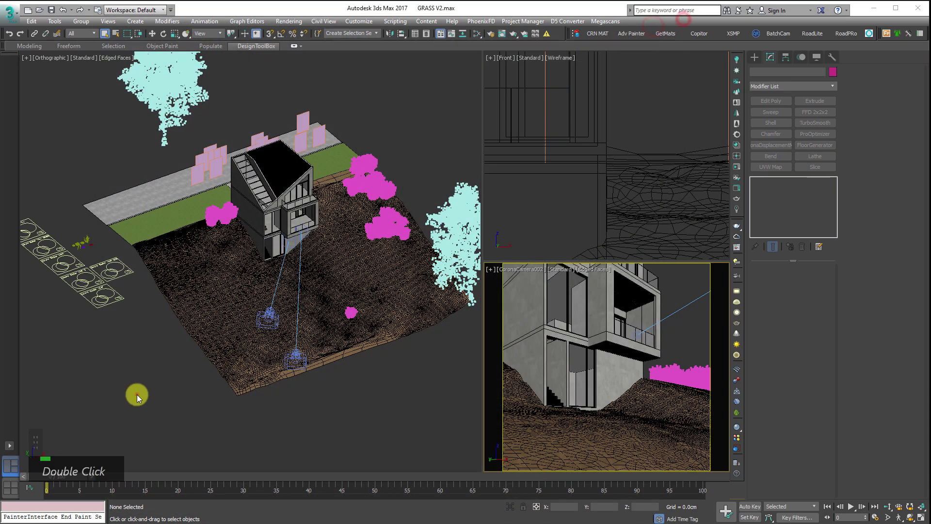
pyautogui.moveTo(137, 394); pyautogui.dragTo(257, 333, button='middle')
pyautogui.press('t')
pyautogui.scroll(-5, 178, 296)
pyautogui.moveTo(179, 296); pyautogui.dragTo(270, 234, button='middle')
pyautogui.scroll(2, 284, 237)
pyautogui.moveTo(310, 262); pyautogui.dragTo(272, 262, button='middle')
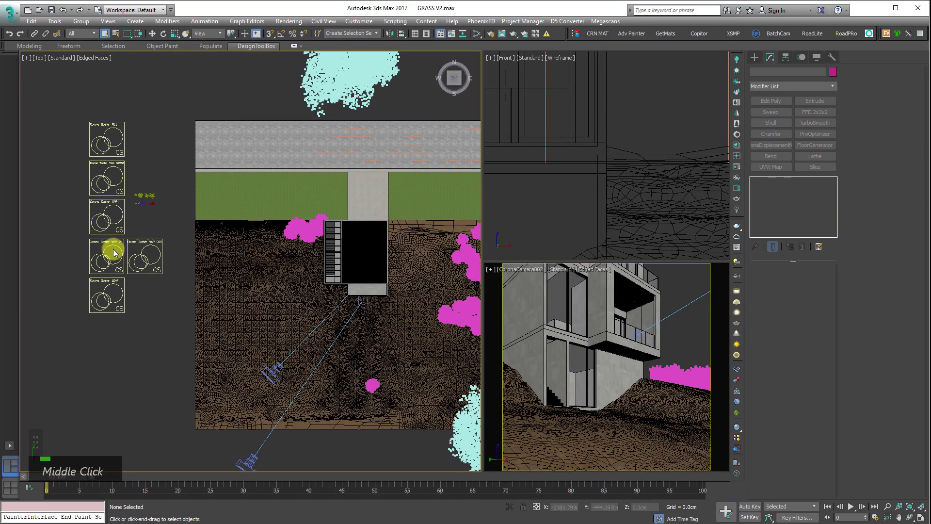
pyautogui.click(92, 121)
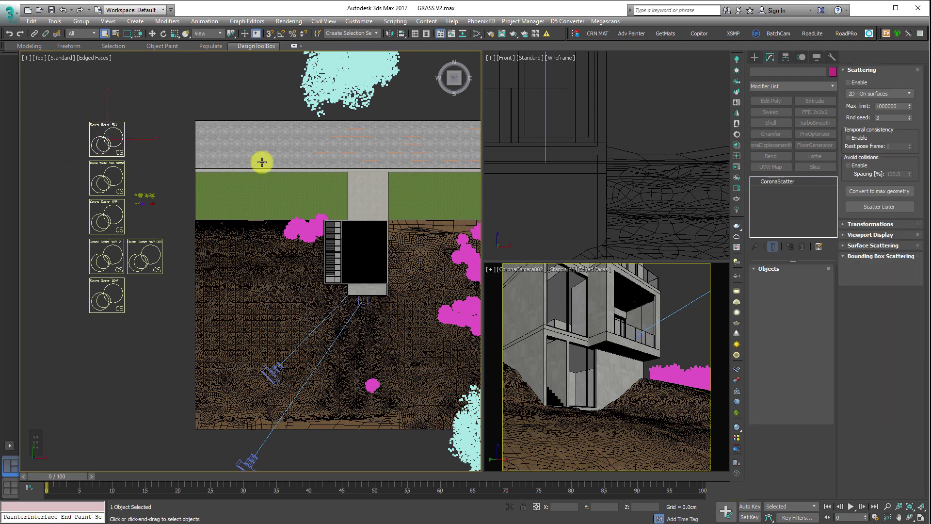
pyautogui.click(177, 90)
# Step: Create a new Corona CScatter object in the empty area in front of the terrain in the Top view
pyautogui.click(755, 58)
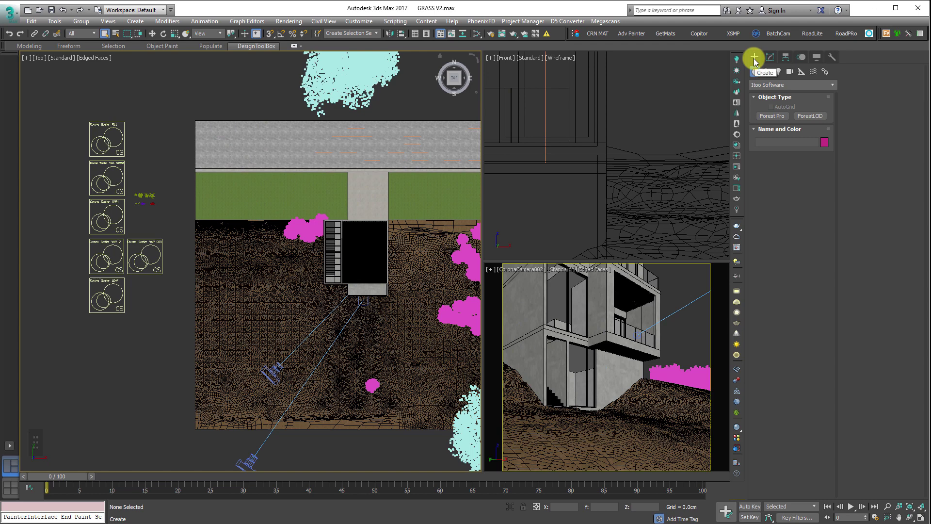
pyautogui.click(782, 85)
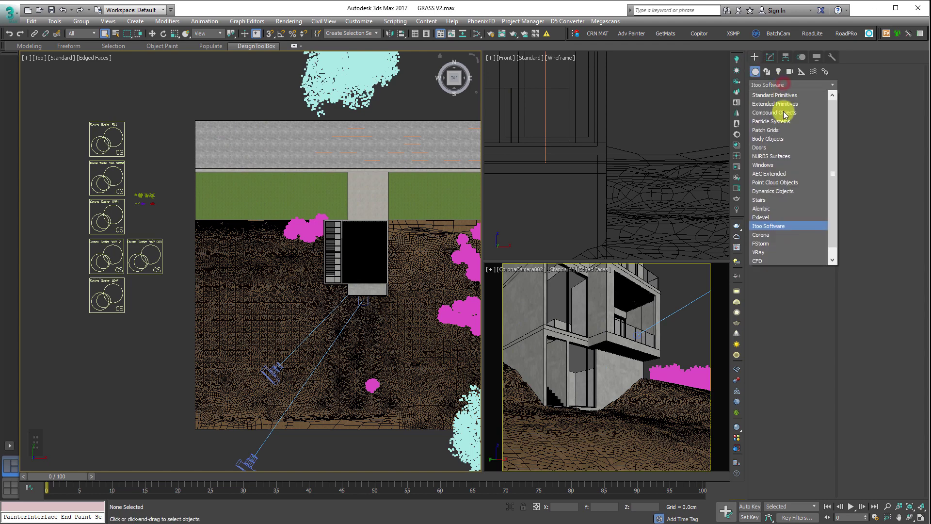
pyautogui.click(762, 235)
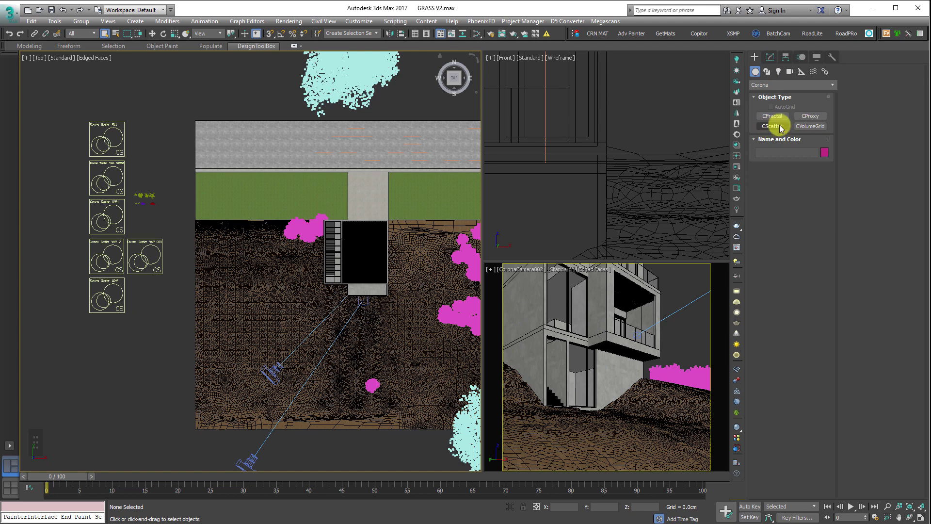
pyautogui.click(738, 97)
pyautogui.moveTo(181, 267); pyautogui.dragTo(145, 210, button='middle')
pyautogui.moveTo(229, 374); pyautogui.dragTo(202, 253, button='middle')
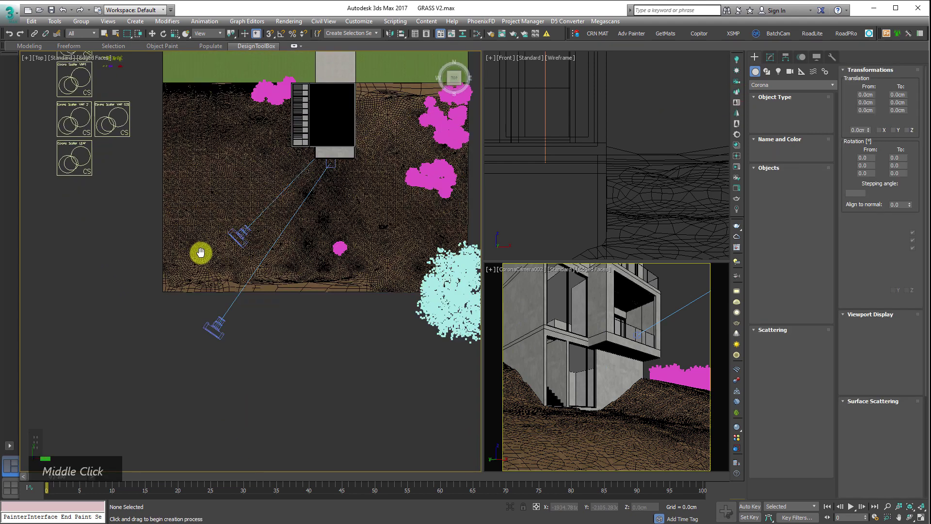
pyautogui.moveTo(174, 374); pyautogui.dragTo(190, 389)
# Step: Rename the new scatter object as Corona Scatter FILL
pyautogui.scroll(8, 163, 381)
pyautogui.press('w')
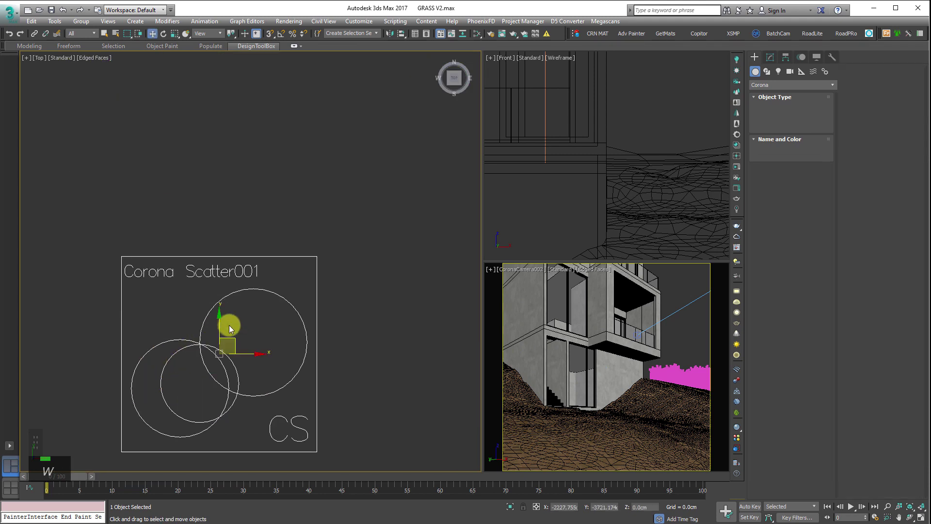
pyautogui.scroll(-5, 308, 222)
pyautogui.moveTo(230, 338); pyautogui.dragTo(202, 299, button='middle')
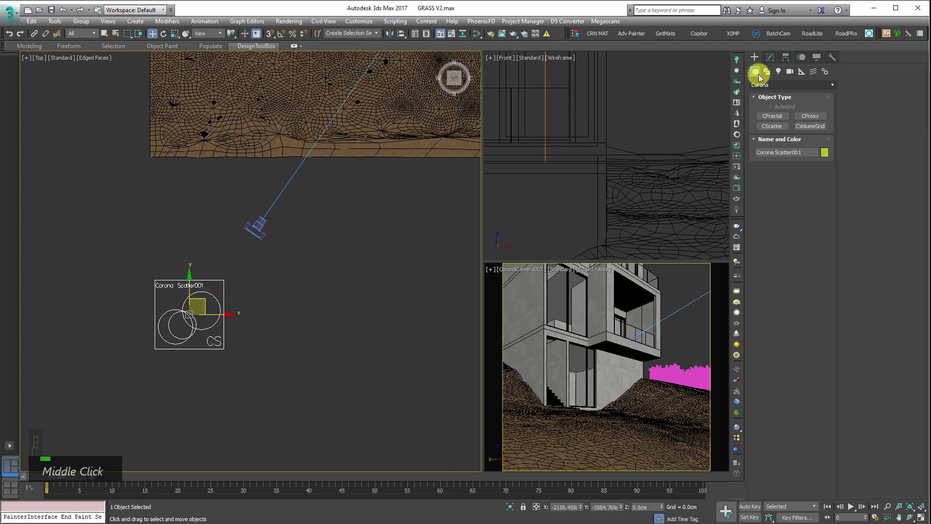
pyautogui.click(769, 57)
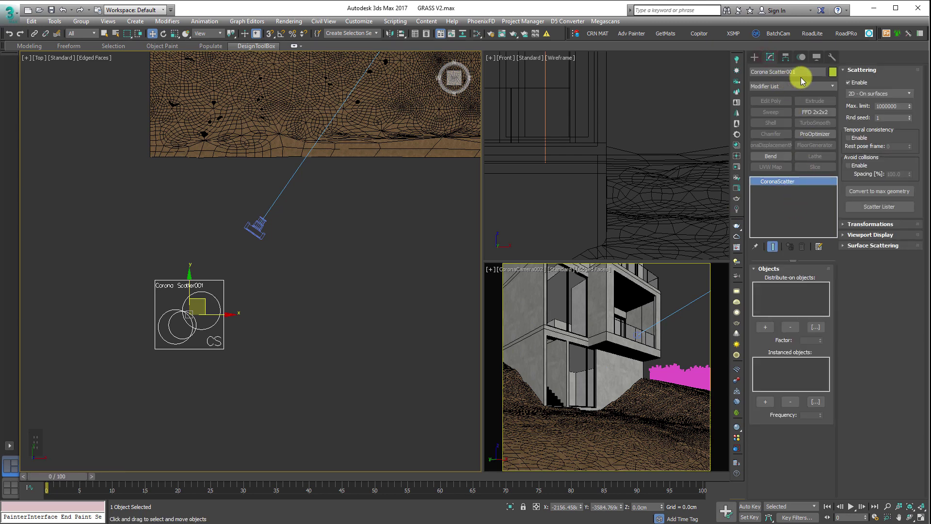
pyautogui.click(801, 73)
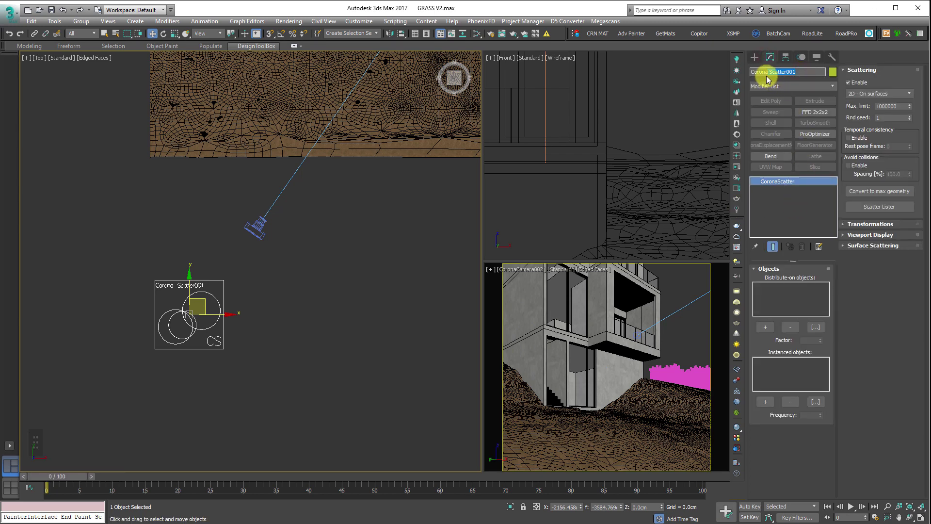
pyautogui.moveTo(769, 77); pyautogui.dragTo(809, 73)
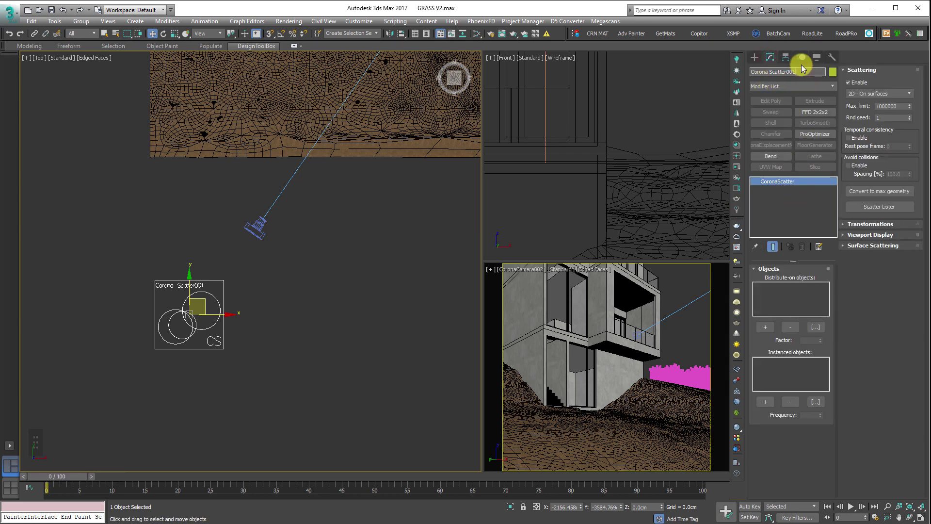
pyautogui.press('BackSpace')
pyautogui.press('BackSpace')
pyautogui.press('BackSpace')
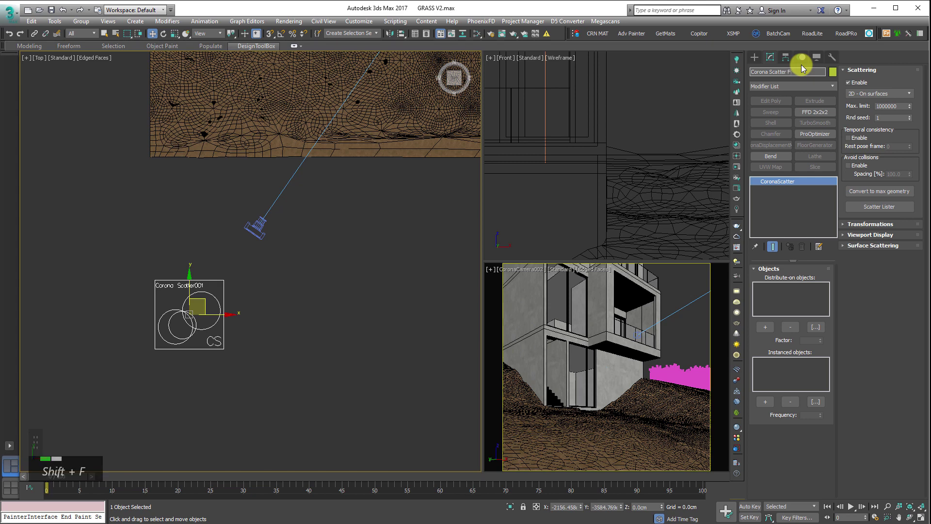
pyautogui.write('FILL')
pyautogui.press('Return')
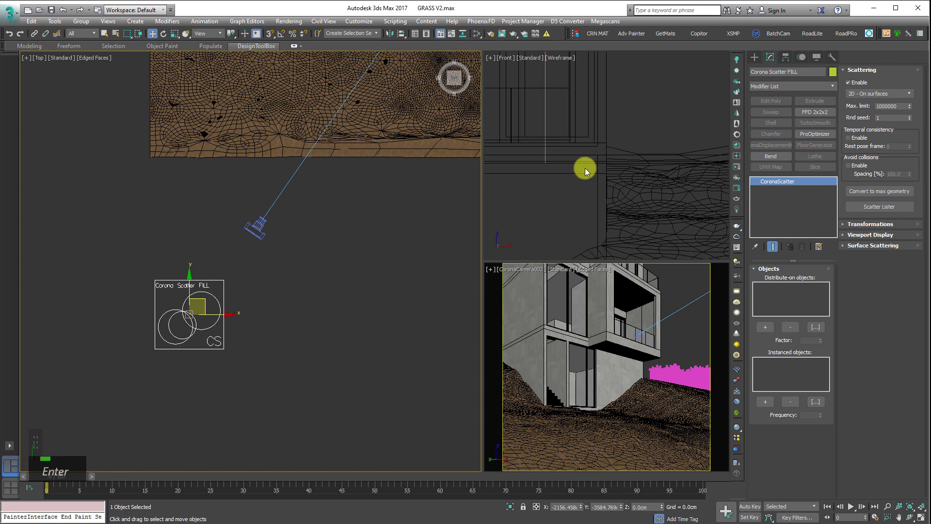
# Step: Place the grass, flower and leaf source models beside the new scatter object and hide the cameras
pyautogui.scroll(5, 221, 279)
pyautogui.scroll(-1, 252, 210)
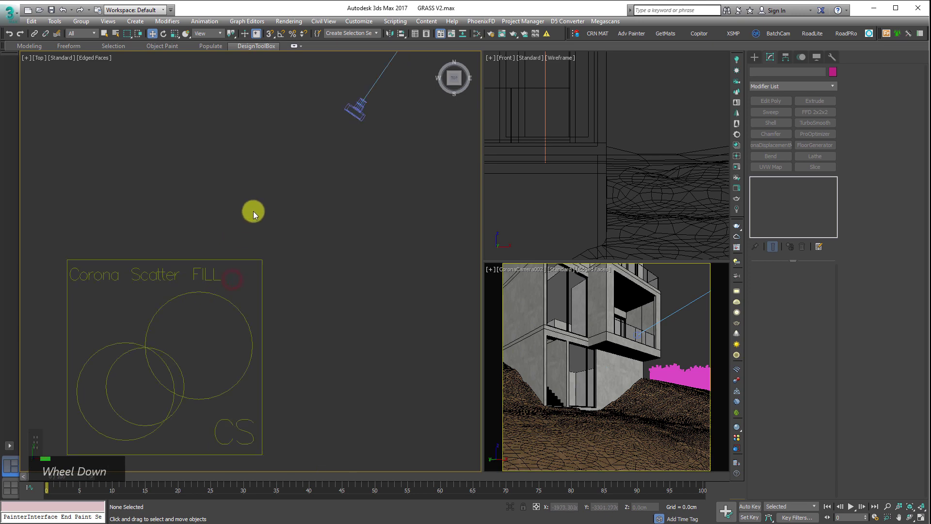
pyautogui.click(256, 207)
pyautogui.scroll(-5, 326, 349)
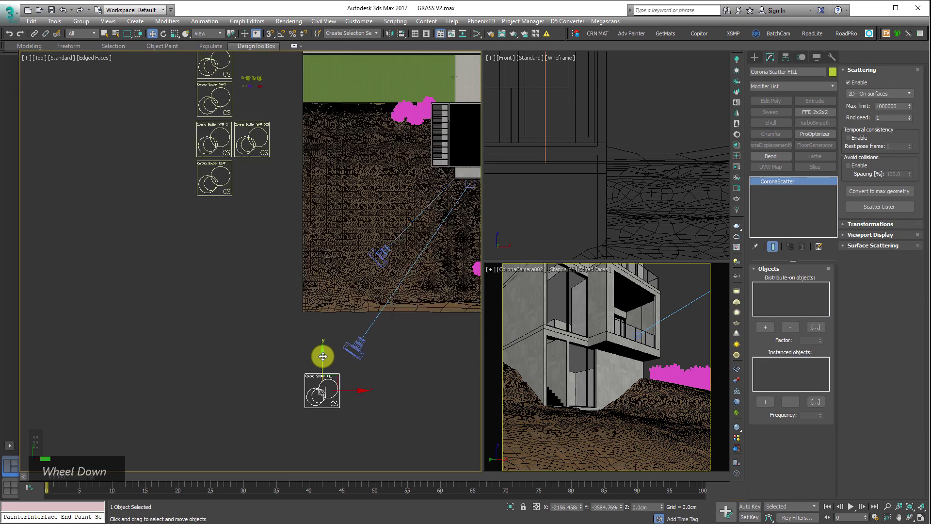
pyautogui.scroll(2, 270, 120)
pyautogui.hotkey('ctrl', 'a')
pyautogui.scroll(-5, 249, 233)
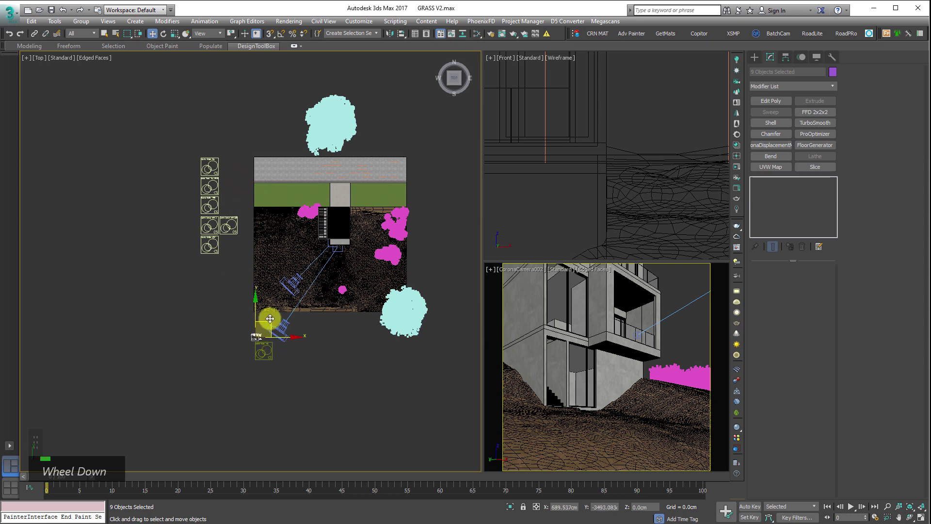
pyautogui.hotkey('shift', 'c')
pyautogui.click(293, 368)
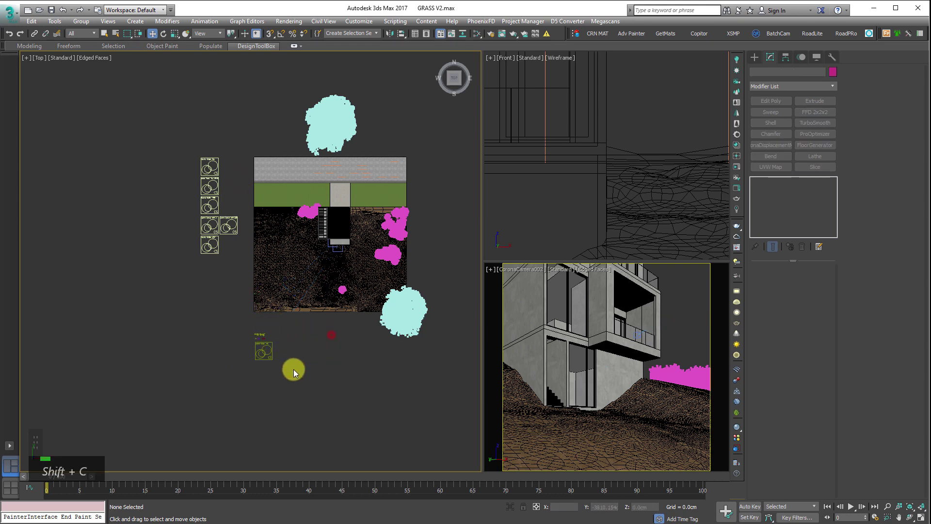
# Step: Examine the grass source models beside the new scatter object, looking at them from above and from an angled view
pyautogui.scroll(6, 187, 214)
pyautogui.middleClick(262, 210)
pyautogui.click(262, 210)
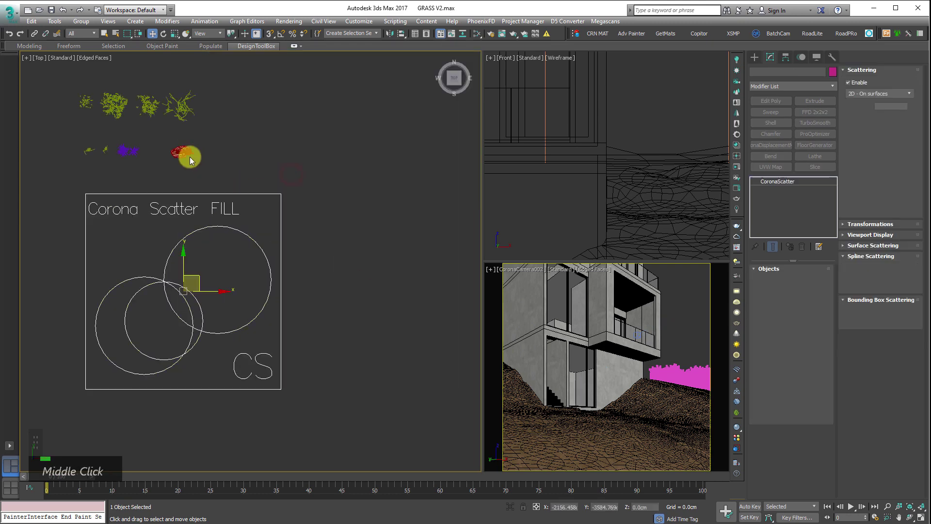
pyautogui.scroll(8, 191, 156)
pyautogui.moveTo(390, 146); pyautogui.dragTo(54, 219)
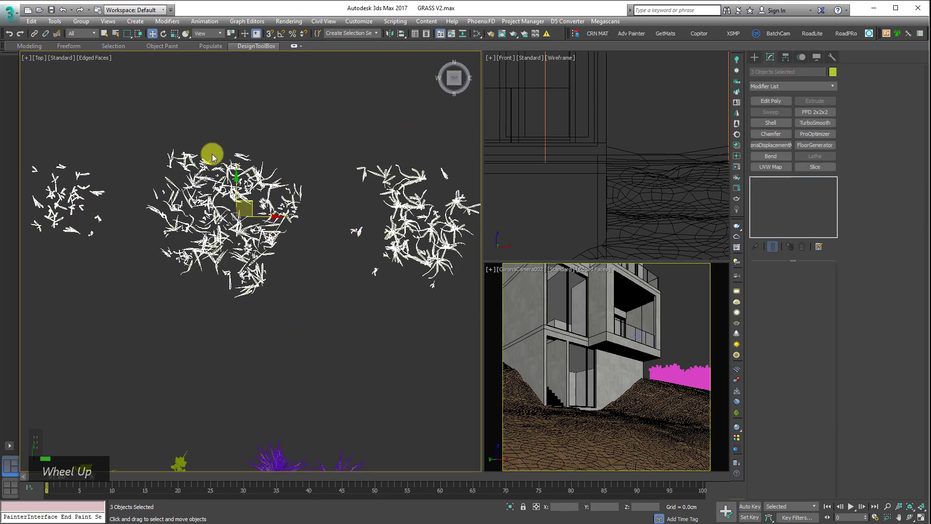
pyautogui.scroll(-3, 209, 229)
pyautogui.keyDown('alt'); pyautogui.moveTo(209, 229); pyautogui.dragTo(245, 213, button='middle'); pyautogui.keyUp('alt')
pyautogui.scroll(-2, 245, 214)
pyautogui.click(275, 257)
pyautogui.scroll(2, 305, 312)
pyautogui.moveTo(305, 311); pyautogui.dragTo(214, 179, button='middle')
pyautogui.scroll(-5, 214, 179)
# Step: Add the three grass models RUMPUT-005, RUMPUT-003 and RUMPUT-004 as instanced objects of Corona Scatter FILL
pyautogui.click(299, 266)
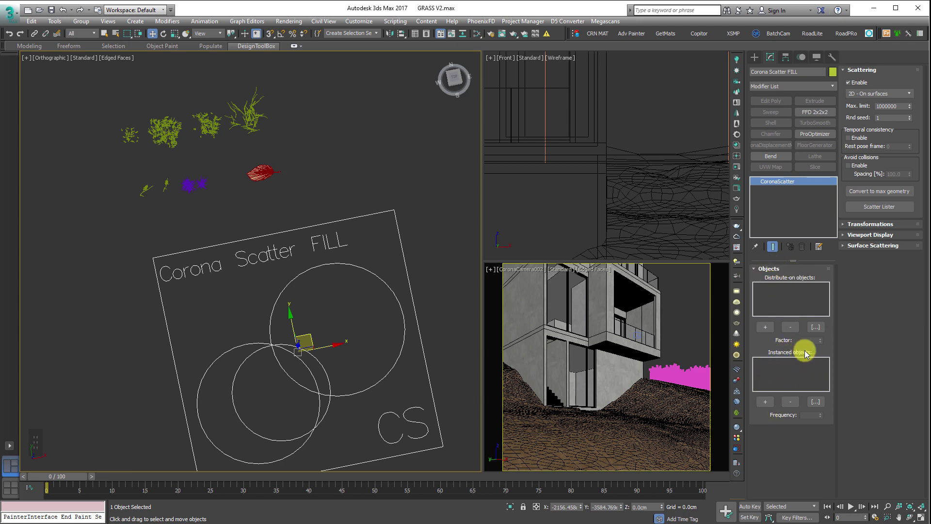
pyautogui.click(765, 402)
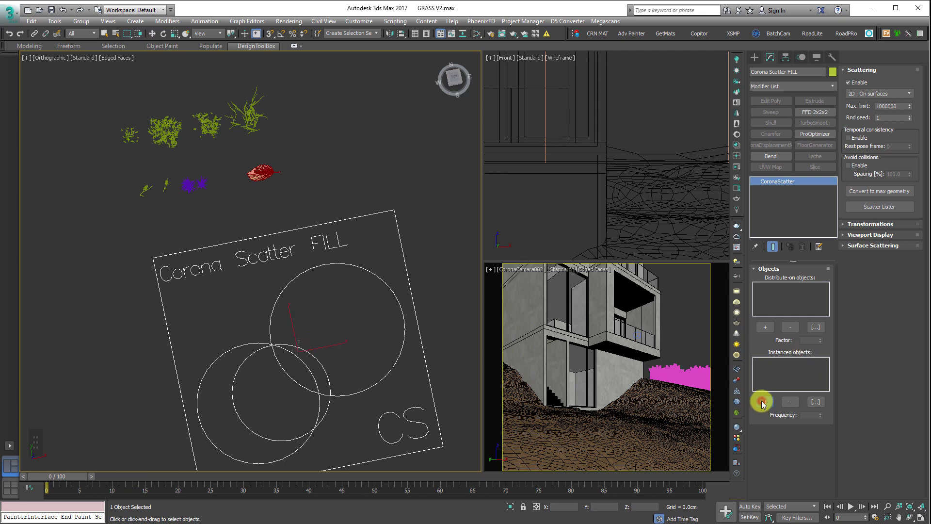
pyautogui.click(131, 138)
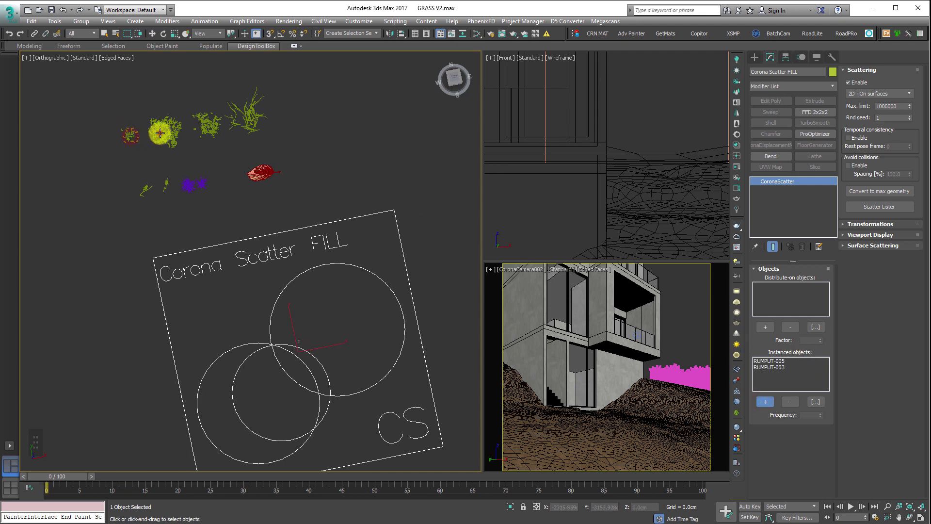
pyautogui.click(216, 127)
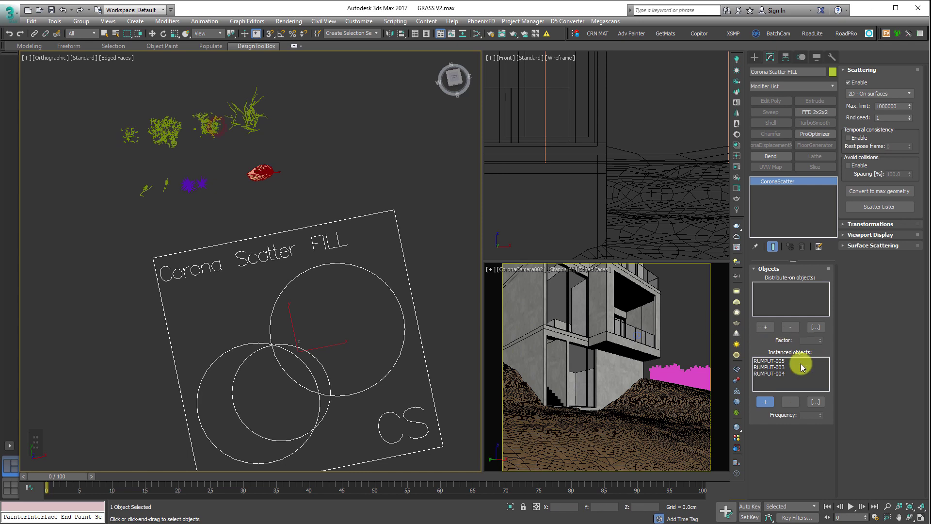
pyautogui.click(764, 401)
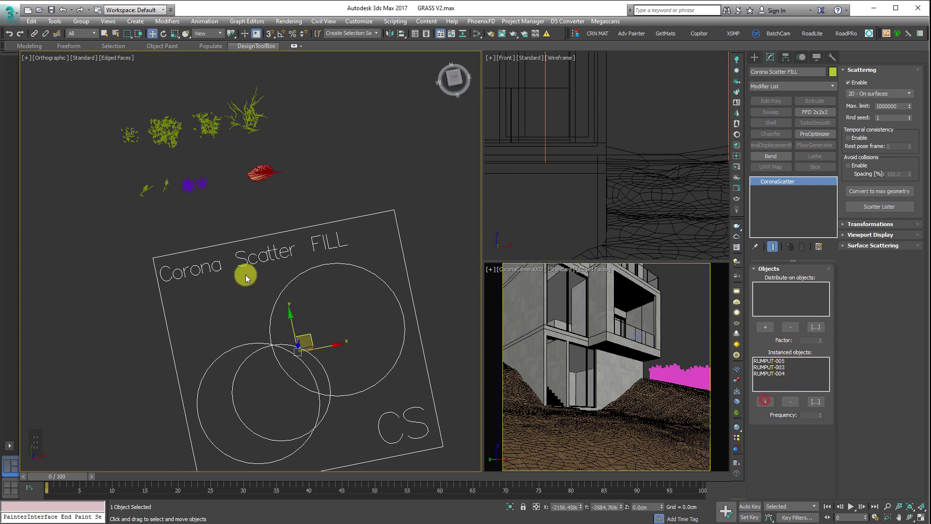
# Step: Assign the terrain Group_004 as the surface on which Corona Scatter FILL distributes its grass
pyautogui.moveTo(245, 277); pyautogui.dragTo(219, 326, button='middle')
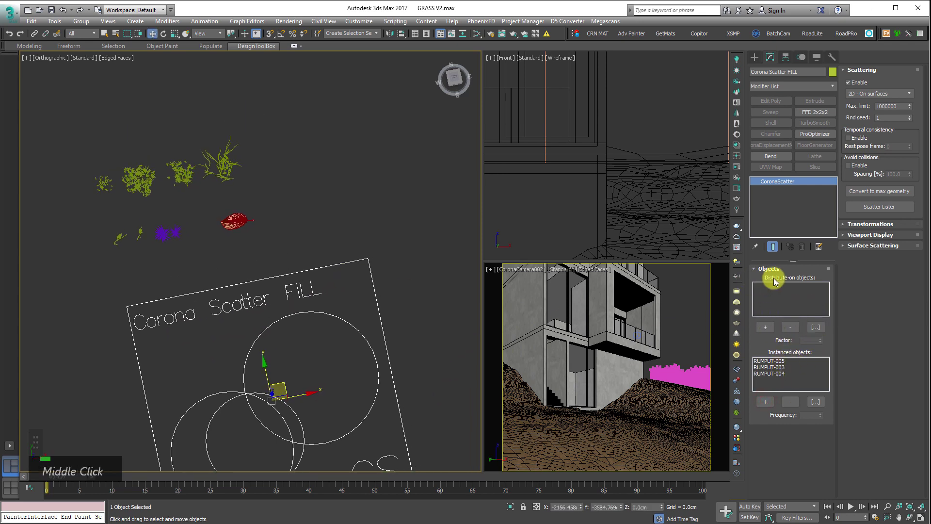
pyautogui.click(765, 326)
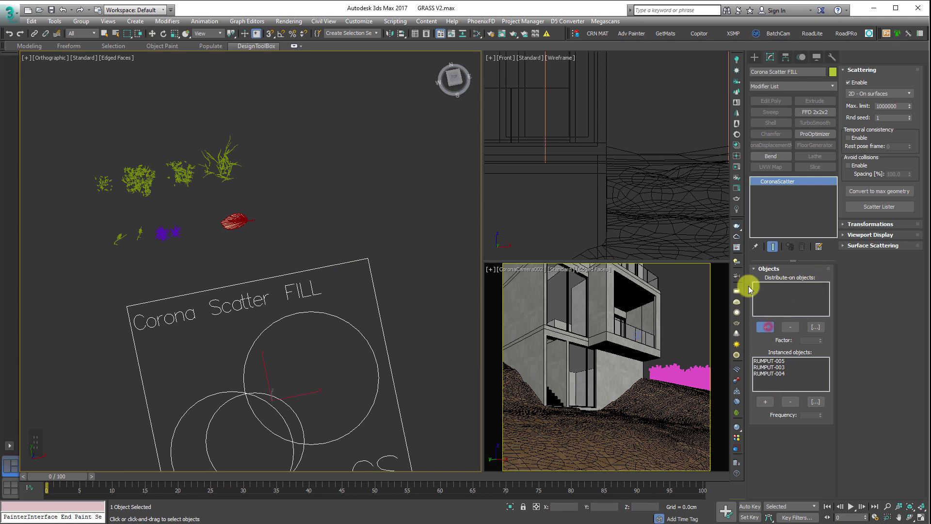
pyautogui.click(583, 451)
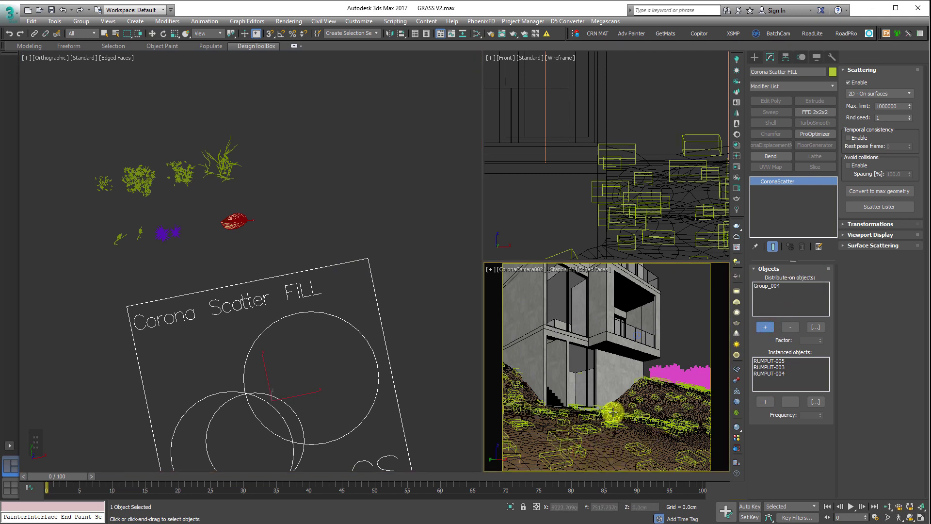
# Step: Maximize the camera viewport and set the scatter's previz type to Dot
pyautogui.hotkey('alt', 'w')
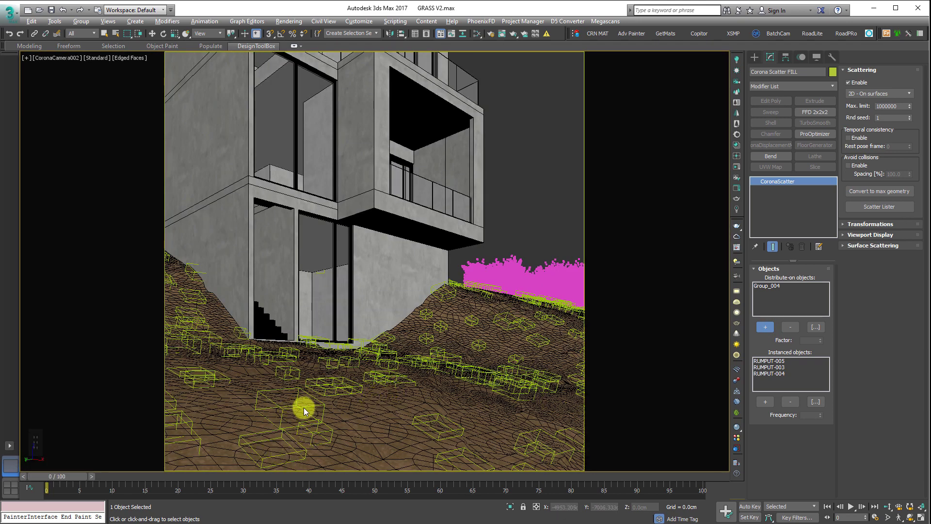
pyautogui.click(882, 237)
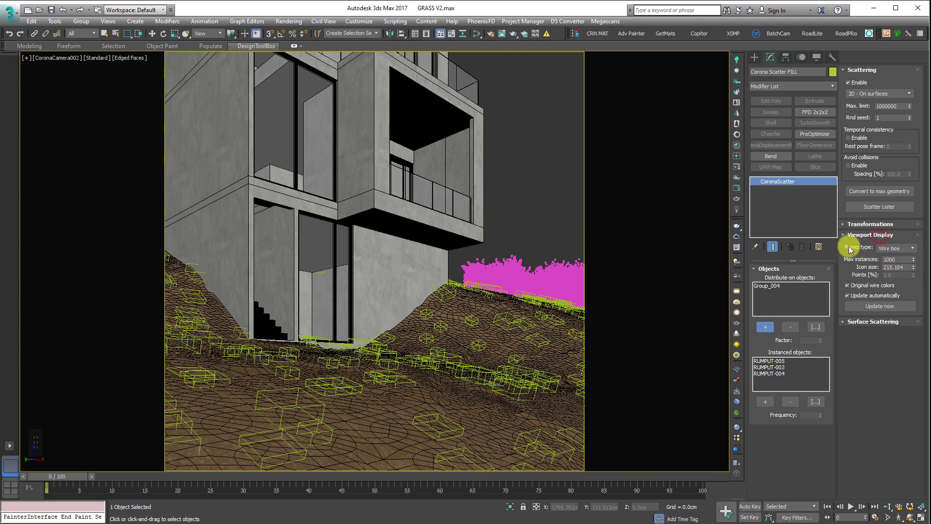
pyautogui.click(896, 251)
pyautogui.click(895, 261)
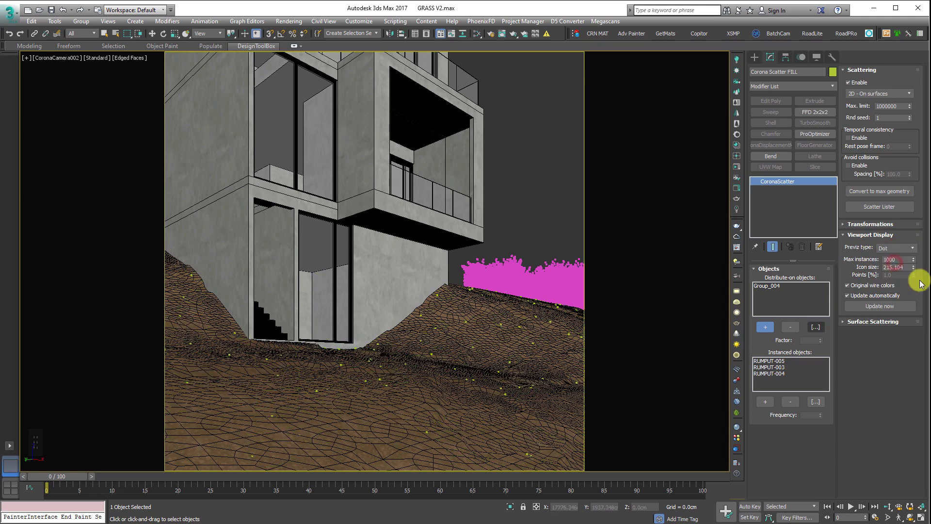
# Step: Try the Box, Point cloud and None previz types for the scatter and return it to Dot
pyautogui.click(885, 248)
pyautogui.click(905, 271)
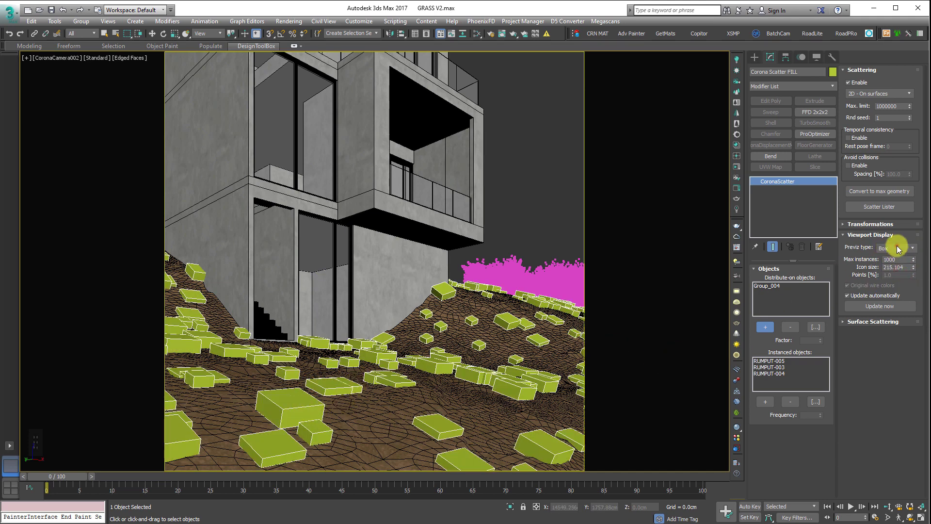
pyautogui.click(897, 246)
pyautogui.click(903, 289)
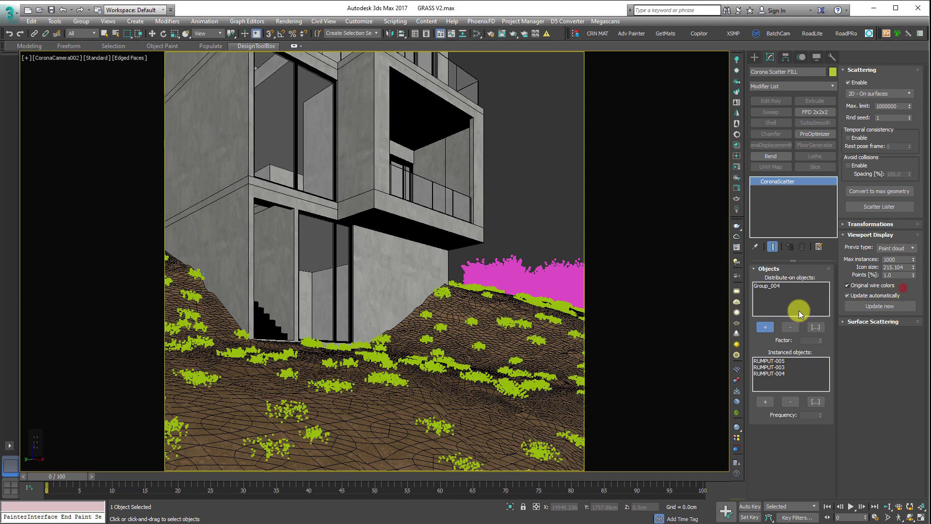
pyautogui.click(898, 248)
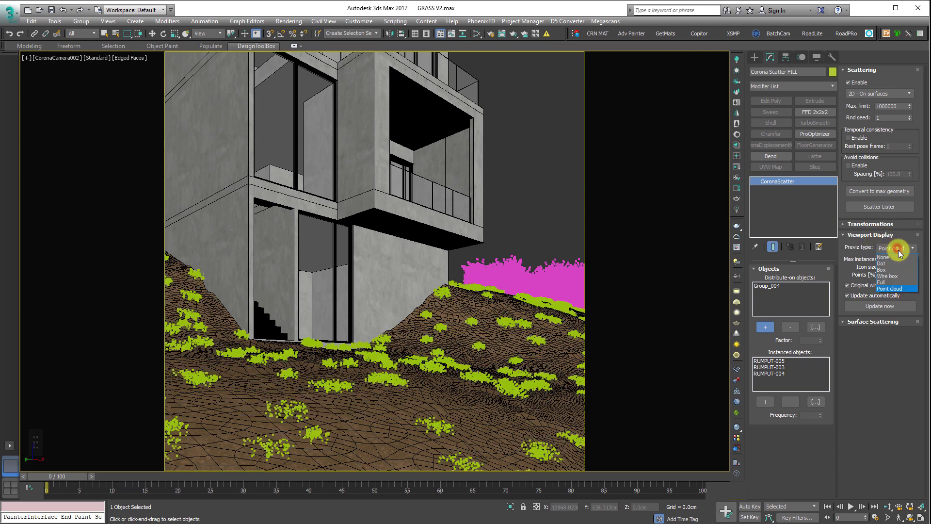
pyautogui.click(896, 255)
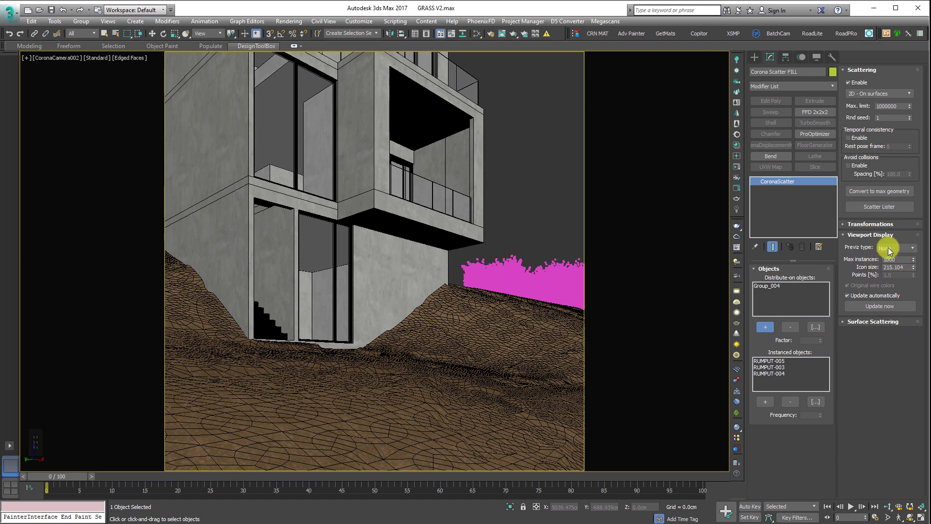
pyautogui.click(888, 248)
pyautogui.click(901, 270)
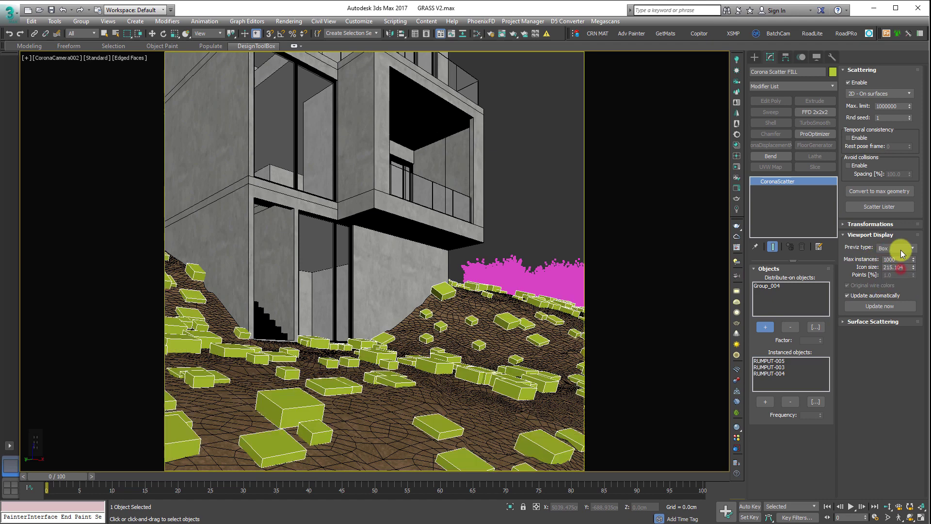
pyautogui.scroll(1, 902, 249)
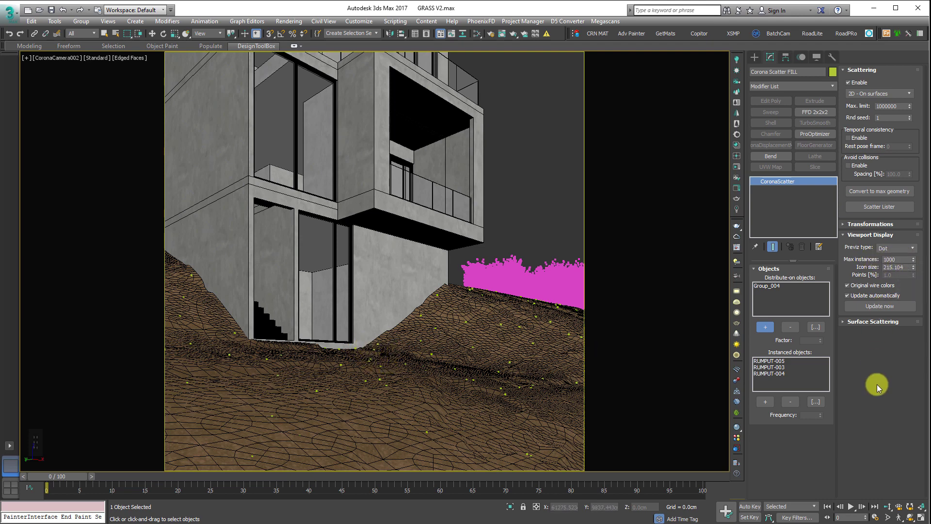
# Step: Try adding the building groups Group_005 and Group_022 as further distribute-on objects of the scatter
pyautogui.click(763, 329)
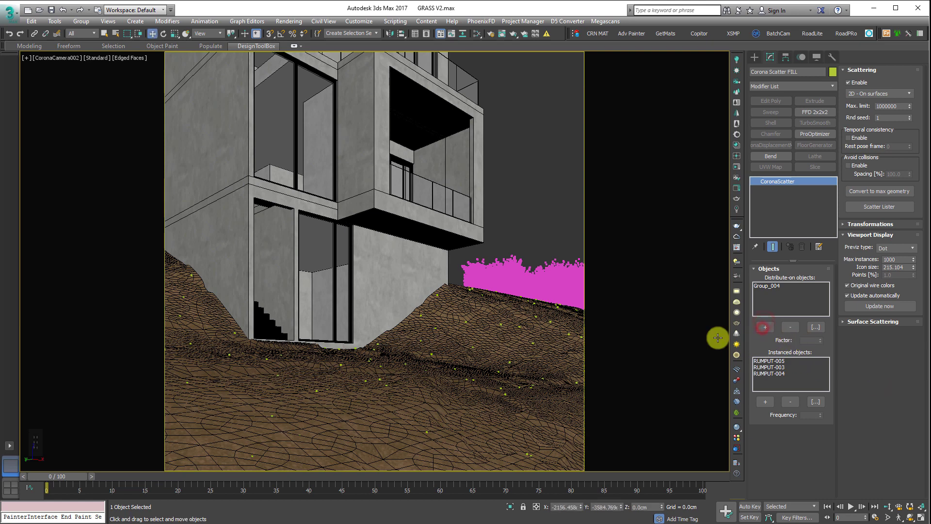
pyautogui.doubleClick(765, 328)
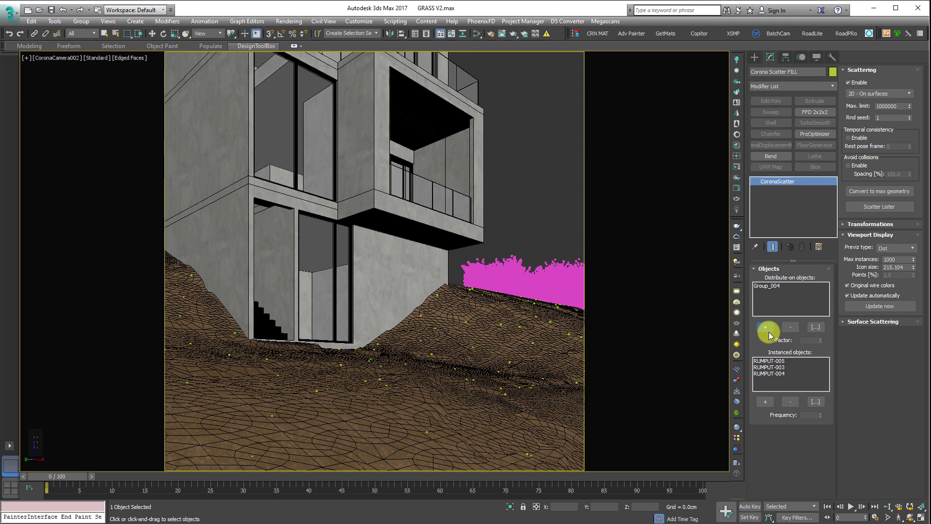
pyautogui.click(396, 282)
pyautogui.click(463, 111)
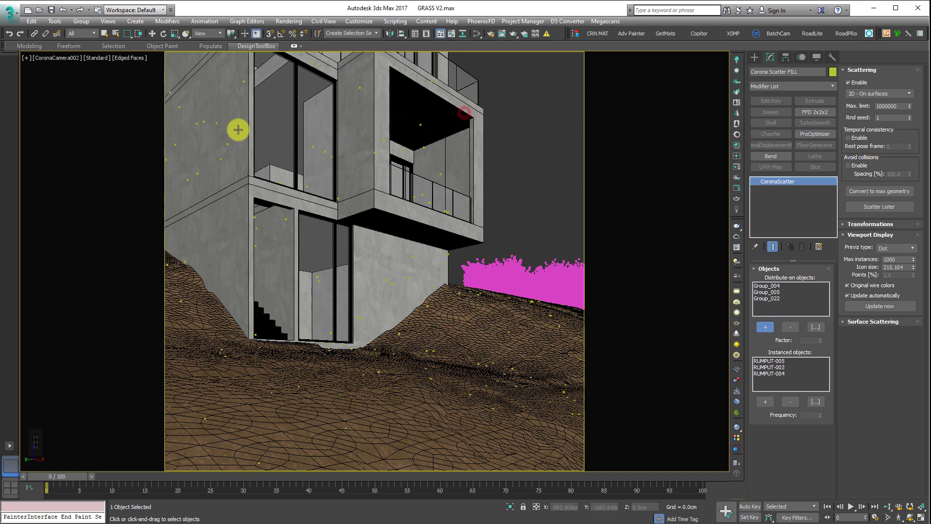
# Step: Remove Group_005 and Group_022 from the scatter's distribute-on objects and end object picking
pyautogui.click(773, 297)
pyautogui.keyDown('shift'); pyautogui.click(773, 292); pyautogui.keyUp('shift')
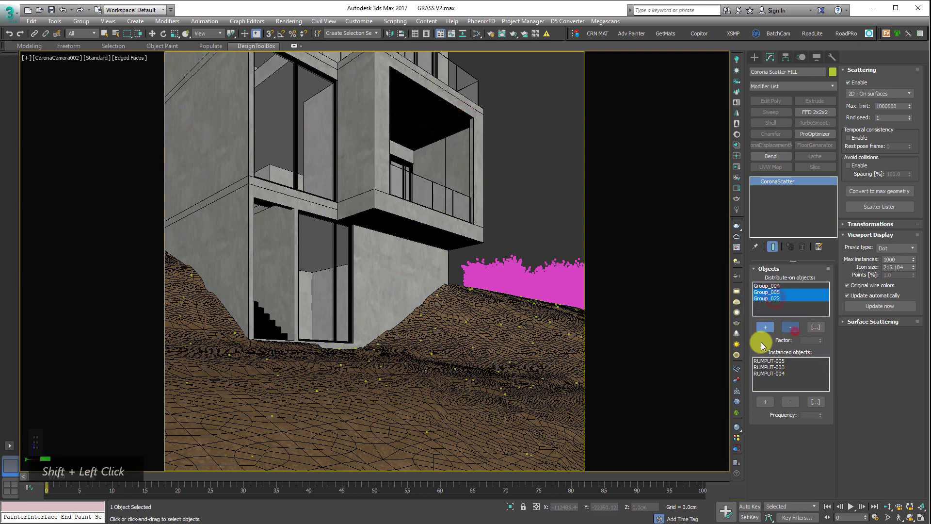
pyautogui.click(790, 327)
pyautogui.click(538, 220)
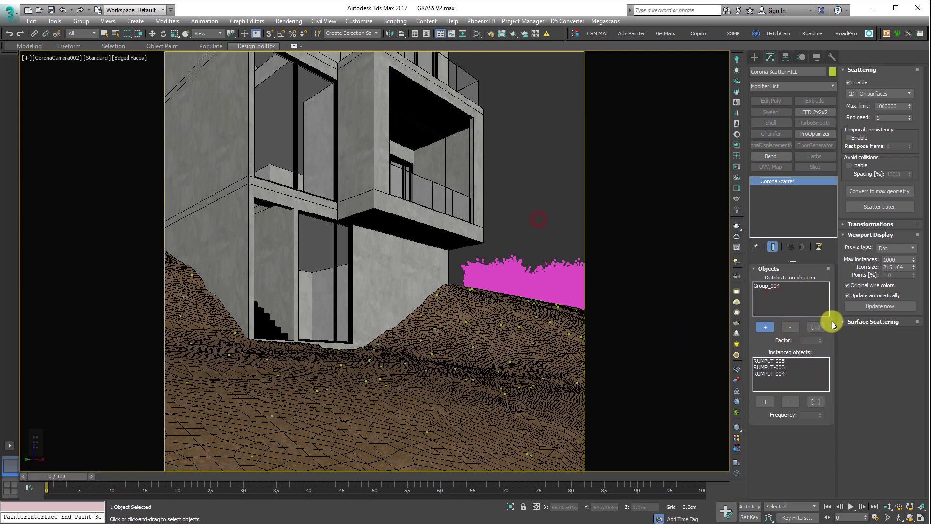
pyautogui.click(767, 326)
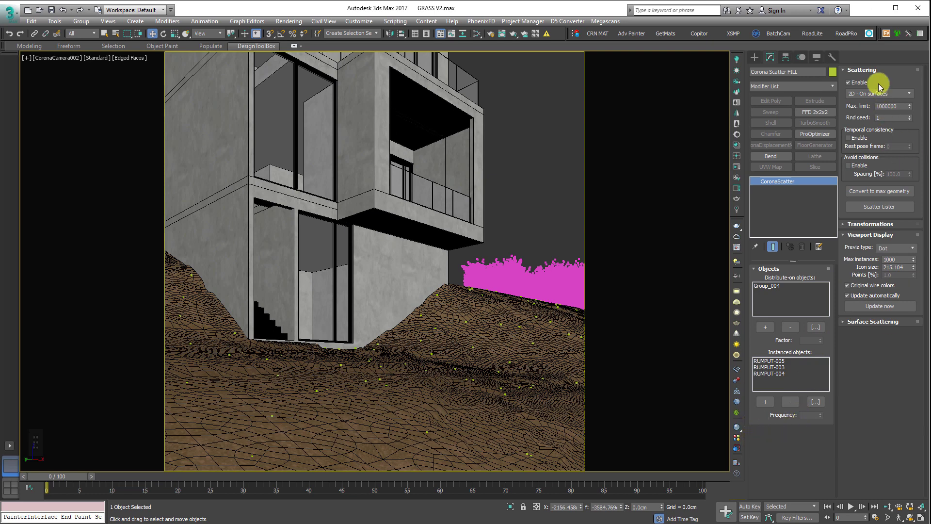
# Step: Expand the scatter's Transformations settings, deselect the scatter and start interactive rendering of the camera view
pyautogui.click(869, 224)
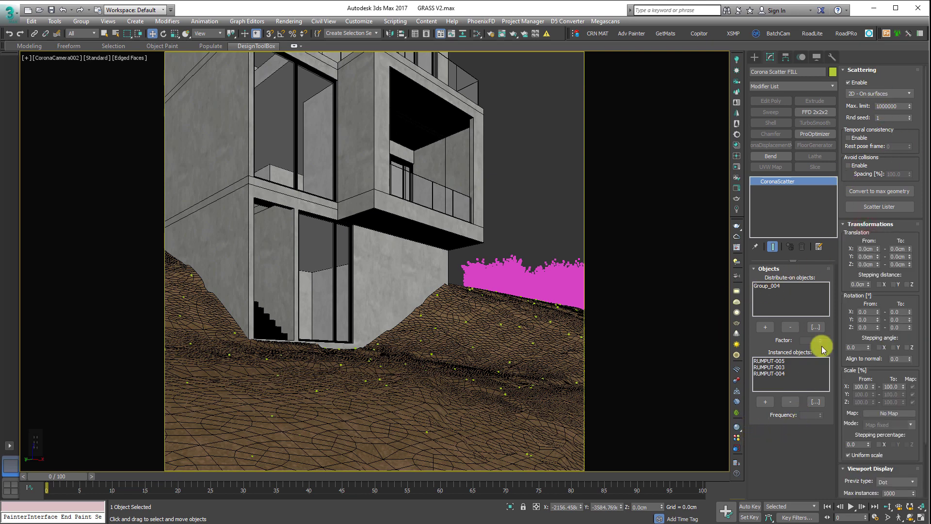
pyautogui.click(523, 165)
pyautogui.rightClick(523, 150)
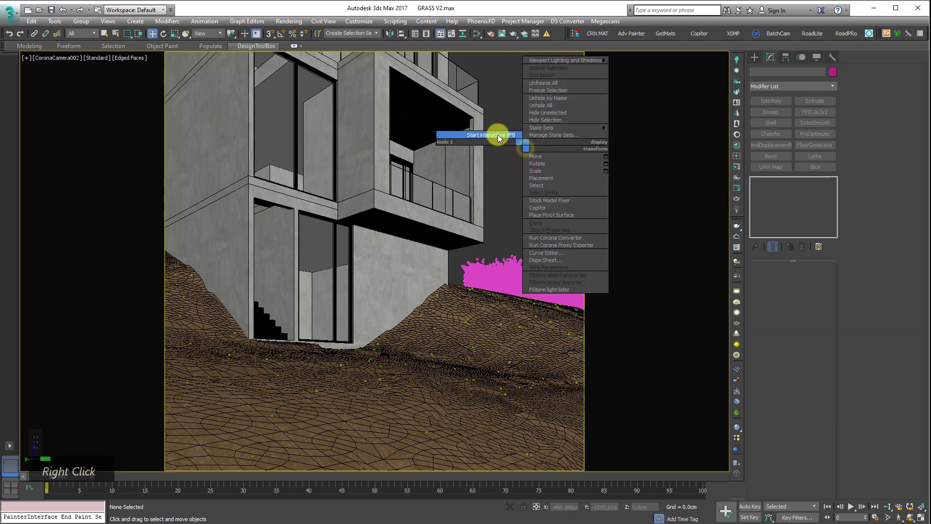
pyautogui.click(499, 138)
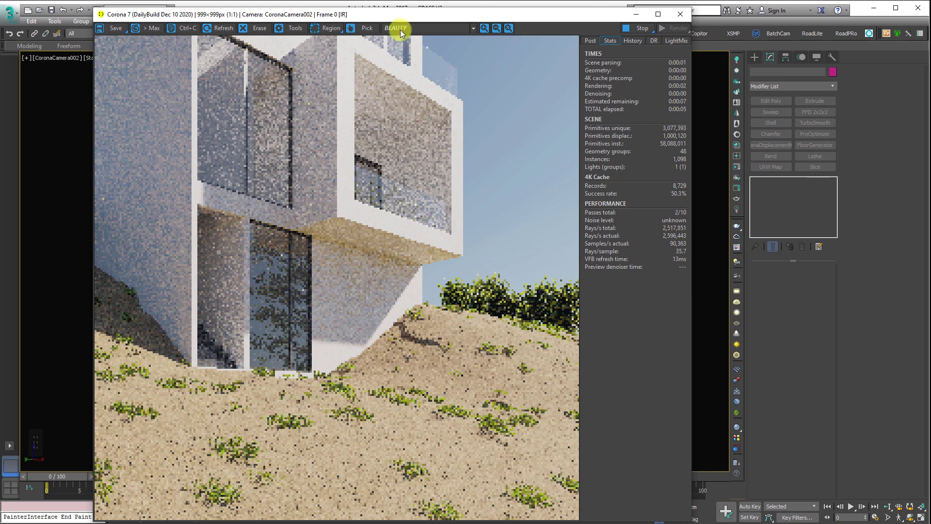
# Step: Limit the interactive render to a region covering the terrain in the lower half of the image and close the frame buffer
pyautogui.click(315, 27)
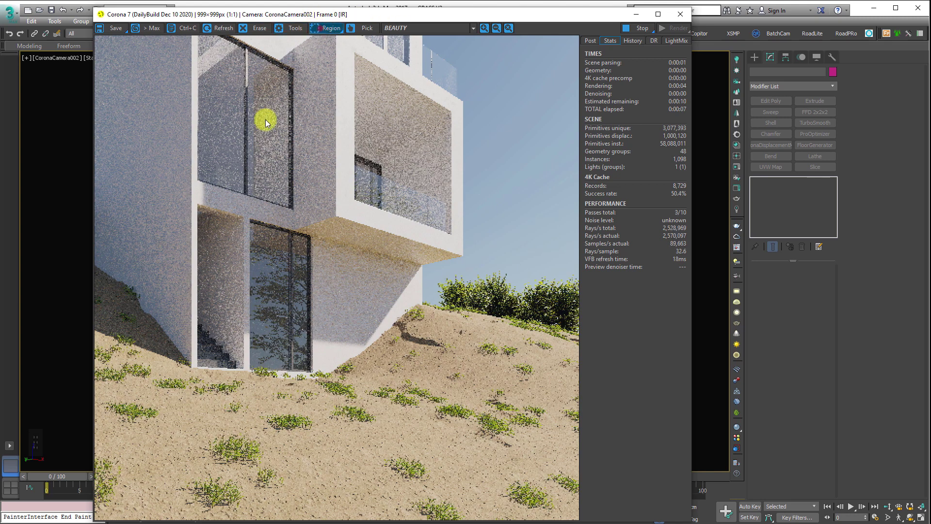
pyautogui.moveTo(692, 276); pyautogui.dragTo(701, 276)
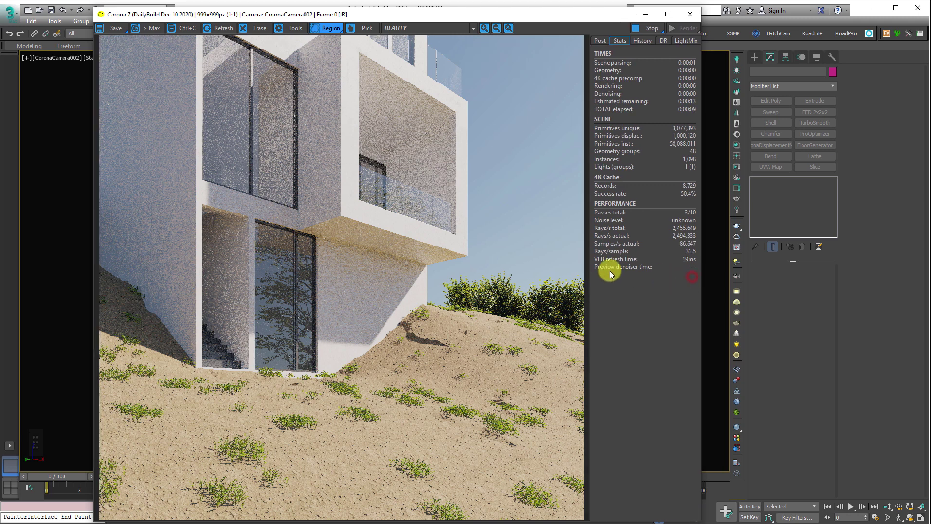
pyautogui.moveTo(586, 266); pyautogui.dragTo(100, 519)
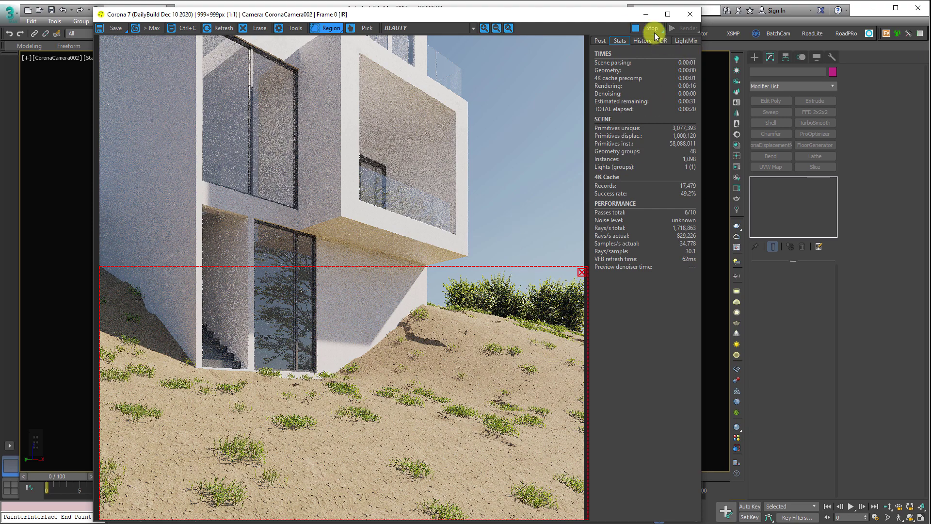
pyautogui.click(690, 14)
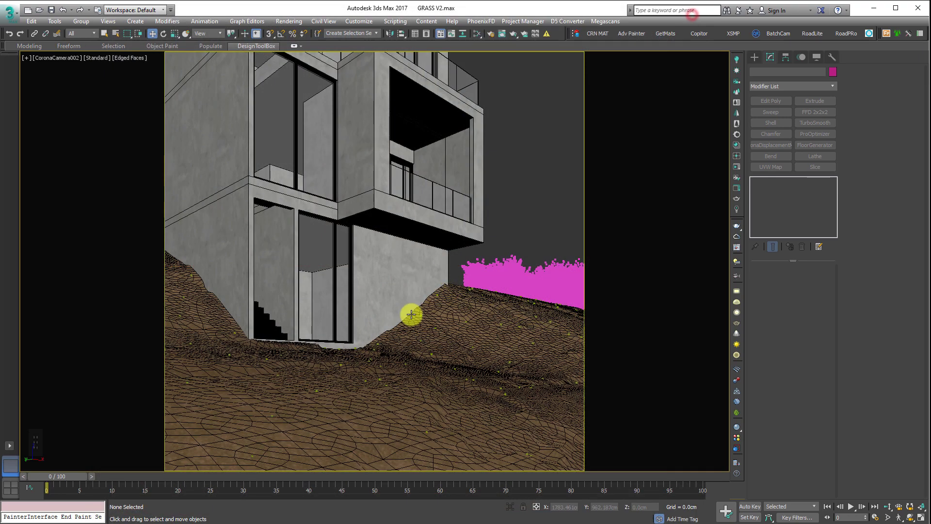
# Step: Select the Corona Scatter FILL object in the four-viewport layout and set its random surface distribution count to 10000
pyautogui.hotkey('alt', 'w')
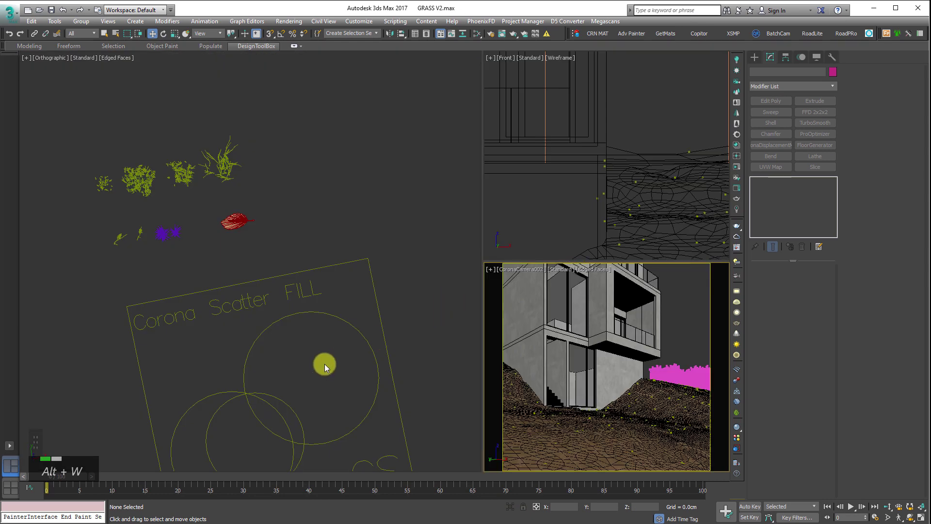
pyautogui.click(303, 293)
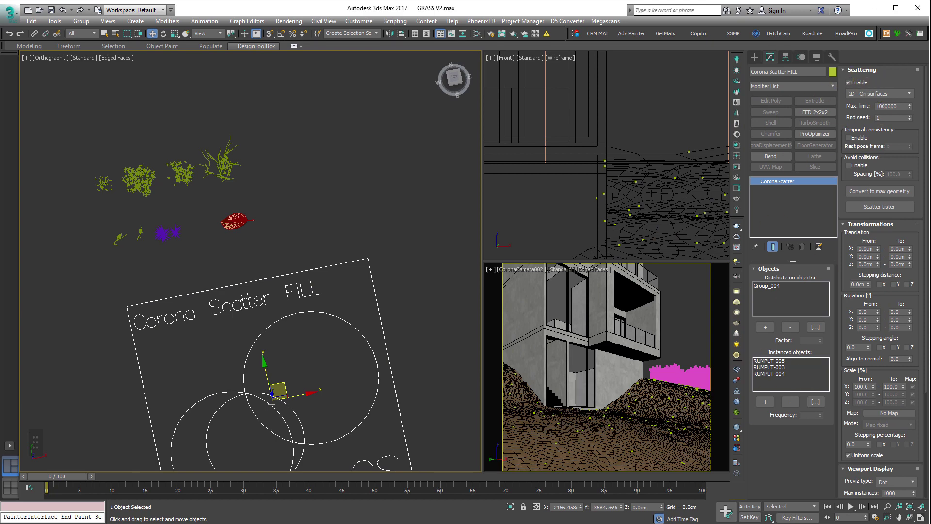
pyautogui.moveTo(300, 349); pyautogui.dragTo(256, 242, button='middle')
pyautogui.moveTo(913, 302); pyautogui.dragTo(890, 31)
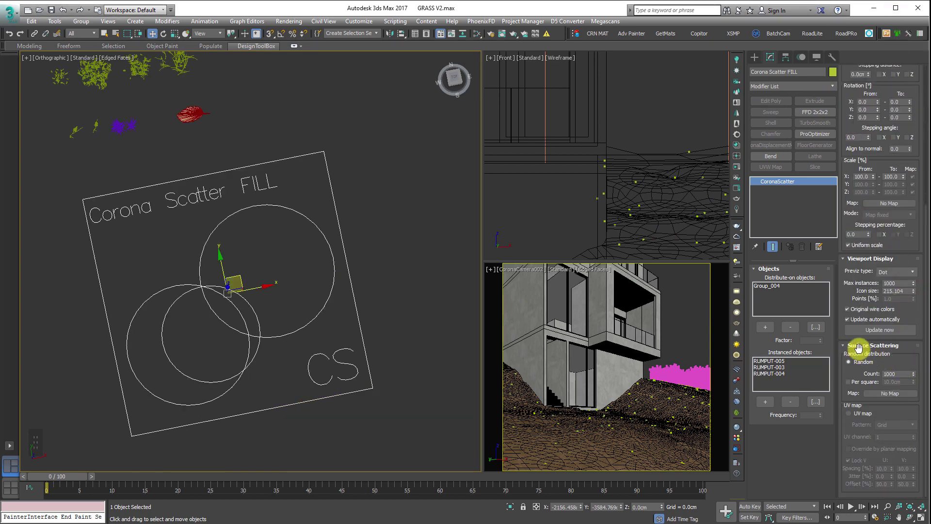
pyautogui.click(892, 360)
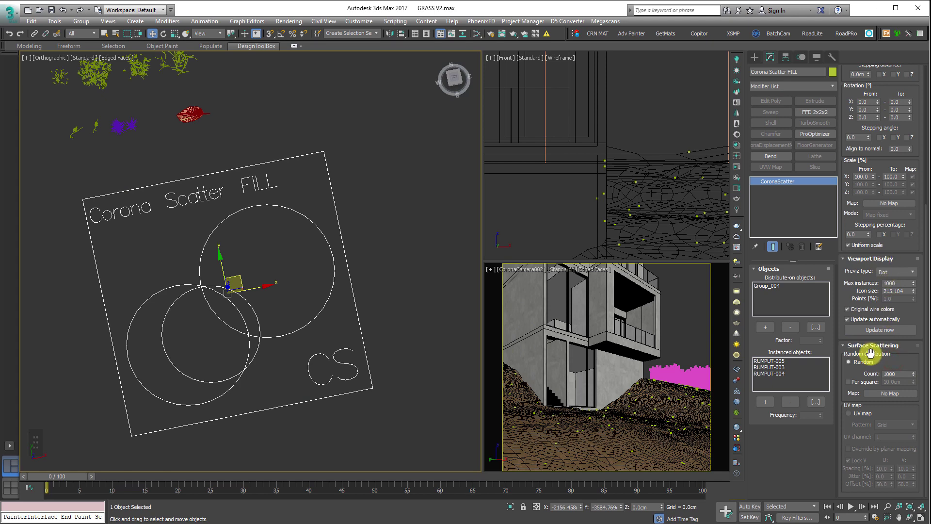
pyautogui.doubleClick(898, 372)
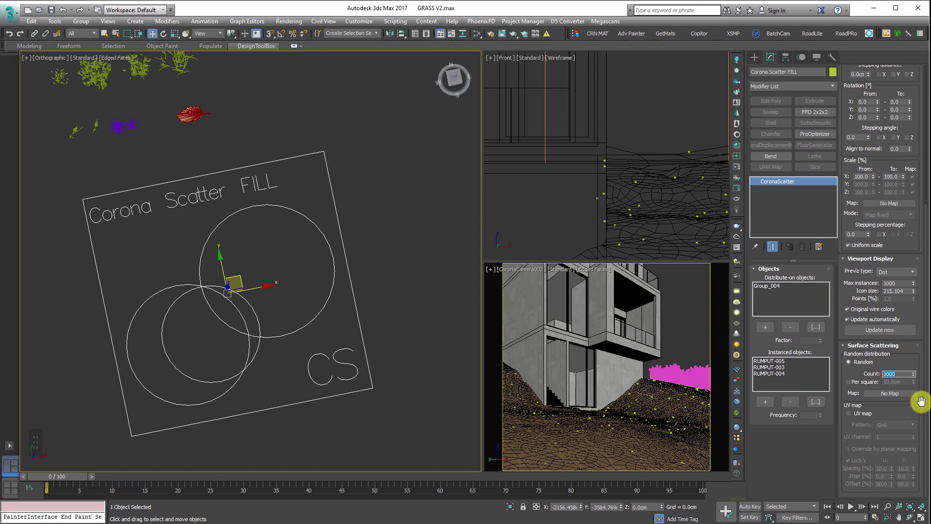
pyautogui.press('Left')
pyautogui.press('Left')
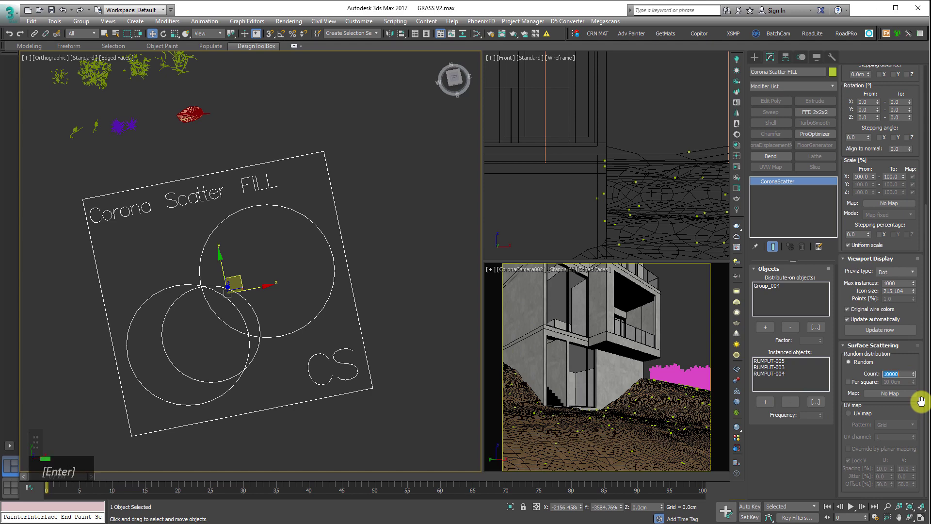
# Step: Render the camera view interactively to check the scattered grass coverage, and stop the render
pyautogui.rightClick(685, 319)
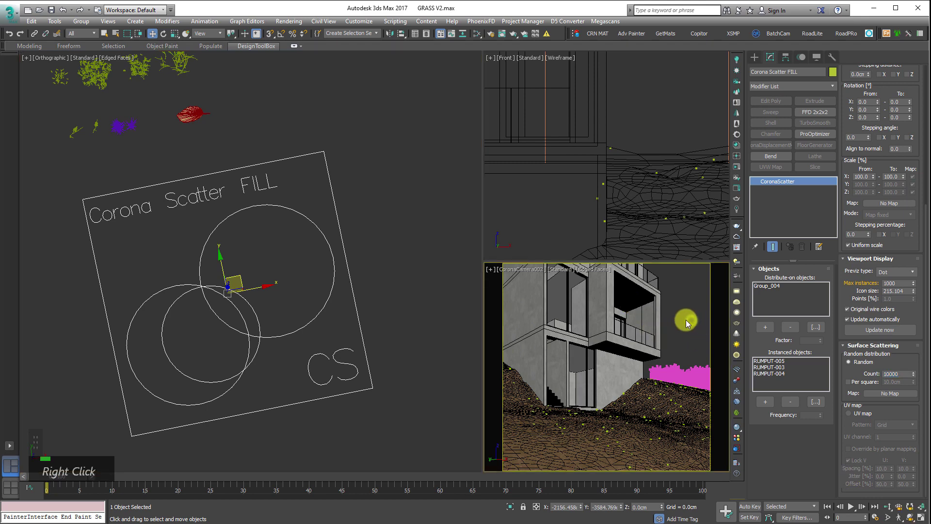
pyautogui.rightClick(676, 297)
pyautogui.click(660, 282)
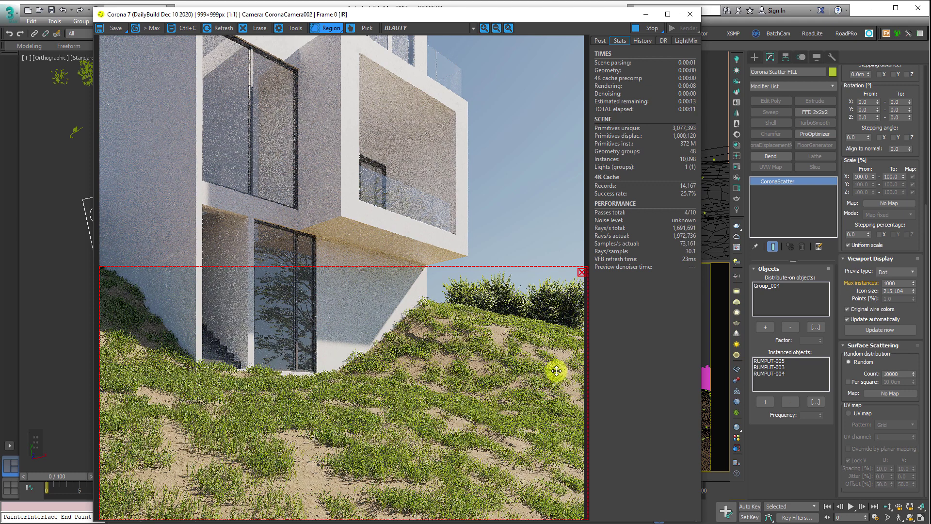
pyautogui.click(651, 29)
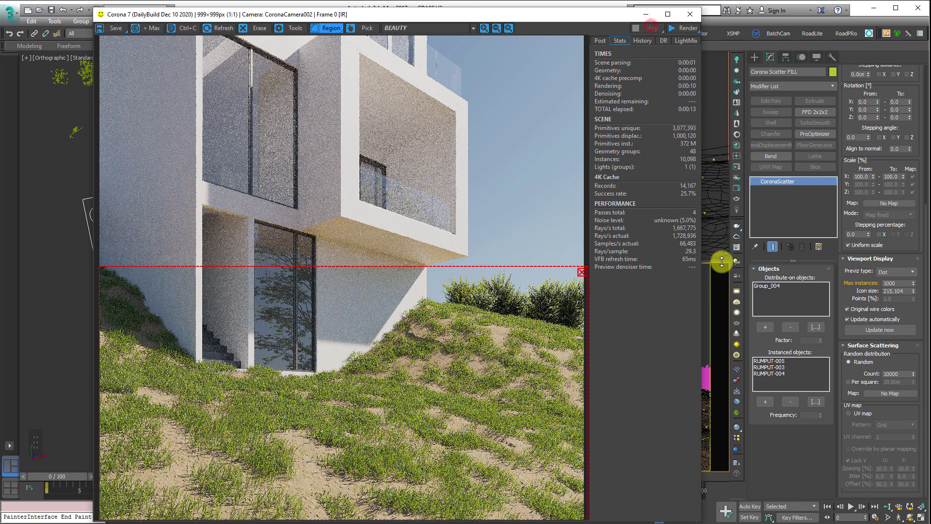
pyautogui.doubleClick(890, 373)
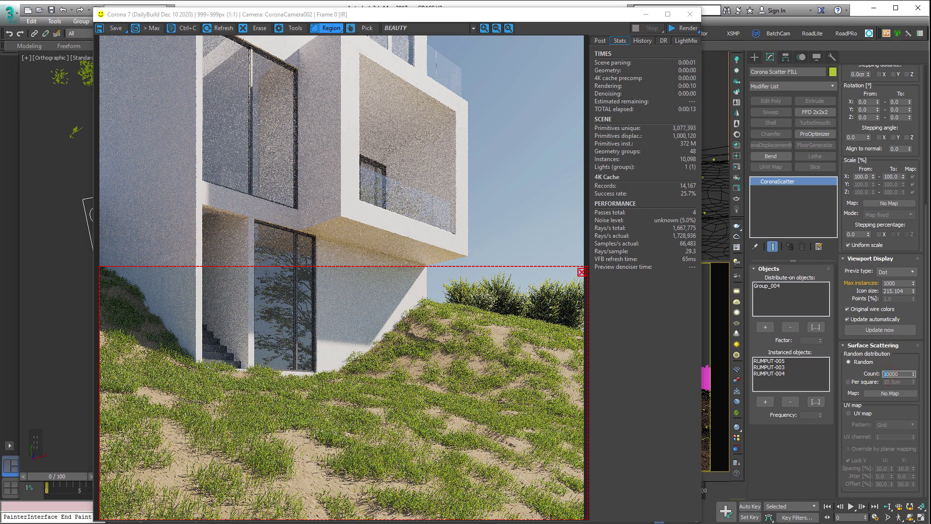
pyautogui.write('0')
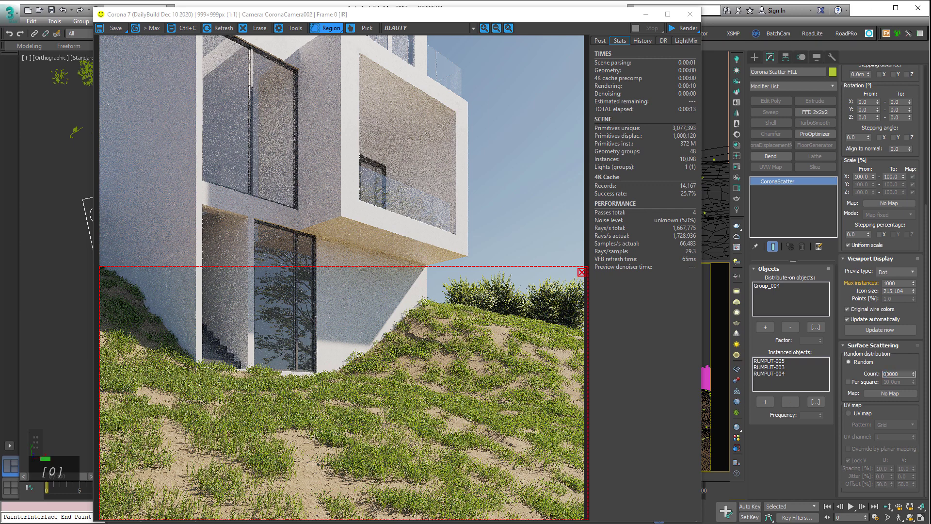
pyautogui.press('Return')
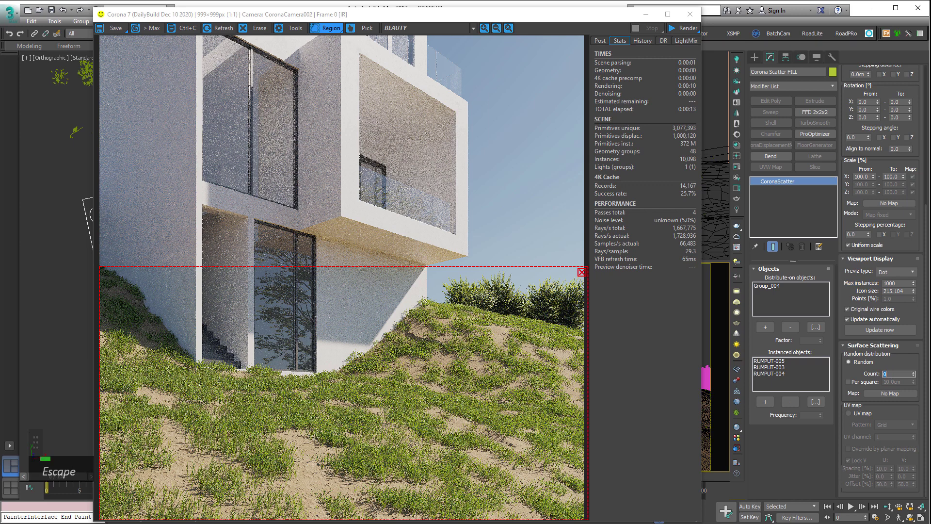
pyautogui.hotkey('ctrl', 'z')
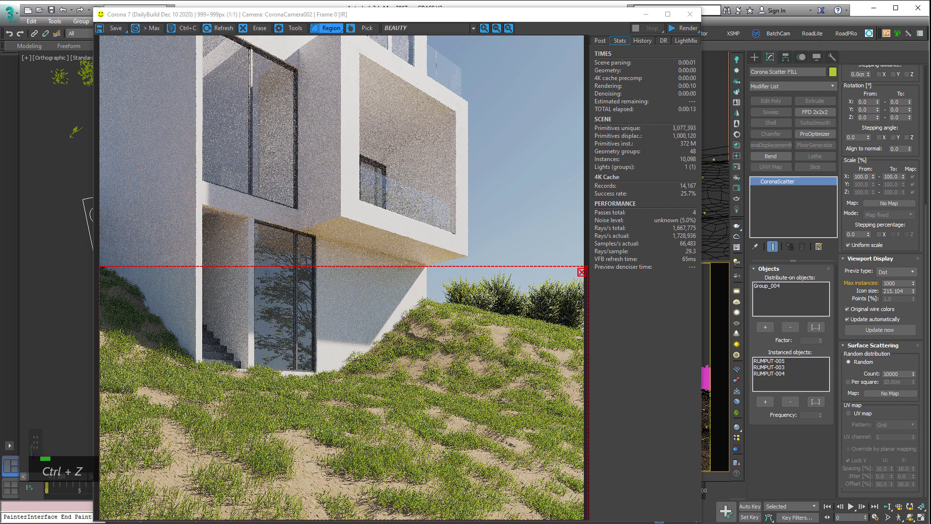
# Step: Set the FILL scatter's count to 100000 and restart interactive rendering of the camera view
pyautogui.doubleClick(904, 373)
pyautogui.write('0')
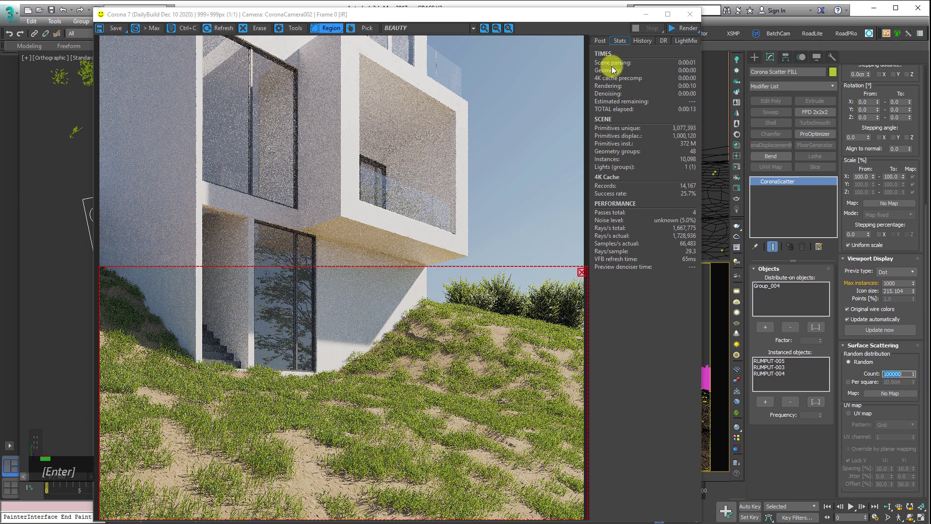
pyautogui.rightClick(720, 290)
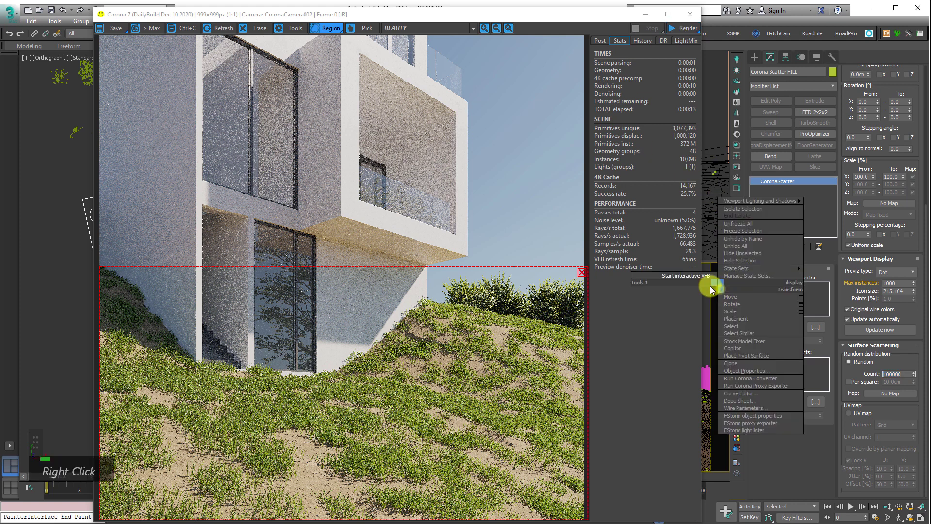
pyautogui.rightClick(693, 275)
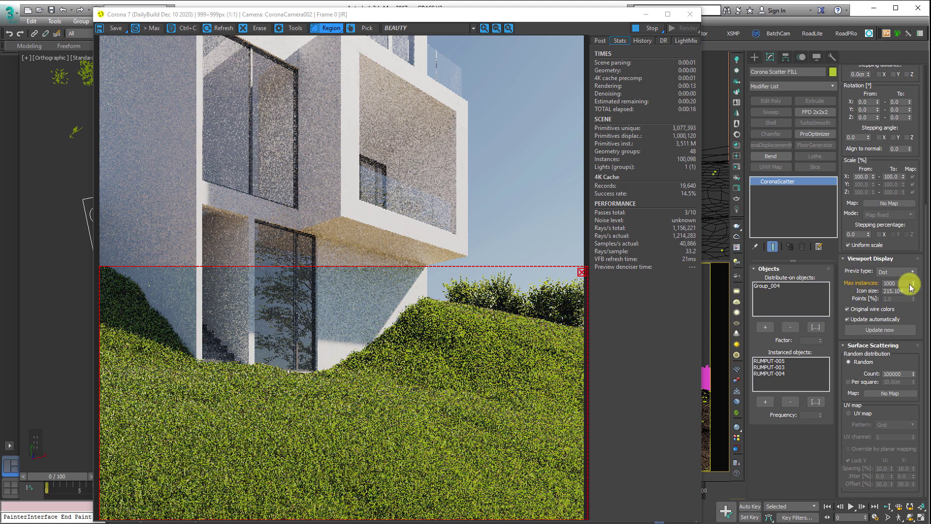
# Step: Set the FILL scatter's surface scattering count to 10000
pyautogui.doubleClick(889, 373)
pyautogui.write('10000')
pyautogui.press('Return')
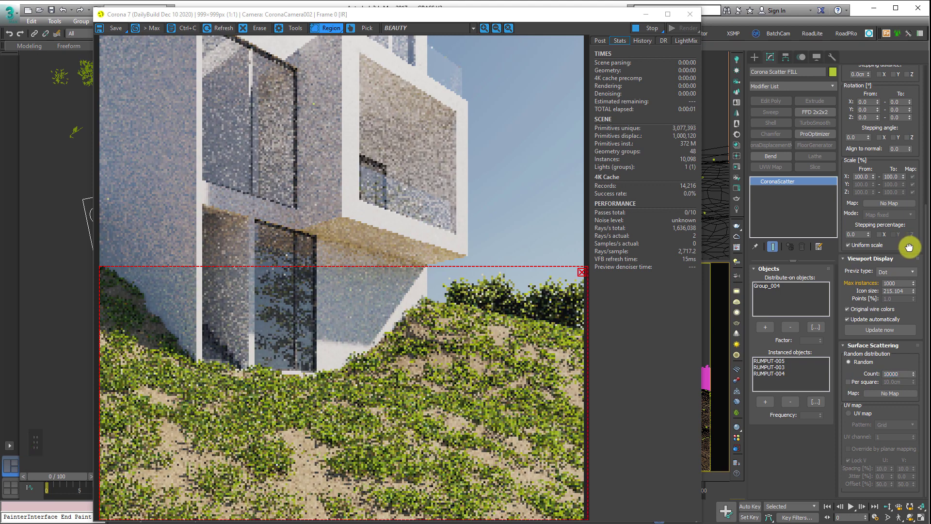
# Step: Try an Align to normal value of 1.0 in the scatter's rotation settings and inspect the foreground grass in the render
pyautogui.moveTo(908, 241); pyautogui.dragTo(882, 417)
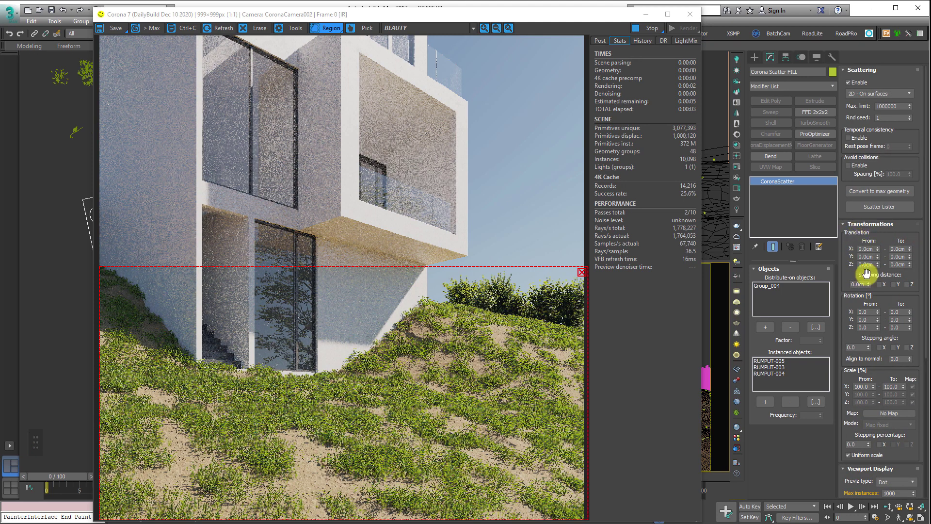
pyautogui.moveTo(890, 295); pyautogui.dragTo(892, 228)
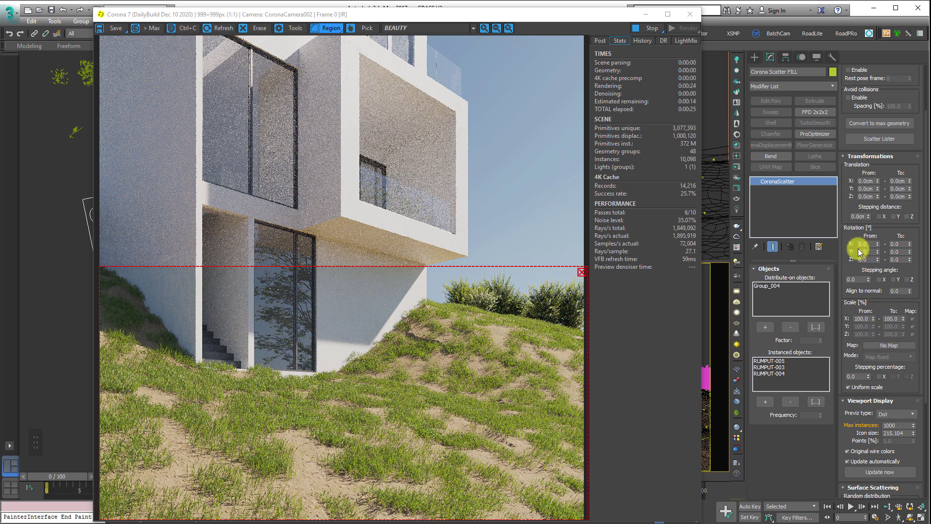
pyautogui.scroll(2, 852, 283)
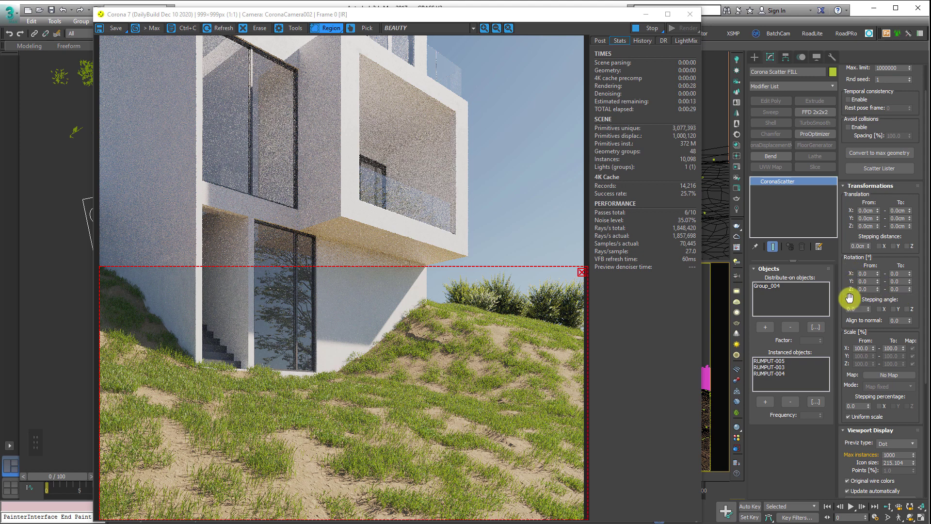
pyautogui.click(909, 319)
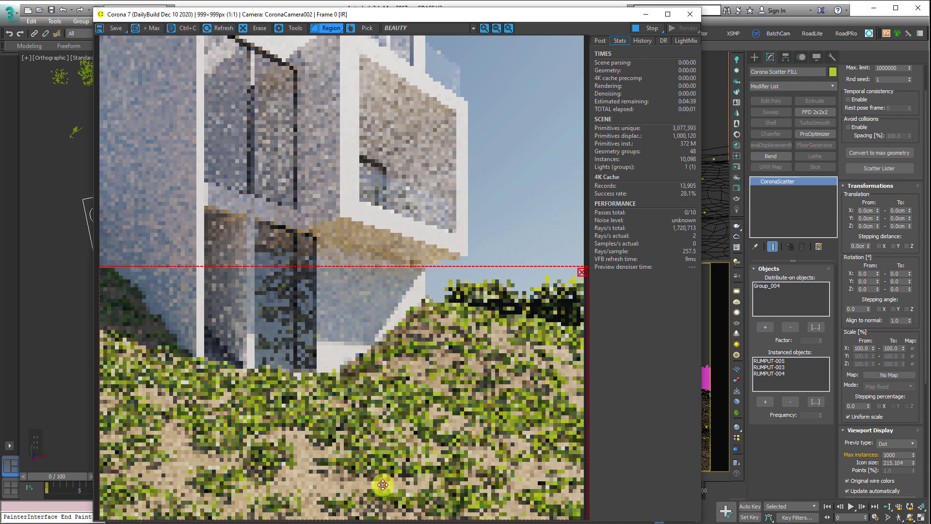
pyautogui.scroll(2, 380, 485)
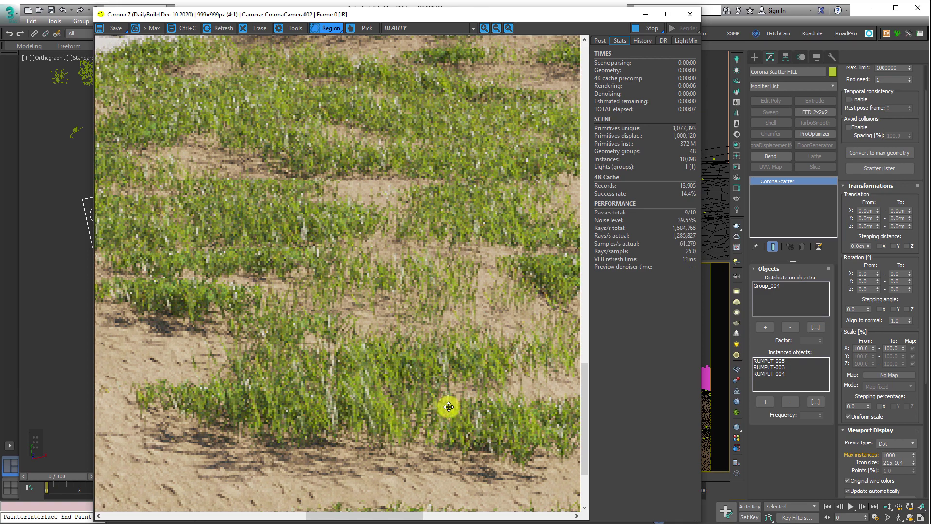
pyautogui.scroll(-1, 446, 405)
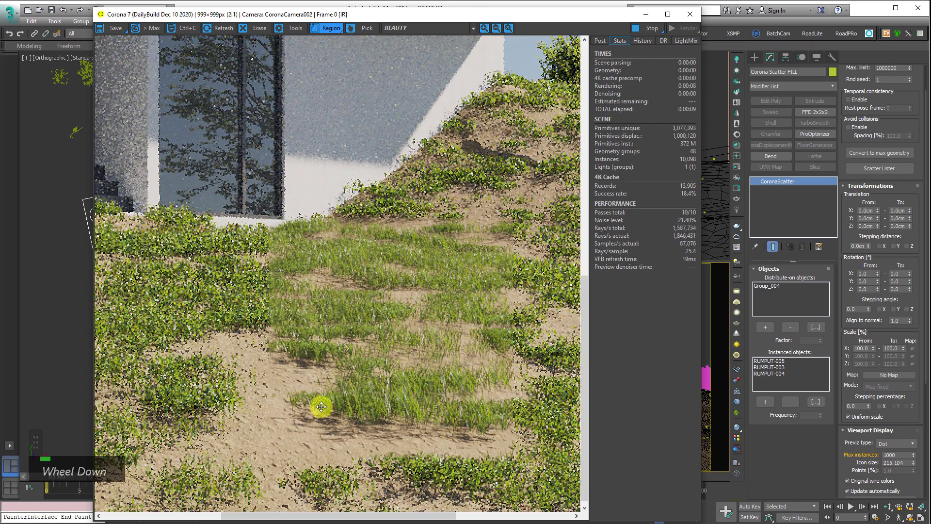
# Step: Uncover the camera viewport behind the frame buffer and set the scatter's viewport previz type to Box
pyautogui.moveTo(537, 15); pyautogui.dragTo(359, 13)
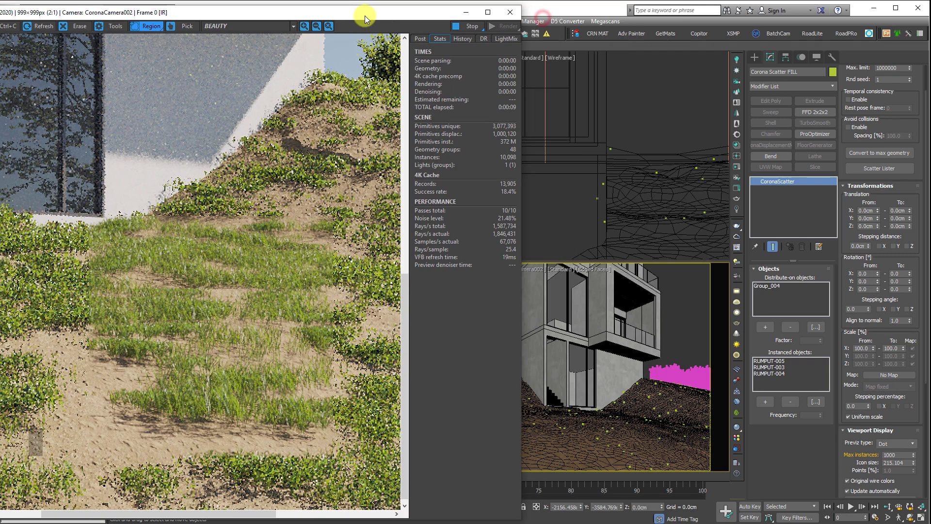
pyautogui.click(892, 443)
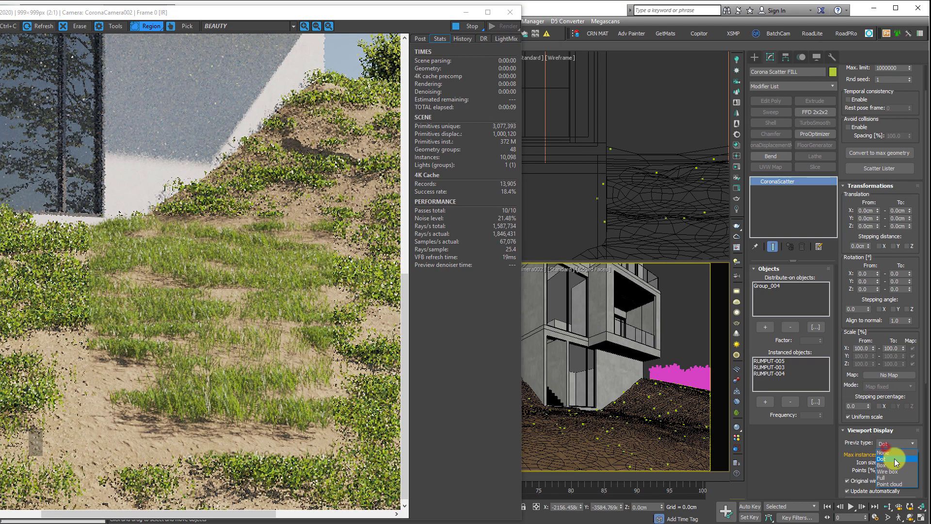
pyautogui.click(883, 465)
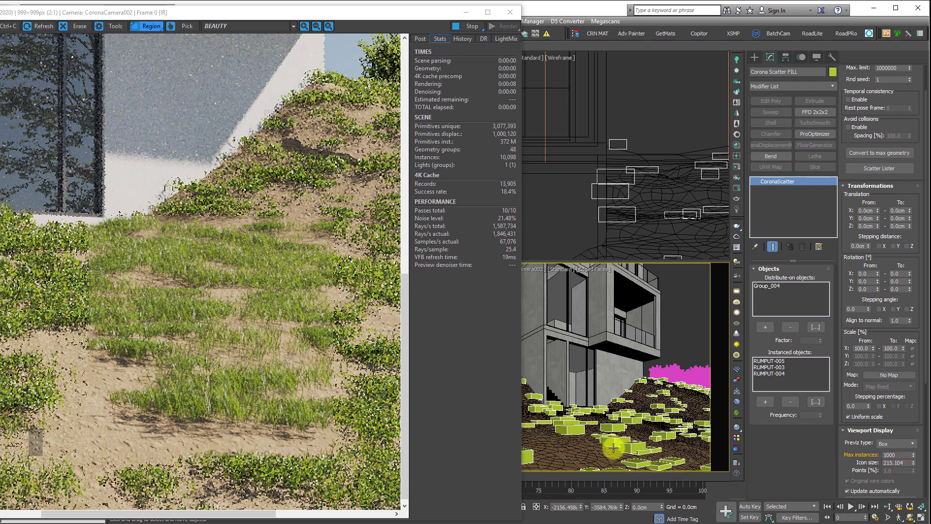
# Step: Set the scatter's Align to normal value to 0
pyautogui.click(905, 320)
pyautogui.write('0')
pyautogui.press('Return')
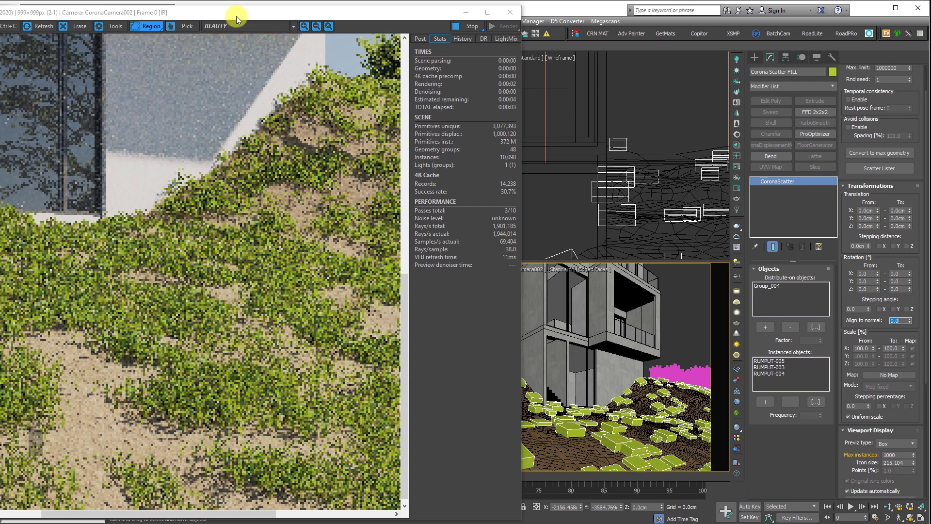
# Step: Examine the source grass, flower and leaf models in the orthographic view from different angles beside the rendered grass
pyautogui.moveTo(237, 16); pyautogui.dragTo(417, 13)
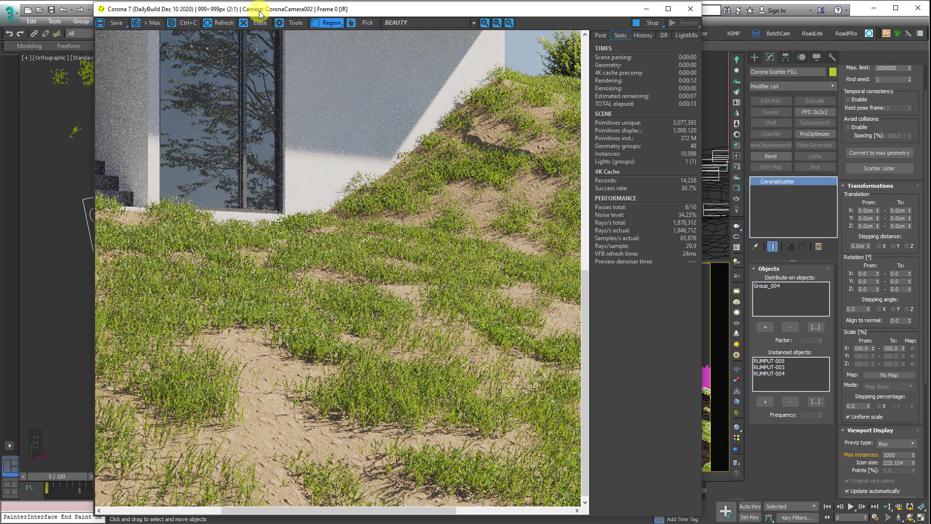
pyautogui.moveTo(260, 13); pyautogui.dragTo(581, 46)
pyautogui.scroll(2, 171, 184)
pyautogui.moveTo(171, 184); pyautogui.dragTo(416, 389, button='middle')
pyautogui.scroll(-3, 209, 140)
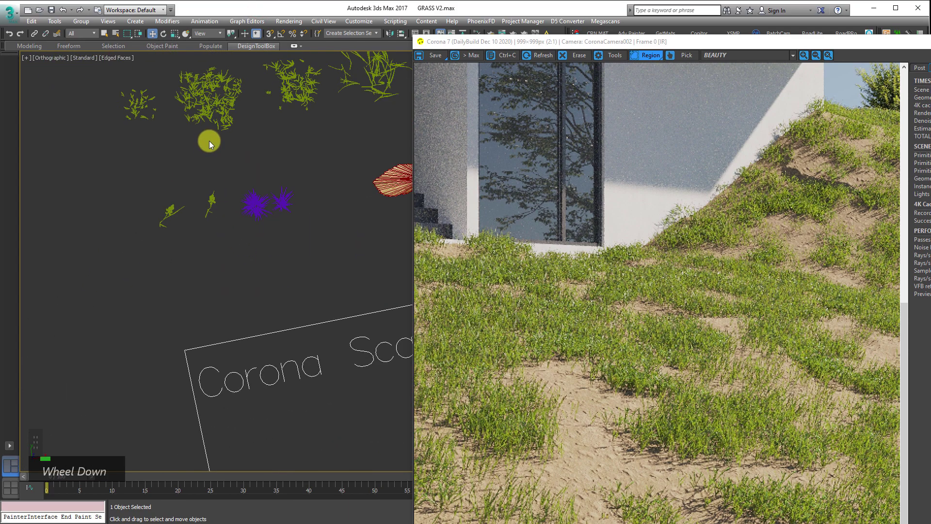
pyautogui.moveTo(209, 141); pyautogui.dragTo(139, 214, button='middle')
pyautogui.scroll(1, 245, 224)
pyautogui.scroll(3, 137, 307)
pyautogui.scroll(3, 274, 375)
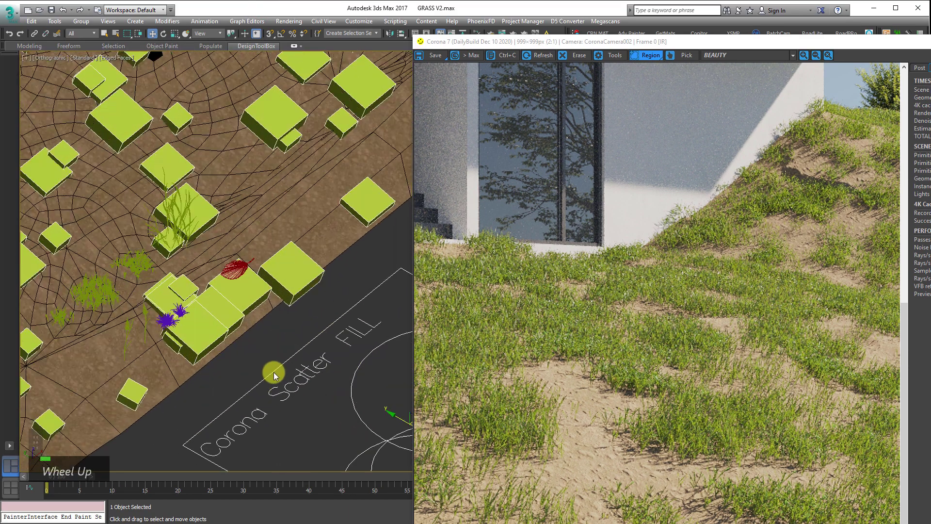
pyautogui.scroll(1, 274, 375)
pyautogui.scroll(-3, 274, 375)
pyautogui.keyDown('alt'); pyautogui.moveTo(274, 375); pyautogui.dragTo(138, 310, button='middle'); pyautogui.keyUp('alt')
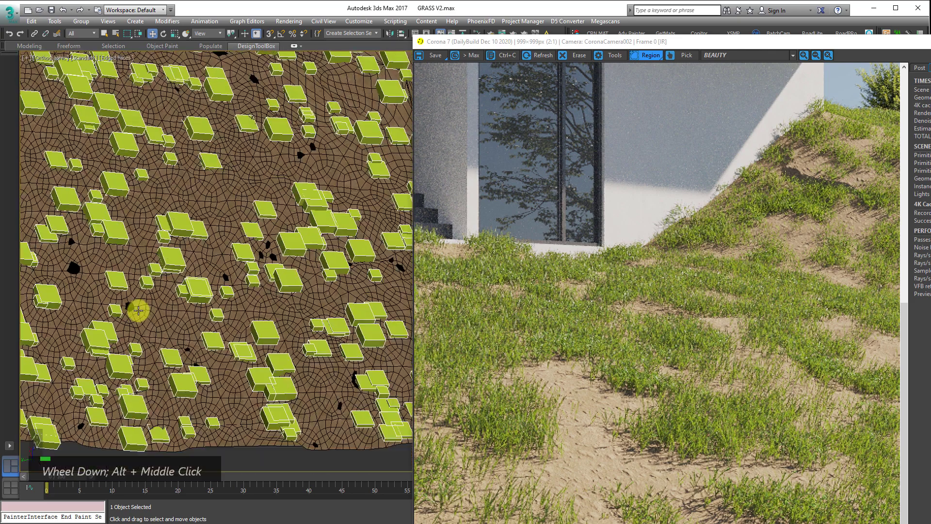
pyautogui.moveTo(320, 280); pyautogui.dragTo(100, 333, button='middle')
pyautogui.moveTo(317, 295); pyautogui.dragTo(77, 312, button='middle')
pyautogui.moveTo(390, 158); pyautogui.dragTo(137, 319, button='middle')
pyautogui.scroll(4, 137, 318)
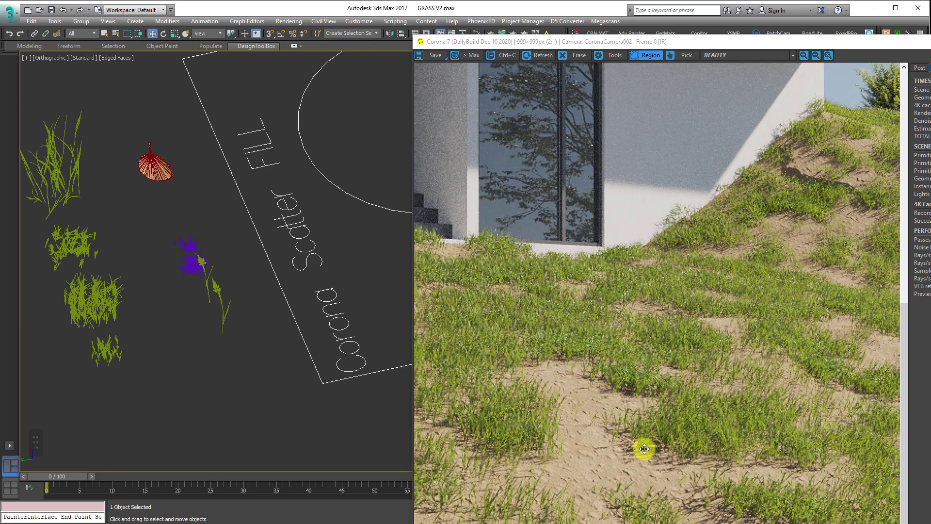
# Step: Set the upper limit of the scatter's random Z rotation to 359 degrees
pyautogui.moveTo(760, 45); pyautogui.dragTo(435, 39)
pyautogui.click(860, 293)
pyautogui.click(859, 290)
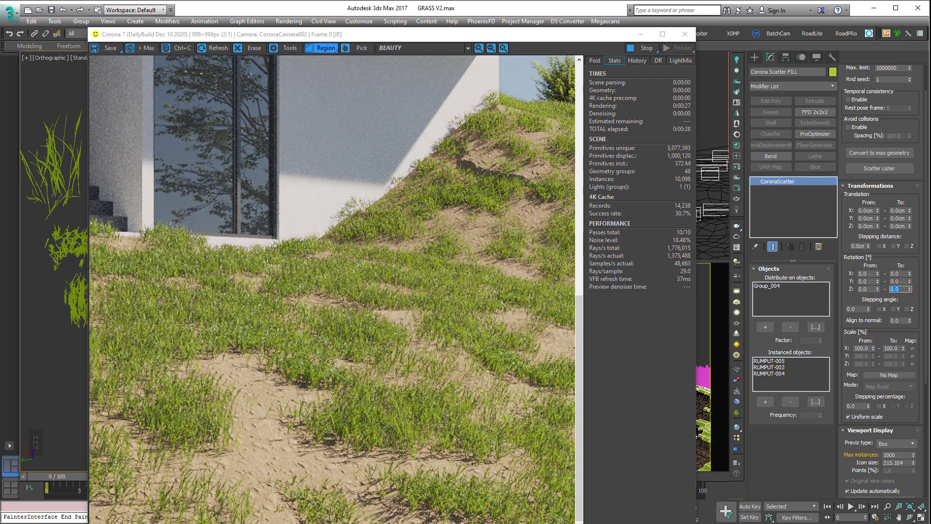
pyautogui.write('359')
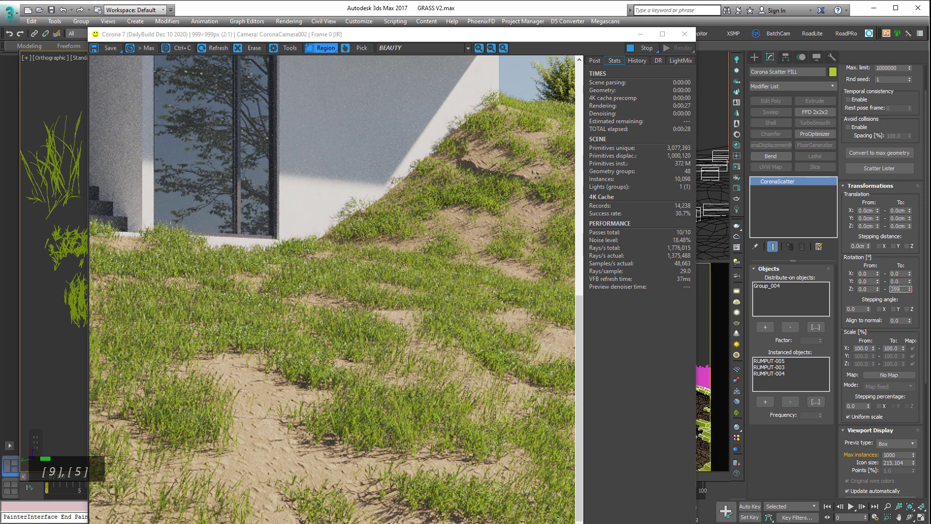
pyautogui.press('Return')
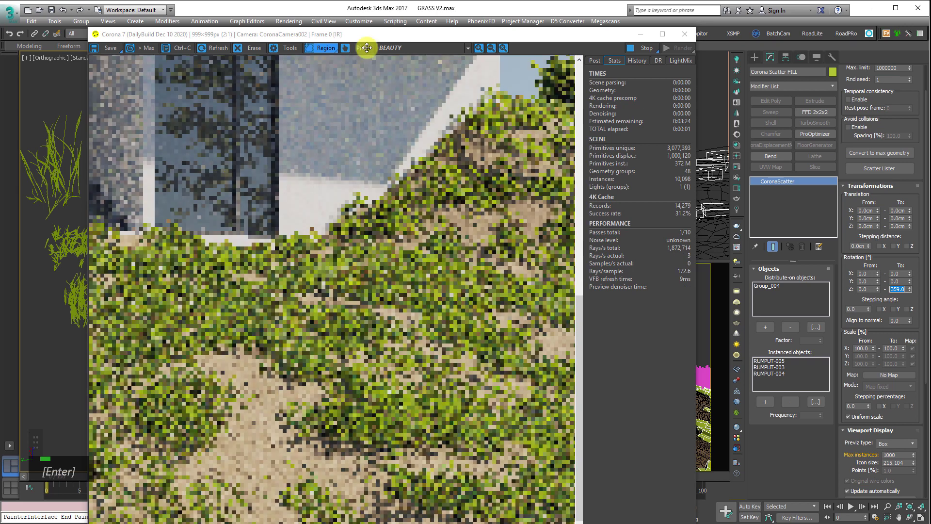
# Step: Turn off uniform scale in the FILL scatter's transformation settings
pyautogui.middleClick(461, 230)
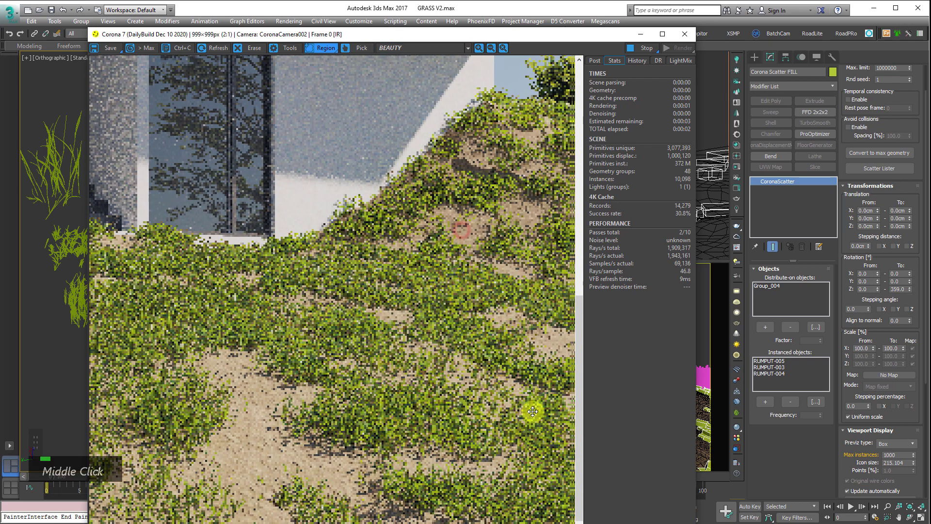
pyautogui.moveTo(533, 411); pyautogui.dragTo(447, 322, button='middle')
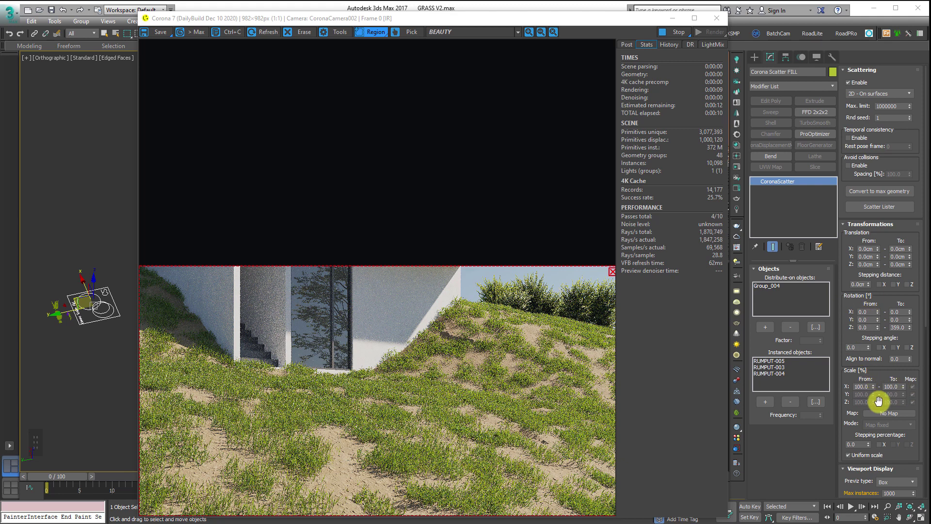
pyautogui.doubleClick(862, 386)
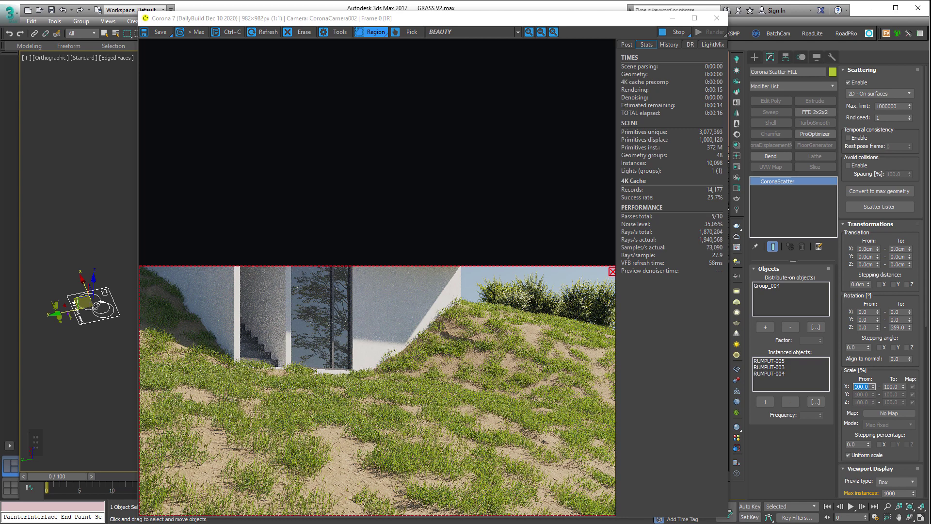
pyautogui.click(876, 458)
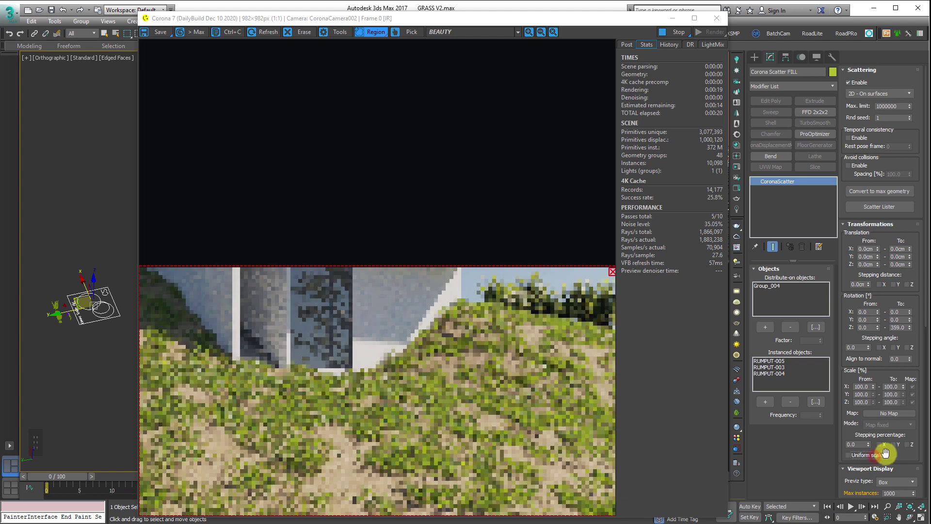
# Step: Set the FILL scatter's random Z scale range from 80% to 90%
pyautogui.doubleClick(893, 402)
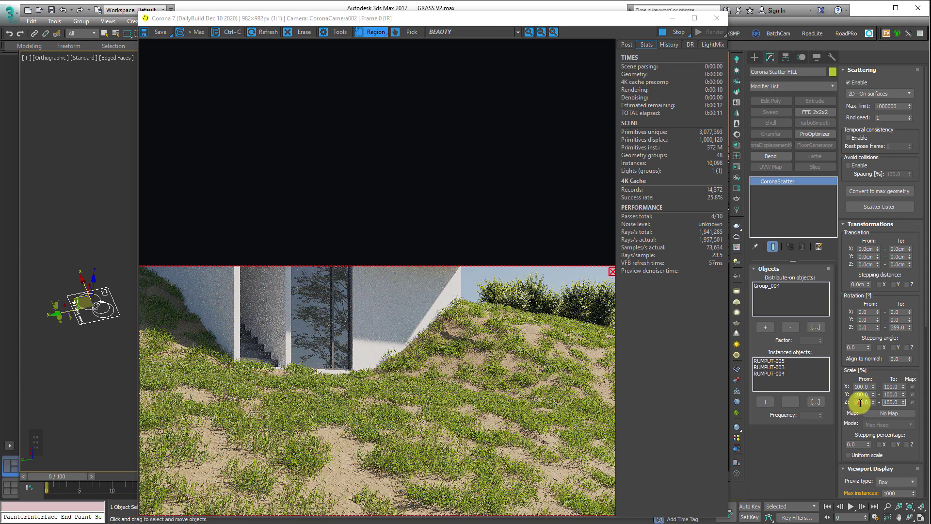
pyautogui.doubleClick(860, 402)
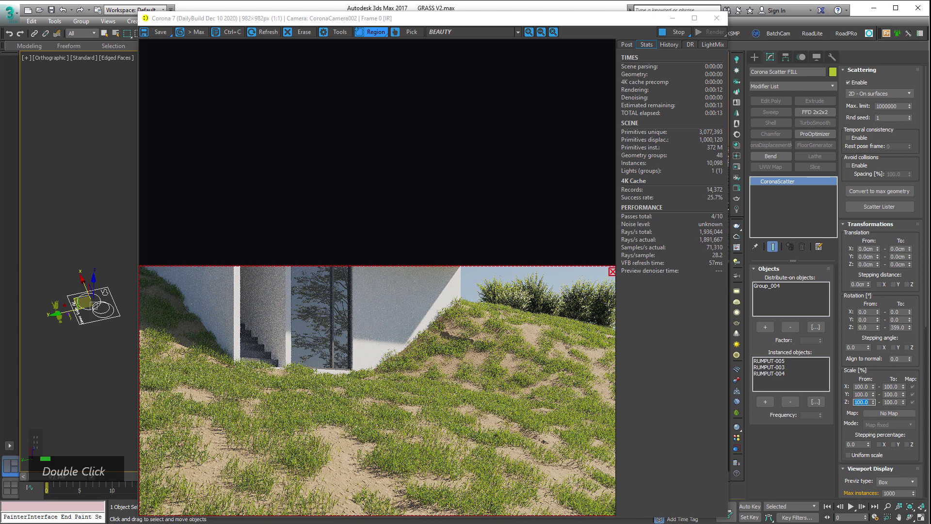
pyautogui.write('80')
pyautogui.press('Tab')
pyautogui.write('9')
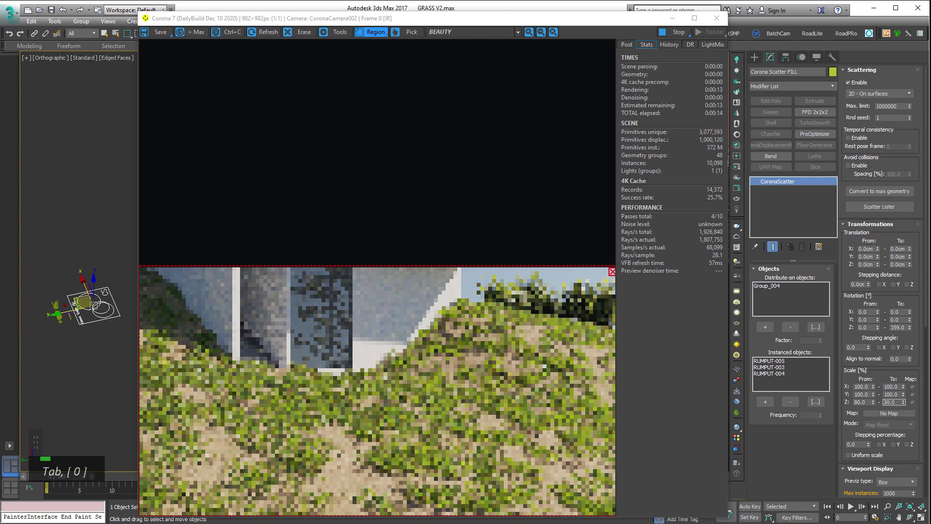
pyautogui.press('Return')
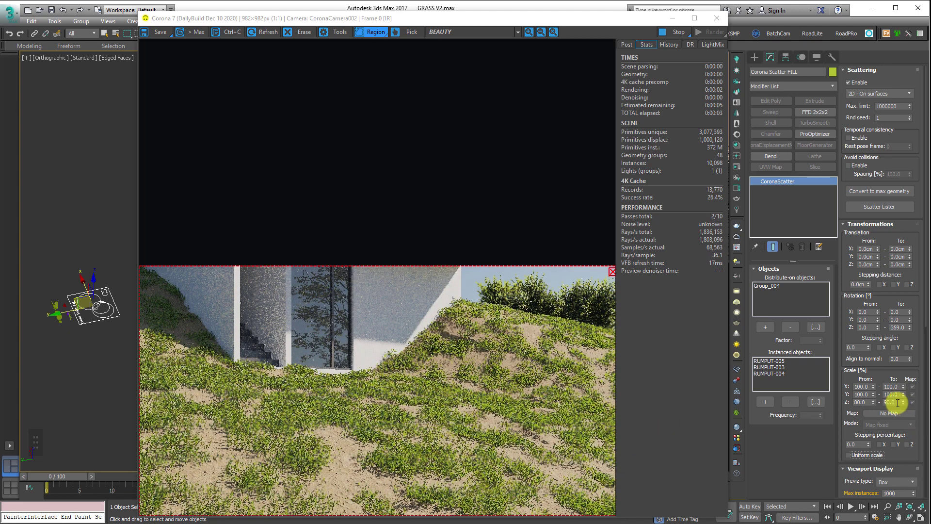
# Step: Set the lower limits of the FILL scatter's random X and Y scale to 90%
pyautogui.doubleClick(863, 386)
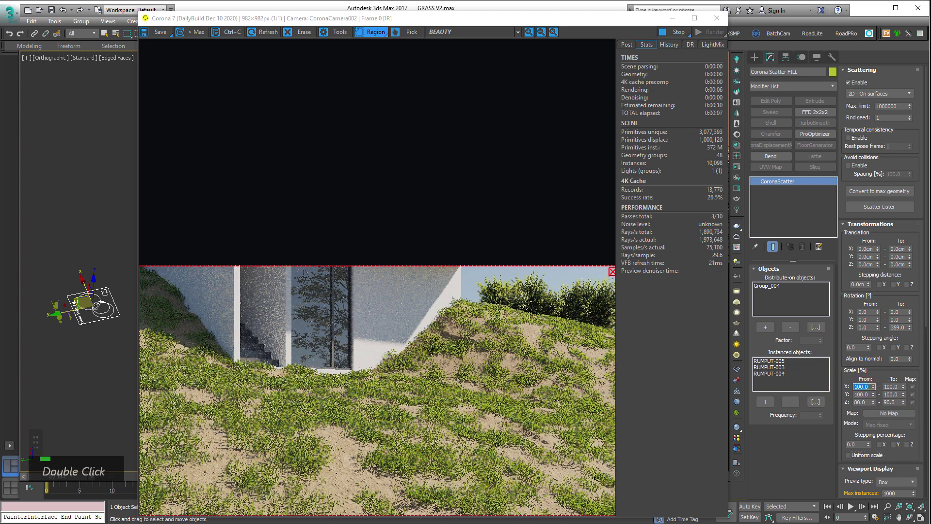
pyautogui.write('80')
pyautogui.press('Tab')
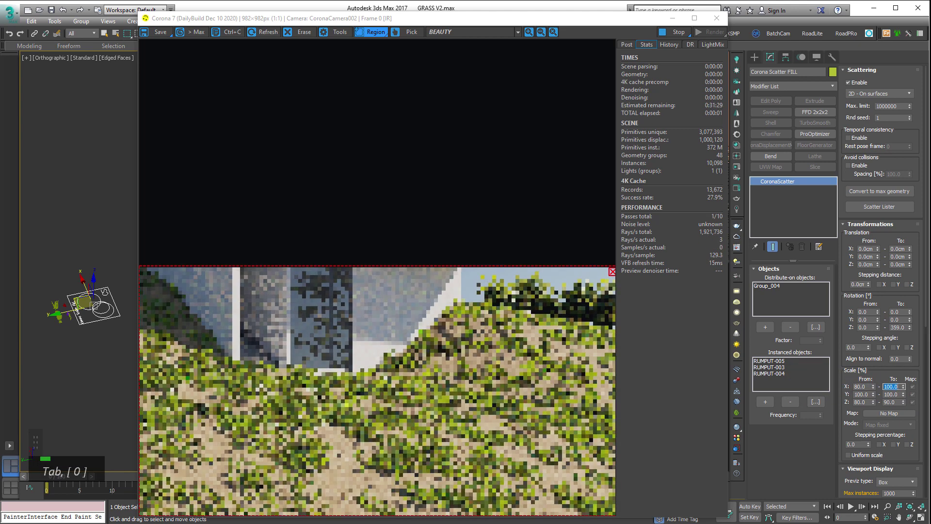
pyautogui.hotkey('shift', 'Tab')
pyautogui.press('Tab')
pyautogui.write('90')
pyautogui.press('Tab')
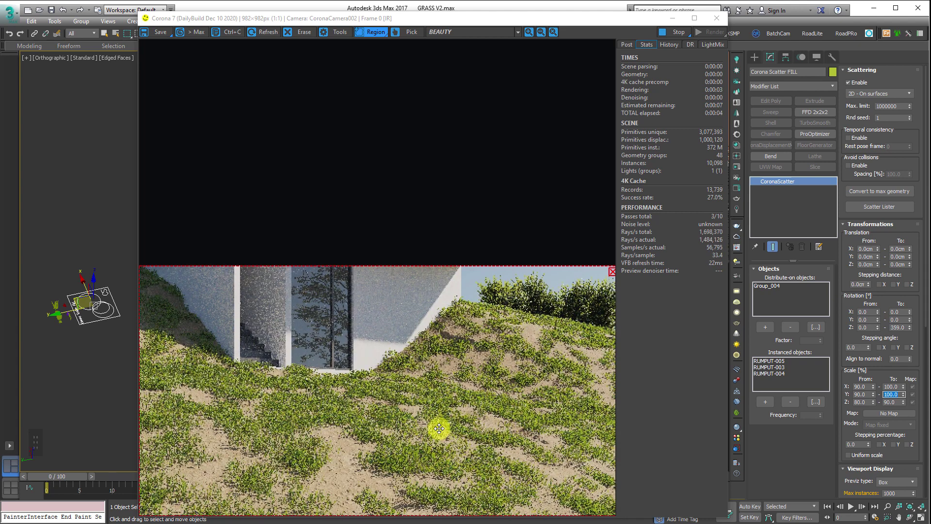
# Step: Raise the FILL scatter's random distribution count to 50000
pyautogui.scroll(-1, 455, 421)
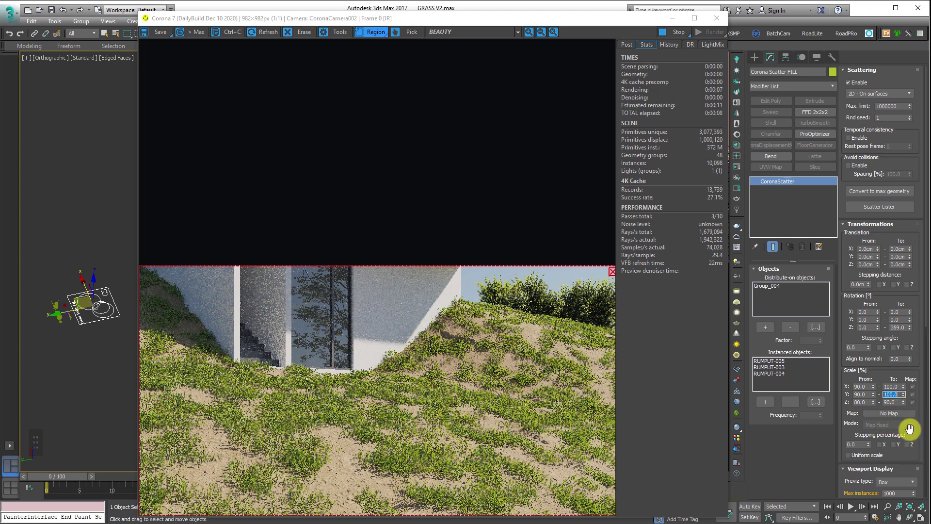
pyautogui.moveTo(917, 439); pyautogui.dragTo(892, 175)
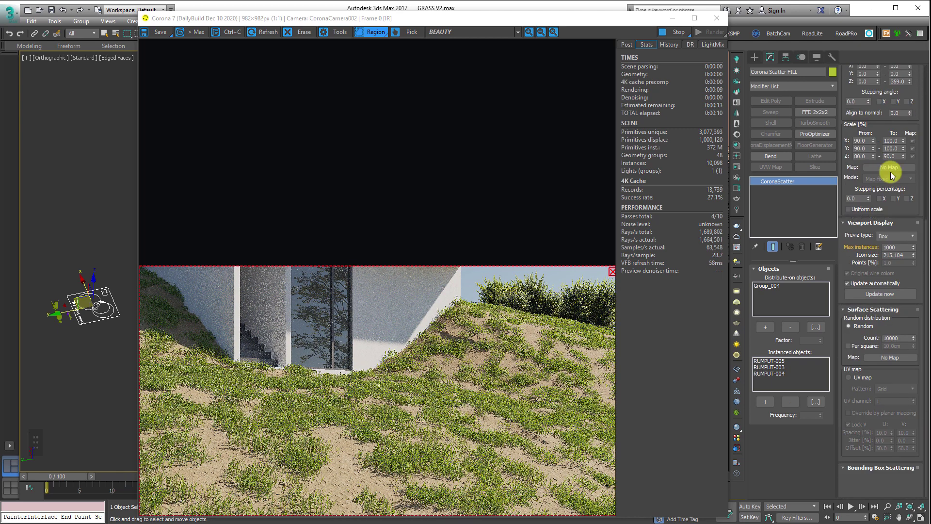
pyautogui.moveTo(871, 320); pyautogui.dragTo(842, 376)
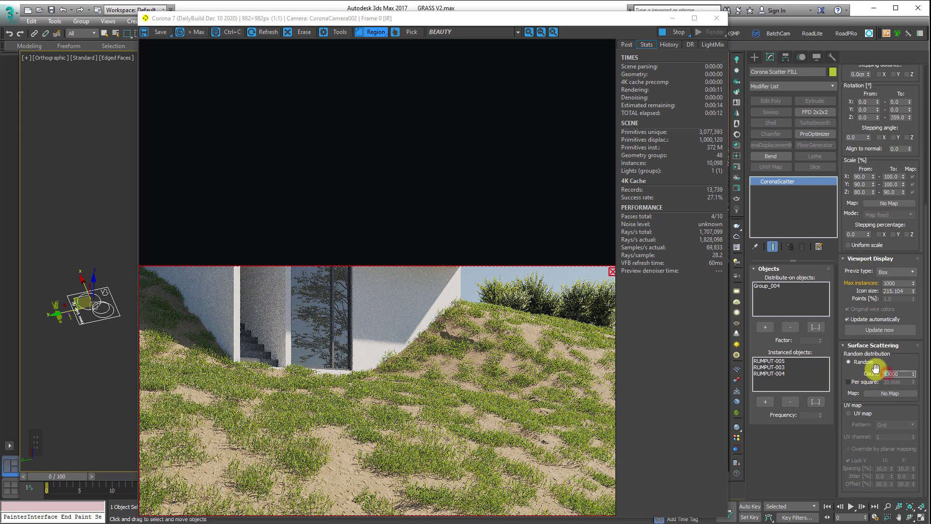
pyautogui.write('5')
pyautogui.press('Return')
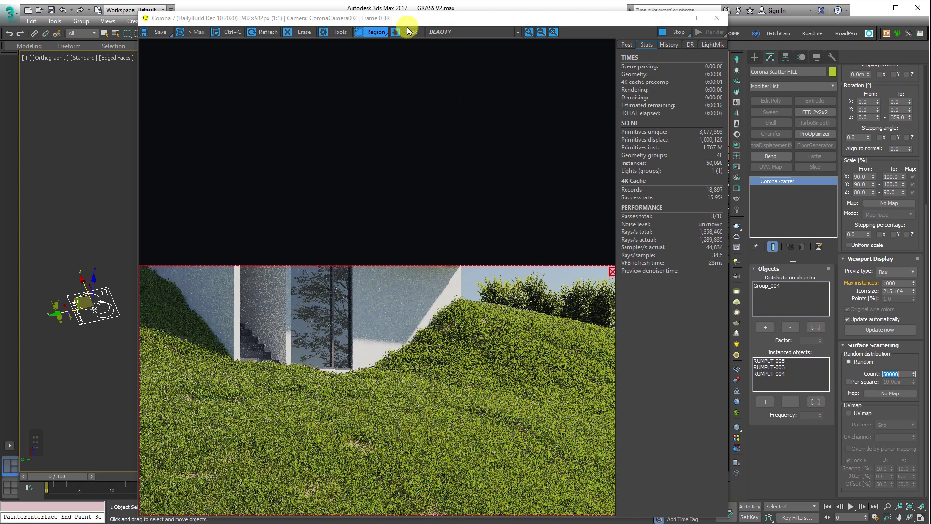
# Step: Switch the camera viewport to the more distant camera to check the dense grass in the interactive render
pyautogui.moveTo(407, 31); pyautogui.dragTo(236, 1)
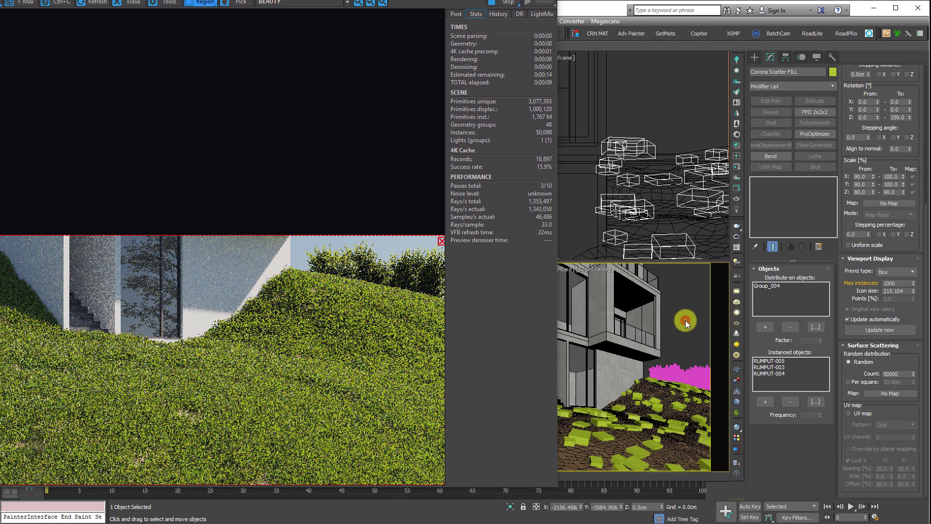
pyautogui.click(685, 320)
pyautogui.press('c')
pyautogui.doubleClick(449, 198)
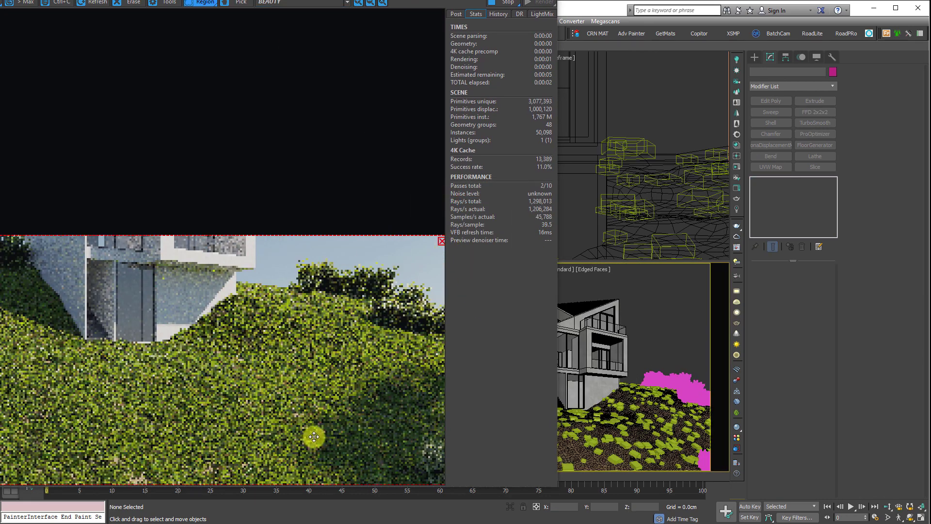
pyautogui.moveTo(245, 2); pyautogui.dragTo(316, 13)
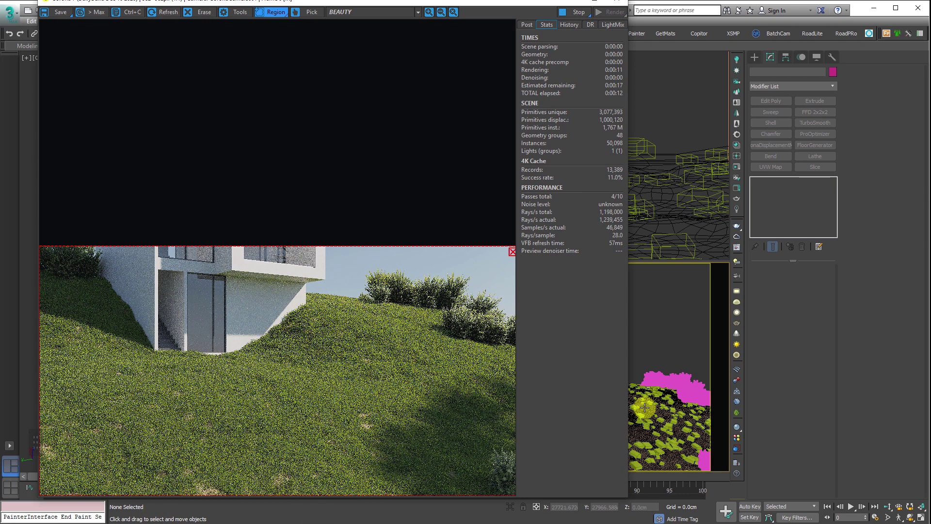
# Step: Return the camera viewport to CoronaCamera002 and check the grass in the interactive render
pyautogui.rightClick(664, 306)
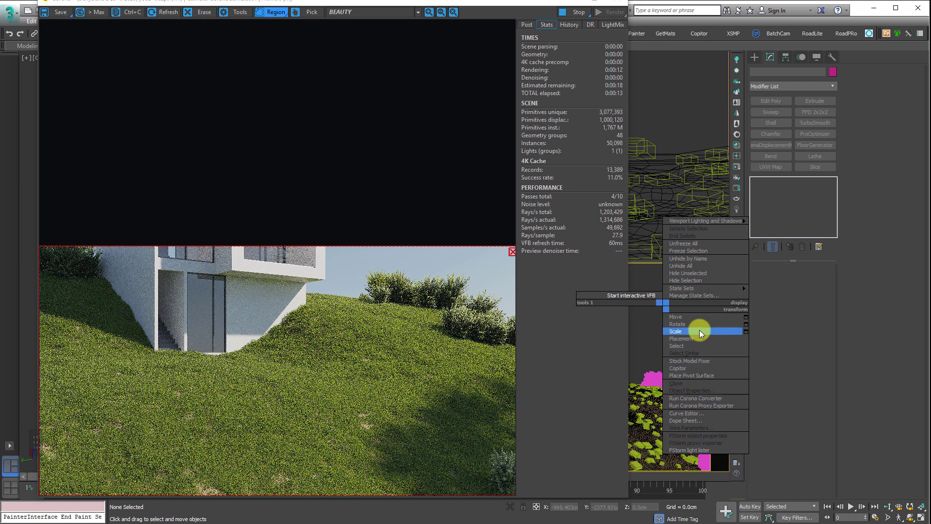
pyautogui.click(646, 328)
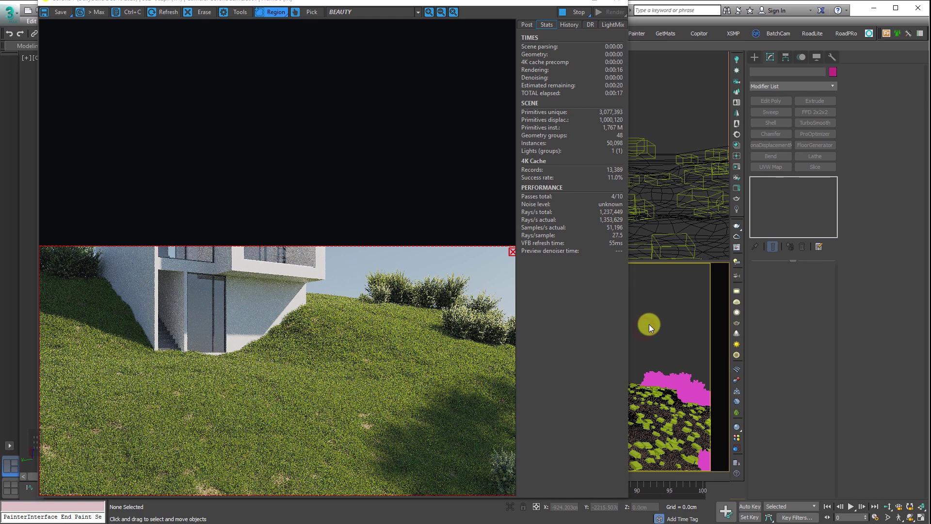
pyautogui.press('c')
pyautogui.doubleClick(444, 204)
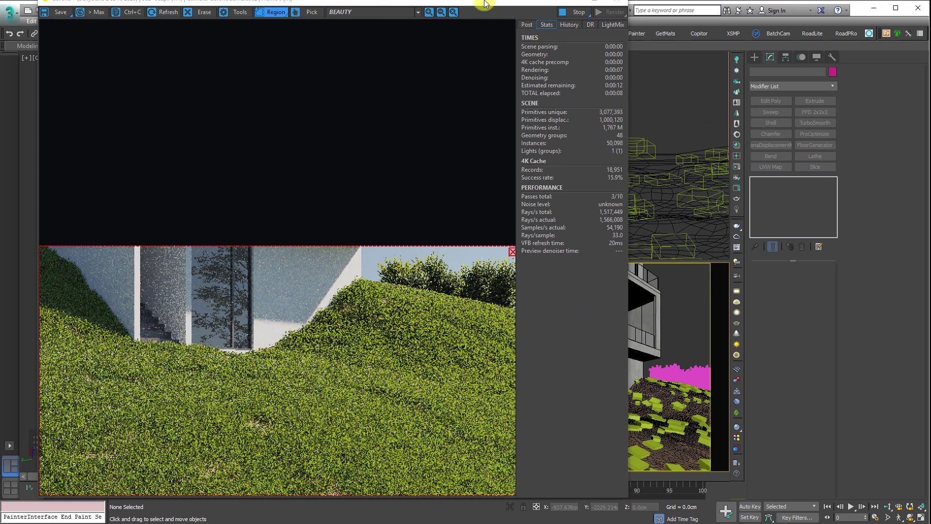
pyautogui.moveTo(486, 6); pyautogui.dragTo(559, 43)
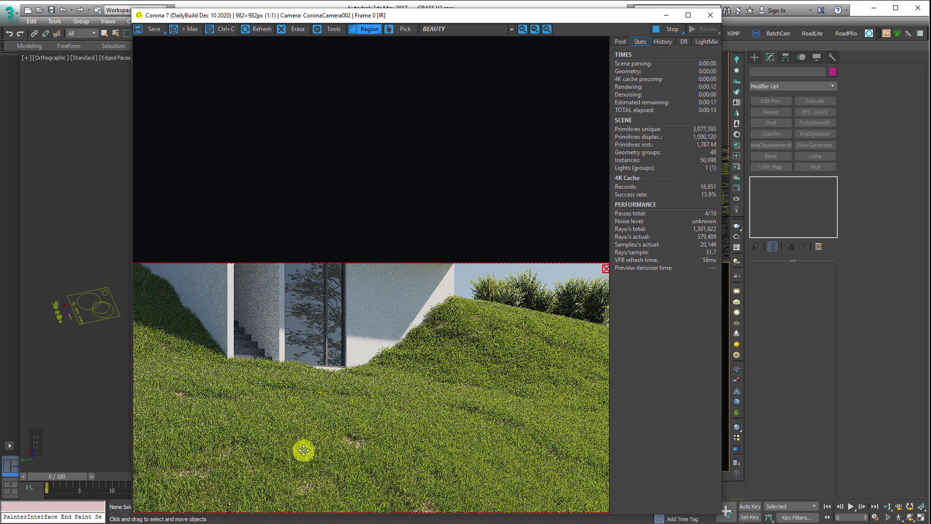
# Step: Close the frame buffer and disable scattering on the Corona Scatter FILL object
pyautogui.click(717, 15)
pyautogui.moveTo(140, 310); pyautogui.dragTo(208, 270, button='middle')
pyautogui.scroll(4, 208, 270)
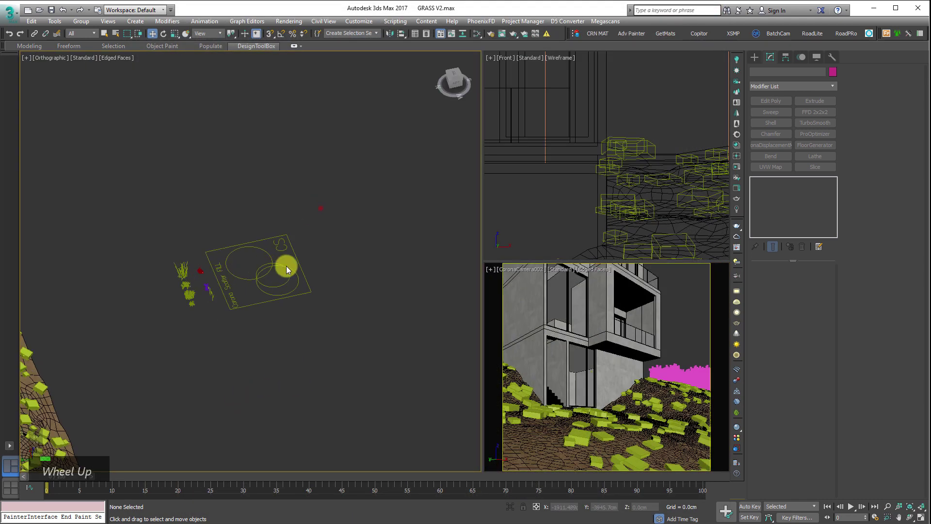
pyautogui.click(286, 266)
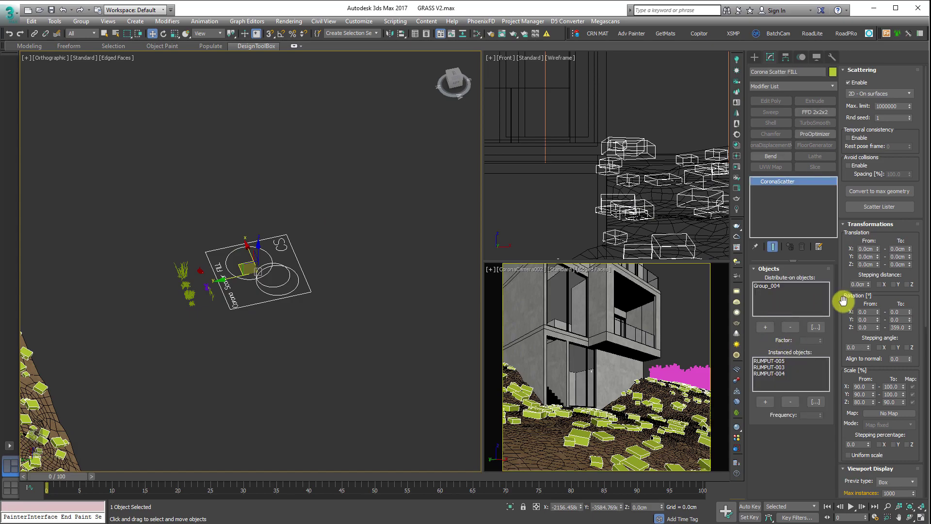
pyautogui.click(848, 82)
# Step: Examine the source grass models beside the terrain, checking the tall grass clump RUMPUT-008
pyautogui.keyDown('alt'); pyautogui.moveTo(253, 307); pyautogui.dragTo(322, 312, button='middle'); pyautogui.keyUp('alt')
pyautogui.scroll(-2, 312, 306)
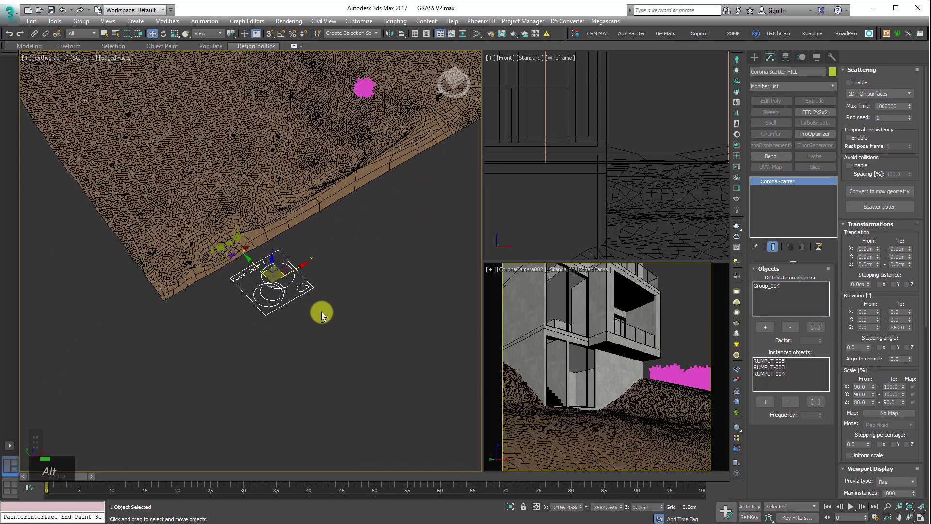
pyautogui.scroll(5, 241, 258)
pyautogui.moveTo(242, 257)
pyautogui.mouseDown(button='middle')
pyautogui.moveTo(260, 290)
pyautogui.moveTo(238, 257)
pyautogui.moveTo(264, 234)
pyautogui.moveTo(285, 236)
pyautogui.moveTo(218, 260)
pyautogui.moveTo(235, 266)
pyautogui.mouseUp(button='middle')
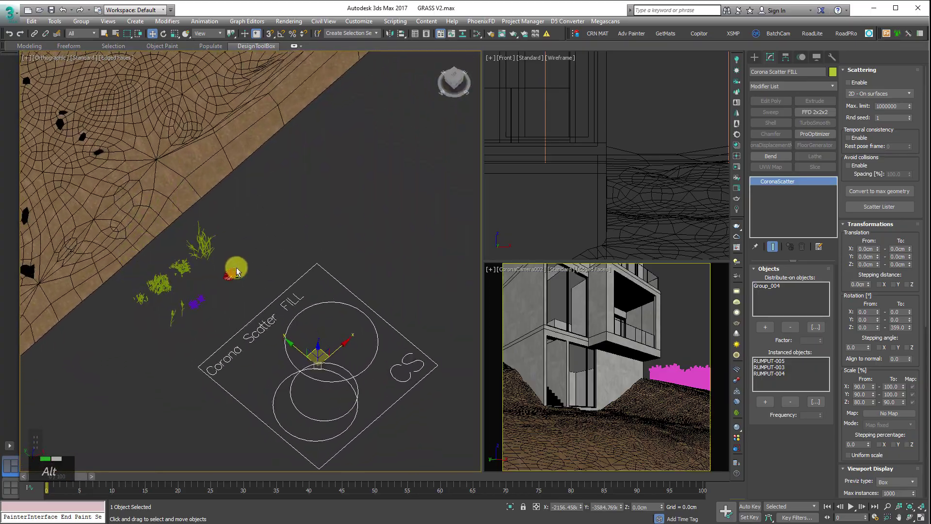
pyautogui.scroll(5, 204, 243)
pyautogui.click(130, 254)
pyautogui.scroll(-5, 102, 249)
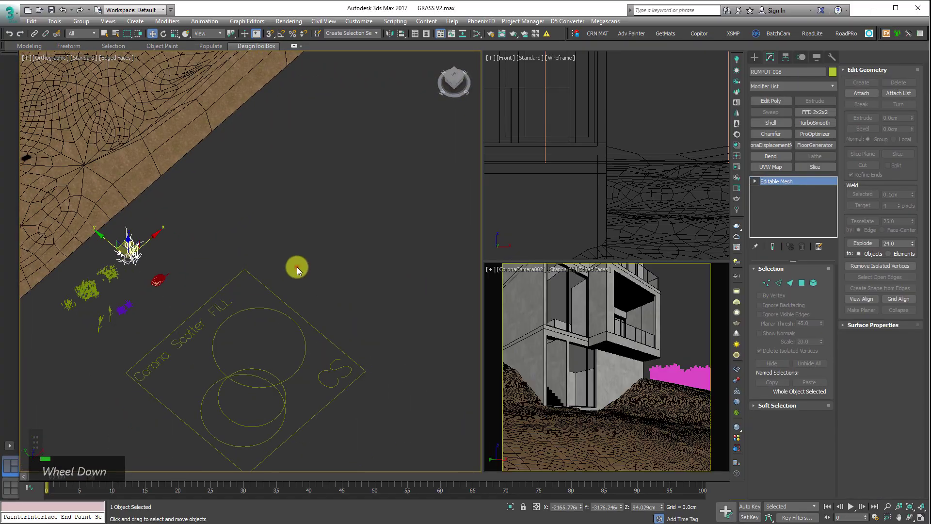
pyautogui.click(297, 267)
pyautogui.moveTo(263, 353); pyautogui.dragTo(261, 355)
pyautogui.moveTo(353, 370); pyautogui.dragTo(243, 341, button='middle')
pyautogui.scroll(-2, 243, 341)
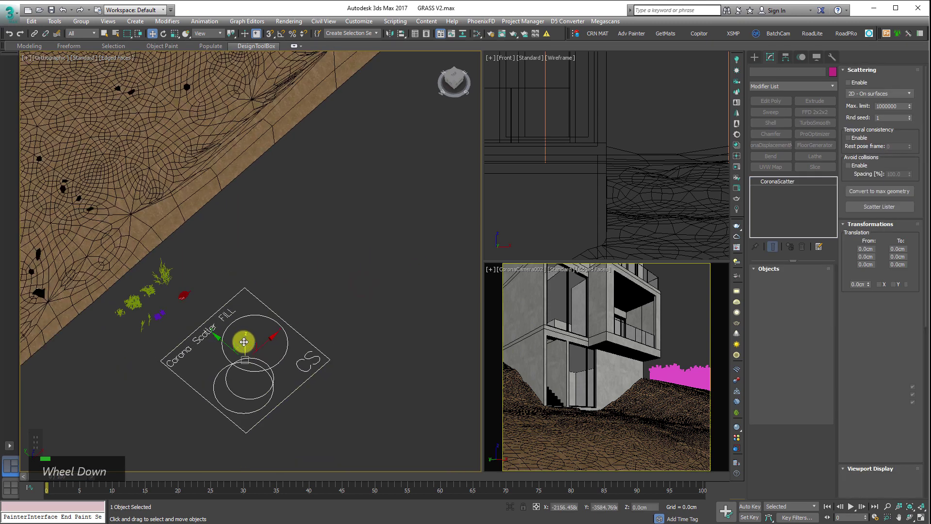
pyautogui.keyDown('shift'); pyautogui.moveTo(265, 342); pyautogui.dragTo(361, 243); pyautogui.keyUp('shift')
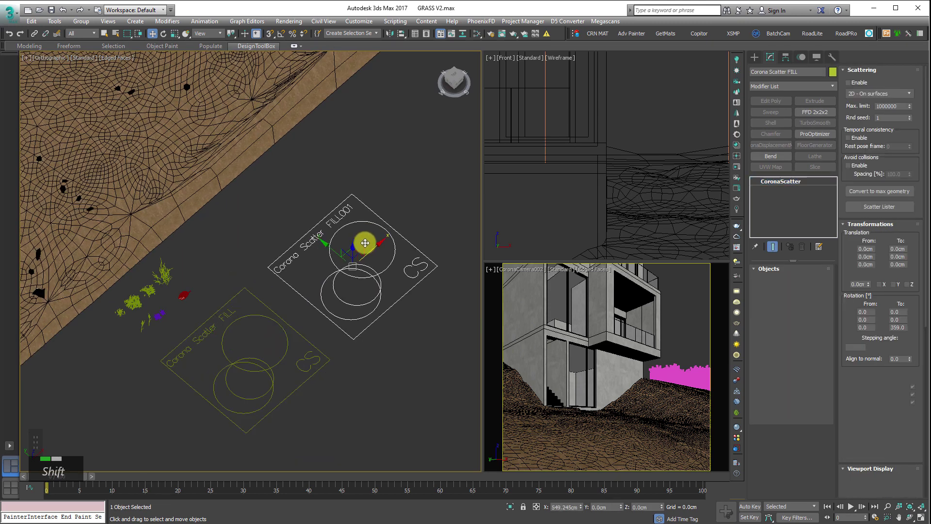
pyautogui.click(484, 322)
pyautogui.hotkey('ctrl', 'z')
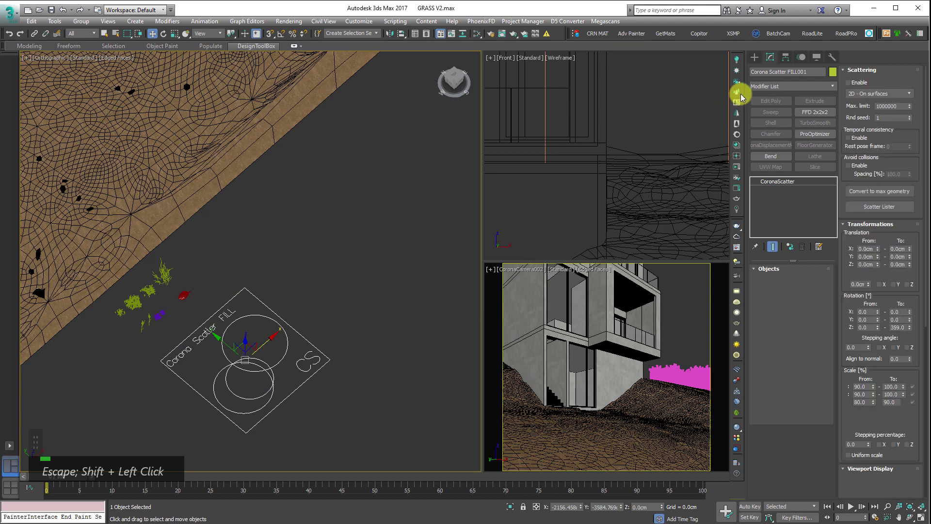
# Step: Create a new Corona Scatter object in the orthographic view beside the FILL scatter
pyautogui.click(737, 92)
pyautogui.moveTo(349, 267); pyautogui.dragTo(403, 285)
pyautogui.press('w')
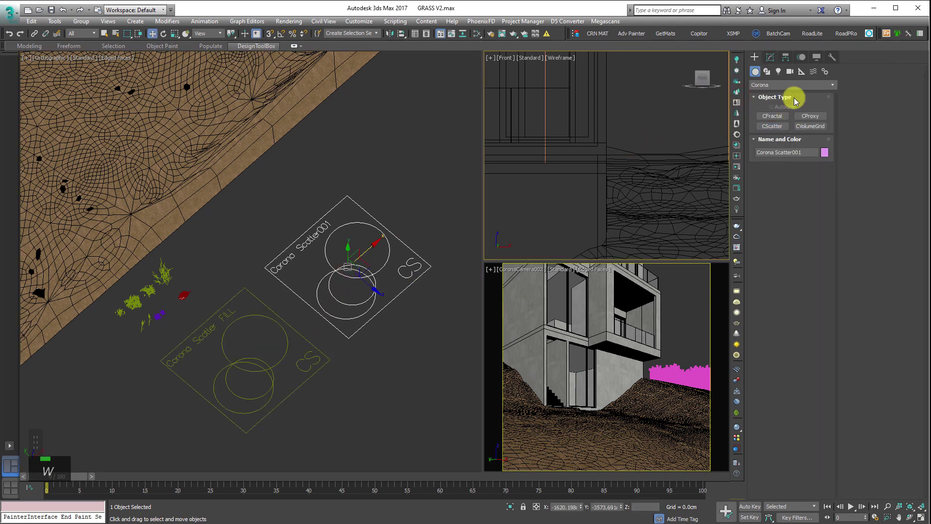
# Step: Examine the group of original scatter objects beyond the terrain and return to the new scatter
pyautogui.middleClick(350, 249)
pyautogui.scroll(-5, 374, 255)
pyautogui.scroll(3, 208, 214)
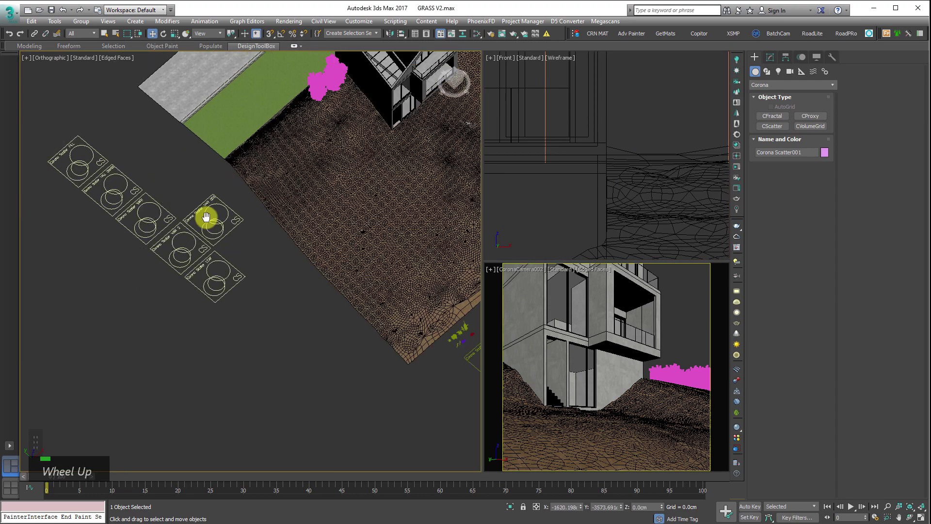
pyautogui.scroll(4, 136, 207)
pyautogui.scroll(2, 131, 218)
pyautogui.scroll(-8, 228, 270)
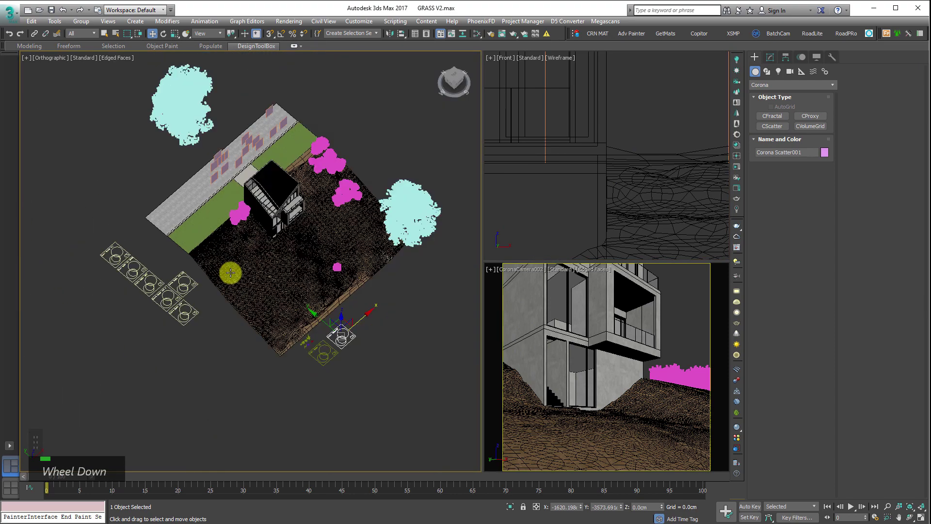
pyautogui.moveTo(354, 342); pyautogui.dragTo(307, 348, button='middle')
pyautogui.scroll(5, 291, 340)
pyautogui.moveTo(208, 308); pyautogui.dragTo(369, 311, button='middle')
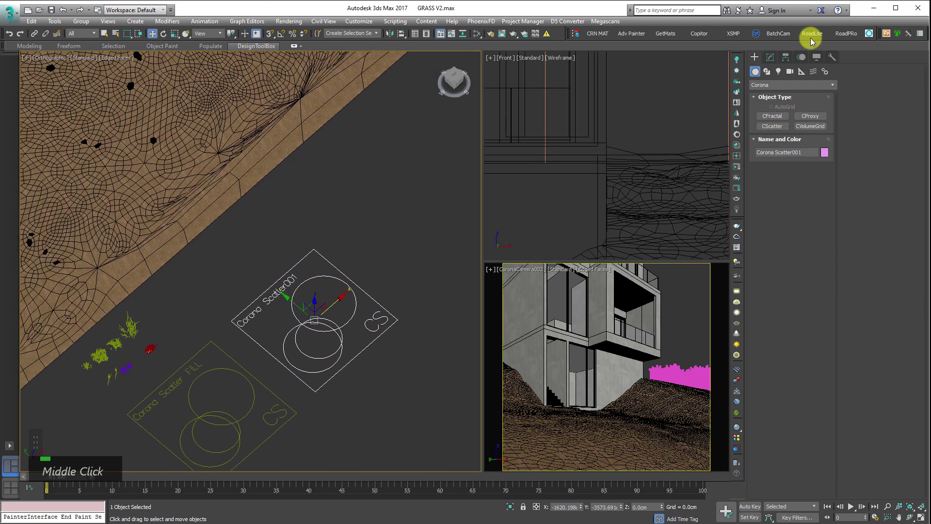
# Step: Rename the new scatter object to "Corona Scatter TALL GRASS"
pyautogui.click(771, 57)
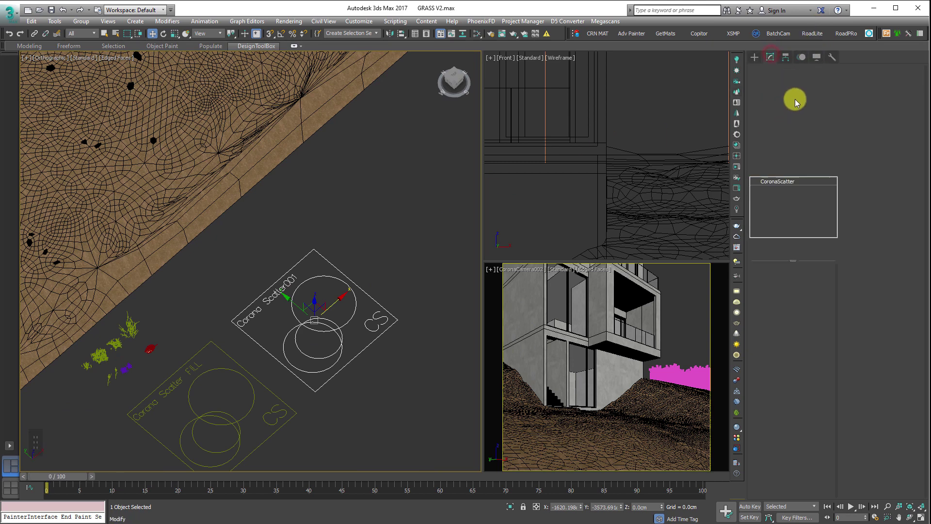
pyautogui.moveTo(792, 72); pyautogui.dragTo(808, 71)
pyautogui.press('BackSpace')
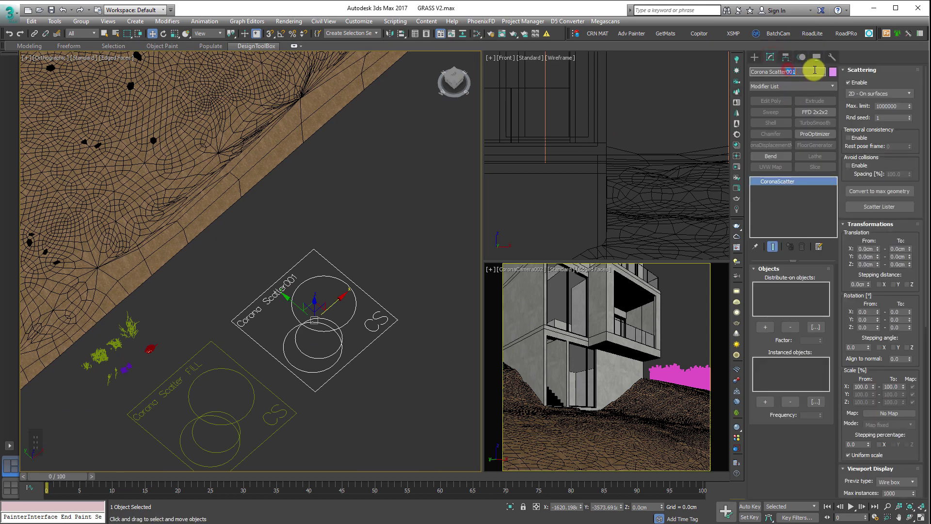
pyautogui.press('shift')
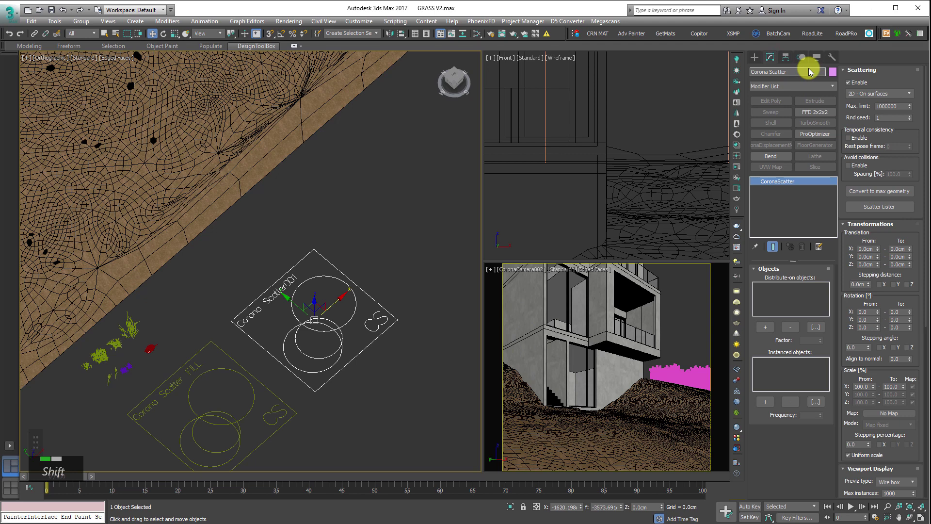
pyautogui.write('TALL ')
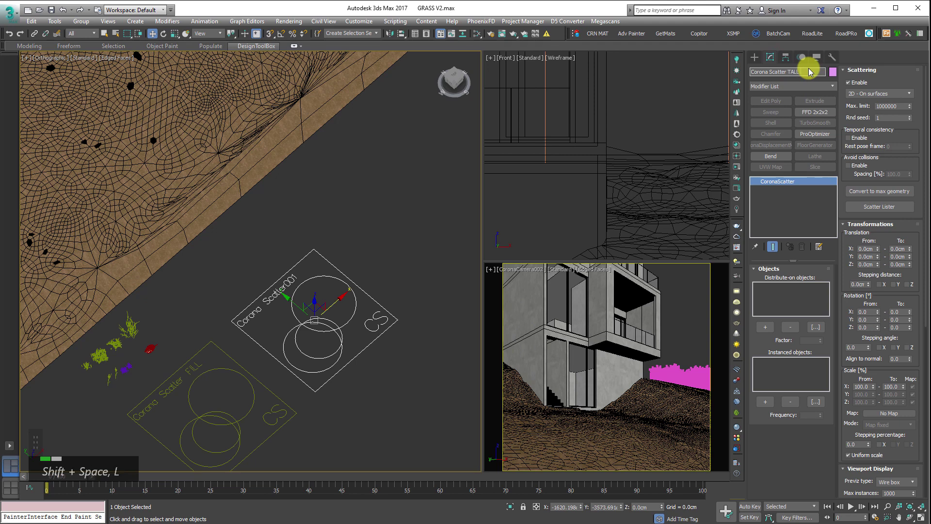
pyautogui.write('GRASS')
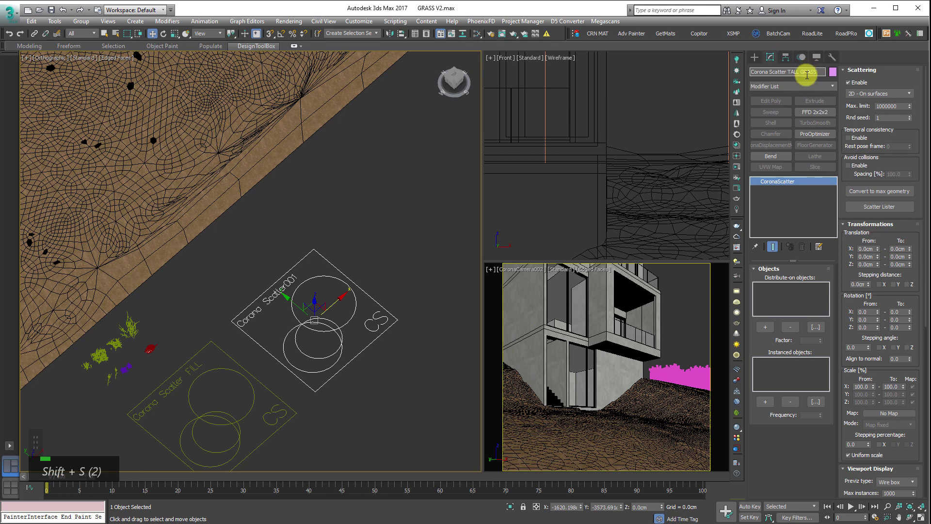
pyautogui.click(359, 266)
# Step: Add the terrain Group_004 as the distribute-on object of the TALL GRASS scatter
pyautogui.moveTo(310, 287); pyautogui.dragTo(355, 315, button='middle')
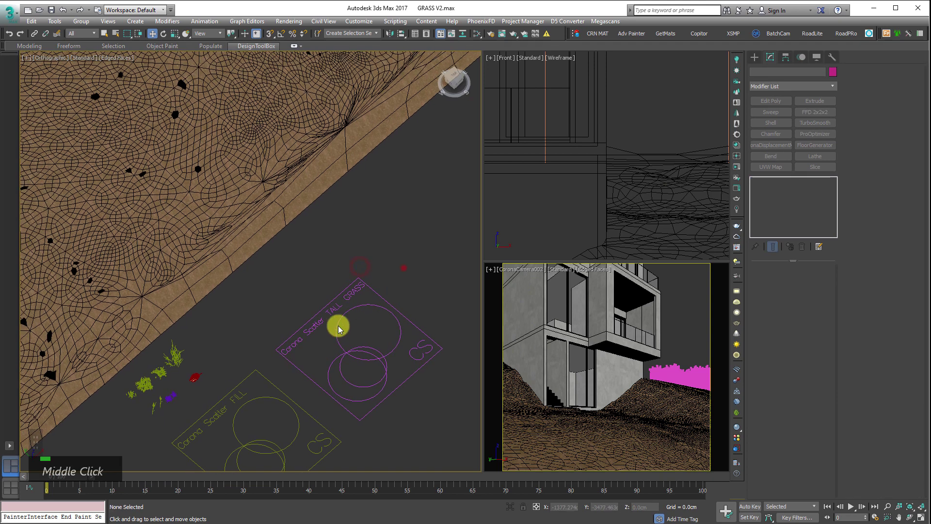
pyautogui.click(336, 326)
pyautogui.click(765, 327)
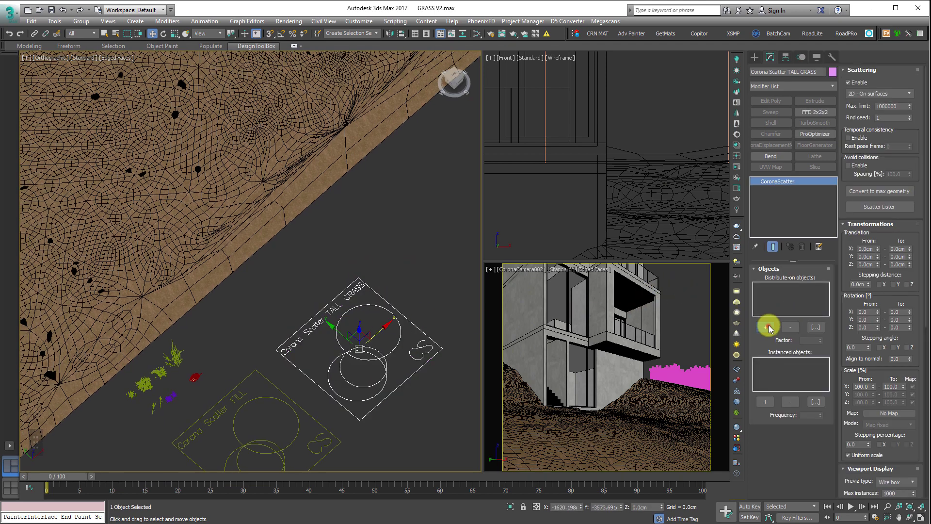
pyautogui.click(207, 179)
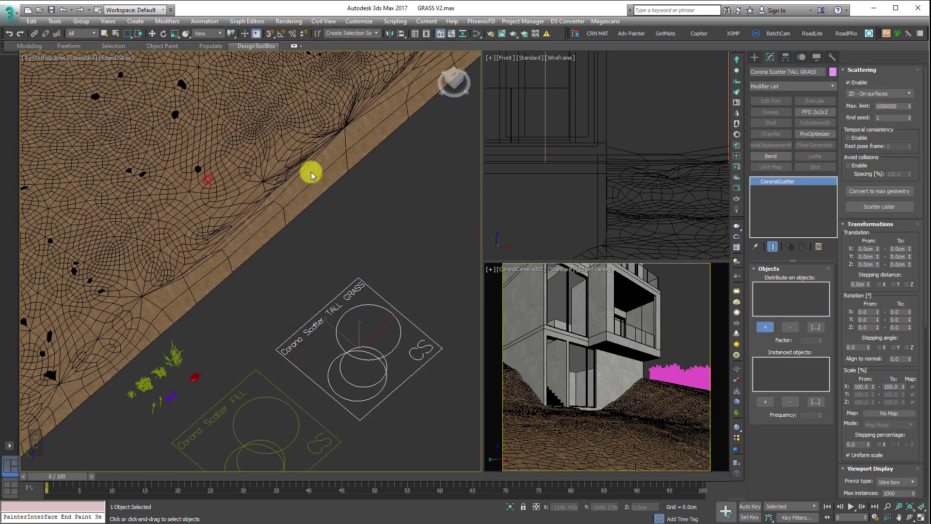
pyautogui.moveTo(235, 254); pyautogui.dragTo(392, 239, button='middle')
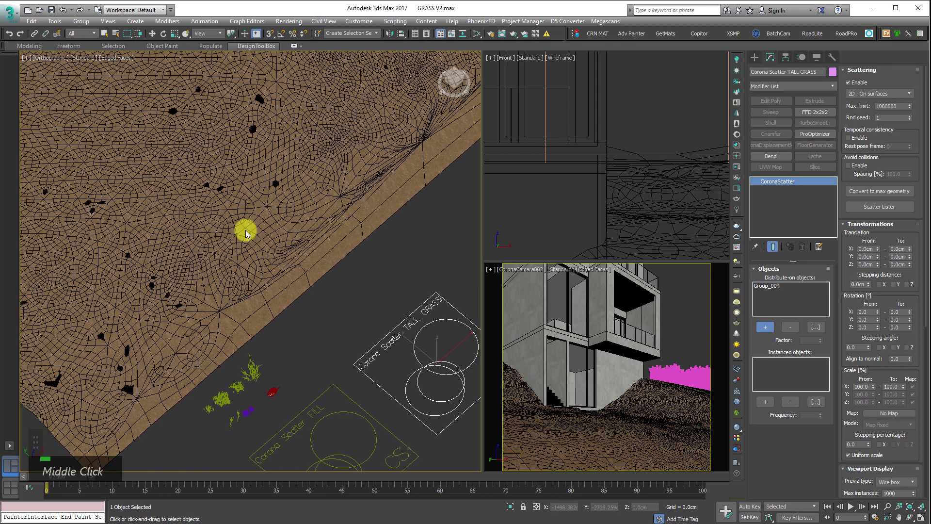
pyautogui.click(765, 327)
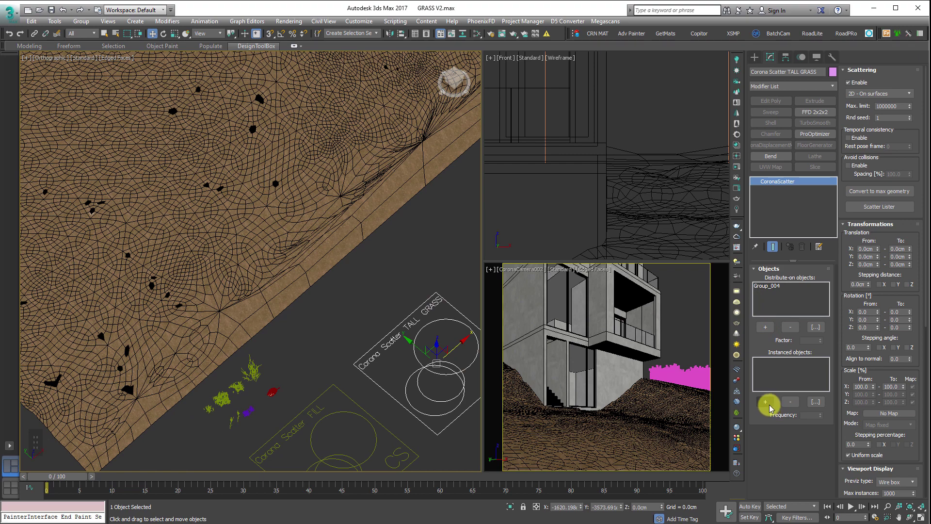
# Step: Add the tall grass clump RUMPUT-008 as the instanced object of the TALL GRASS scatter and view its spread over the terrain
pyautogui.scroll(10, 265, 403)
pyautogui.moveTo(141, 264); pyautogui.dragTo(266, 260, button='middle')
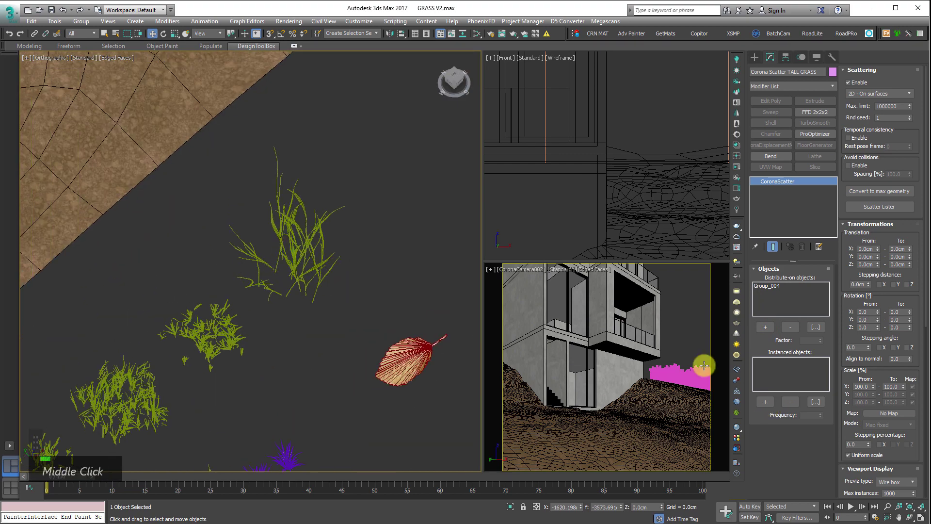
pyautogui.click(765, 401)
pyautogui.click(294, 256)
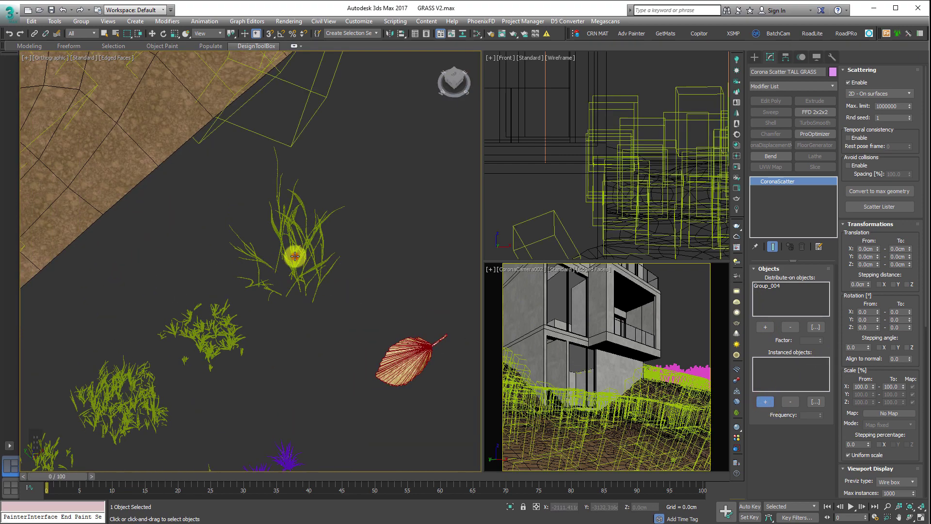
pyautogui.scroll(-8, 325, 256)
pyautogui.keyDown('alt'); pyautogui.moveTo(348, 237); pyautogui.dragTo(270, 281, button='middle'); pyautogui.keyUp('alt')
pyautogui.scroll(-3, 271, 281)
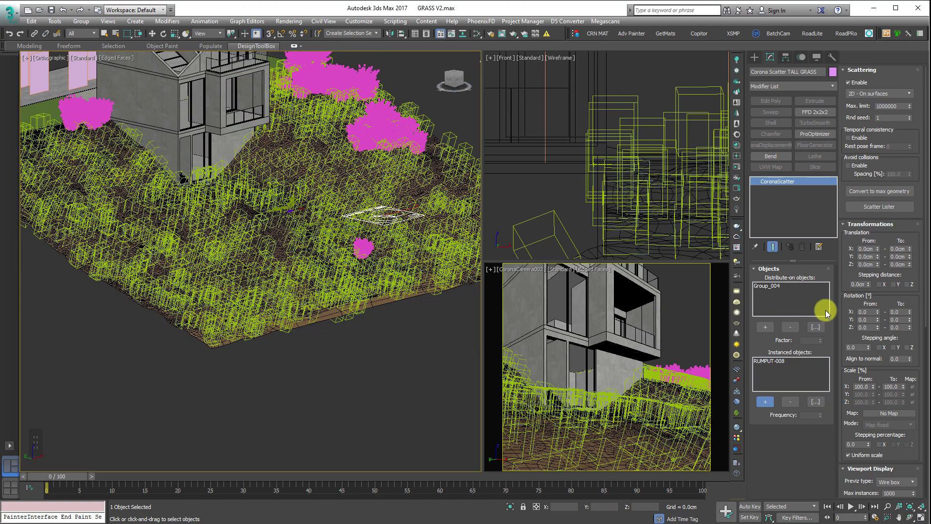
# Step: Set the TALL GRASS scatter's viewport preview type to Dot and check the distribution around the house
pyautogui.moveTo(915, 337); pyautogui.dragTo(912, 112)
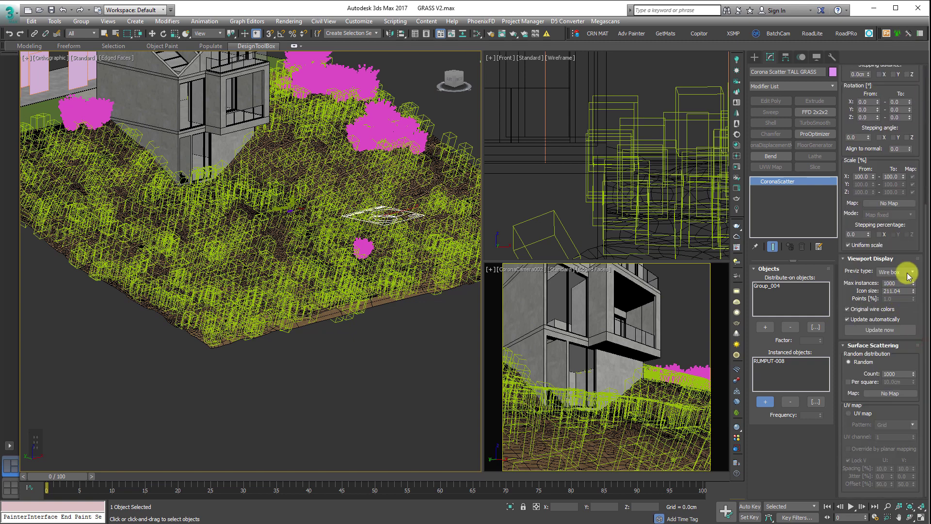
pyautogui.click(900, 272)
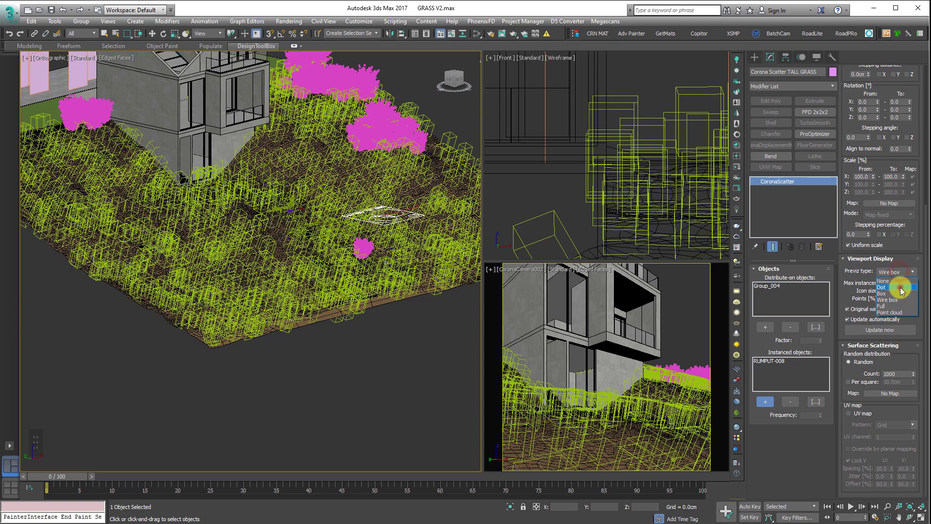
pyautogui.click(901, 287)
pyautogui.scroll(3, 285, 283)
pyautogui.moveTo(285, 283); pyautogui.dragTo(193, 254, button='middle')
pyautogui.scroll(-2, 263, 247)
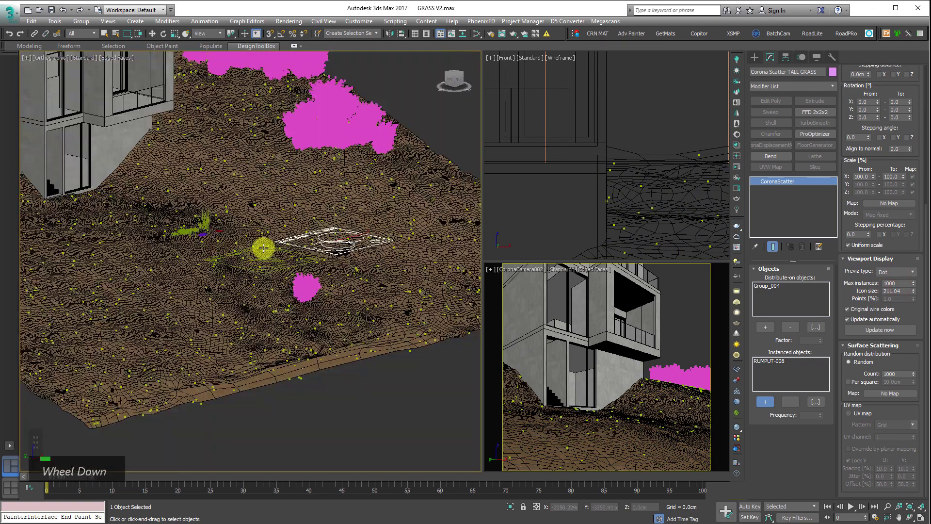
pyautogui.scroll(-2, 263, 248)
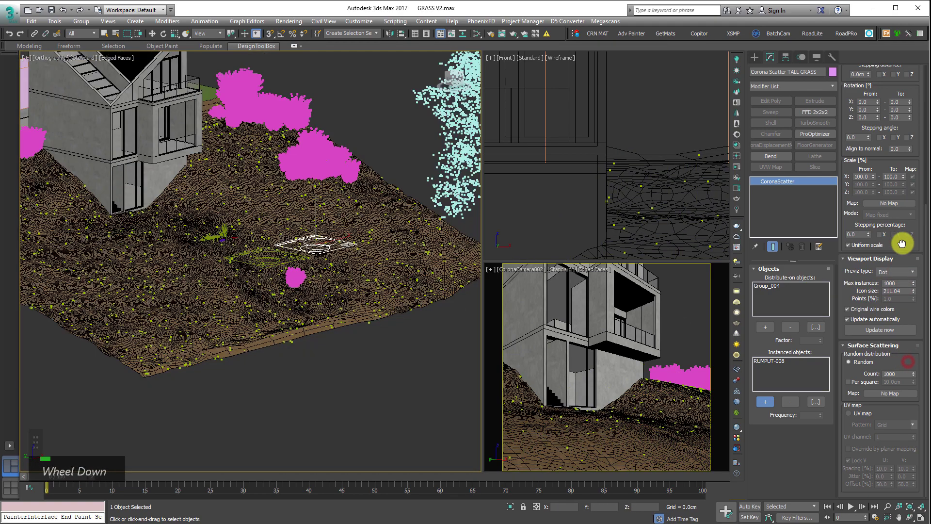
# Step: Set the TALL GRASS scatter's preview type to Box and inspect the tilt of the instances on the slope
pyautogui.moveTo(901, 243); pyautogui.dragTo(897, 485)
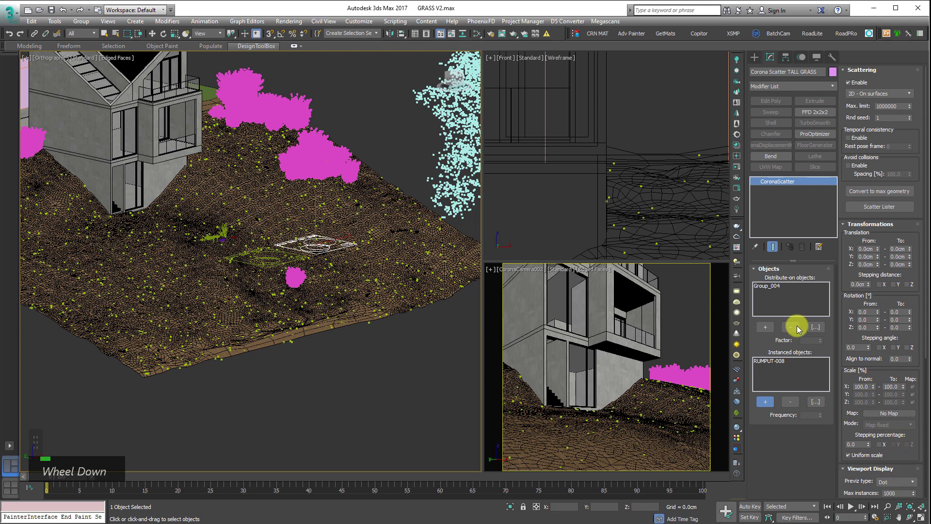
pyautogui.moveTo(881, 370); pyautogui.dragTo(881, 54)
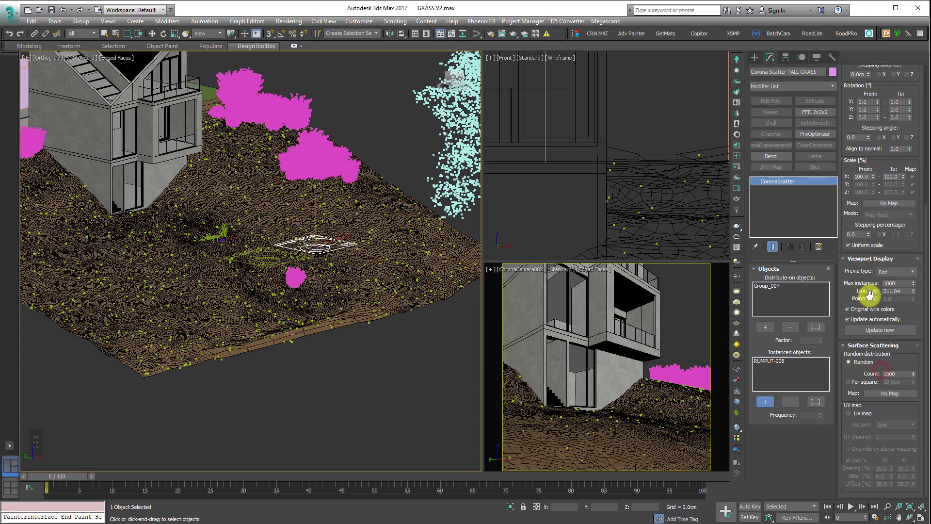
pyautogui.click(903, 272)
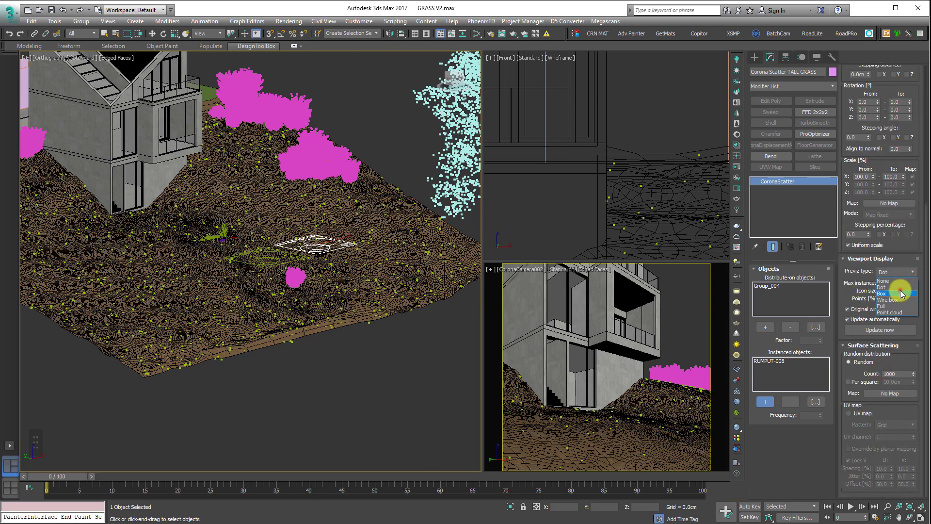
pyautogui.click(901, 293)
pyautogui.scroll(2, 297, 329)
pyautogui.moveTo(297, 328); pyautogui.dragTo(312, 266, button='middle')
pyautogui.scroll(-2, 308, 325)
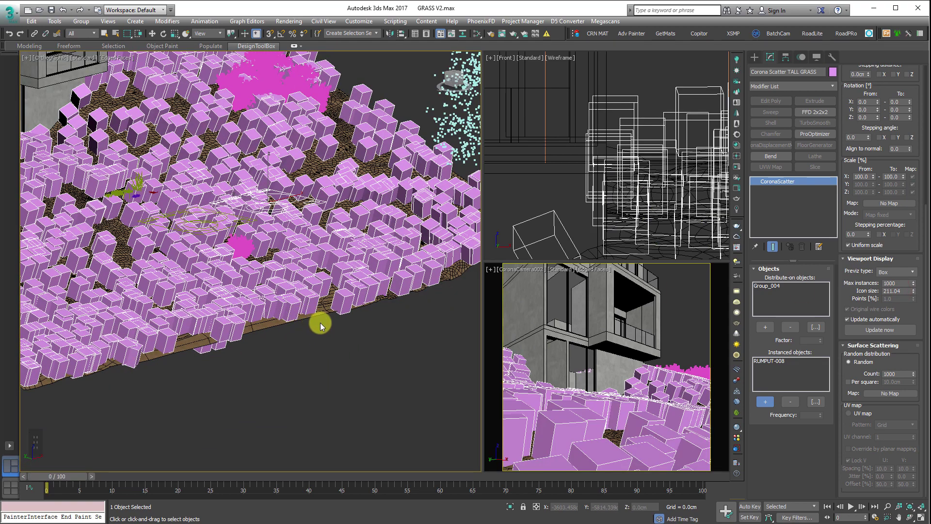
pyautogui.scroll(4, 313, 310)
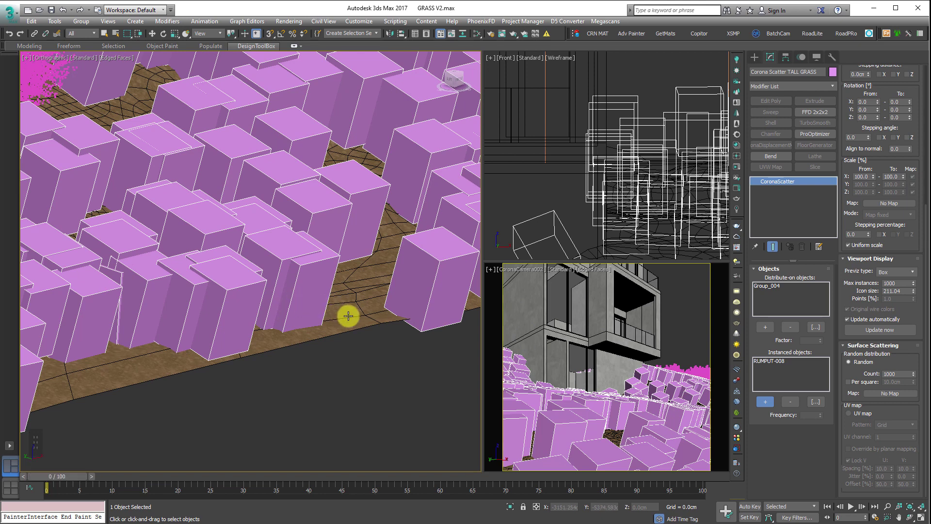
pyautogui.moveTo(150, 124); pyautogui.dragTo(225, 183, button='middle')
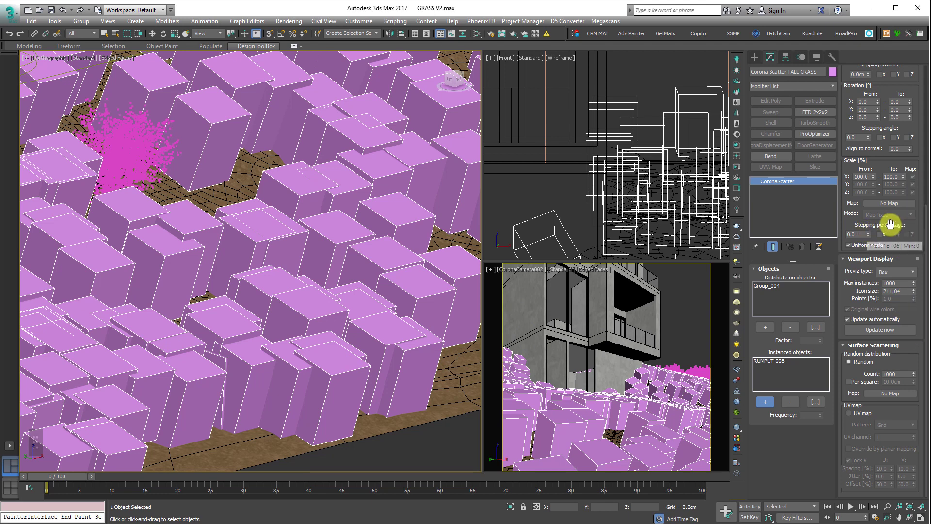
# Step: Set the TALL GRASS scatter's Align to normal value to 1.0 and inspect the instances' orientation on the terrain
pyautogui.moveTo(908, 240); pyautogui.dragTo(897, 358)
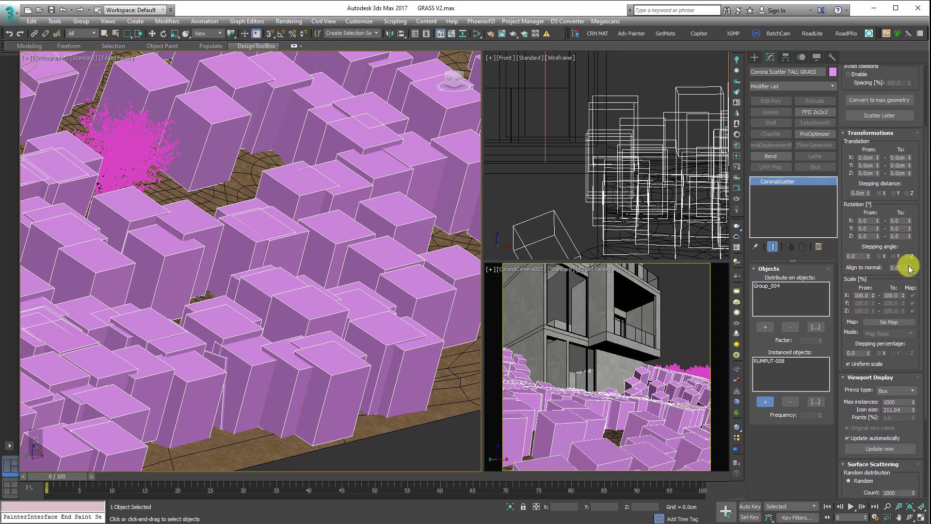
pyautogui.moveTo(910, 269); pyautogui.dragTo(908, 256)
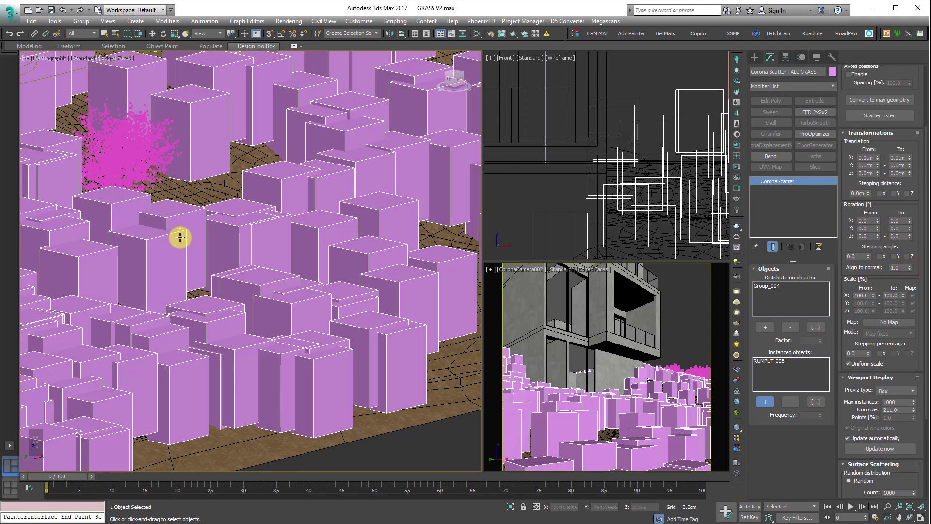
pyautogui.moveTo(220, 241); pyautogui.dragTo(303, 294, button='middle')
pyautogui.scroll(-6, 302, 294)
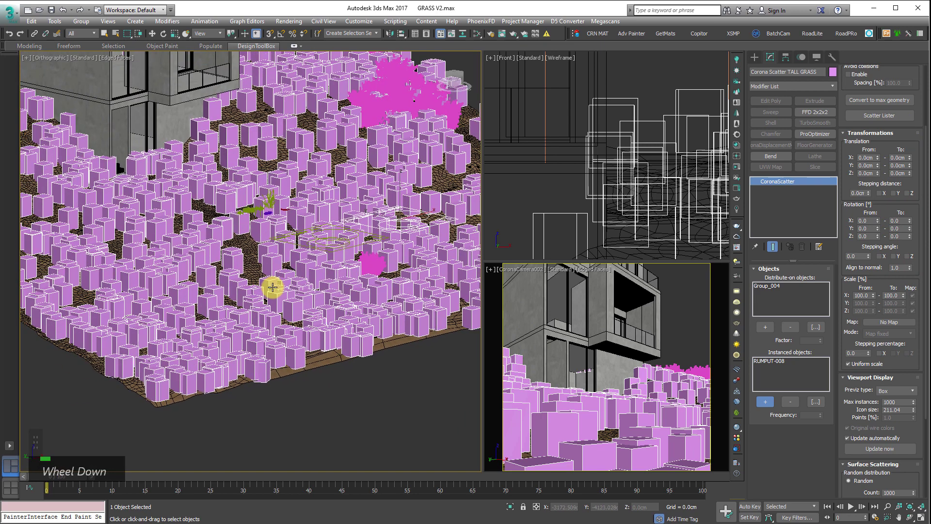
pyautogui.scroll(1, 270, 287)
pyautogui.scroll(5, 256, 305)
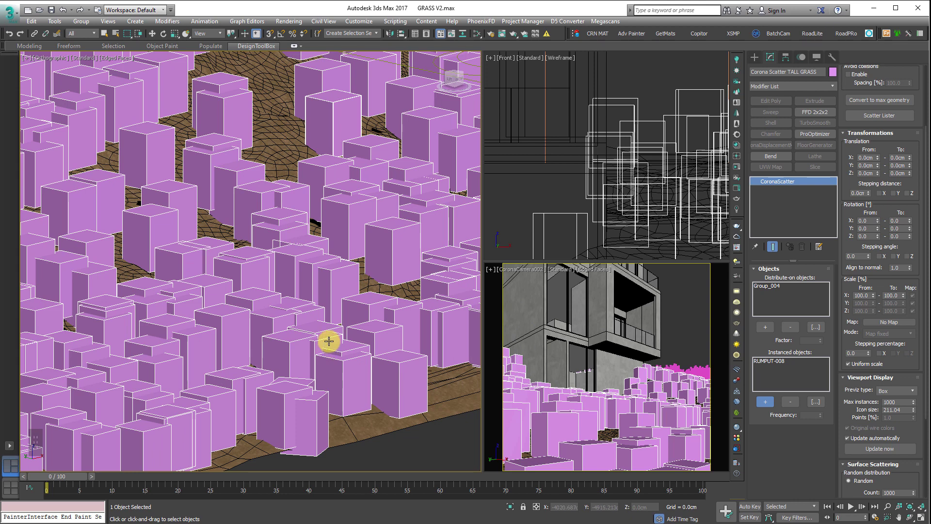
# Step: Try an Align to normal value of 0 to compare how the instances tilt on the slope
pyautogui.doubleClick(905, 267)
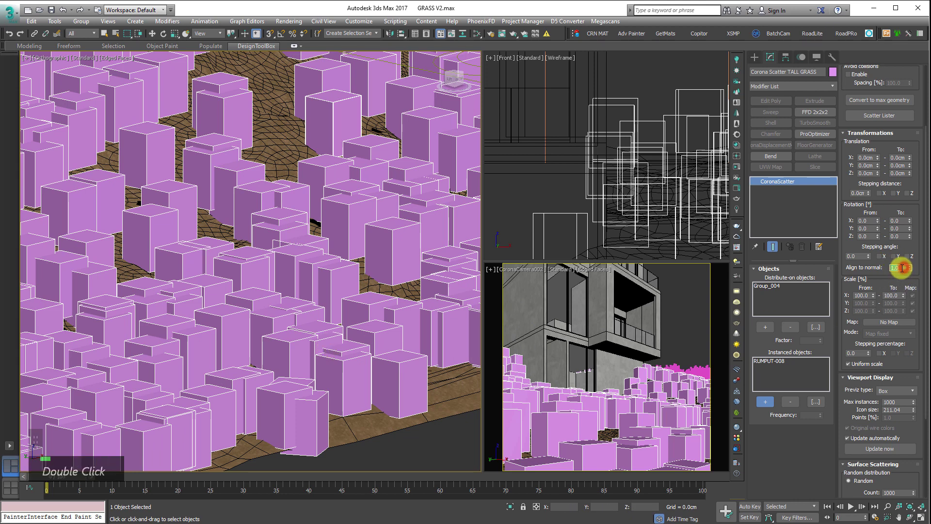
pyautogui.write('0')
pyautogui.press('Return')
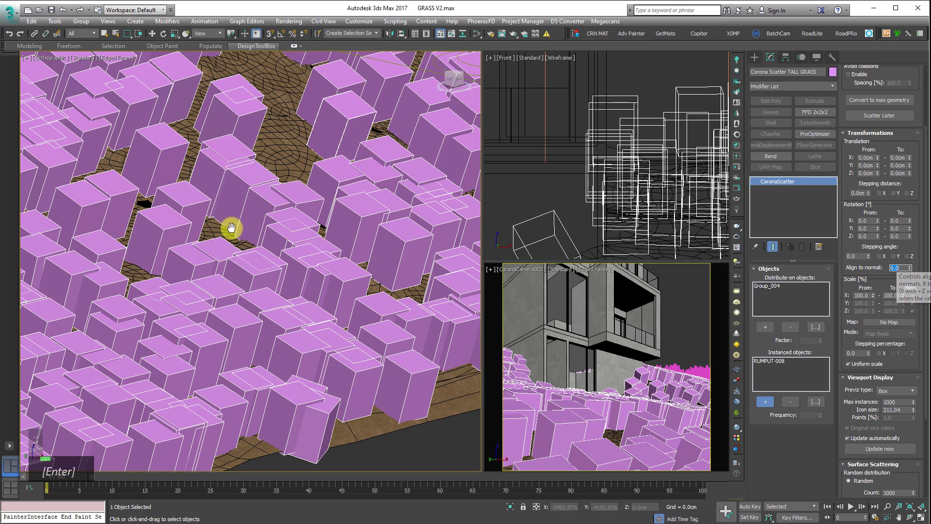
pyautogui.scroll(-5, 322, 252)
pyautogui.moveTo(162, 195); pyautogui.dragTo(358, 240, button='middle')
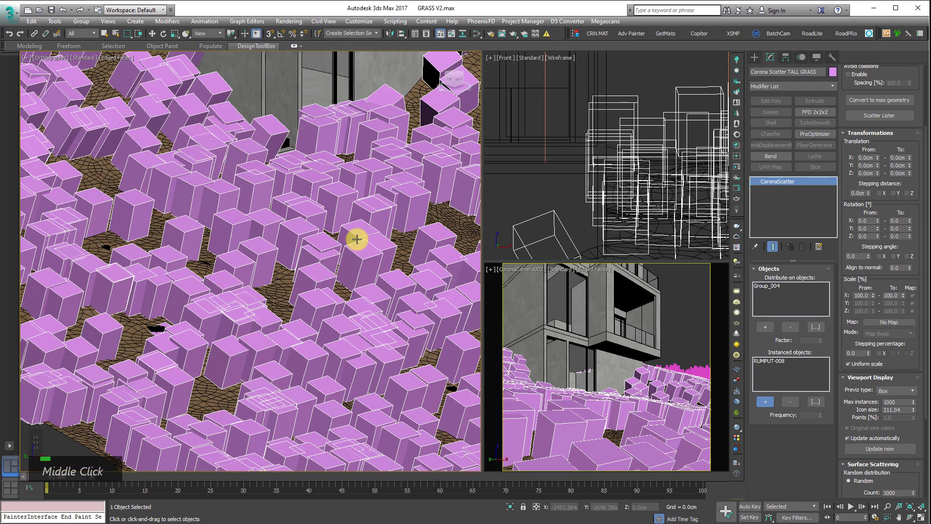
# Step: Restore the TALL GRASS scatter's Align to normal value to 1 and review the instances across the terrain
pyautogui.doubleClick(902, 267)
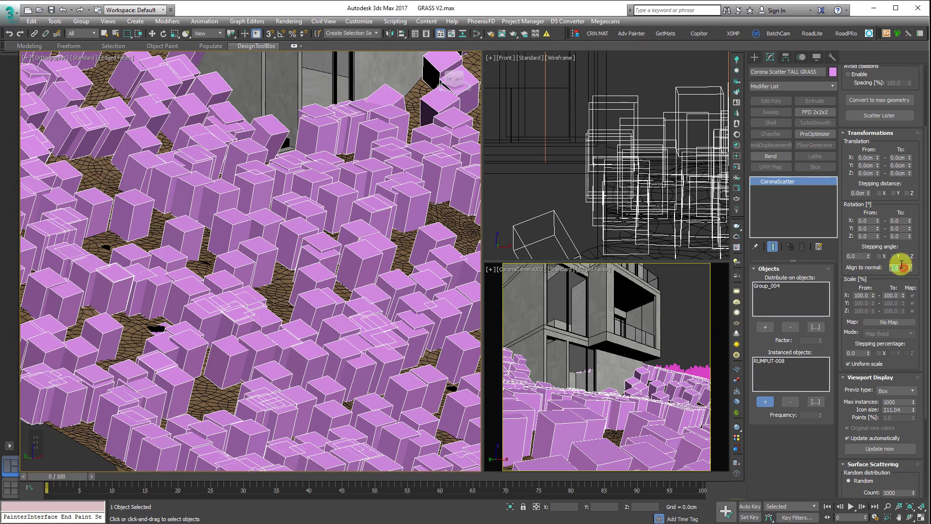
pyautogui.write('1')
pyautogui.press('Return')
pyautogui.moveTo(372, 274); pyautogui.dragTo(202, 231, button='middle')
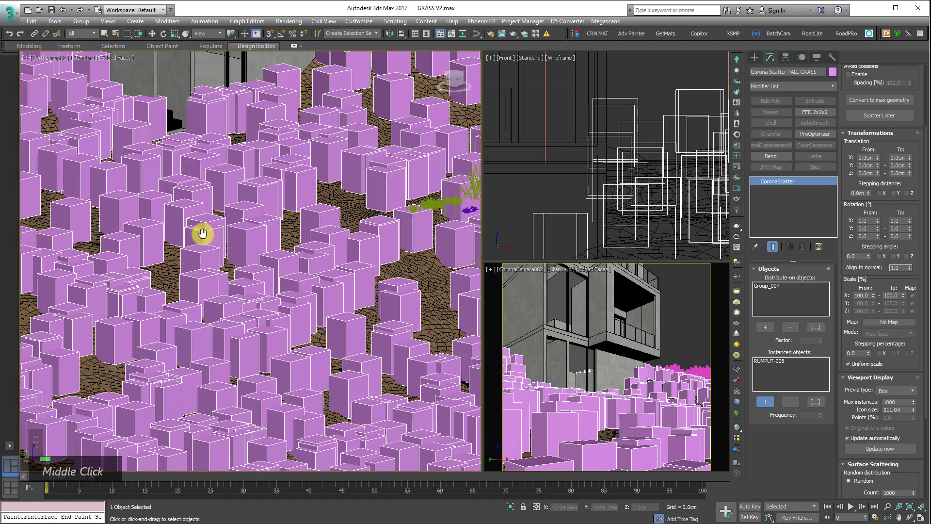
pyautogui.scroll(-5, 232, 164)
pyautogui.moveTo(232, 164); pyautogui.dragTo(376, 265, button='middle')
pyautogui.scroll(-4, 377, 266)
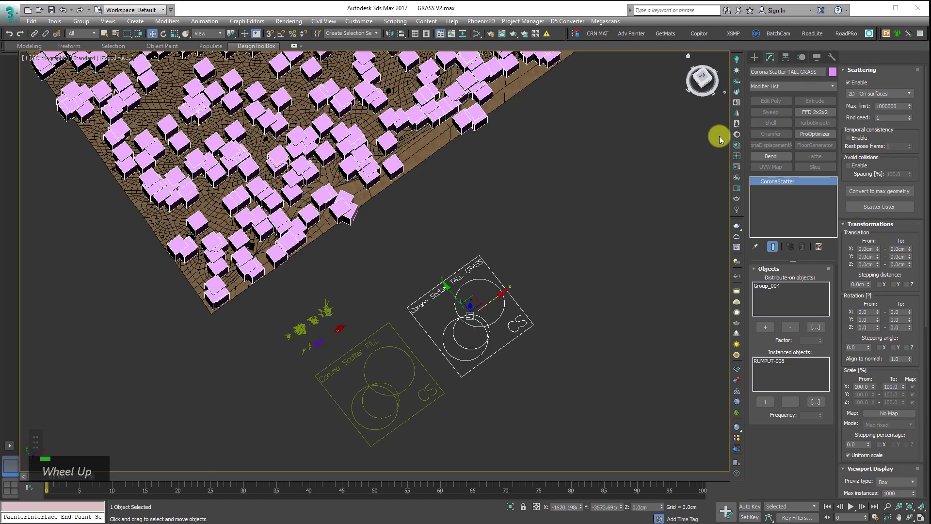
# Step: Run an interactive region render through CoronaCamera002 to check the tall grass on the terrain
pyautogui.moveTo(395, 233); pyautogui.dragTo(443, 291, button='middle')
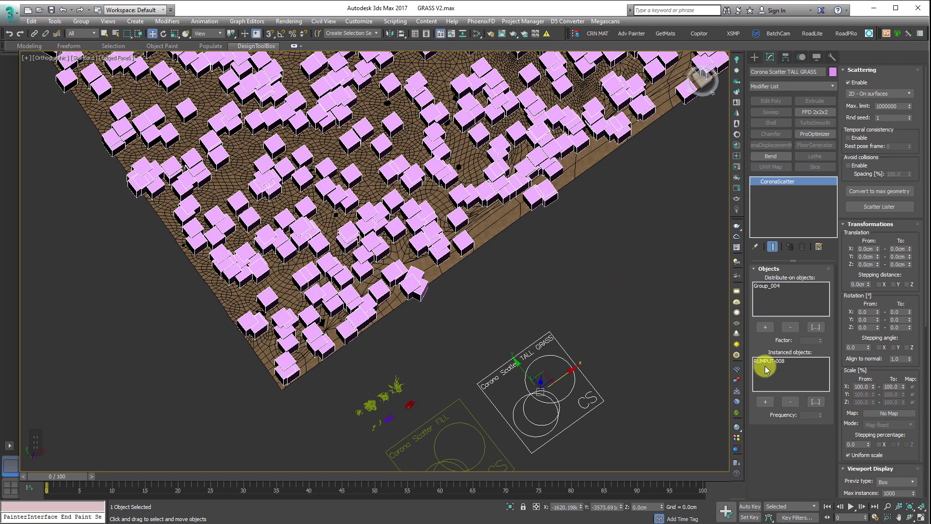
pyautogui.rightClick(615, 270)
pyautogui.click(600, 259)
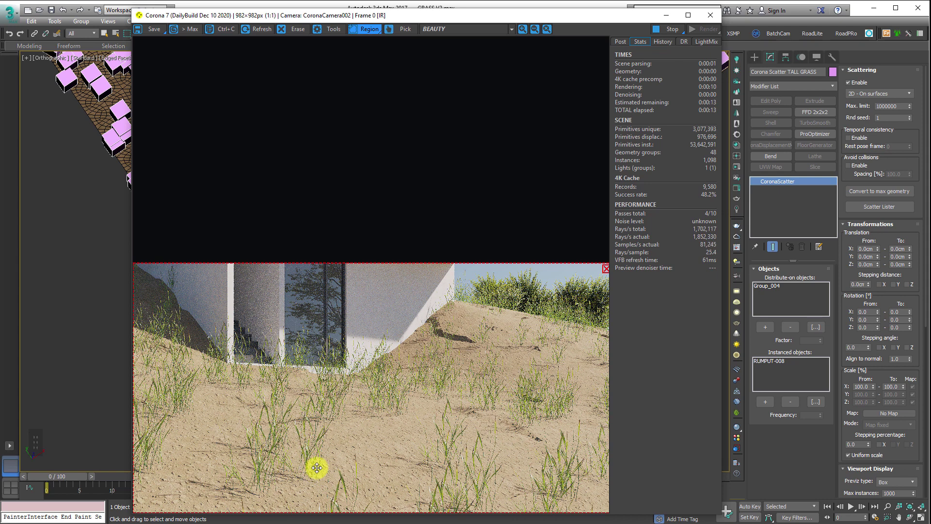
# Step: Turn off Uniform scale for the TALL GRASS scatter and set its X scale range from 80% to 85%
pyautogui.moveTo(900, 393); pyautogui.dragTo(879, 248)
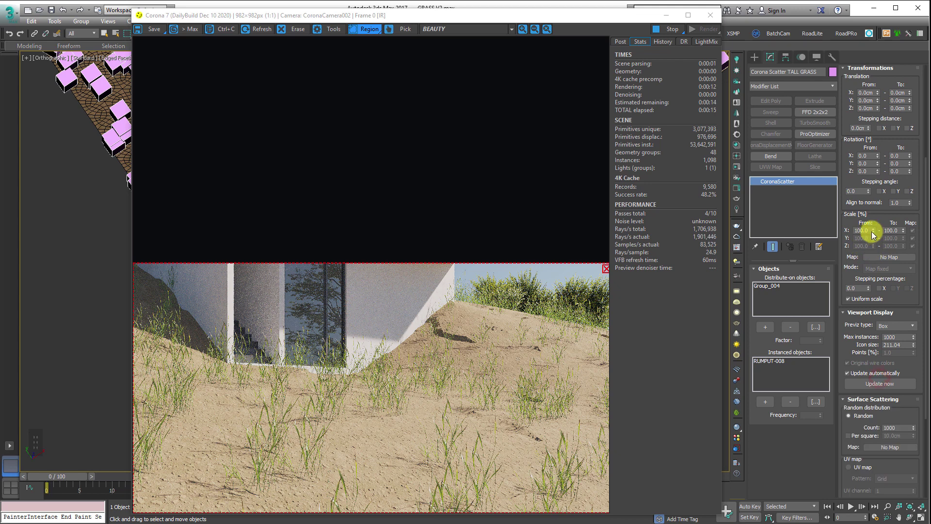
pyautogui.click(862, 298)
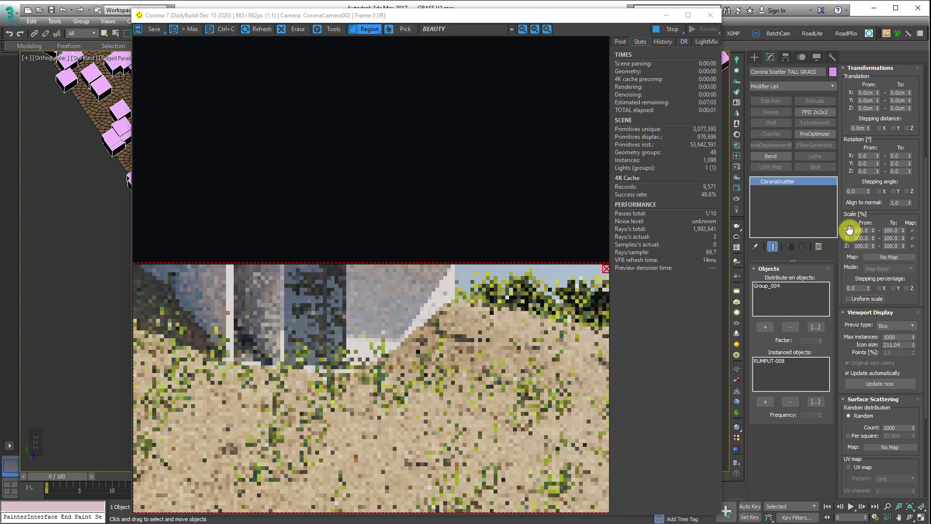
pyautogui.doubleClick(861, 231)
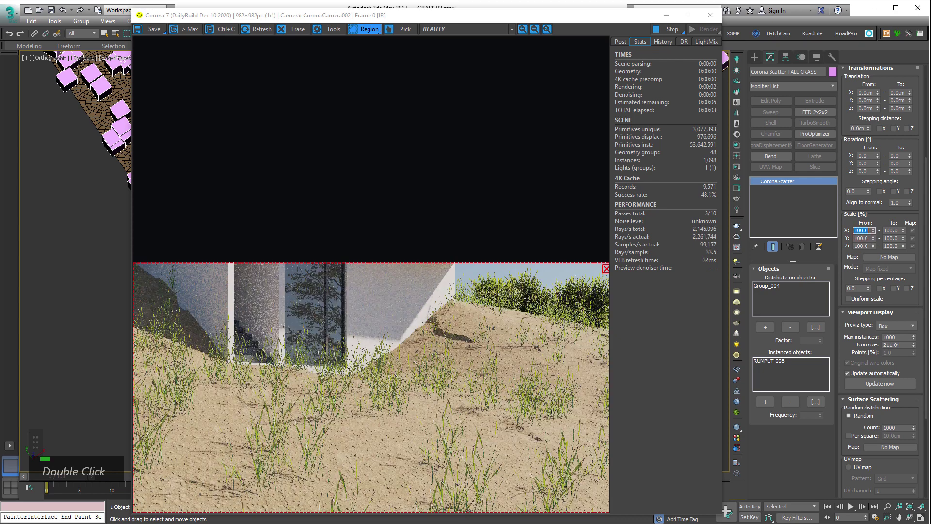
pyautogui.write('80')
pyautogui.press('Tab')
pyautogui.write('80')
pyautogui.press('Tab')
pyautogui.hotkey('shift', 'Tab')
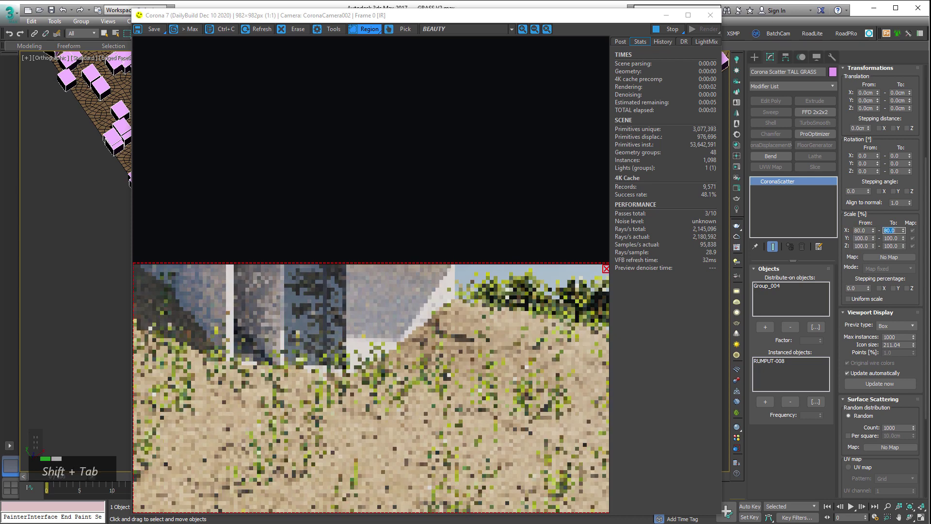
pyautogui.write('85')
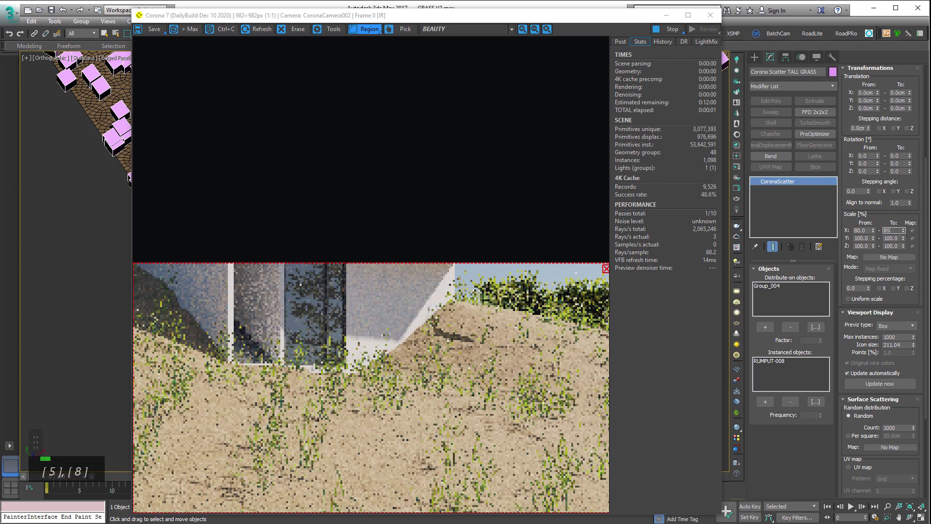
# Step: Try a Y scale range of 80% to 85% and a Z scale of 150% on the TALL GRASS scatter
pyautogui.press('Tab')
pyautogui.write('80')
pyautogui.press('Tab')
pyautogui.write('8')
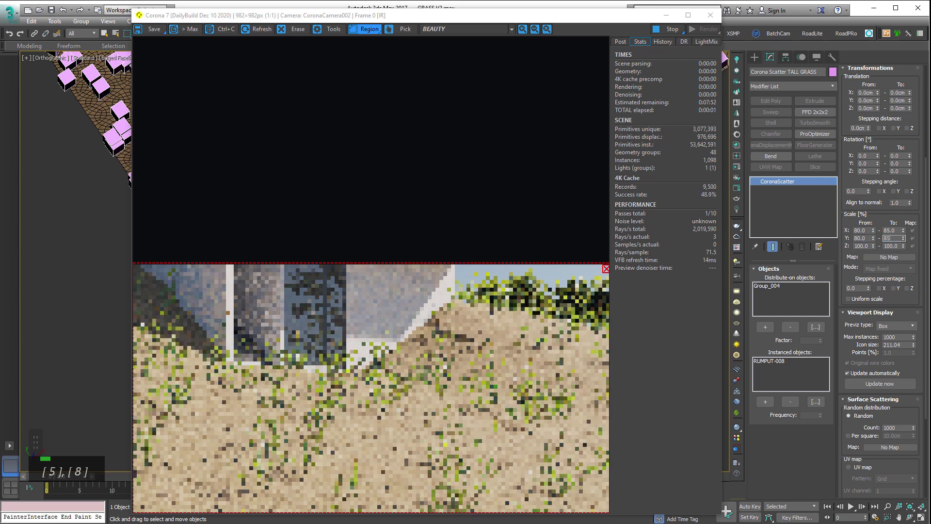
pyautogui.write('5')
pyautogui.press('Tab')
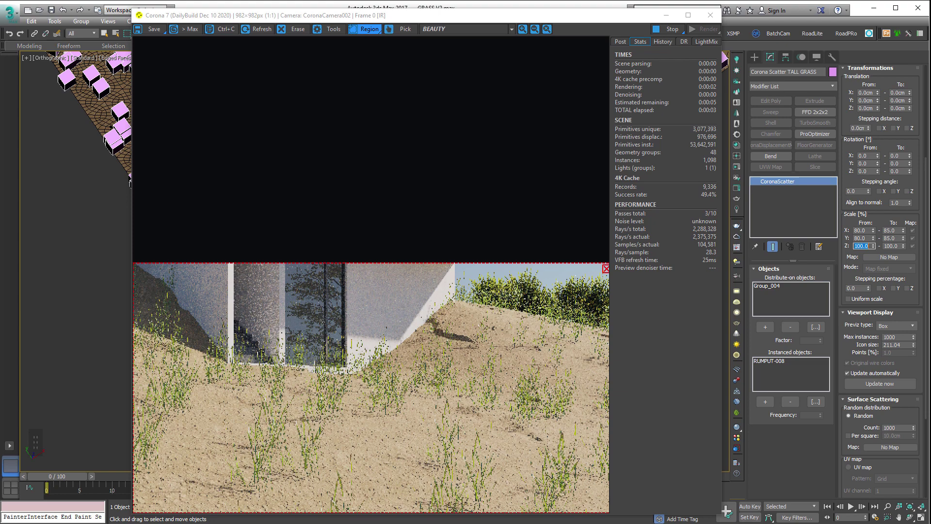
pyautogui.write('150')
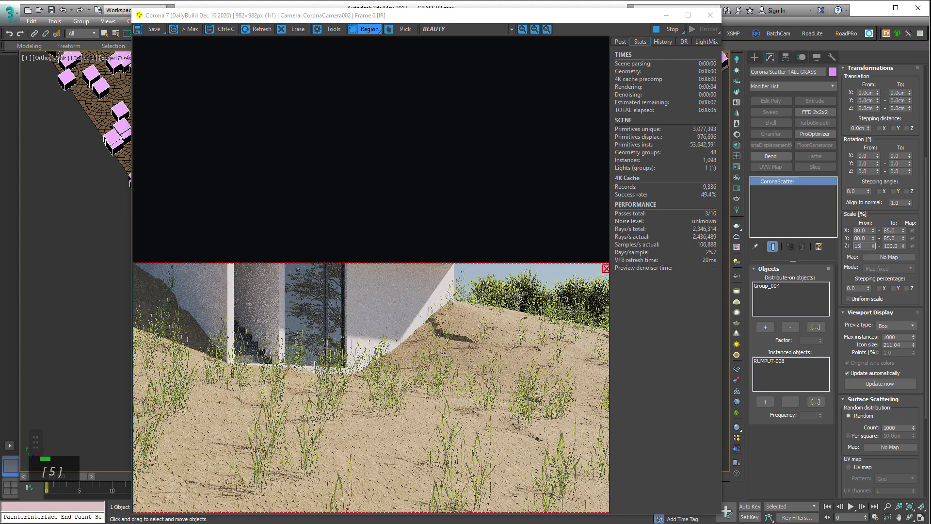
pyautogui.press('Tab')
pyautogui.press('Tab')
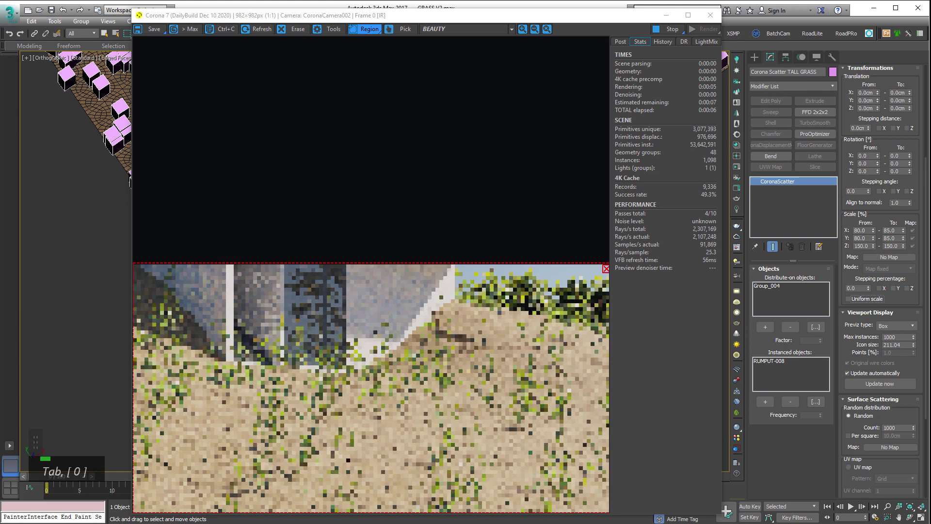
# Step: Set the TALL GRASS scatter's X and Y scale ranges from 50% to 60%
pyautogui.doubleClick(866, 231)
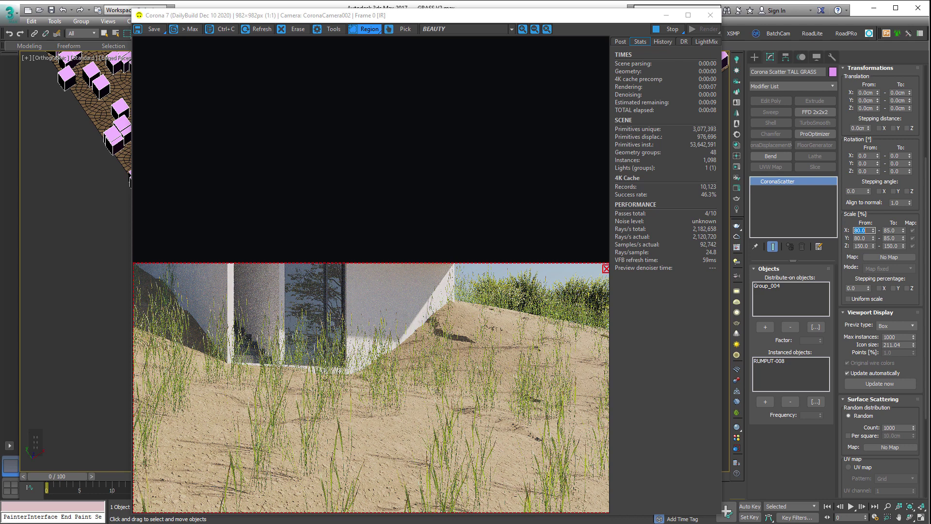
pyautogui.write('50')
pyautogui.press('Tab')
pyautogui.write('60')
pyautogui.press('Tab')
pyautogui.write('50')
pyautogui.press('Tab')
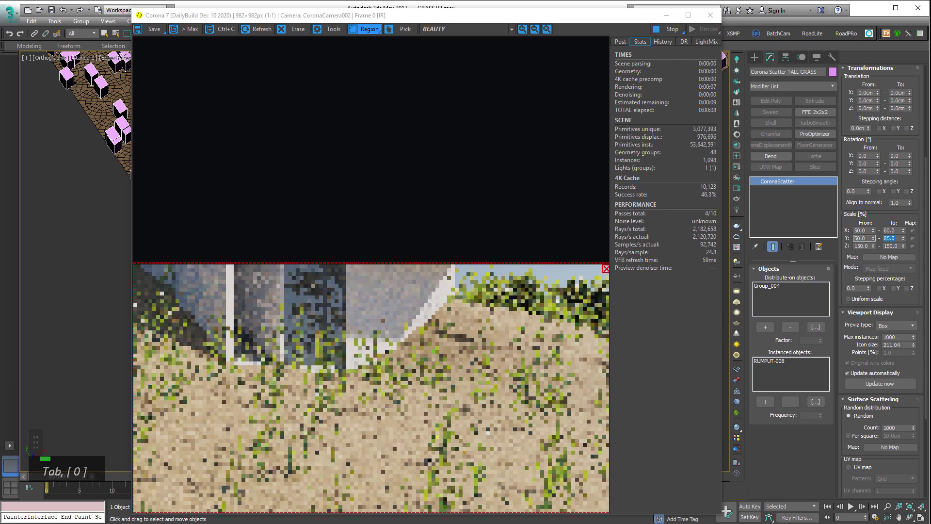
pyautogui.write('60')
pyautogui.press('Tab')
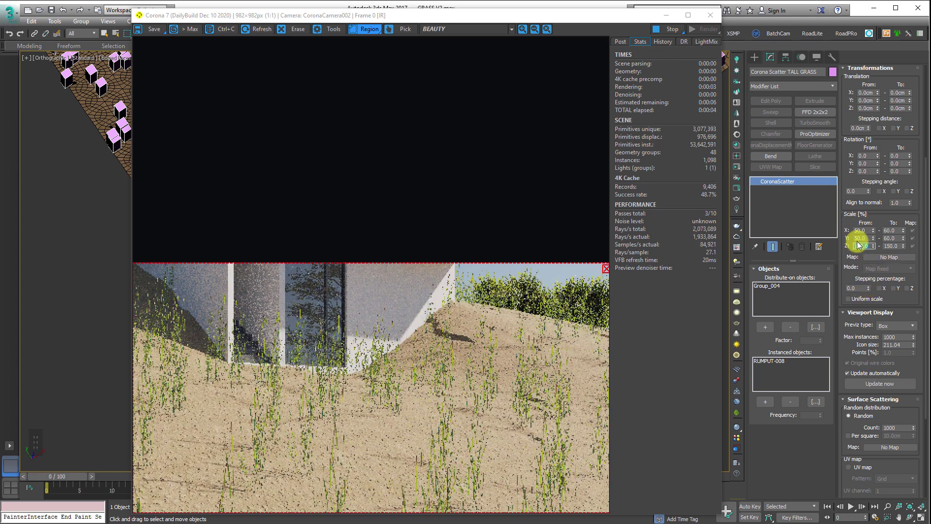
# Step: Try a Z scale of 120% to shorten the tall grass instances
pyautogui.write('120')
pyautogui.press('Tab')
pyautogui.press('Return')
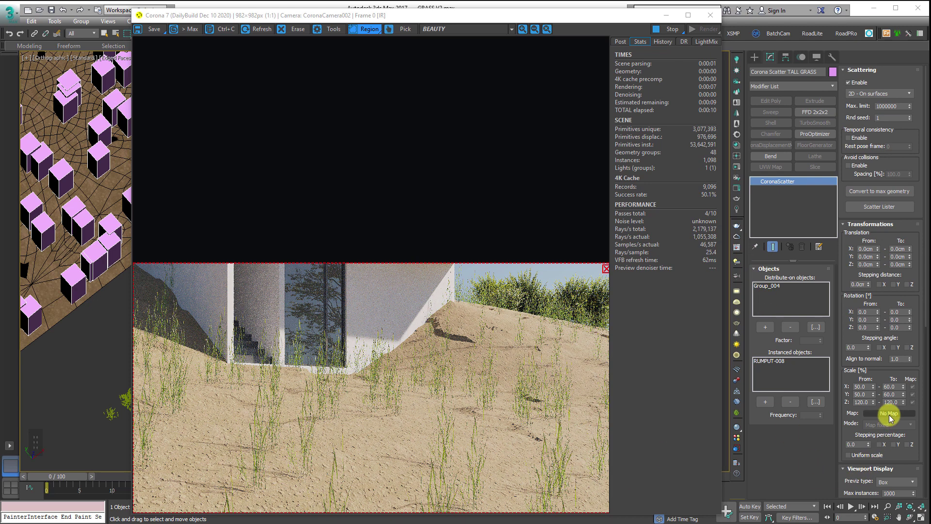
# Step: Set the TALL GRASS scatter's Z scale range from 60% to 80%
pyautogui.doubleClick(861, 402)
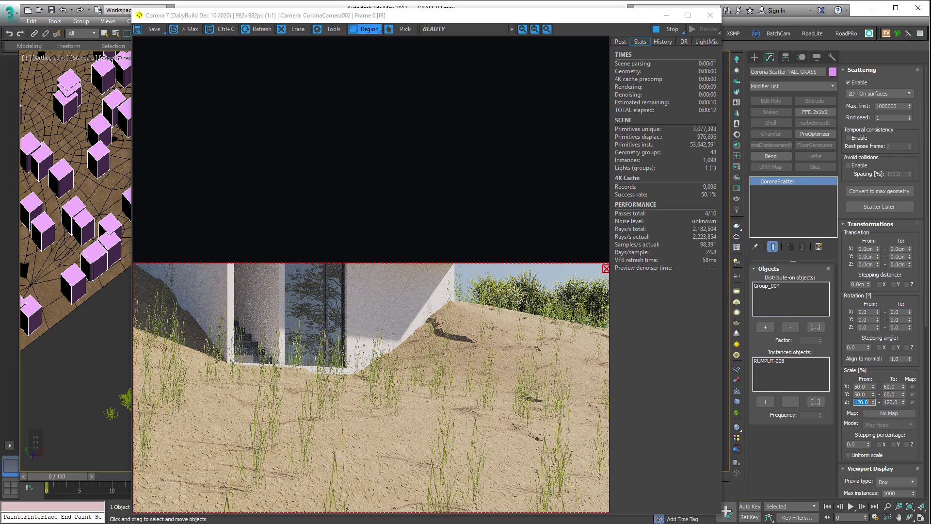
pyautogui.write('60')
pyautogui.press('Tab')
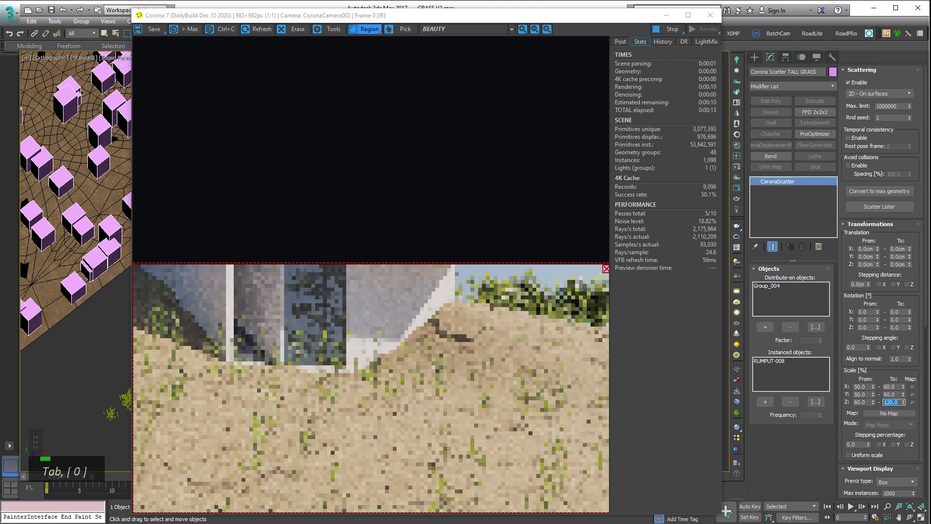
pyautogui.write('80')
pyautogui.press('Return')
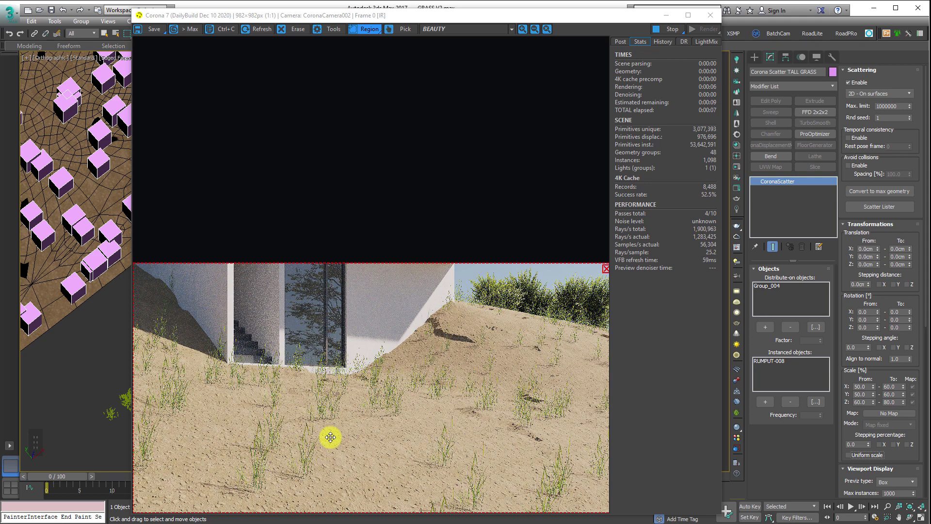
# Step: Reduce the TALL GRASS scatter's random surface distribution Count to 800
pyautogui.moveTo(889, 430); pyautogui.dragTo(850, 104)
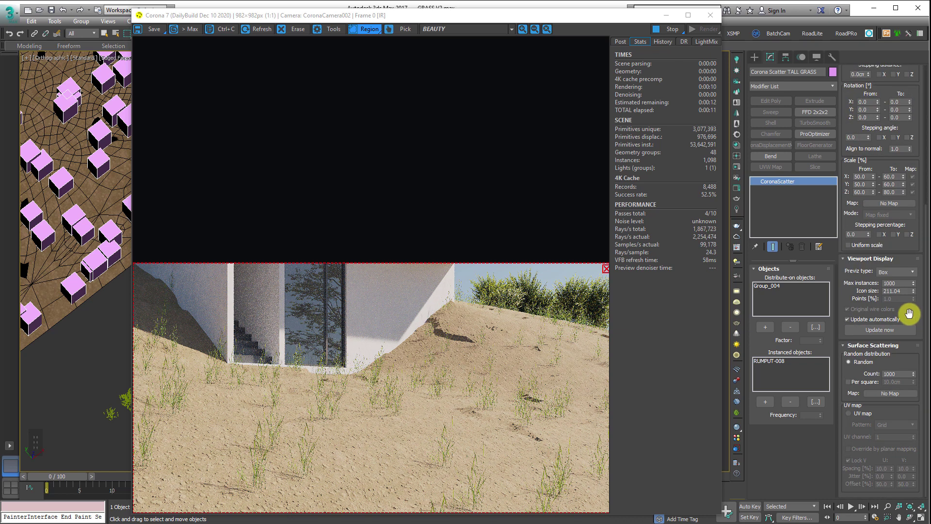
pyautogui.doubleClick(891, 283)
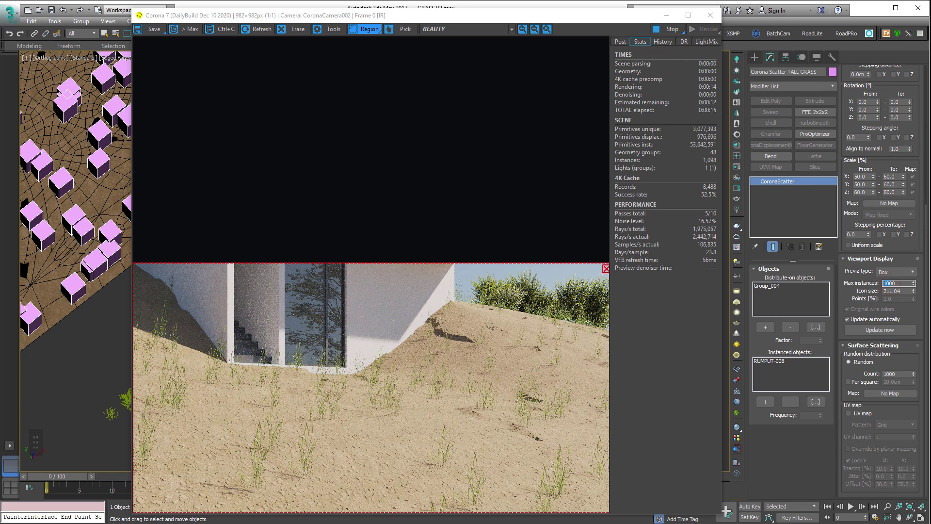
pyautogui.doubleClick(900, 373)
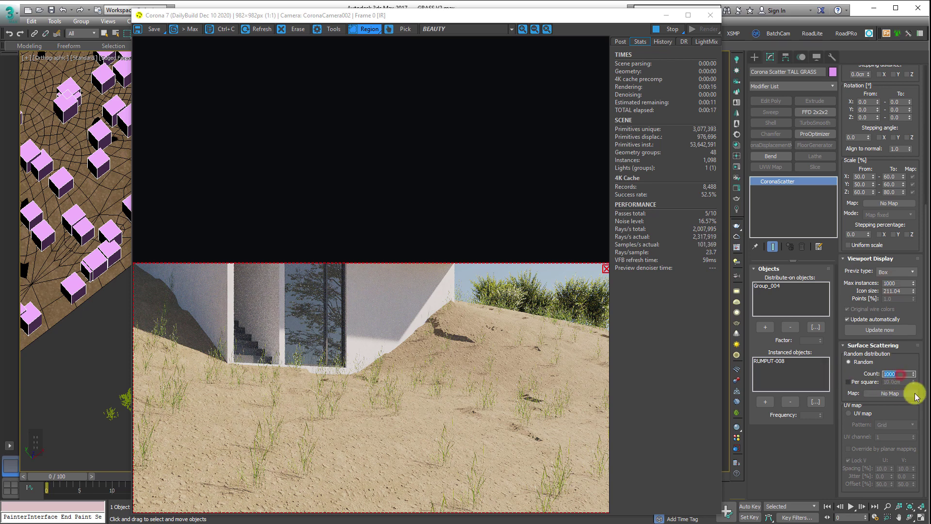
pyautogui.write('80')
pyautogui.press('Return')
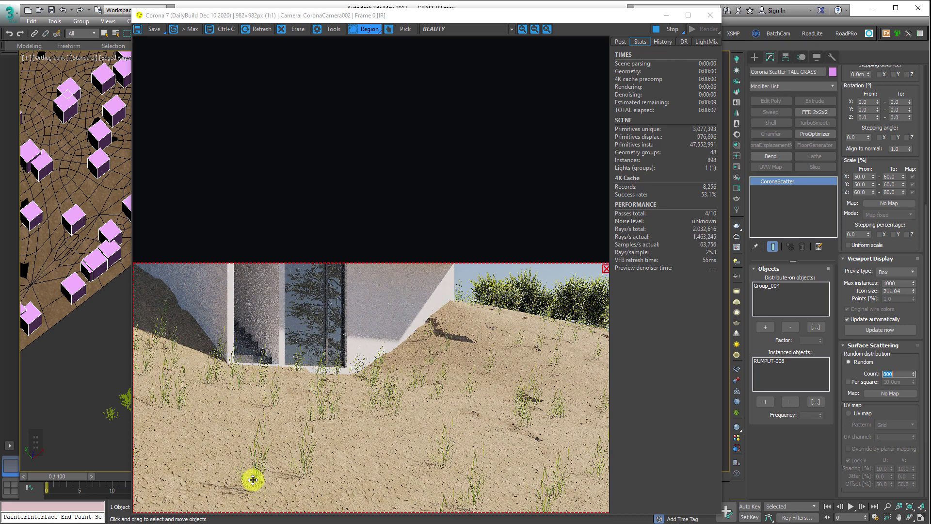
pyautogui.write('300')
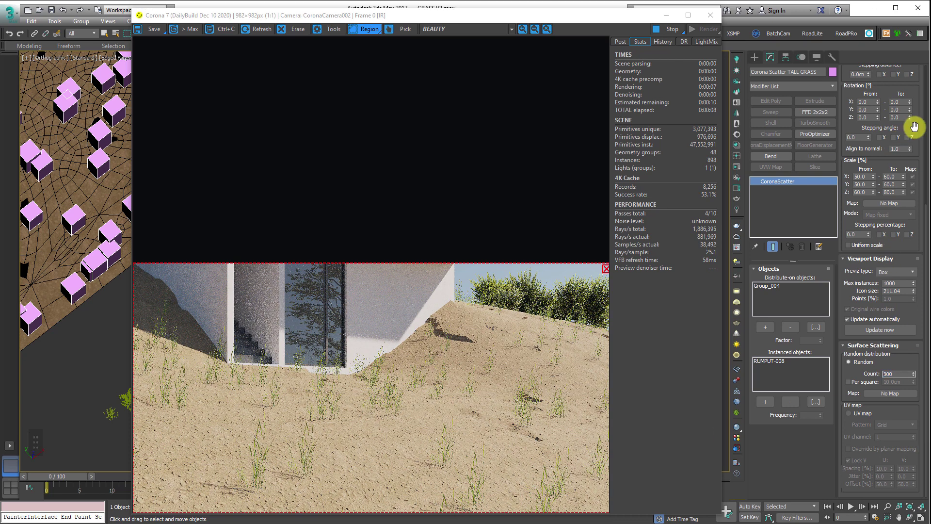
# Step: Change the TALL GRASS scatter's random seed to 3, and stop and close the interactive render
pyautogui.moveTo(914, 126); pyautogui.dragTo(883, 492)
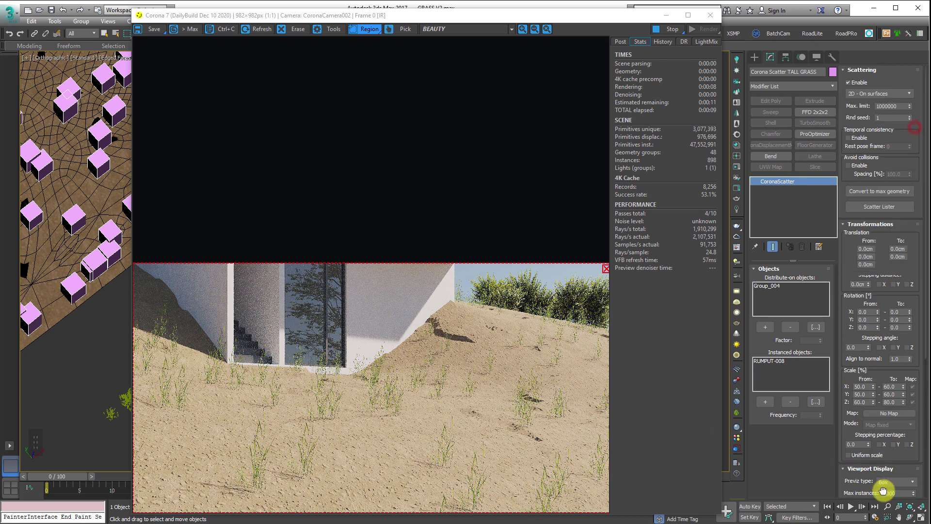
pyautogui.click(892, 117)
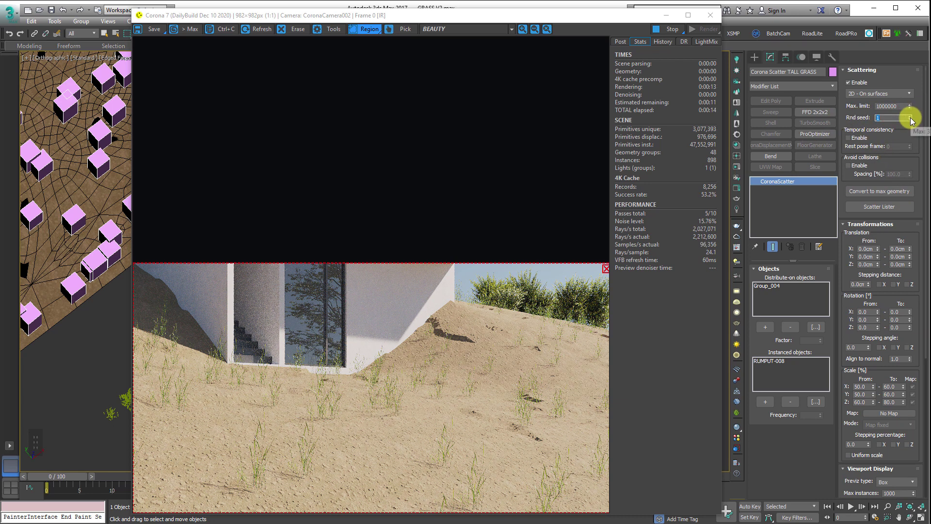
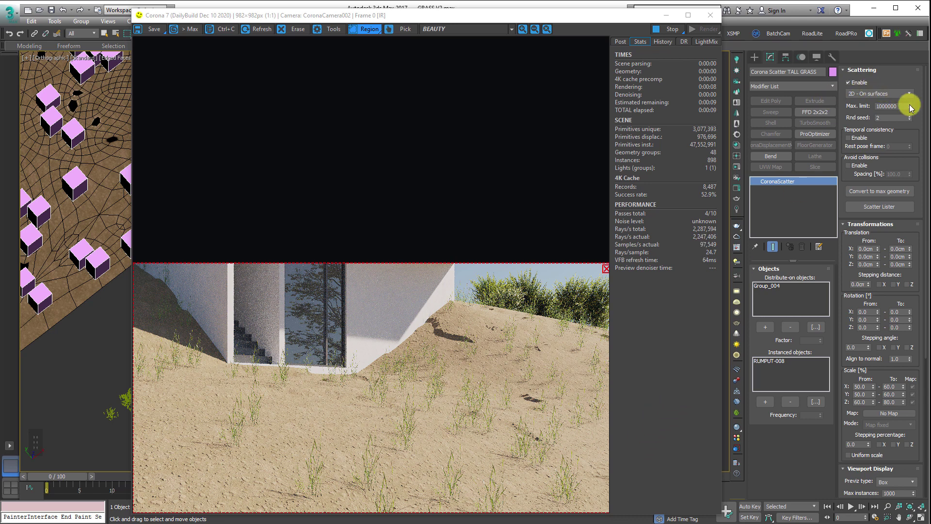
pyautogui.doubleClick(878, 119)
pyautogui.press('BackSpace')
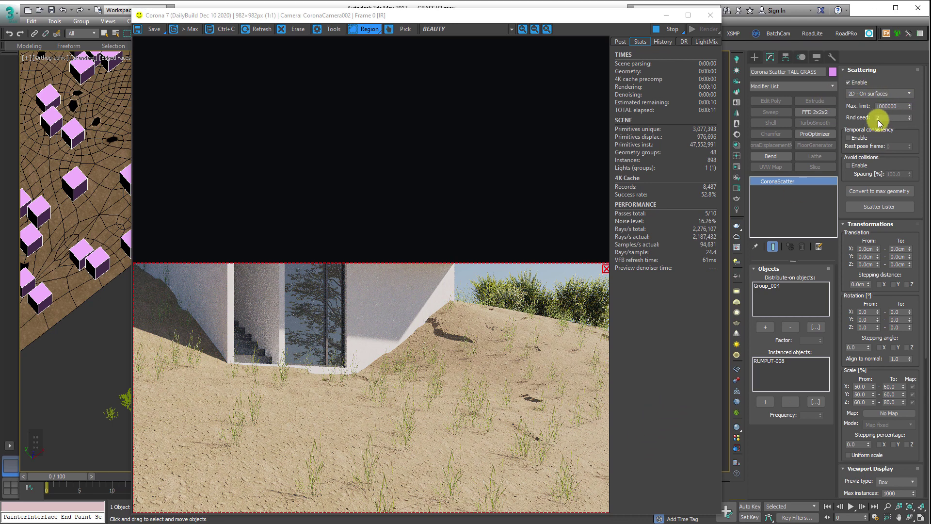
pyautogui.click(910, 116)
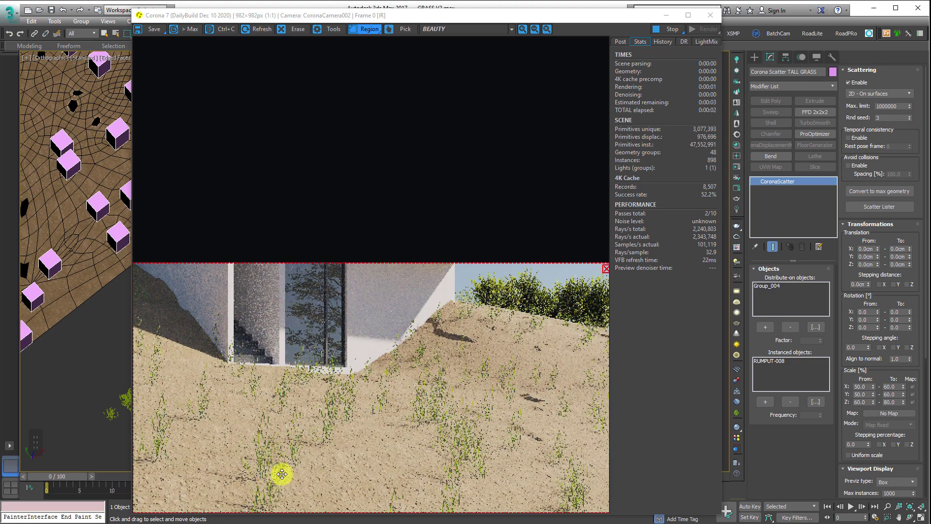
pyautogui.click(675, 30)
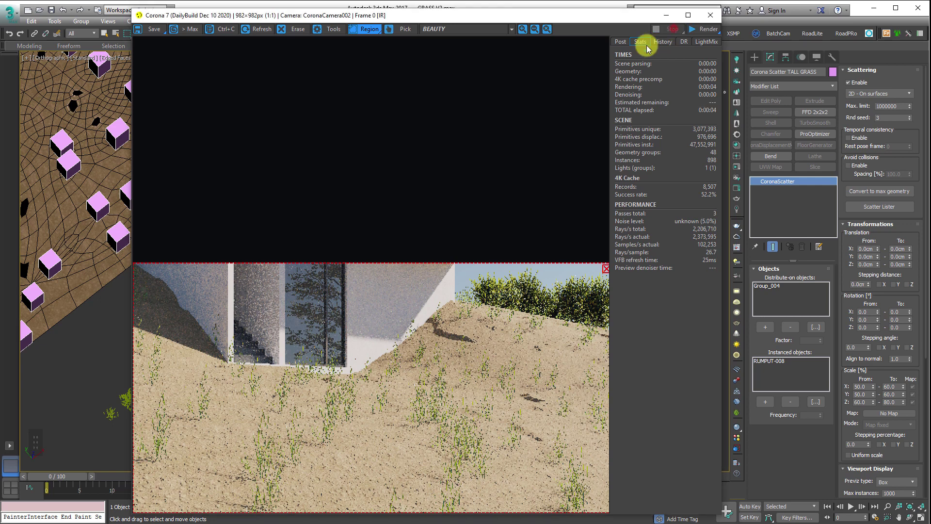
pyautogui.click(711, 15)
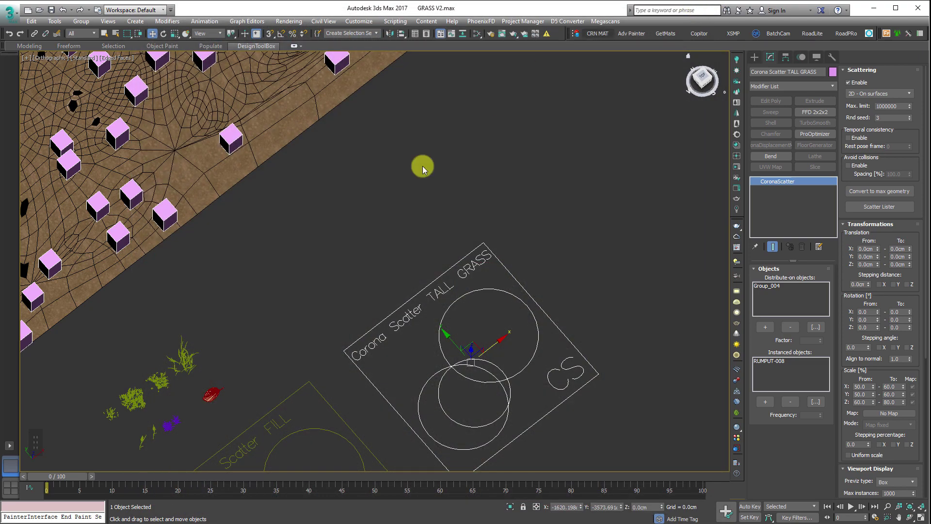
# Step: Create a new Corona Scatter object in the empty area beside the TALL GRASS scatter icon
pyautogui.moveTo(422, 162); pyautogui.dragTo(241, 191, button='middle')
pyautogui.scroll(-3, 691, 133)
pyautogui.click(736, 91)
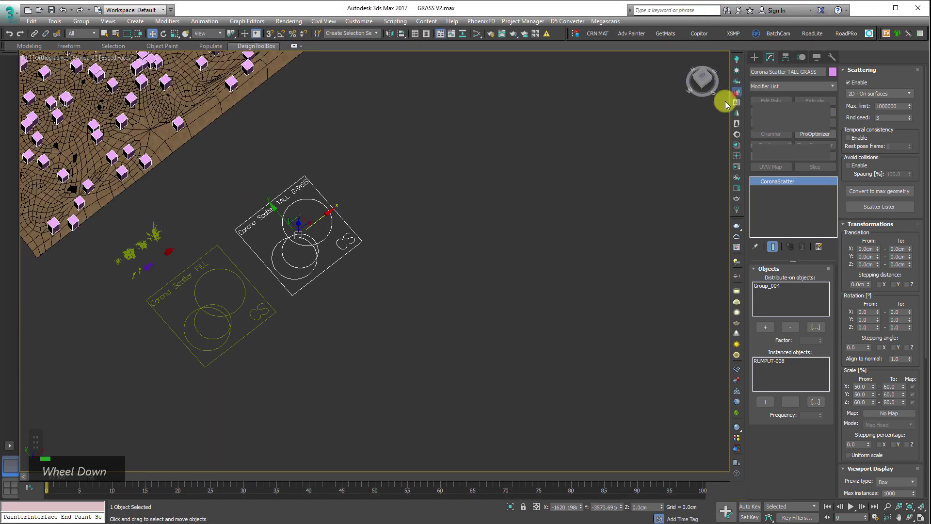
pyautogui.moveTo(467, 199); pyautogui.dragTo(465, 253, button='middle')
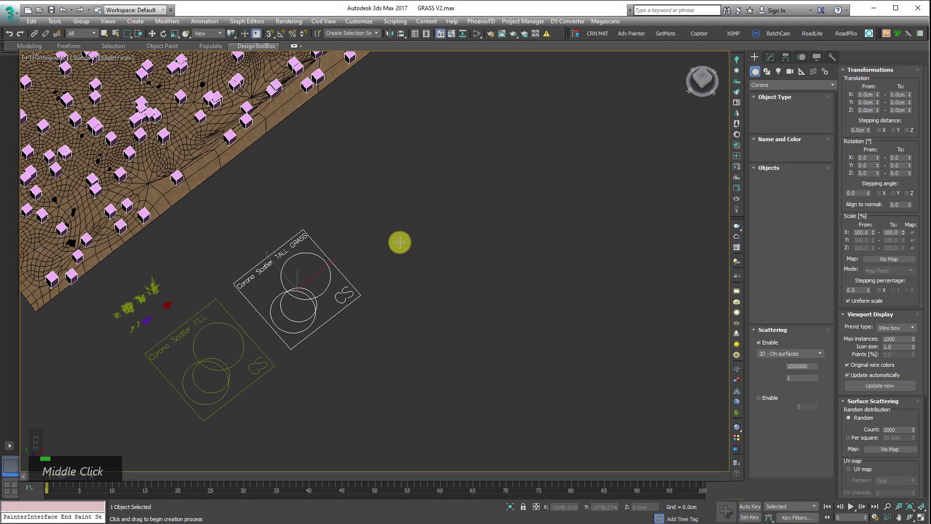
pyautogui.moveTo(382, 223); pyautogui.dragTo(422, 243)
pyautogui.press('q')
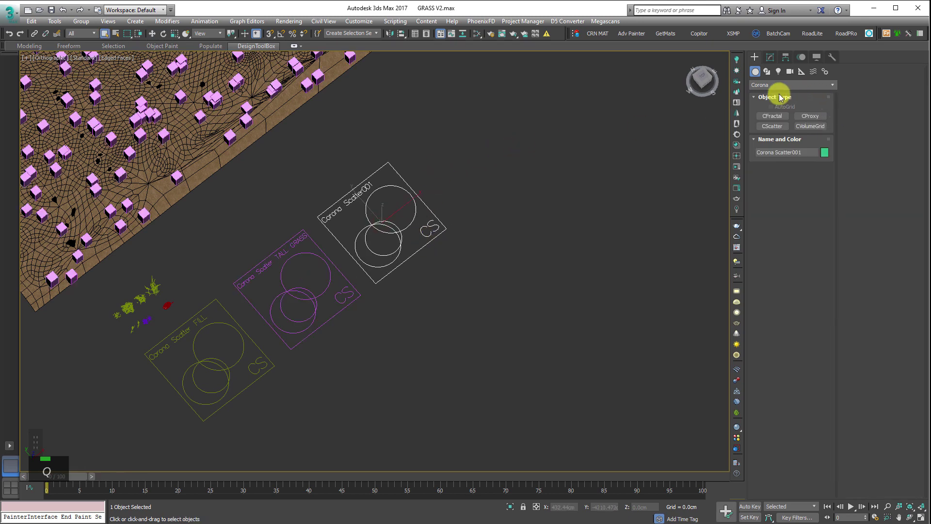
# Step: Rename the new scatter object as Corona Scatter CLUMP
pyautogui.click(770, 57)
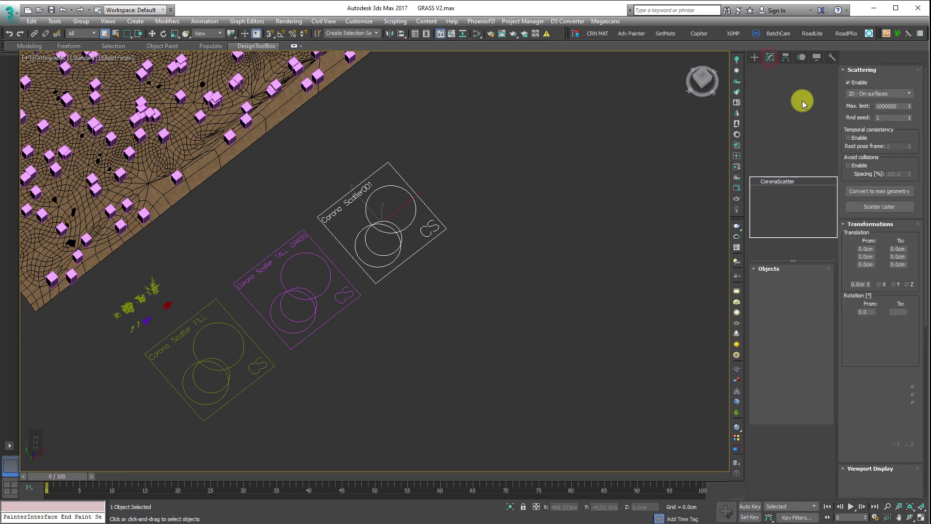
pyautogui.doubleClick(803, 72)
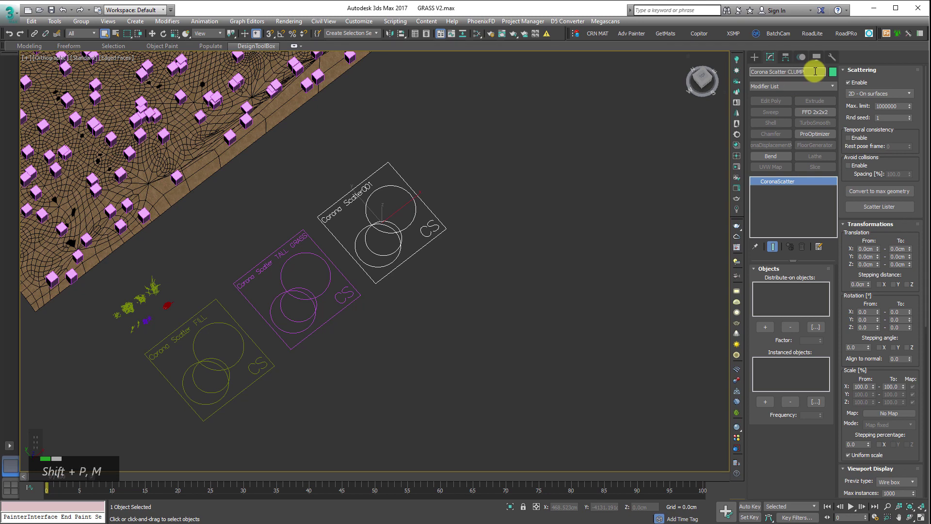
pyautogui.press('Return')
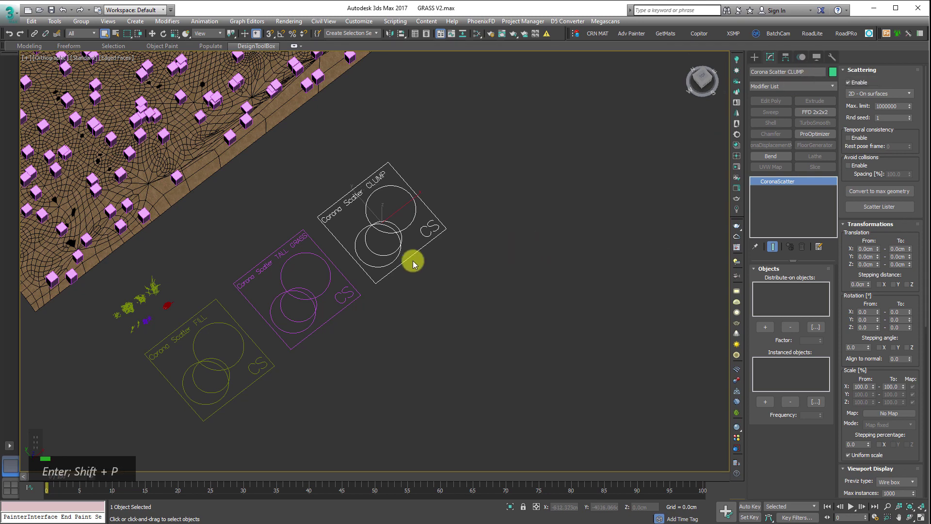
# Step: Set the TALL GRASS scatter's maximum Z rotation to 359 degrees
pyautogui.moveTo(415, 260); pyautogui.dragTo(393, 248, button='middle')
pyautogui.scroll(5, 307, 197)
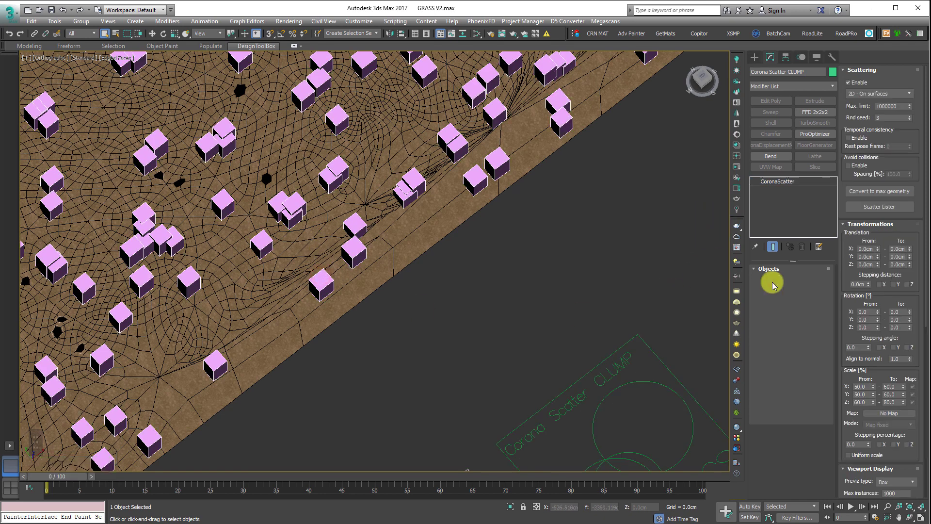
pyautogui.moveTo(333, 256); pyautogui.dragTo(328, 316, button='middle')
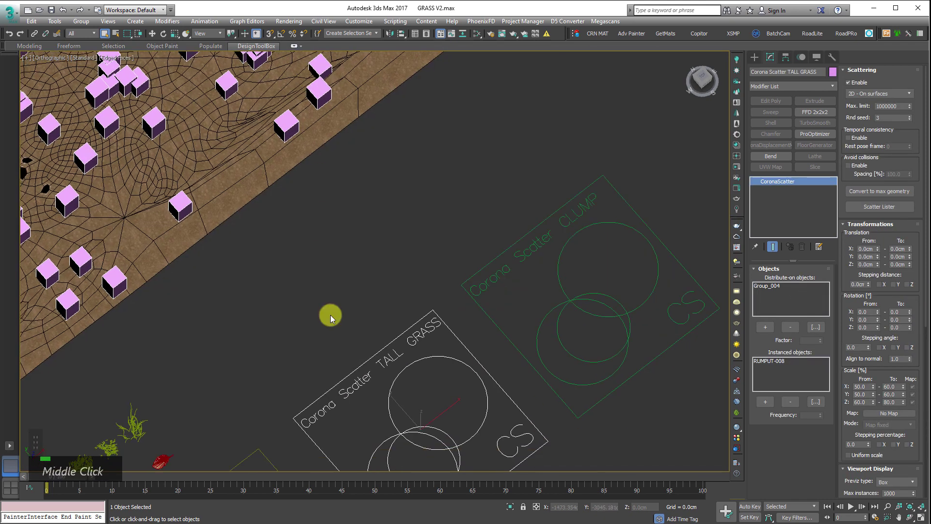
pyautogui.doubleClick(902, 327)
pyautogui.write('359')
pyautogui.press('Return')
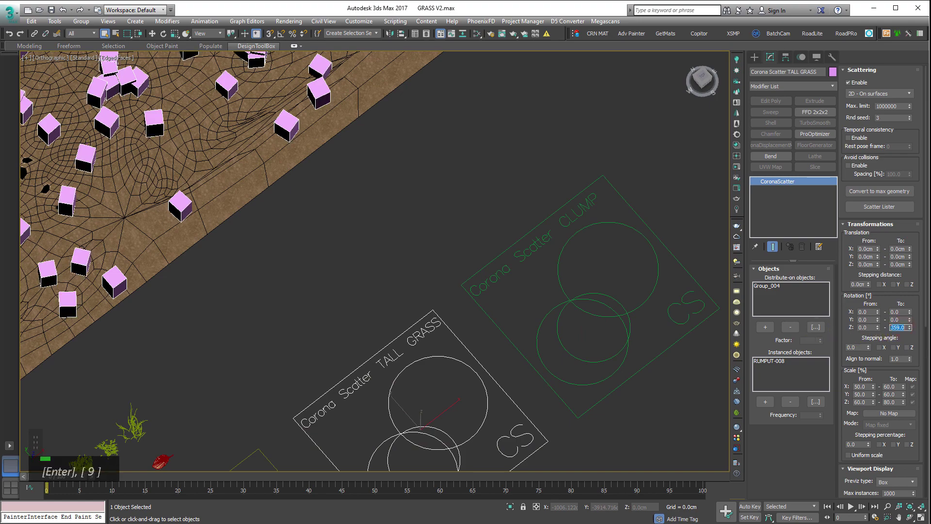
# Step: Add the Group_004 terrain as the surface to distribute on for the Corona Scatter CLUMP object
pyautogui.moveTo(318, 199); pyautogui.dragTo(260, 202, button='middle')
pyautogui.moveTo(216, 144); pyautogui.dragTo(480, 197, button='middle')
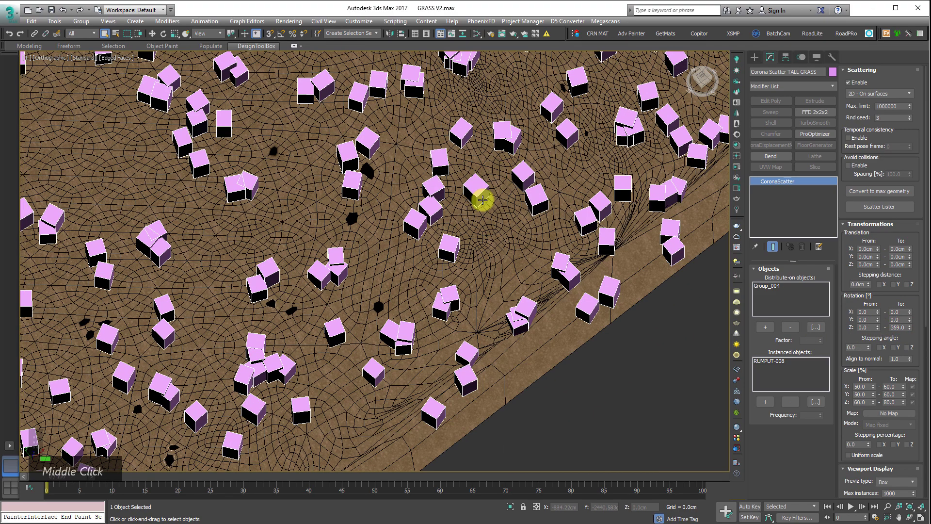
pyautogui.scroll(-6, 353, 202)
pyautogui.scroll(3, 513, 284)
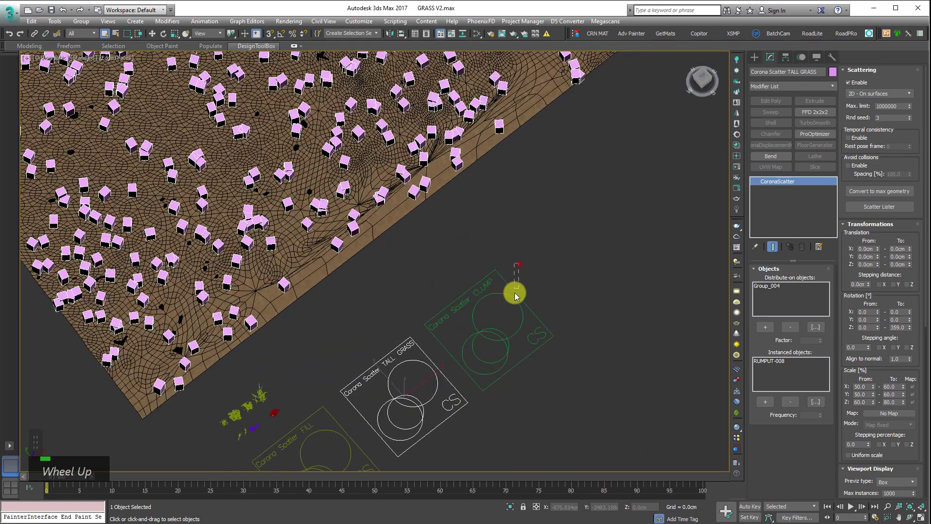
pyautogui.click(520, 265)
pyautogui.moveTo(555, 276); pyautogui.dragTo(495, 335)
pyautogui.moveTo(478, 328); pyautogui.dragTo(476, 324)
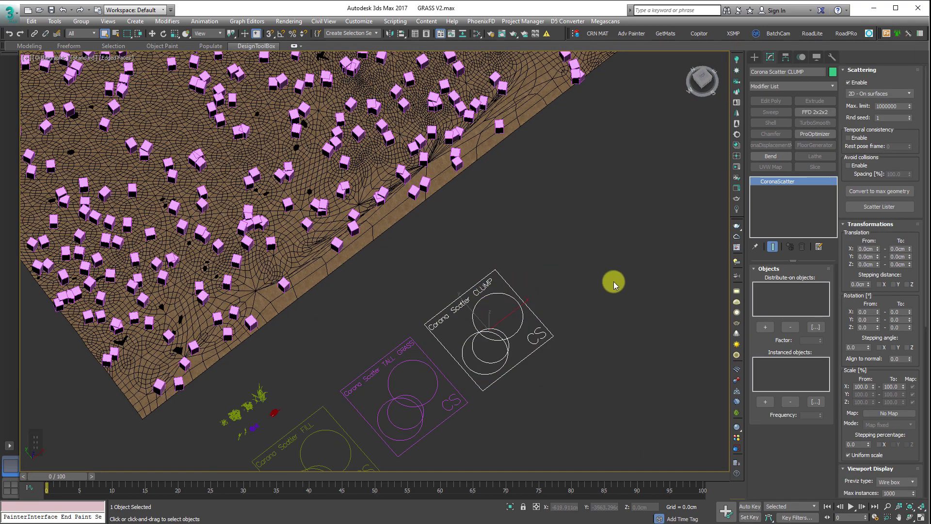
pyautogui.click(766, 327)
pyautogui.scroll(3, 365, 229)
pyautogui.click(365, 229)
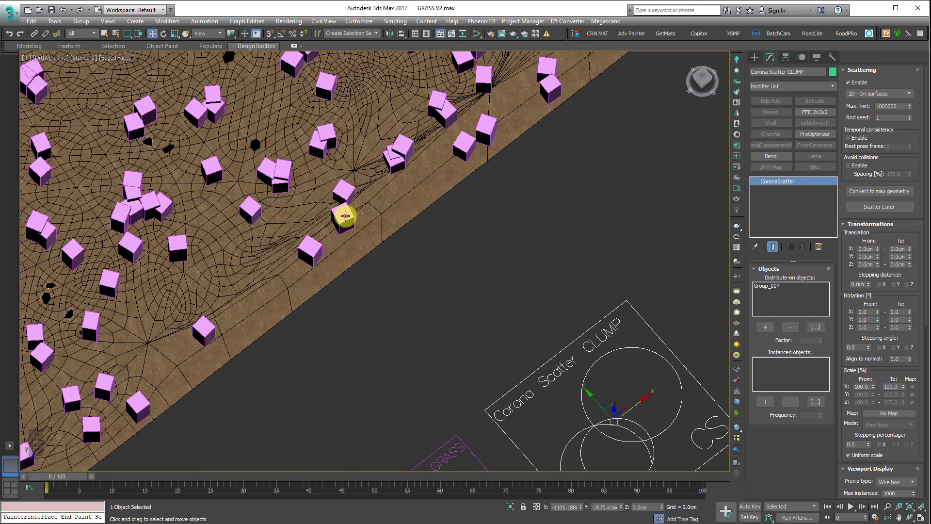
# Step: Change the TALL GRASS scatter's viewport preview type to Dot
pyautogui.click(630, 348)
pyautogui.scroll(-3, 853, 383)
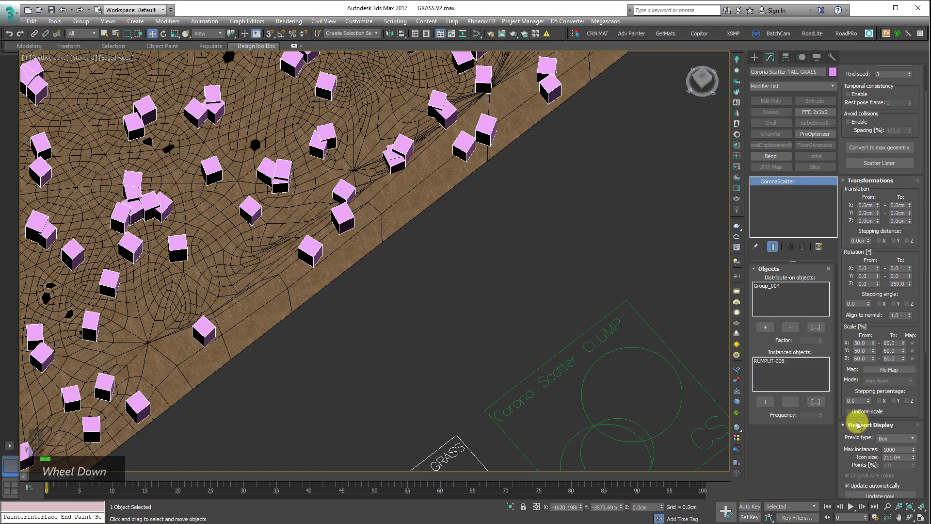
pyautogui.scroll(-5, 857, 425)
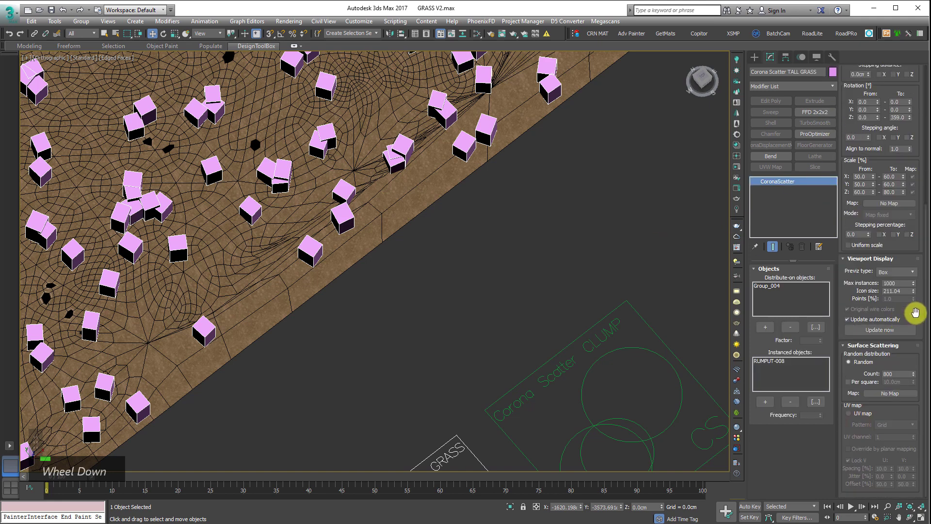
pyautogui.click(903, 273)
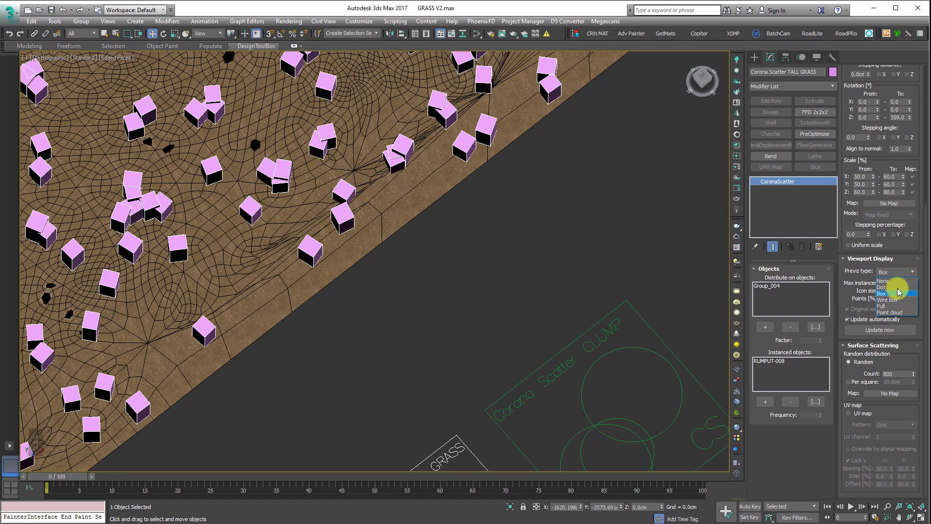
pyautogui.click(898, 288)
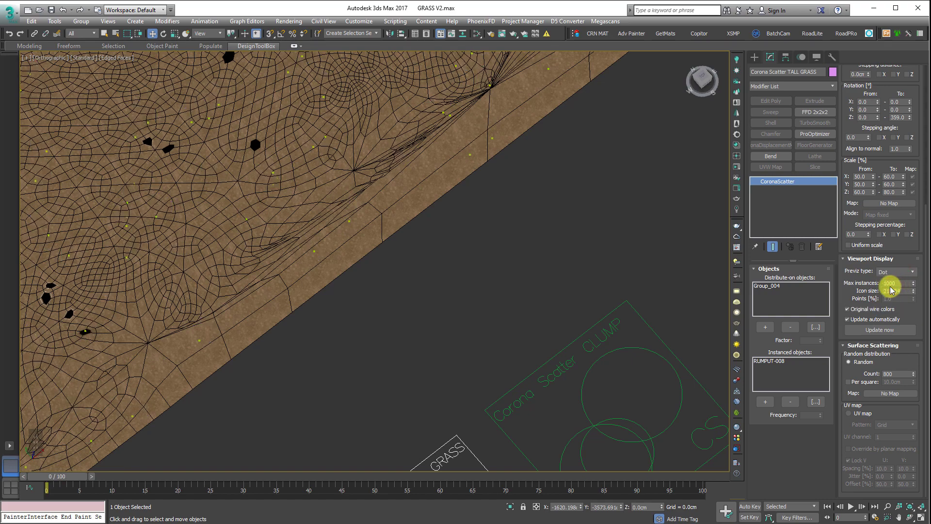
# Step: Add the large grass clump RUMPUT-003 as the instanced object of the Corona Scatter CLUMP
pyautogui.scroll(-4, 258, 236)
pyautogui.scroll(1, 255, 239)
pyautogui.moveTo(287, 265)
pyautogui.keyDown('alt'); pyautogui.mouseDown(button='middle')
pyautogui.moveTo(293, 275)
pyautogui.moveTo(291, 257)
pyautogui.mouseUp(button='middle'); pyautogui.keyUp('alt')
pyautogui.scroll(3, 383, 317)
pyautogui.scroll(-1, 477, 334)
pyautogui.moveTo(551, 348)
pyautogui.mouseDown()
pyautogui.moveTo(499, 279)
pyautogui.moveTo(449, 324)
pyautogui.mouseUp()
pyautogui.moveTo(448, 323)
pyautogui.keyDown('alt'); pyautogui.mouseDown(button='middle')
pyautogui.moveTo(485, 328)
pyautogui.moveTo(459, 332)
pyautogui.mouseUp(button='middle'); pyautogui.keyUp('alt')
pyautogui.moveTo(219, 249); pyautogui.dragTo(473, 280, button='middle')
pyautogui.scroll(5, 324, 290)
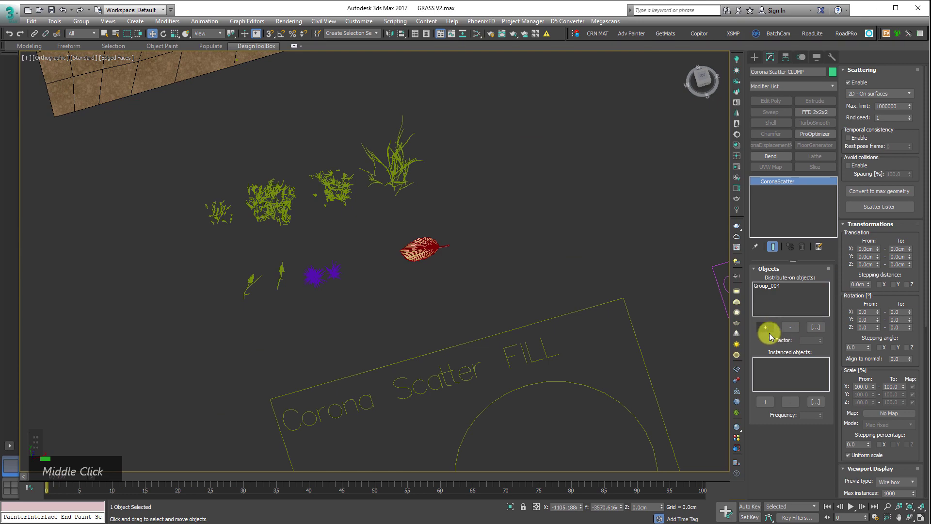
pyautogui.click(765, 402)
pyautogui.scroll(4, 276, 183)
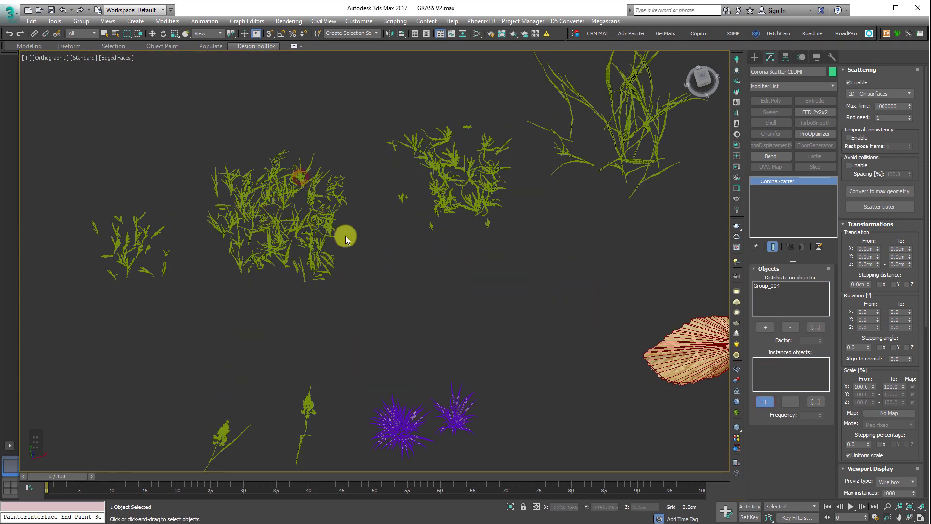
pyautogui.click(270, 235)
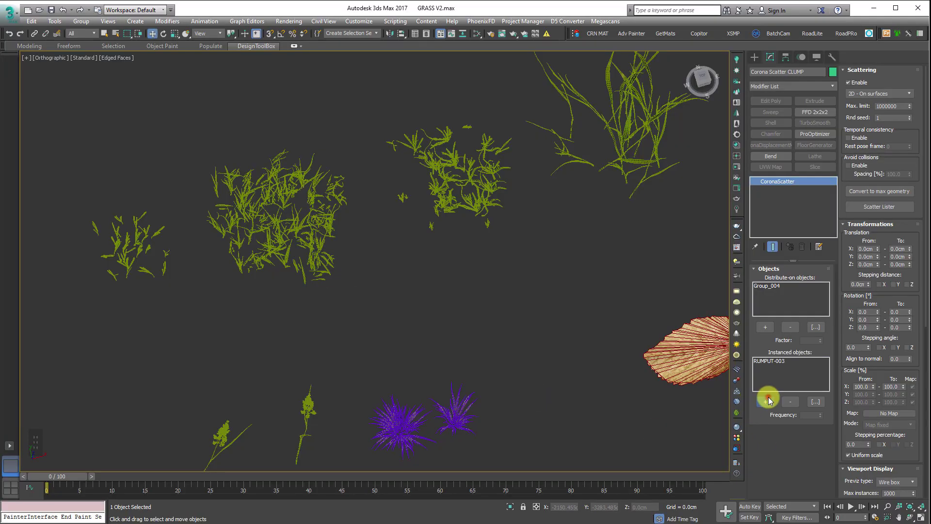
# Step: Set the CLUMP scatter's maximum Z rotation to 359 degrees and turn off its uniform scale
pyautogui.scroll(-6, 171, 329)
pyautogui.moveTo(311, 313); pyautogui.dragTo(354, 333, button='middle')
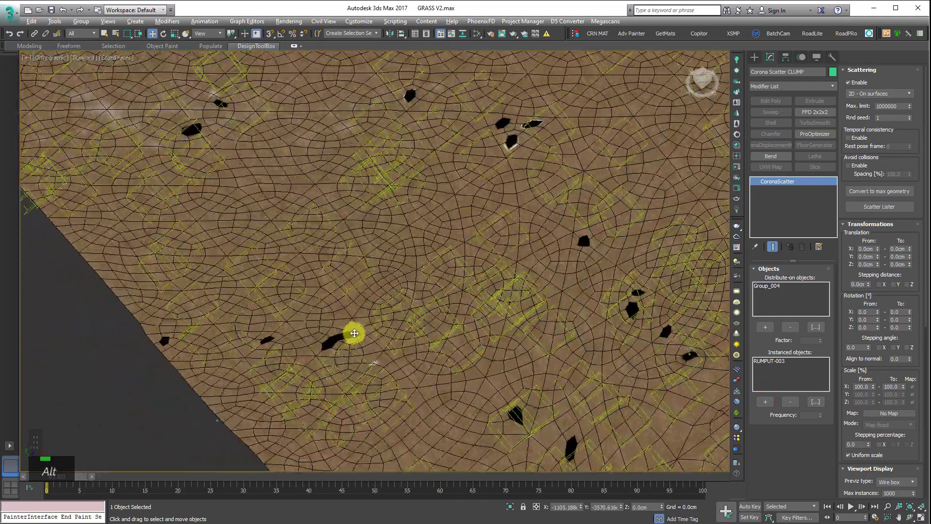
pyautogui.scroll(-3, 468, 206)
pyautogui.keyDown('alt'); pyautogui.moveTo(468, 205); pyautogui.dragTo(452, 374, button='middle'); pyautogui.keyUp('alt')
pyautogui.scroll(5, 548, 258)
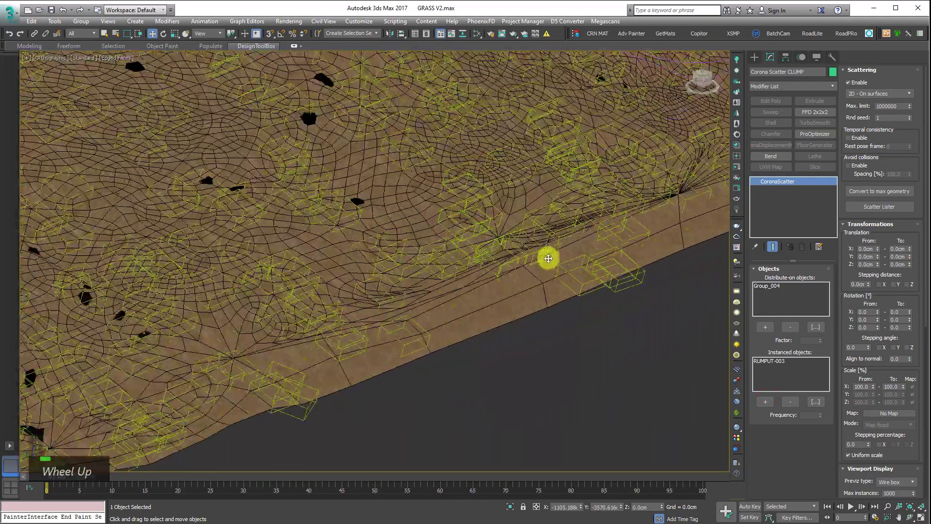
pyautogui.scroll(2, 547, 258)
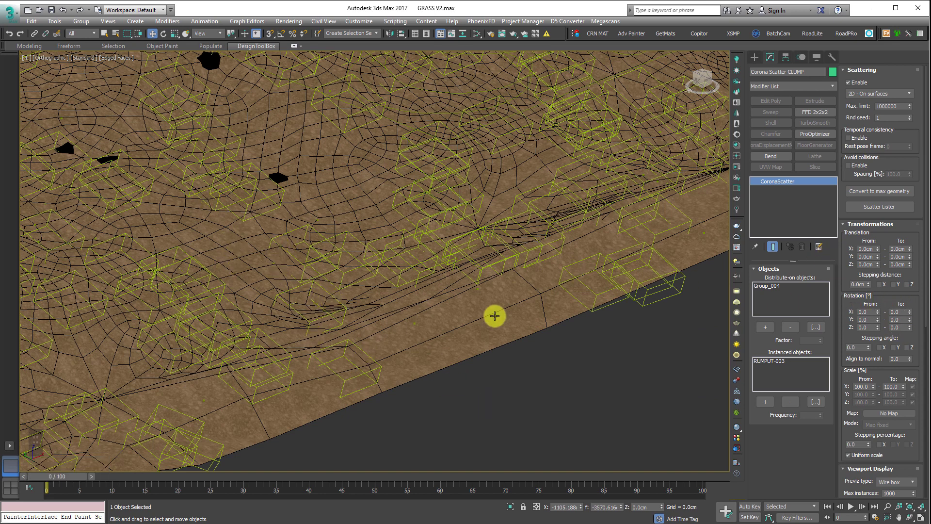
pyautogui.moveTo(899, 303); pyautogui.dragTo(891, 162)
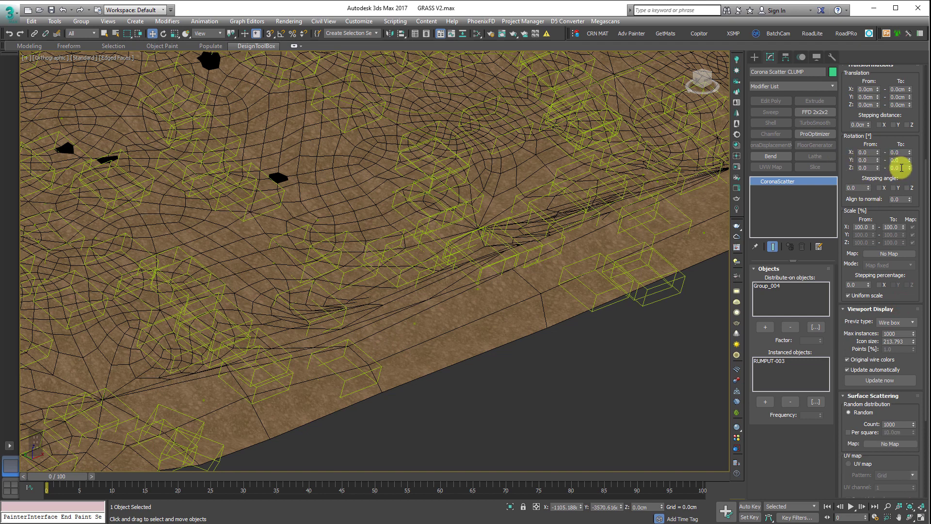
pyautogui.write('359')
pyautogui.press('Return')
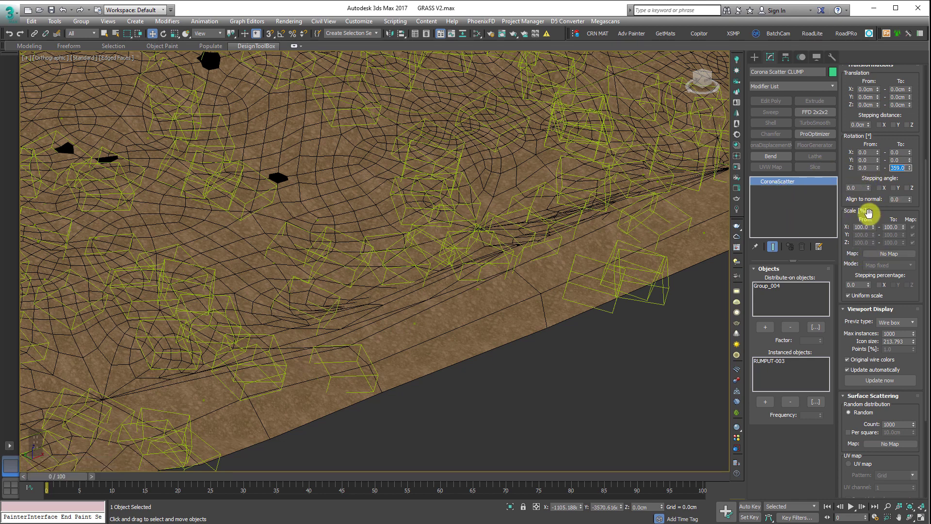
pyautogui.click(879, 297)
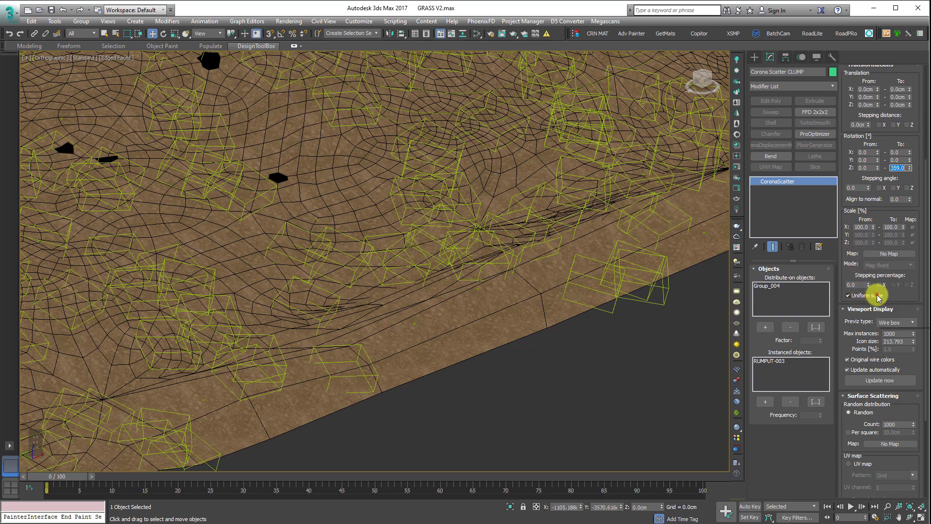
# Step: Disable scattering on the Corona Scatter TALL GRASS object
pyautogui.moveTo(511, 214); pyautogui.dragTo(395, 254, button='middle')
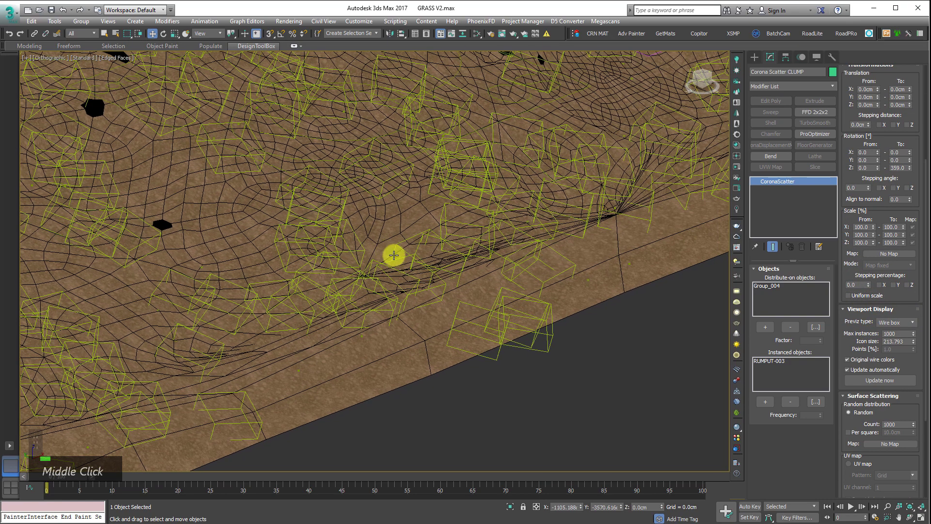
pyautogui.scroll(-5, 515, 283)
pyautogui.moveTo(429, 377); pyautogui.dragTo(569, 301, button='middle')
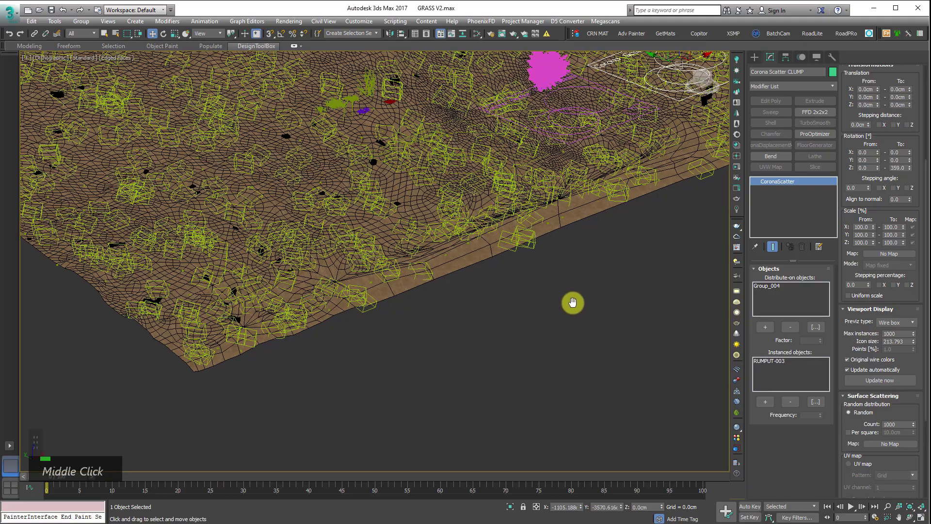
pyautogui.scroll(-3, 514, 327)
pyautogui.keyDown('alt'); pyautogui.moveTo(448, 256); pyautogui.dragTo(449, 292, button='middle'); pyautogui.keyUp('alt')
pyautogui.scroll(2, 401, 365)
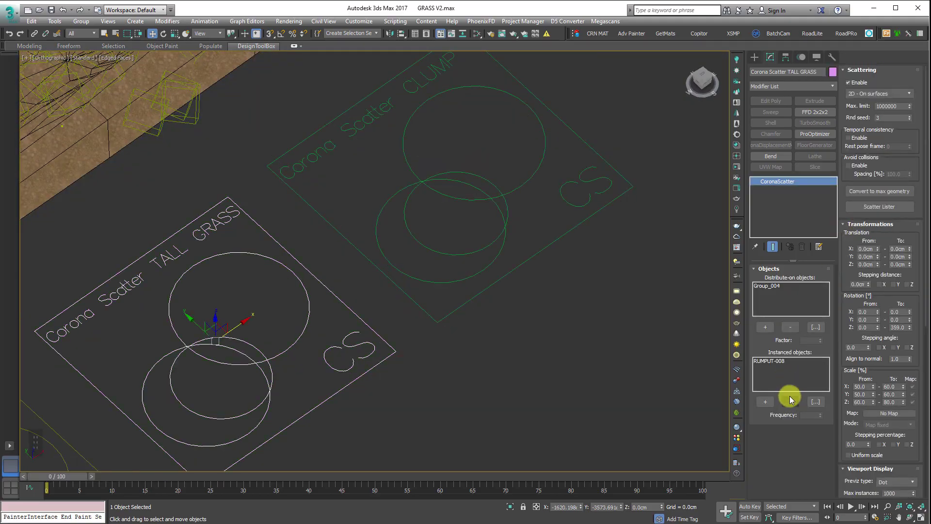
pyautogui.click(866, 85)
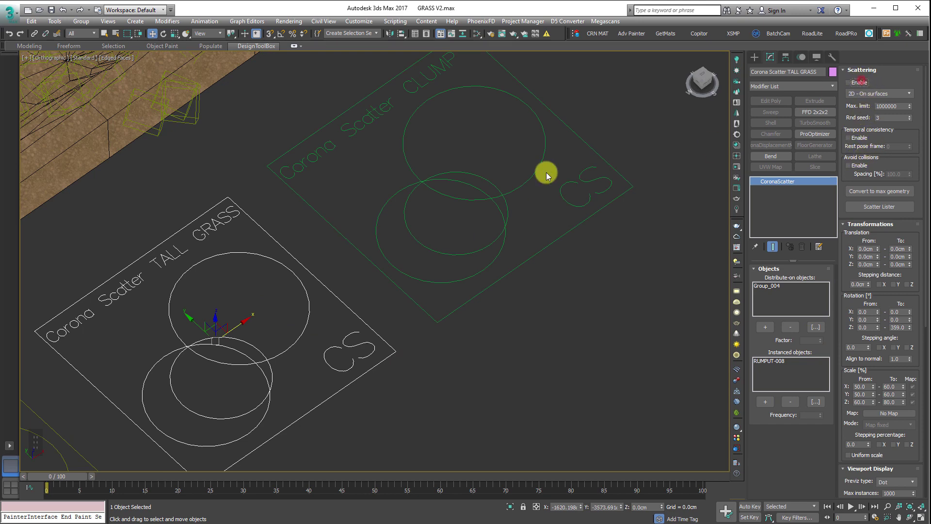
# Step: Select the Corona Scatter CLUMP object and start the interactive Corona render
pyautogui.moveTo(545, 172); pyautogui.dragTo(610, 386, button='middle')
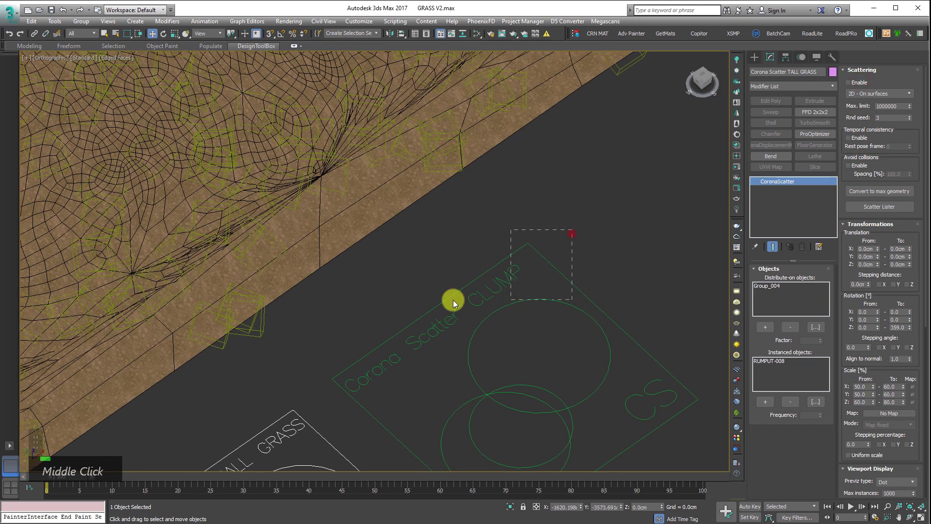
pyautogui.click(478, 307)
pyautogui.rightClick(465, 245)
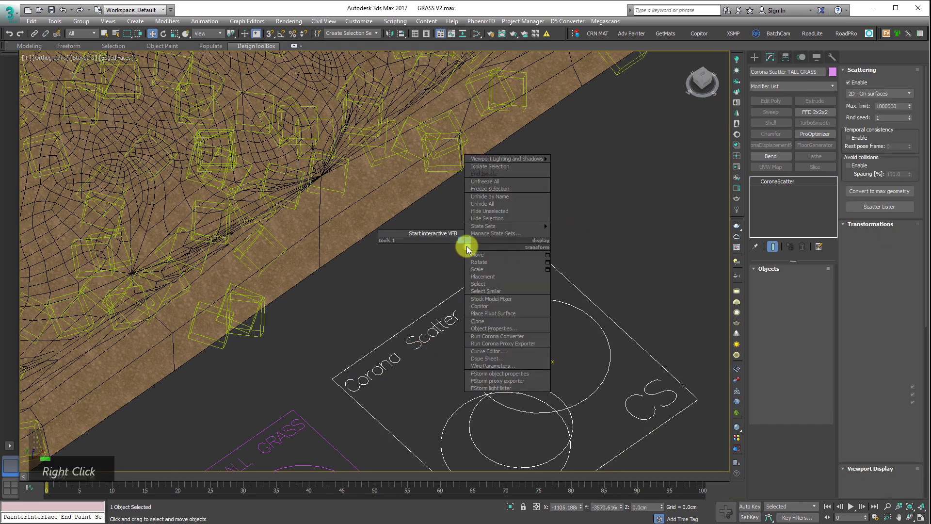
pyautogui.click(430, 234)
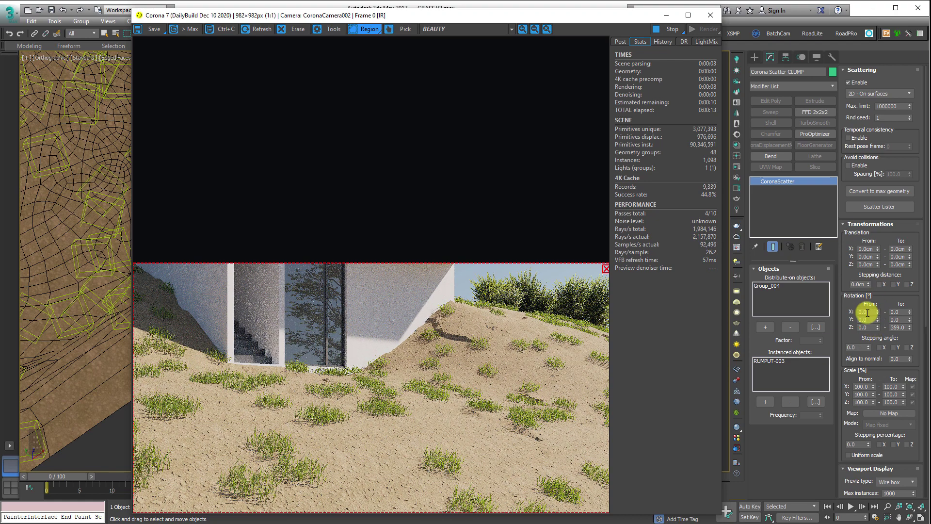
# Step: Set the CLUMP scatter's scale ranges to X 60–65, Y 65–65 and Z 150–150 percent
pyautogui.doubleClick(865, 386)
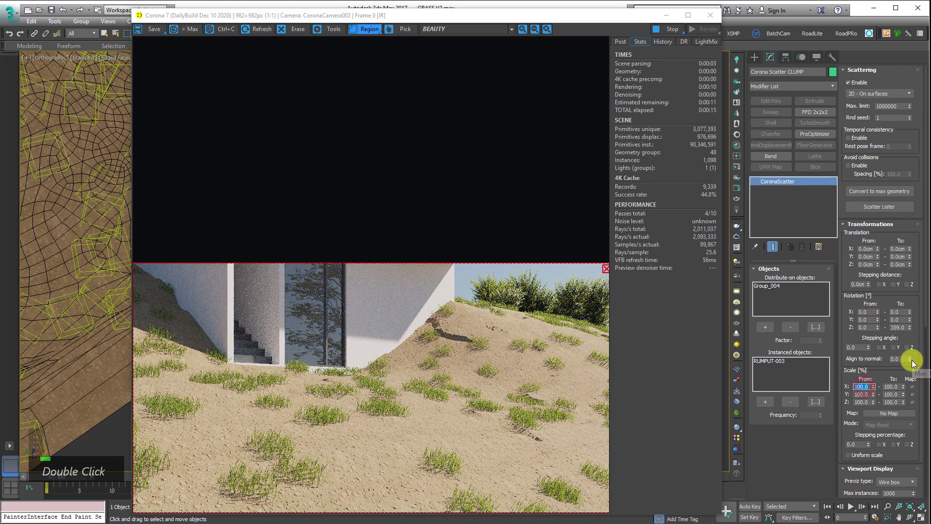
pyautogui.write('60')
pyautogui.press('Tab')
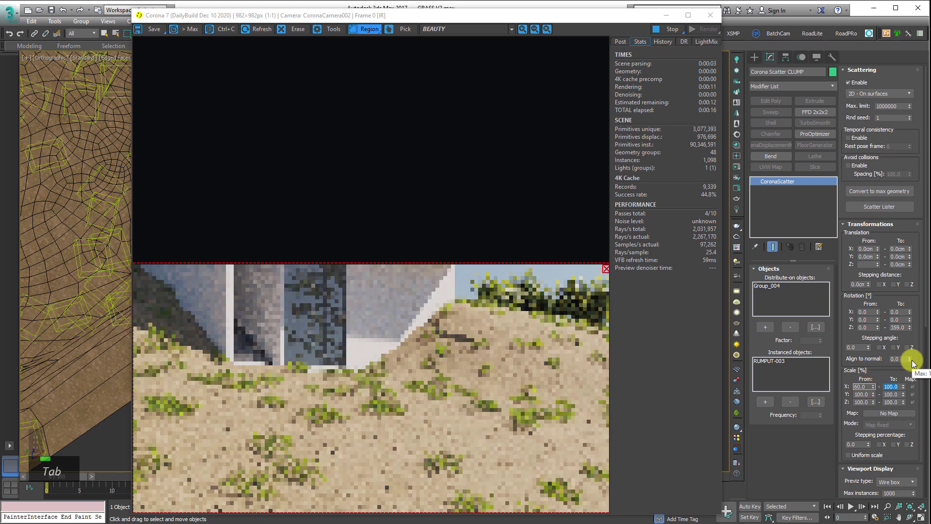
pyautogui.write('65')
pyautogui.press('Tab')
pyautogui.write('65')
pyautogui.press('Tab')
pyautogui.write('65')
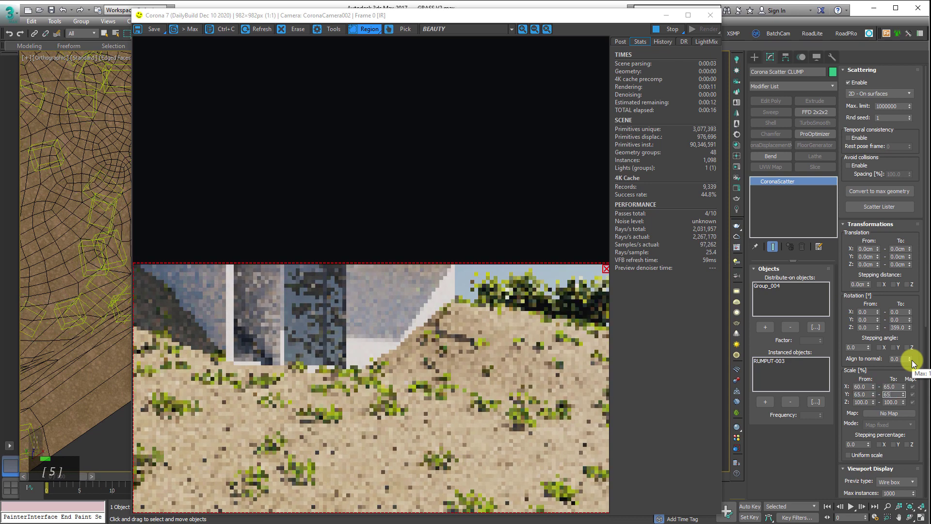
pyautogui.press('Tab')
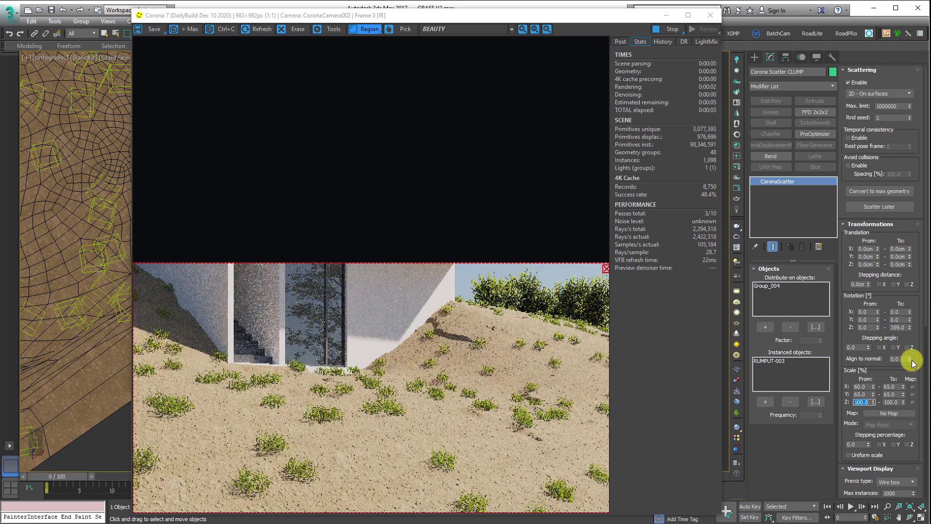
pyautogui.write('150')
pyautogui.press('Tab')
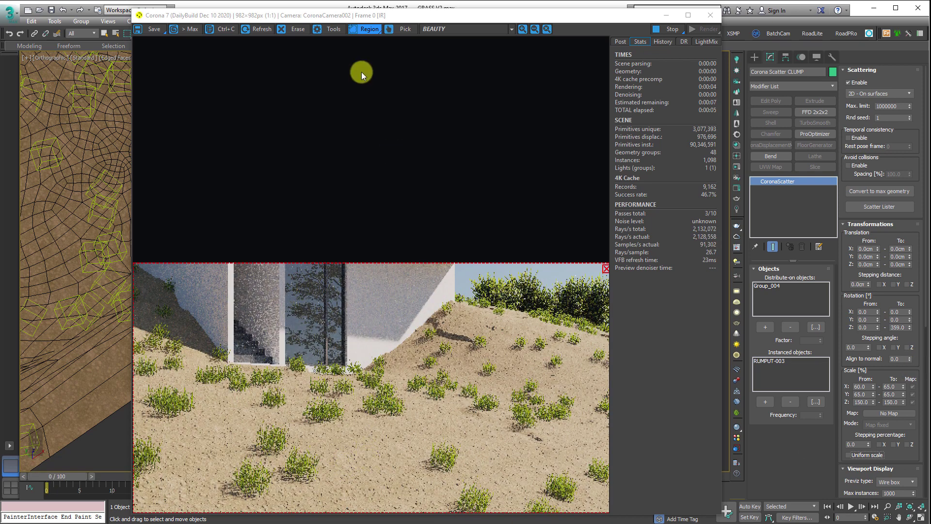
# Step: Move the render window aside and set the CLUMP scatter's random distribution Count to 10000
pyautogui.moveTo(384, 20); pyautogui.dragTo(343, 8)
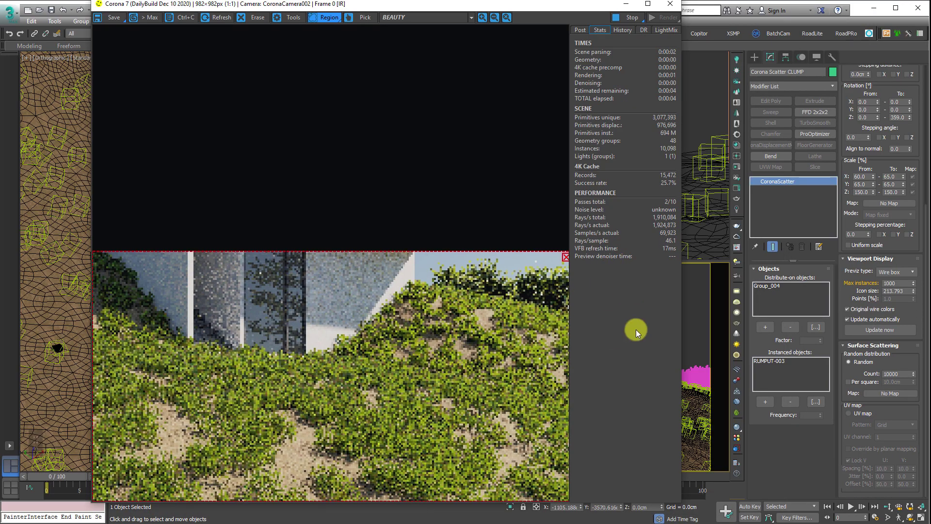
pyautogui.click(899, 374)
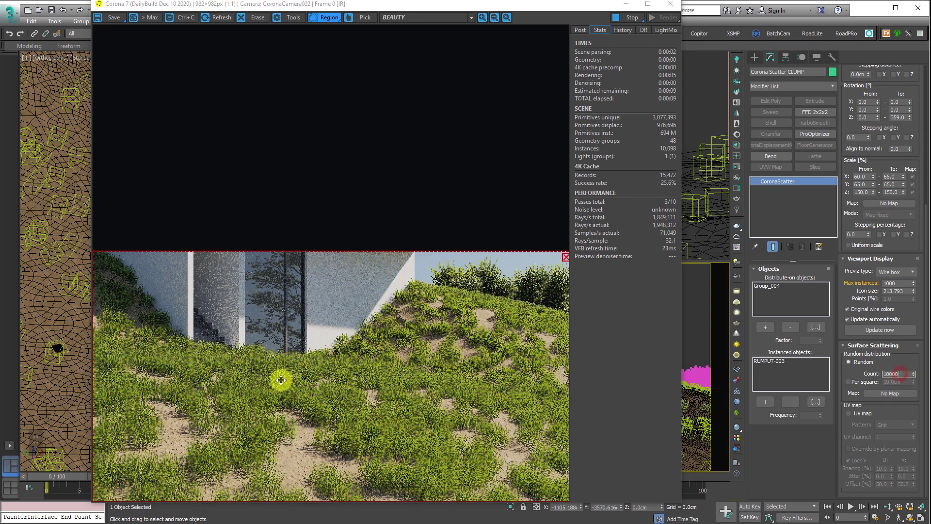
pyautogui.doubleClick(901, 373)
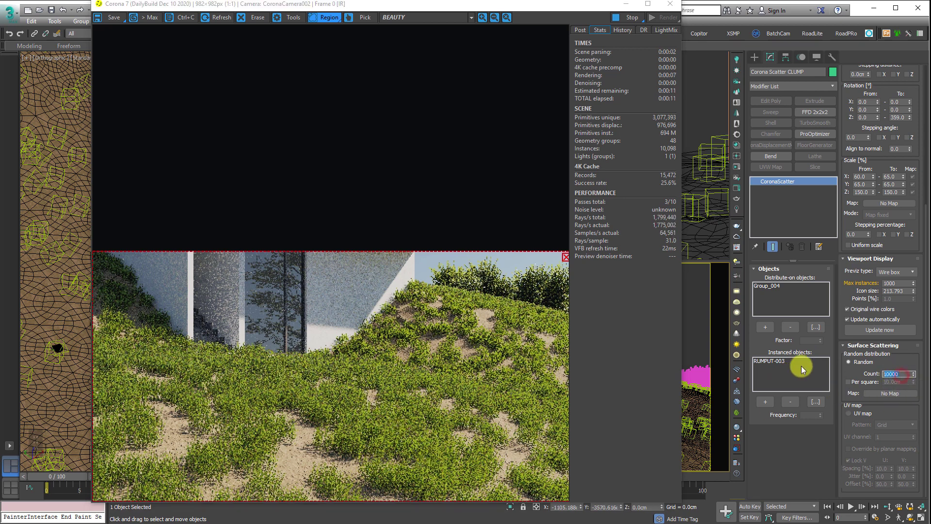
# Step: Set the CLUMP scatter's Count to 1000 and close the interactive render window
pyautogui.write('1')
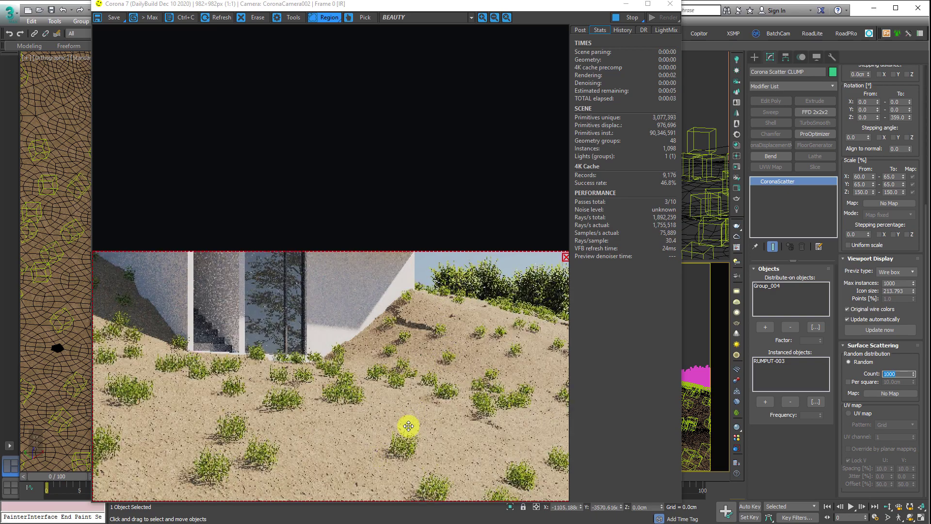
pyautogui.doubleClick(668, 5)
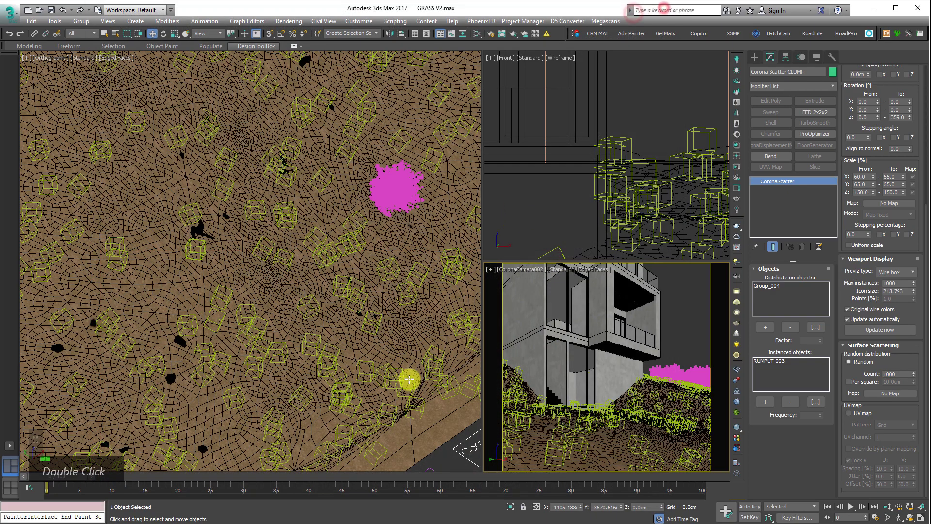
# Step: Enable temporal consistency on the new Corona Scatter FILL and TALL GRASS objects
pyautogui.moveTo(362, 378); pyautogui.dragTo(216, 198, button='middle')
pyautogui.scroll(-5, 217, 197)
pyautogui.keyDown('alt'); pyautogui.moveTo(280, 318); pyautogui.dragTo(315, 325, button='middle'); pyautogui.keyUp('alt')
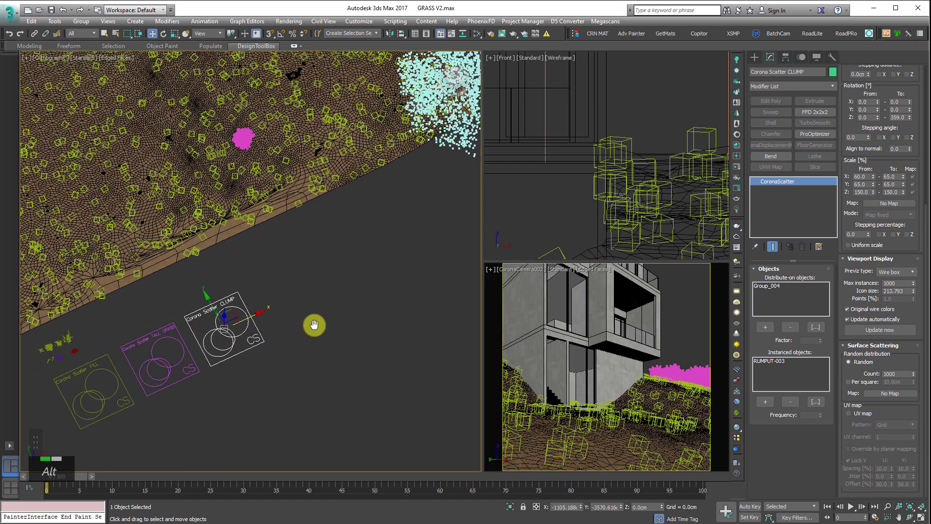
pyautogui.scroll(4, 158, 324)
pyautogui.scroll(2, 278, 297)
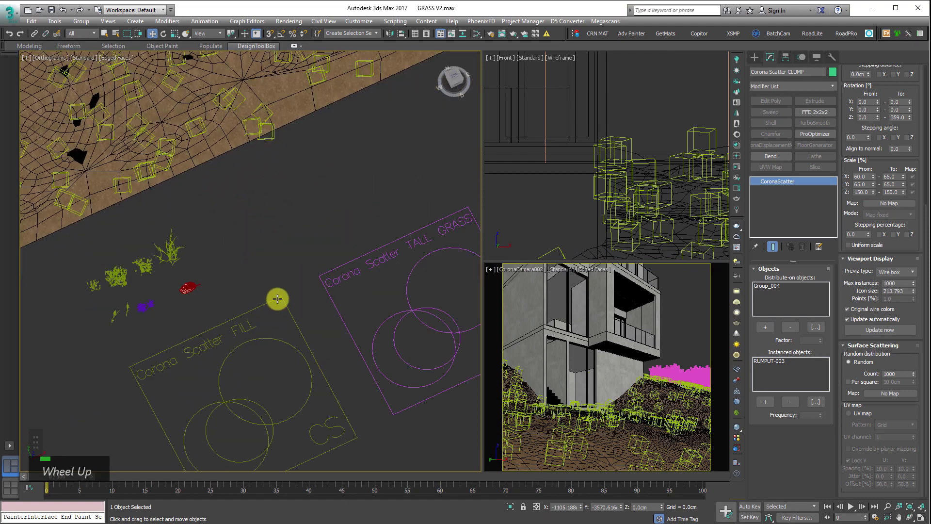
pyautogui.click(711, 297)
pyautogui.scroll(5, 873, 335)
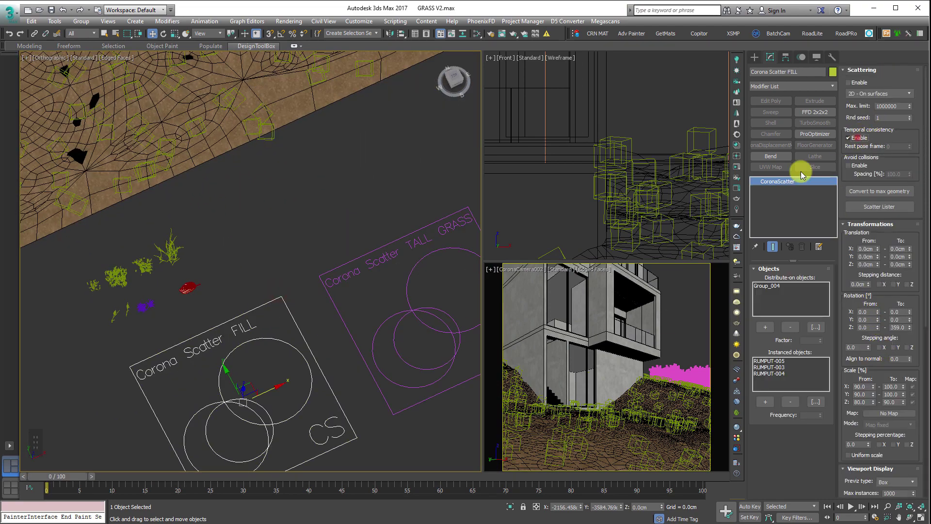
pyautogui.click(430, 262)
pyautogui.moveTo(430, 262); pyautogui.dragTo(218, 337, button='middle')
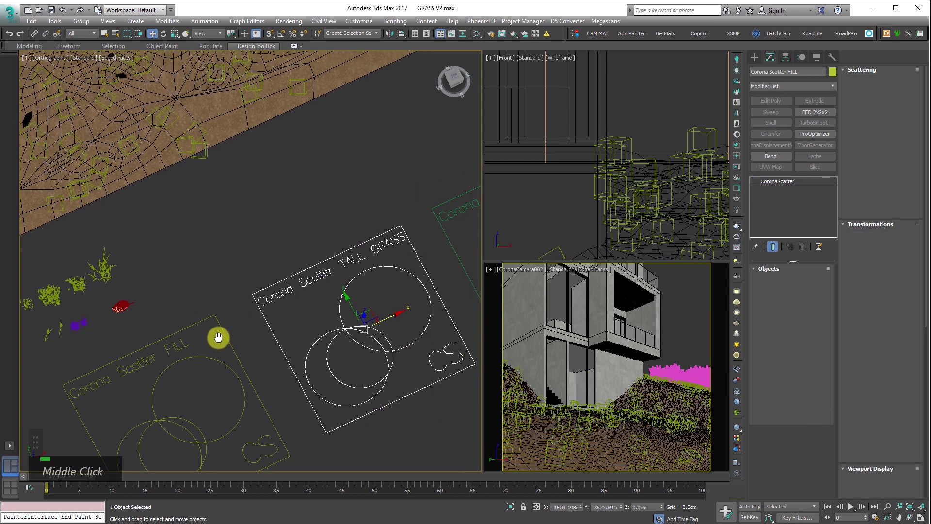
pyautogui.scroll(-3, 217, 337)
pyautogui.click(860, 137)
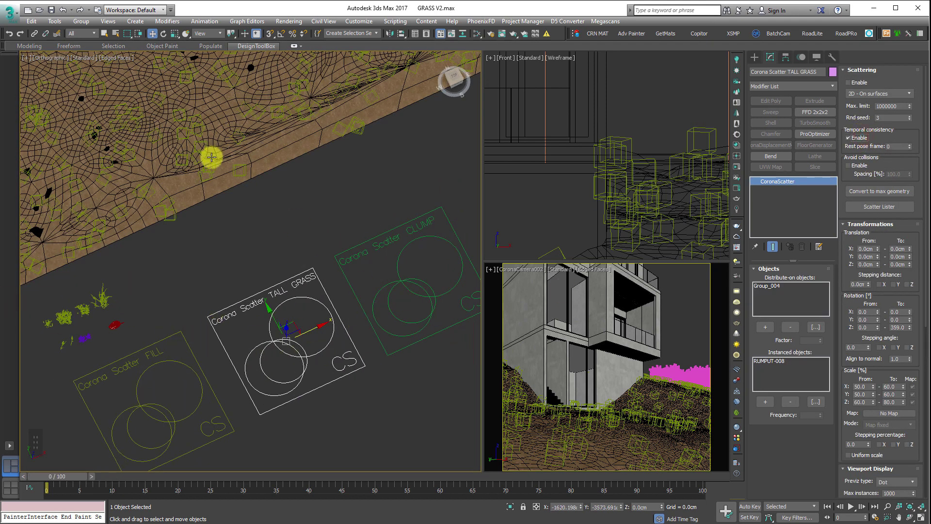
pyautogui.scroll(3, 202, 194)
# Step: Set the Corona Scatter CLUMP object's viewport previz type to Dot and clear the selection
pyautogui.click(630, 251)
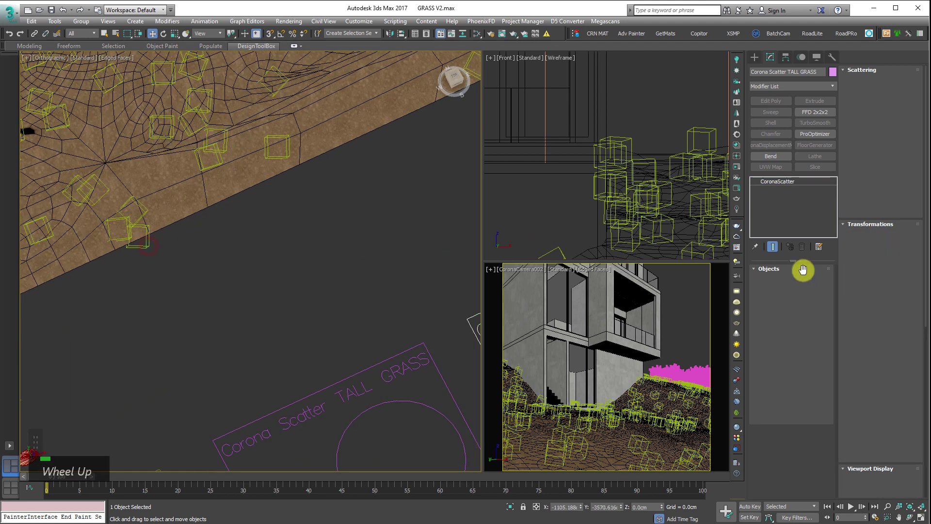
pyautogui.moveTo(884, 378); pyautogui.dragTo(862, 111)
pyautogui.click(896, 271)
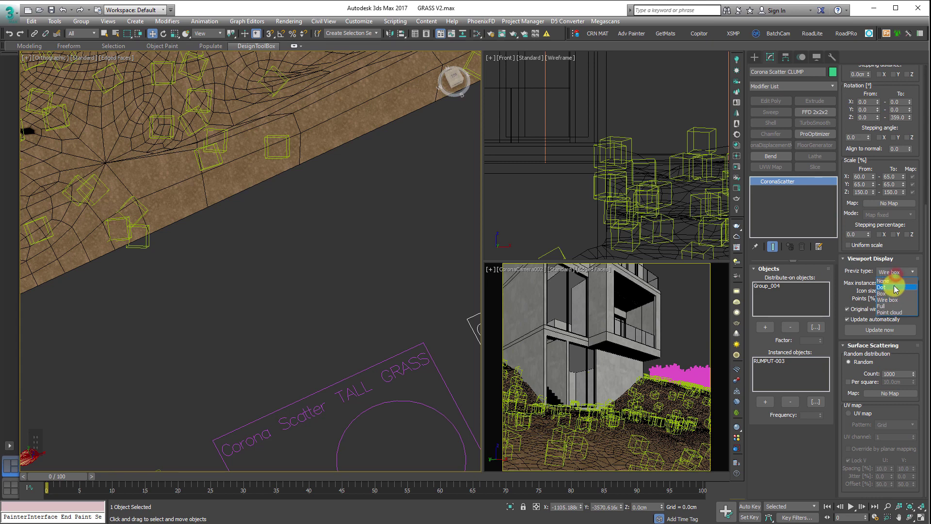
pyautogui.click(892, 286)
pyautogui.moveTo(409, 237); pyautogui.dragTo(369, 295, button='middle')
pyautogui.click(315, 304)
pyautogui.scroll(-3, 272, 306)
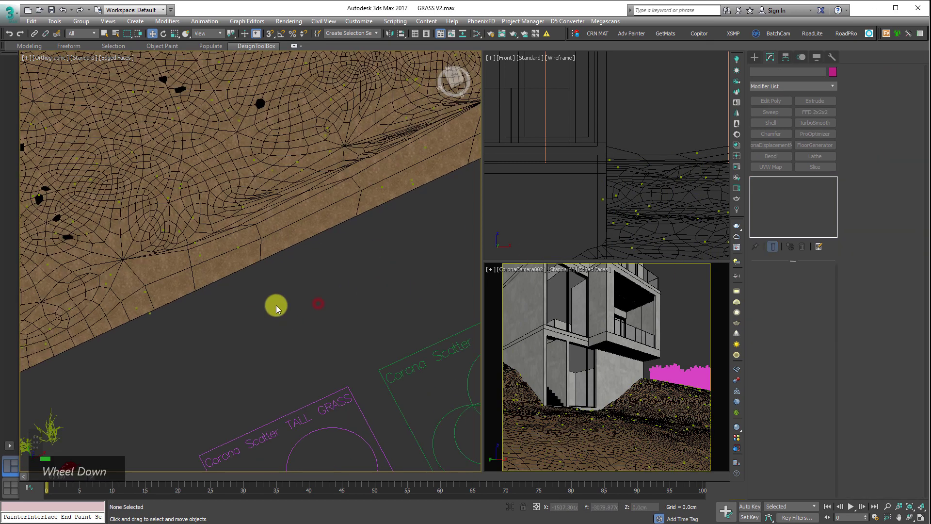
# Step: Open the scatter list in the Corona Lister and select the new FILL, TALL GRASS and CLUMP scatters there
pyautogui.click(736, 104)
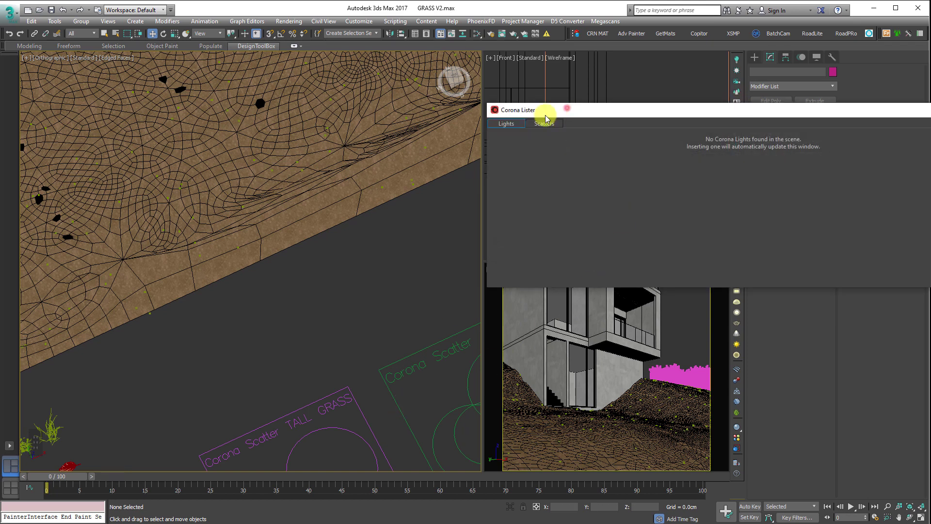
pyautogui.moveTo(545, 115); pyautogui.dragTo(253, 160)
pyautogui.click(252, 167)
pyautogui.scroll(-2, 258, 261)
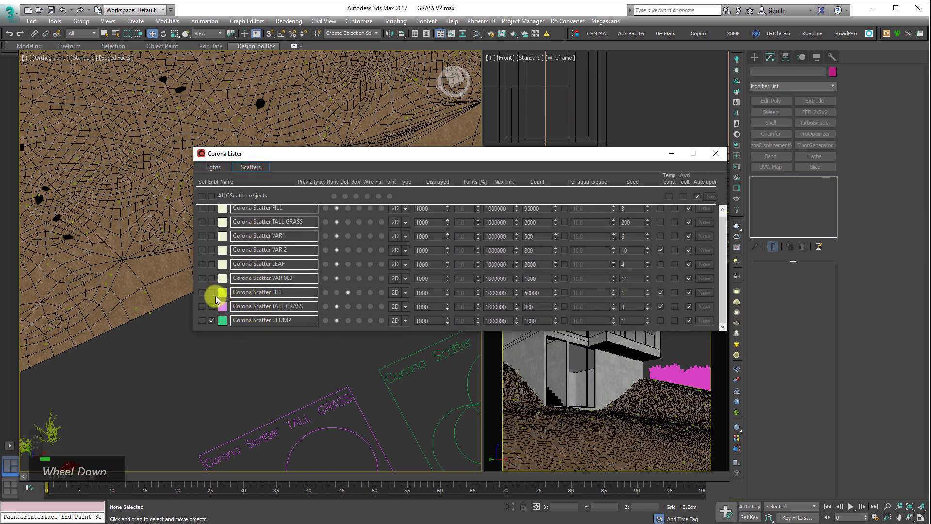
pyautogui.moveTo(205, 293); pyautogui.dragTo(207, 319)
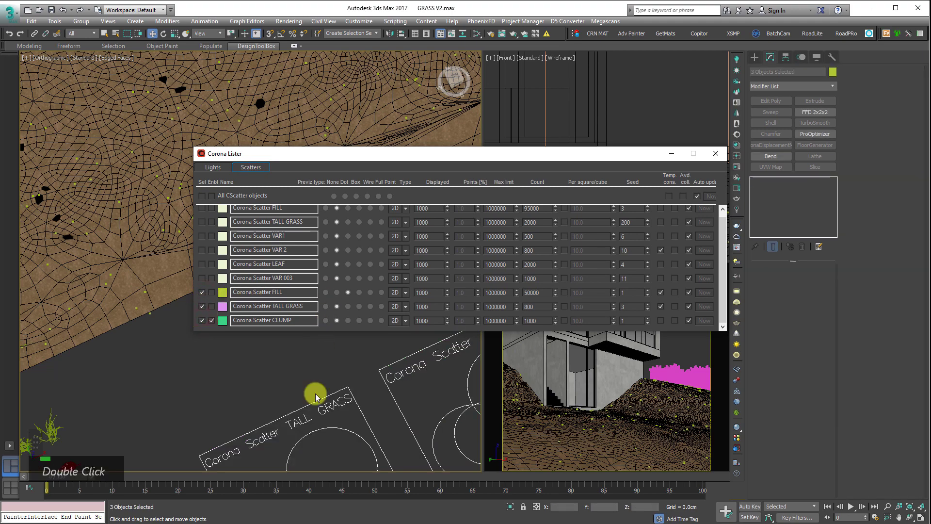
# Step: Examine the selected scatters and the older scatter set in the orthographic view, and close the Corona Lister
pyautogui.moveTo(312, 395); pyautogui.dragTo(183, 426, button='middle')
pyautogui.scroll(-3, 239, 422)
pyautogui.moveTo(239, 421); pyautogui.dragTo(291, 396, button='middle')
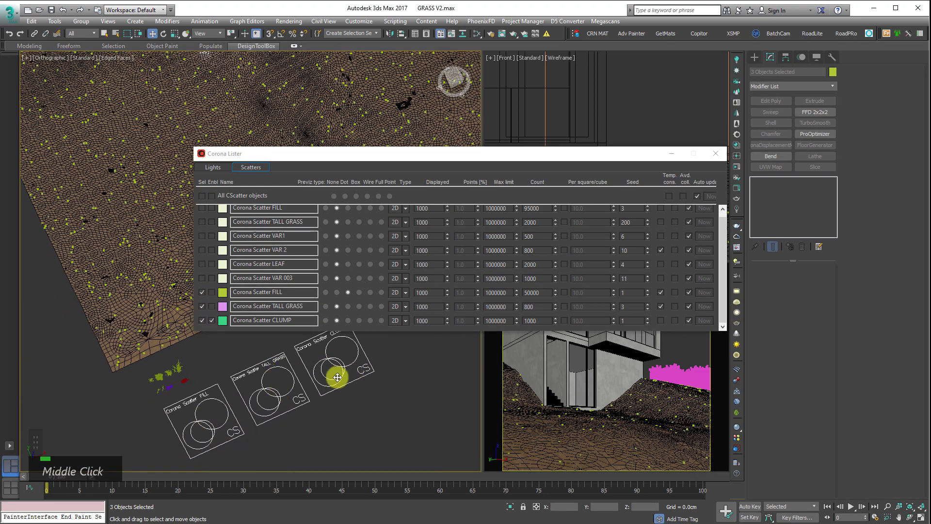
pyautogui.scroll(-4, 326, 384)
pyautogui.scroll(3, 150, 266)
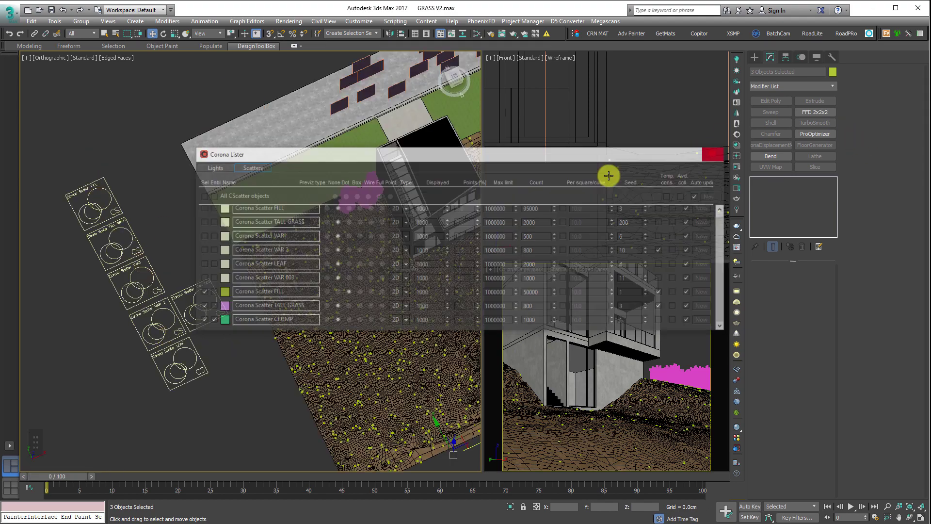
pyautogui.click(715, 153)
# Step: Clear the selection, start the interactive Corona render and place its window so the scatter icons stay reachable
pyautogui.moveTo(281, 58); pyautogui.dragTo(210, 225, button='middle')
pyautogui.scroll(5, 341, 305)
pyautogui.rightClick(359, 228)
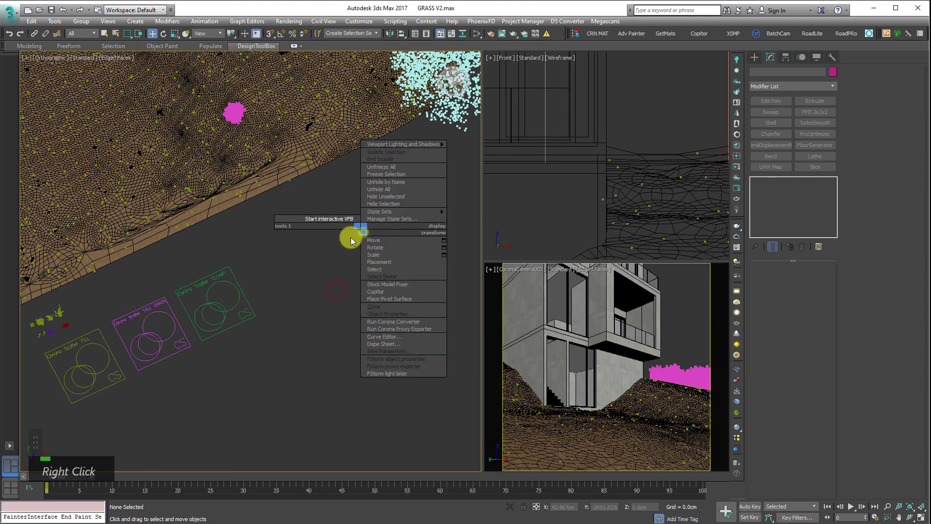
pyautogui.click(344, 222)
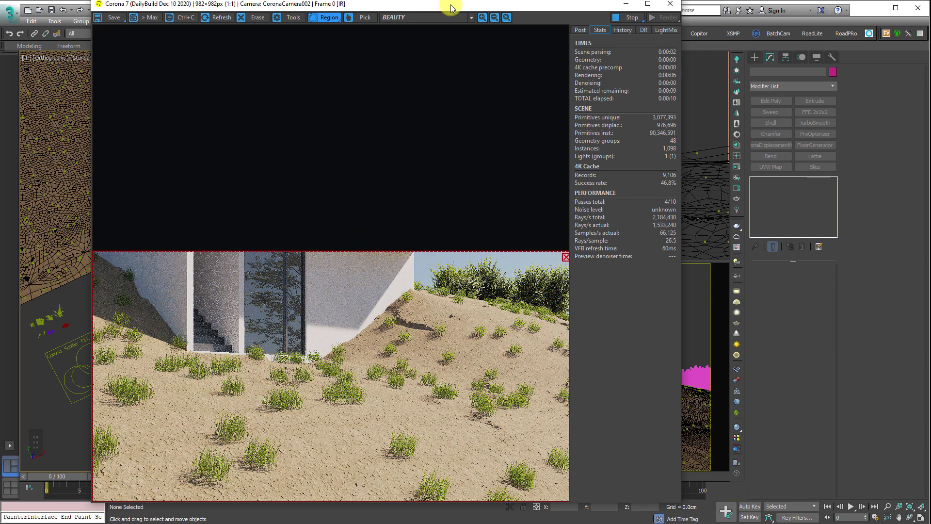
pyautogui.moveTo(451, 7); pyautogui.dragTo(664, 1)
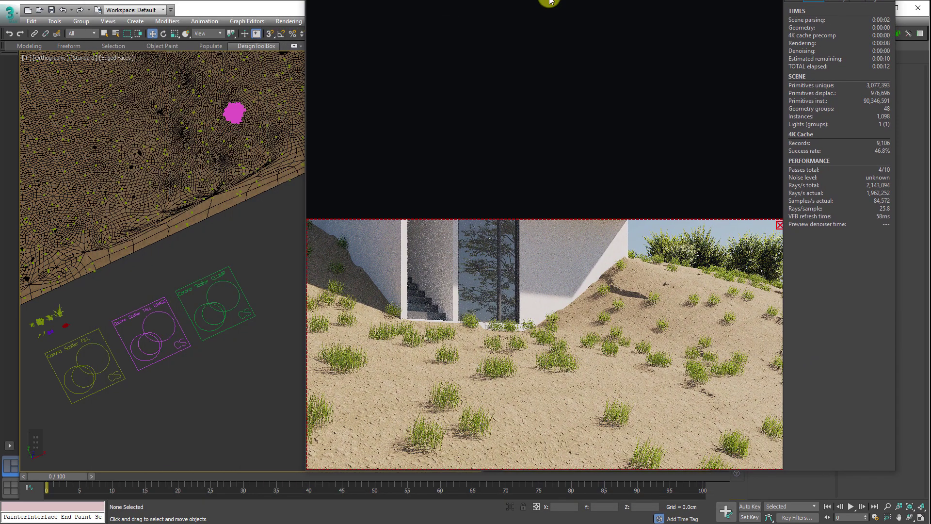
pyautogui.moveTo(467, 0); pyautogui.dragTo(303, 6)
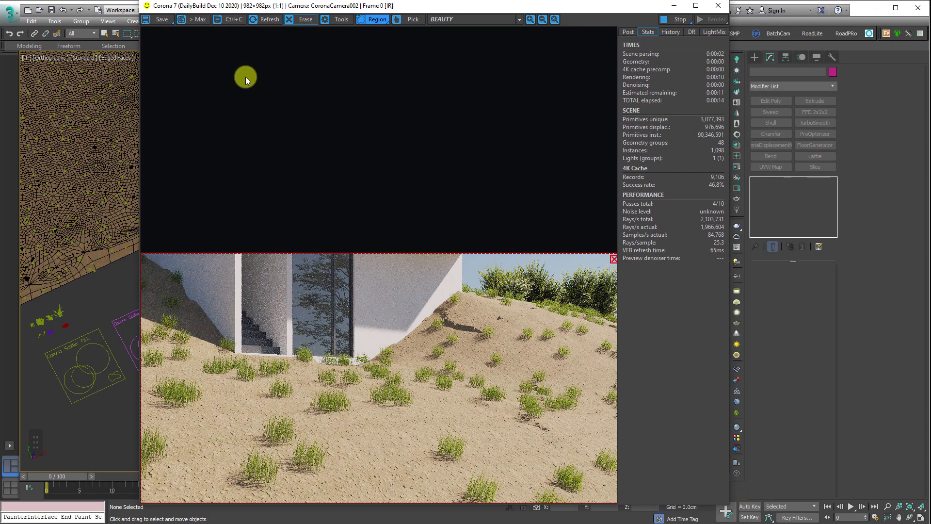
# Step: Enable scattering on the Corona Scatter FILL object and turn off its temporal consistency
pyautogui.click(120, 316)
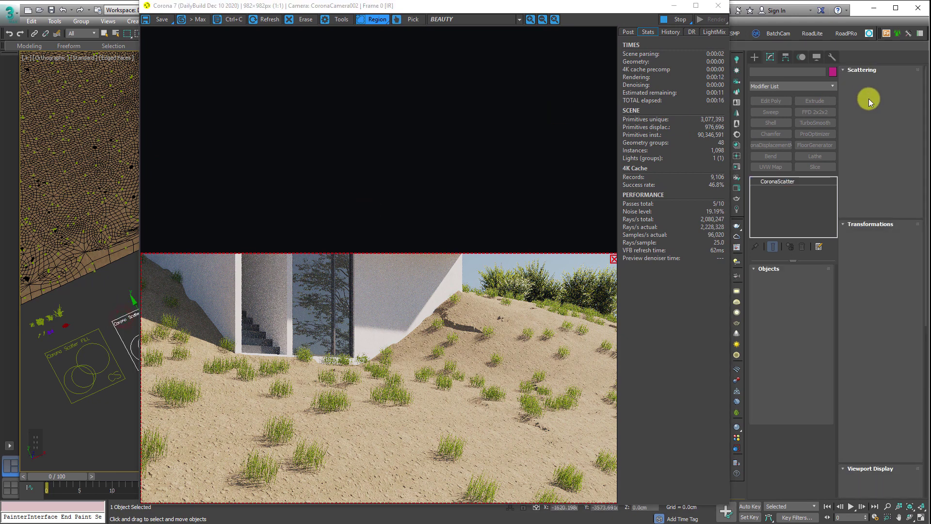
pyautogui.click(858, 166)
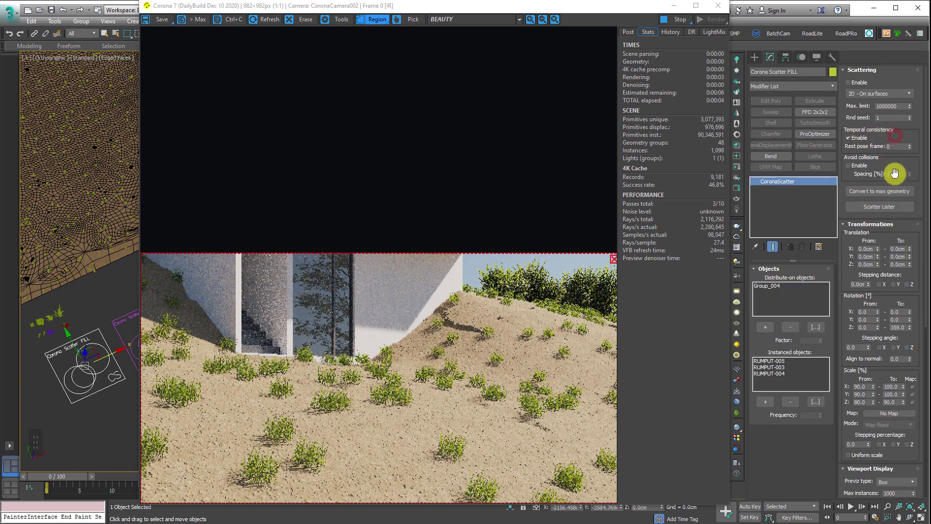
pyautogui.click(851, 82)
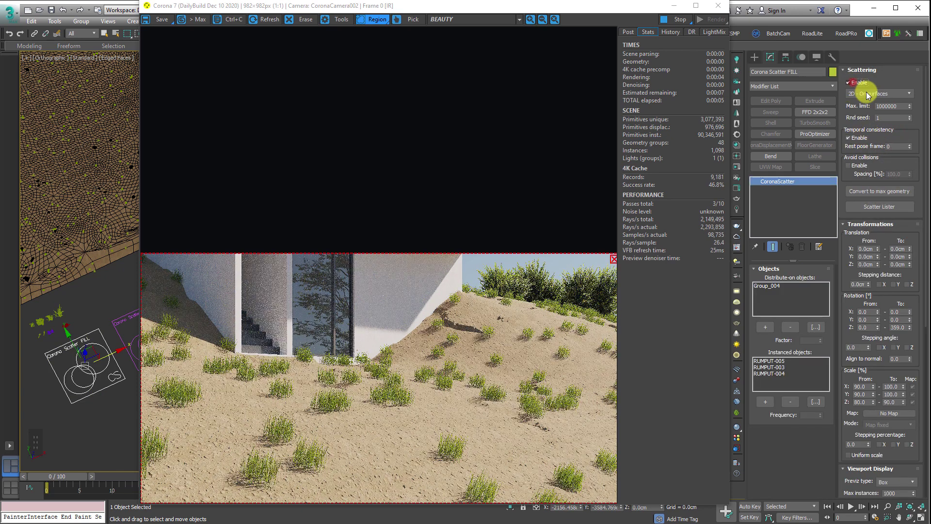
pyautogui.click(860, 140)
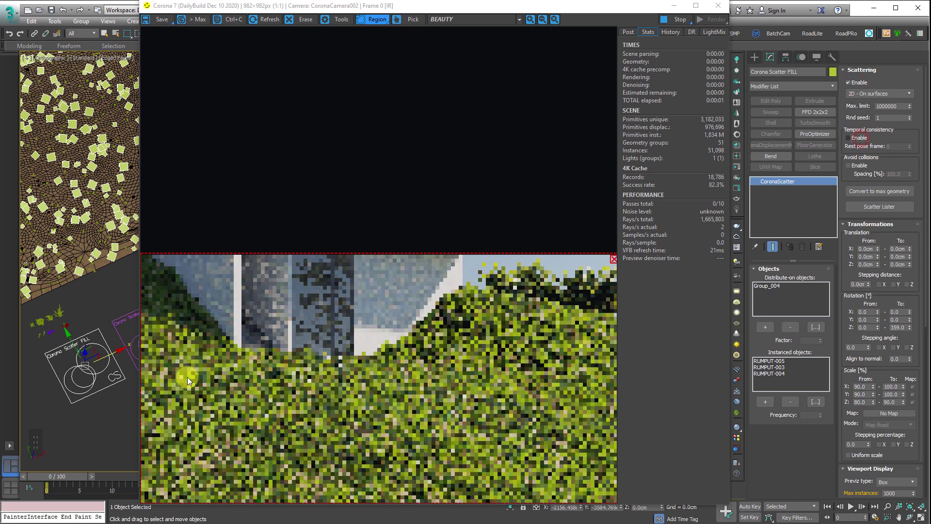
# Step: Set the Z scale range of the Corona Scatter CLUMP object to 200% in both From and To
pyautogui.moveTo(102, 350); pyautogui.dragTo(104, 323, button='middle')
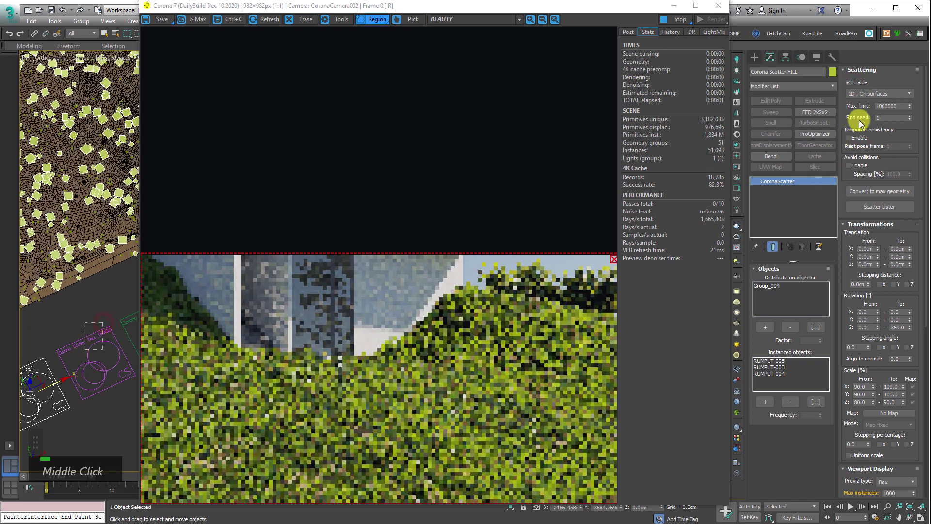
pyautogui.click(859, 139)
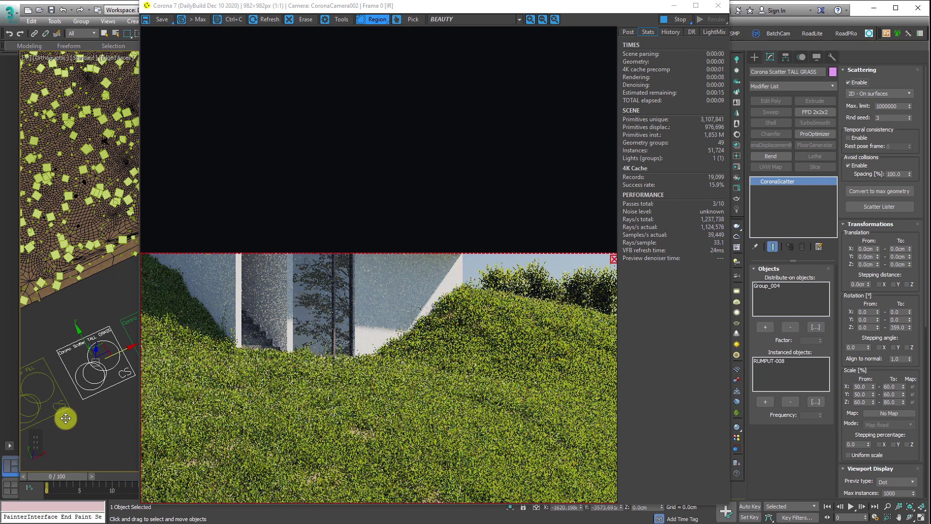
pyautogui.moveTo(42, 381); pyautogui.dragTo(31, 421, button='middle')
pyautogui.moveTo(69, 350); pyautogui.dragTo(56, 329, button='middle')
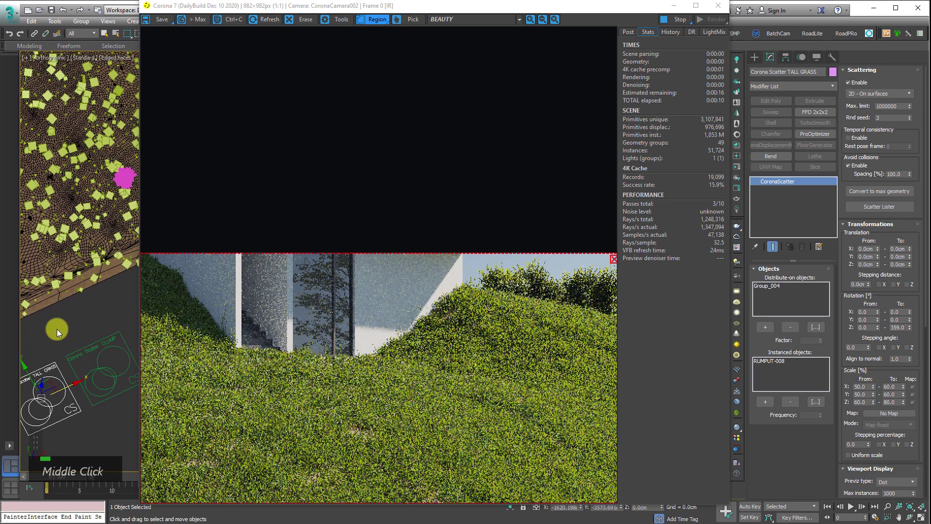
pyautogui.click(106, 378)
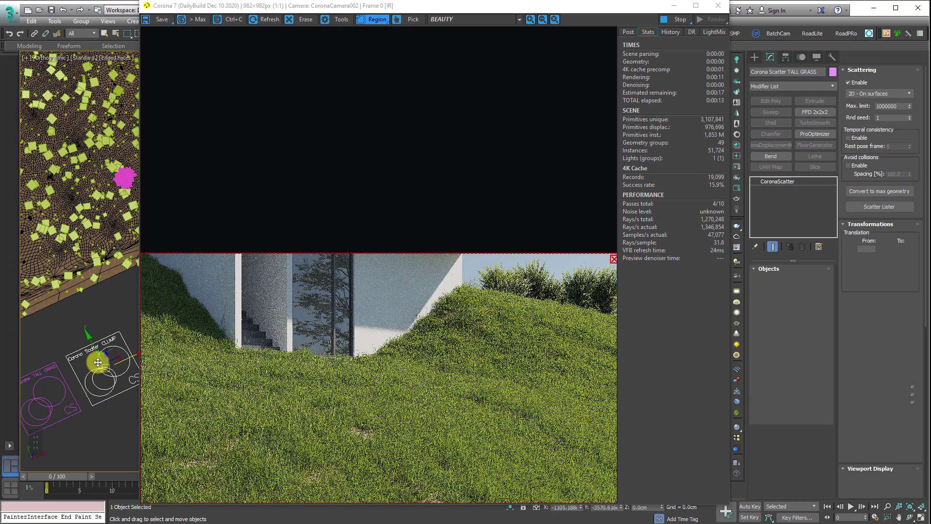
pyautogui.click(336, 423)
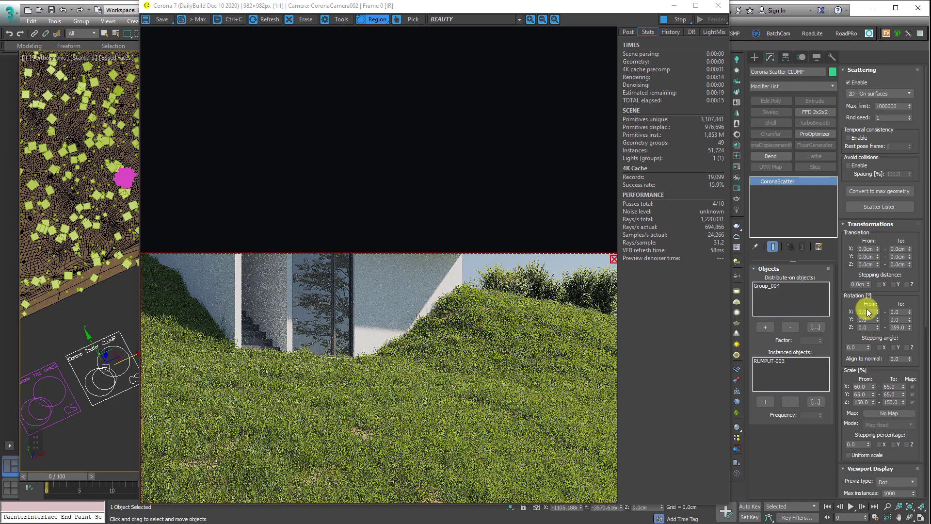
pyautogui.scroll(-5, 896, 264)
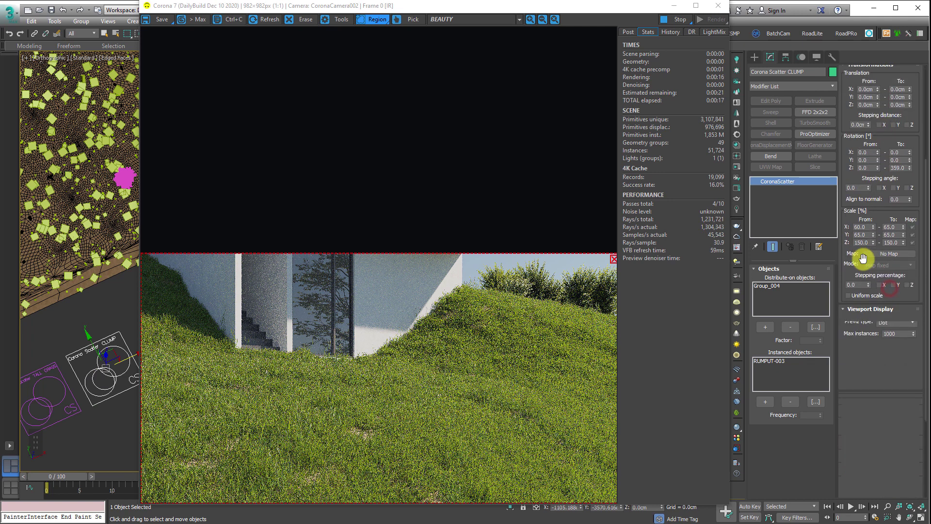
pyautogui.doubleClick(862, 242)
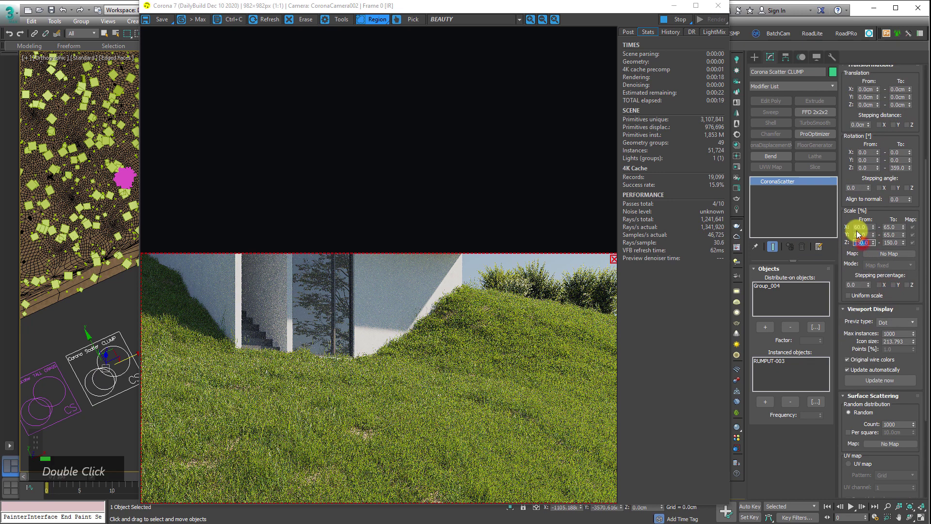
pyautogui.write('200')
pyautogui.write('200')
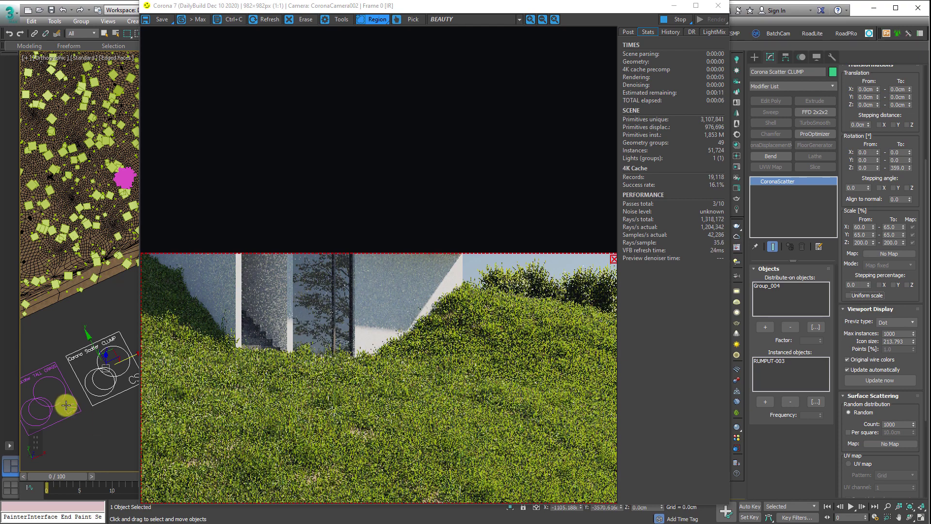
# Step: Switch the camera viewport to CoronaCamera001 with nothing selected and reposition the render window
pyautogui.click(103, 423)
pyautogui.moveTo(588, 8); pyautogui.dragTo(385, 0)
pyautogui.click(676, 318)
pyautogui.press('c')
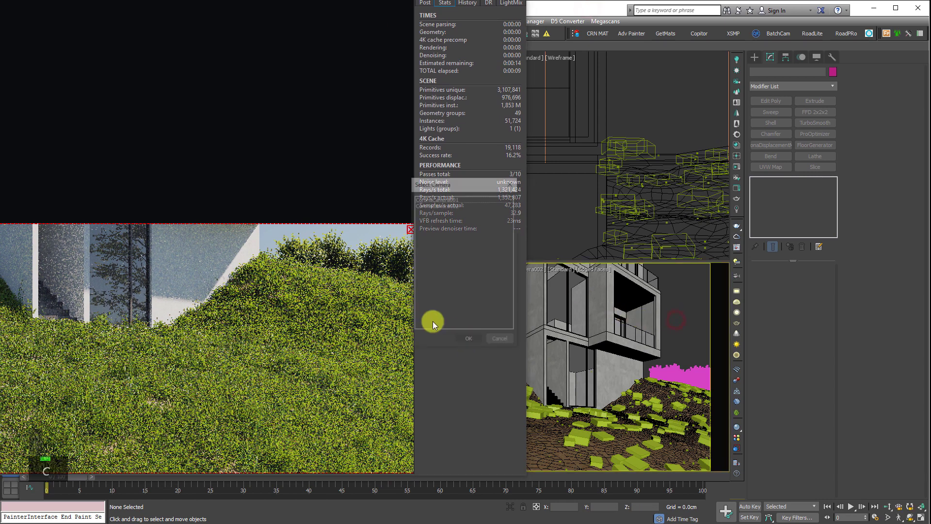
pyautogui.doubleClick(456, 198)
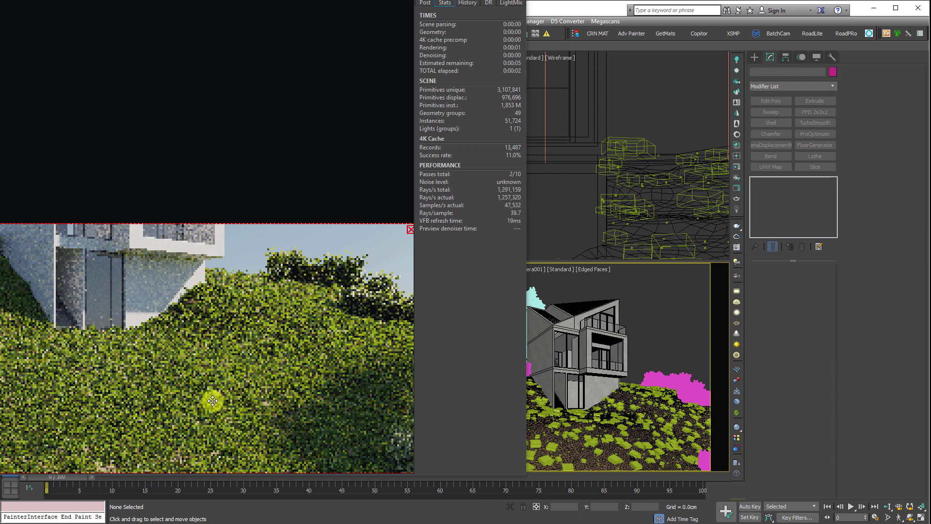
pyautogui.moveTo(233, 0); pyautogui.dragTo(300, 10)
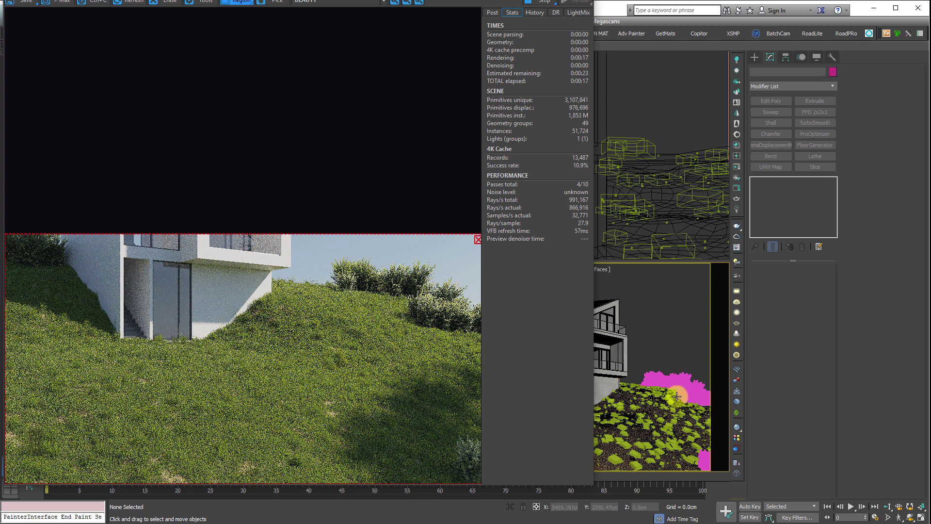
pyautogui.click(658, 247)
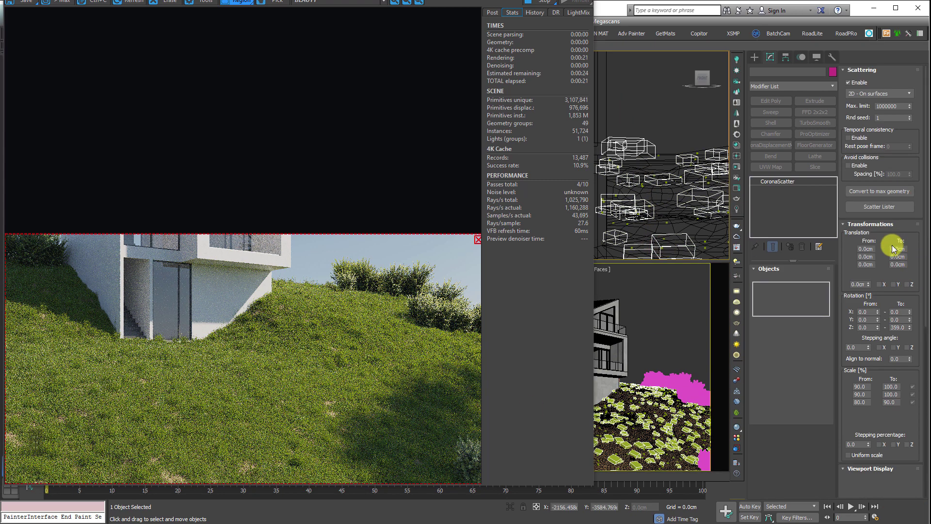
pyautogui.doubleClick(865, 388)
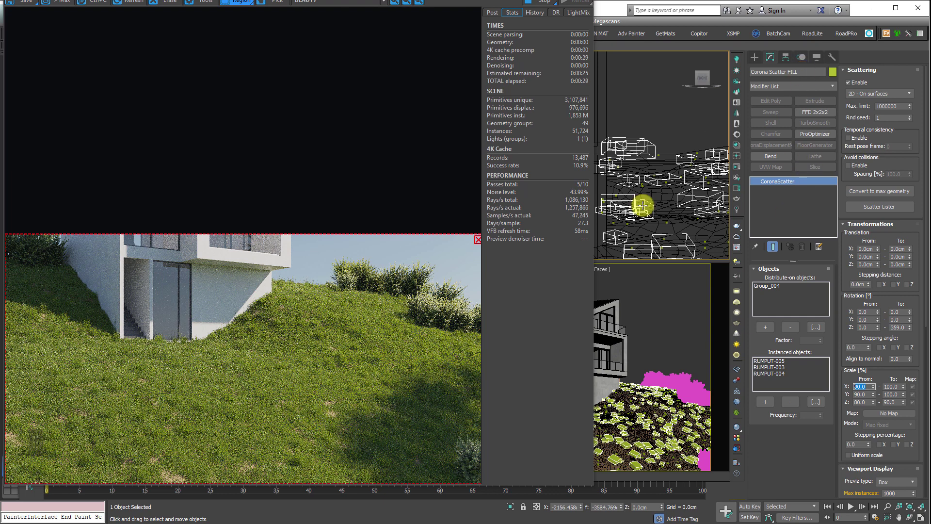
pyautogui.click(615, 458)
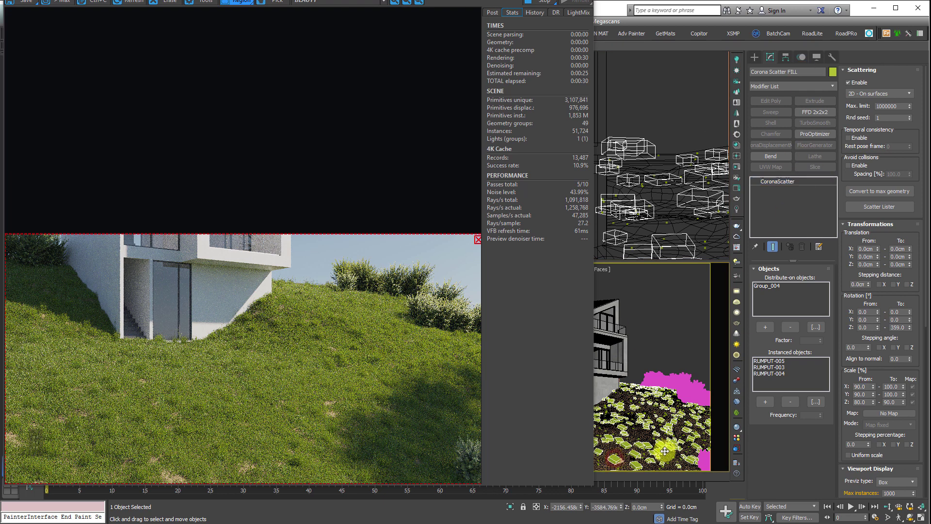
pyautogui.click(808, 180)
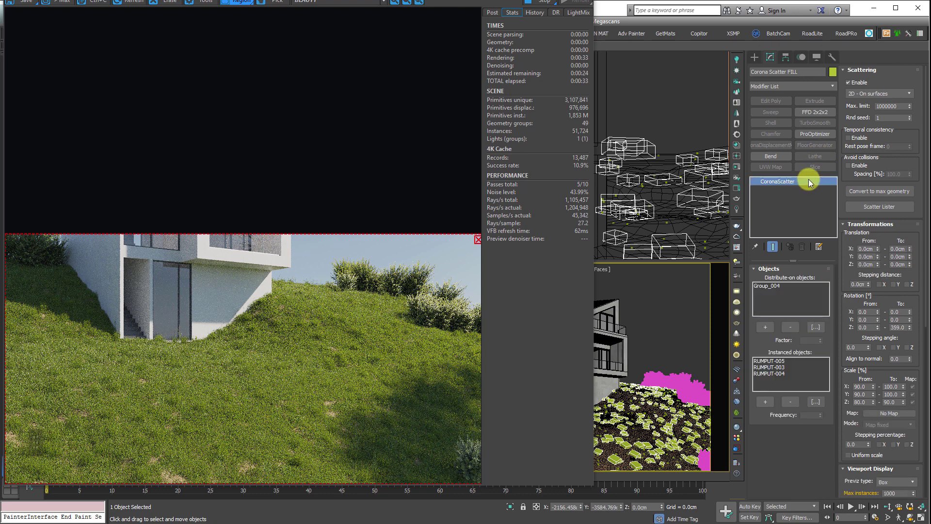
# Step: Set the X and Y scale ranges of the Corona Scatter CLUMP object to 70–80%
pyautogui.moveTo(457, 0); pyautogui.dragTo(99, 14)
pyautogui.scroll(-2, 398, 253)
pyautogui.moveTo(398, 253); pyautogui.dragTo(415, 249, button='middle')
pyautogui.scroll(4, 405, 237)
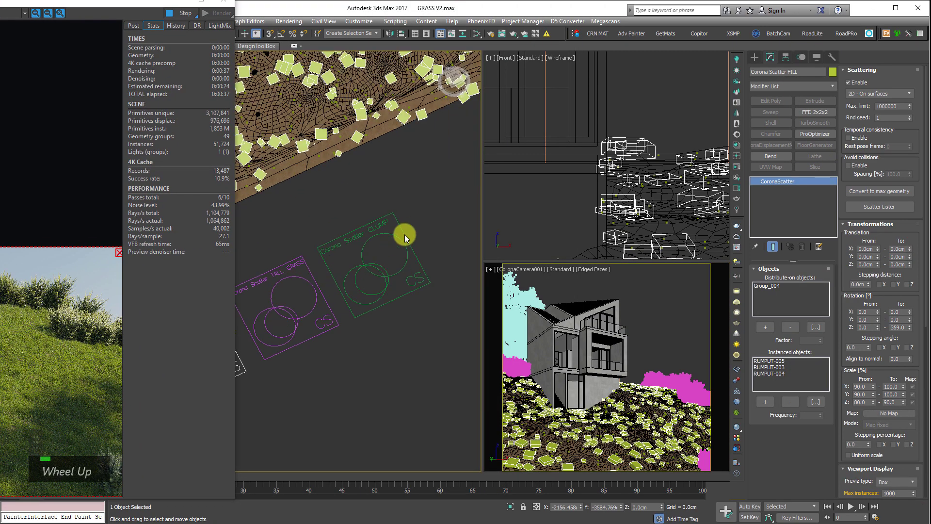
pyautogui.click(401, 292)
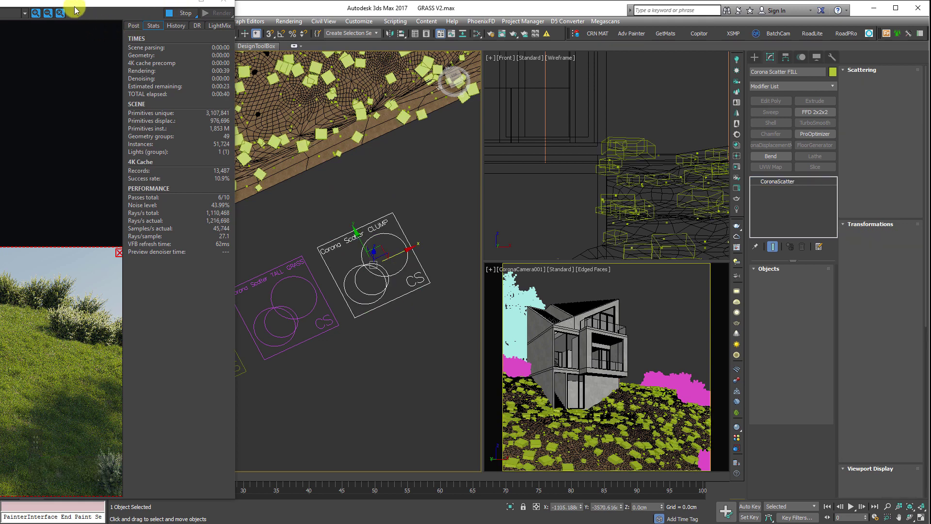
pyautogui.moveTo(70, 4); pyautogui.dragTo(435, 8)
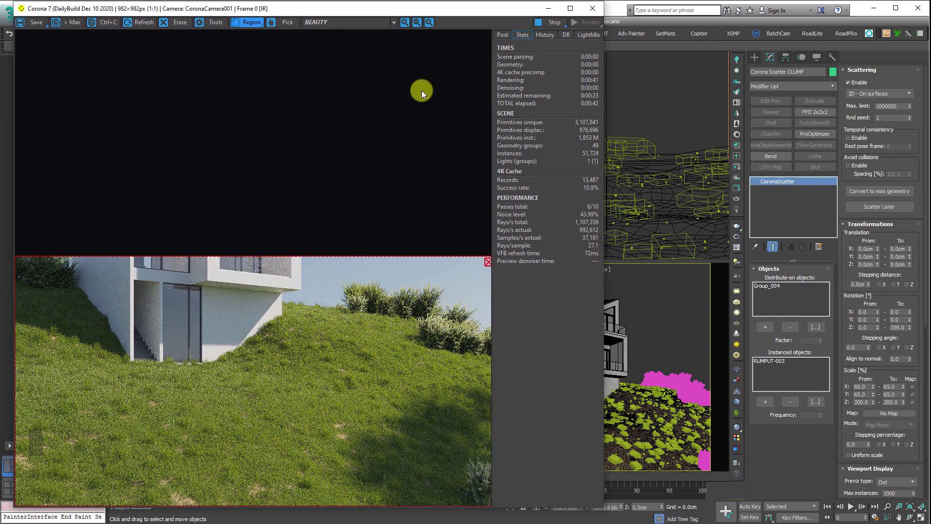
pyautogui.doubleClick(858, 387)
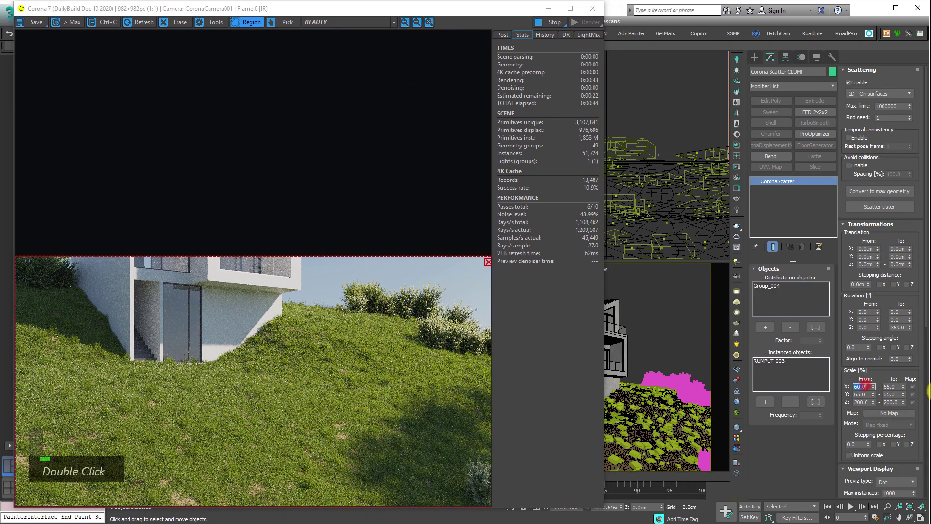
pyautogui.write('70')
pyautogui.press('Tab')
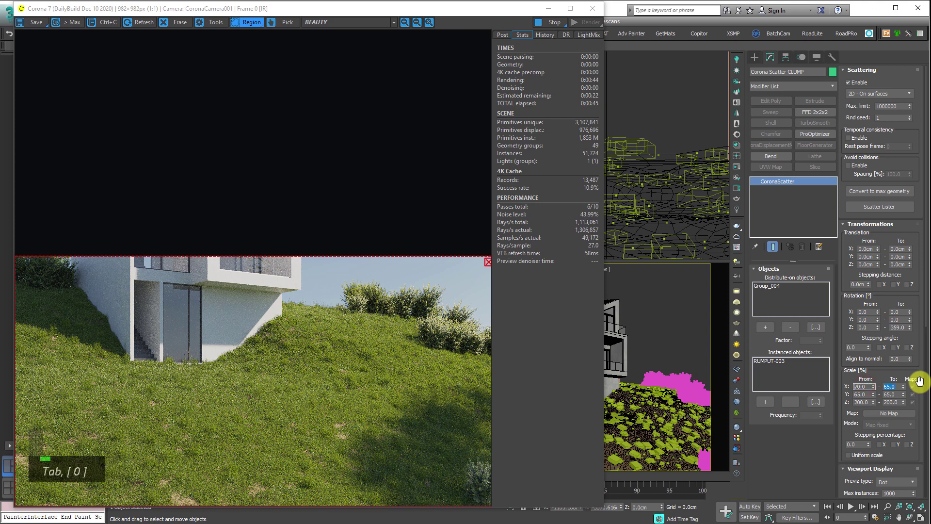
pyautogui.write('80')
pyautogui.press('Tab')
pyautogui.write('7080')
pyautogui.press('Tab')
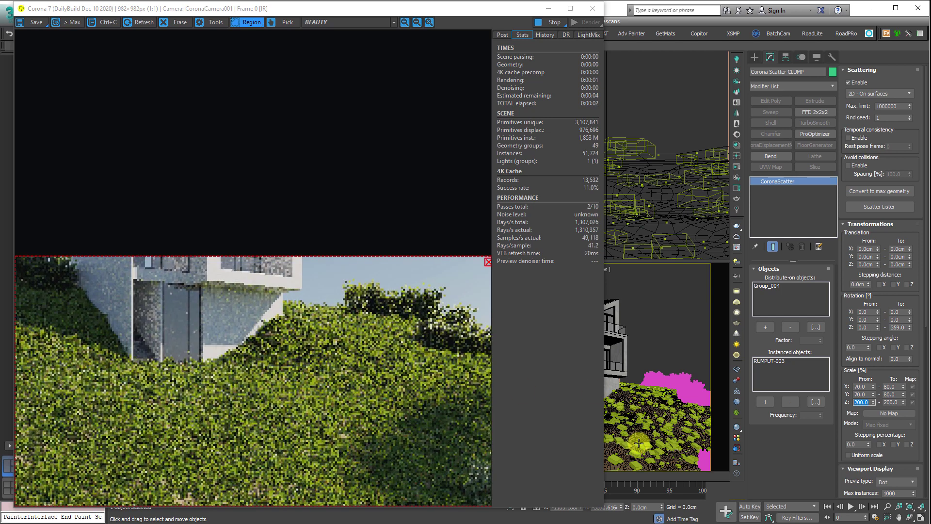
# Step: Change the viewport previz type of the Corona Scatter FILL object from boxes to Dot and deselect it
pyautogui.click(636, 464)
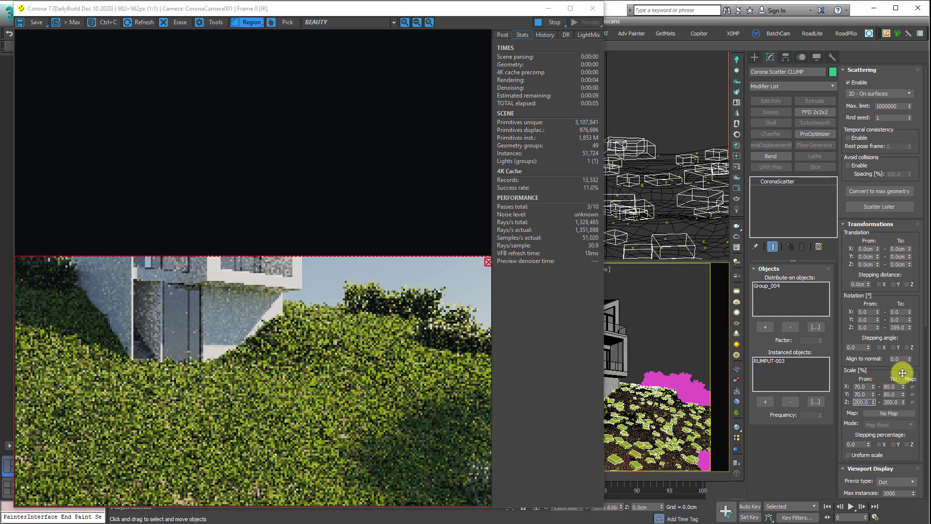
pyautogui.moveTo(894, 374); pyautogui.dragTo(914, 108)
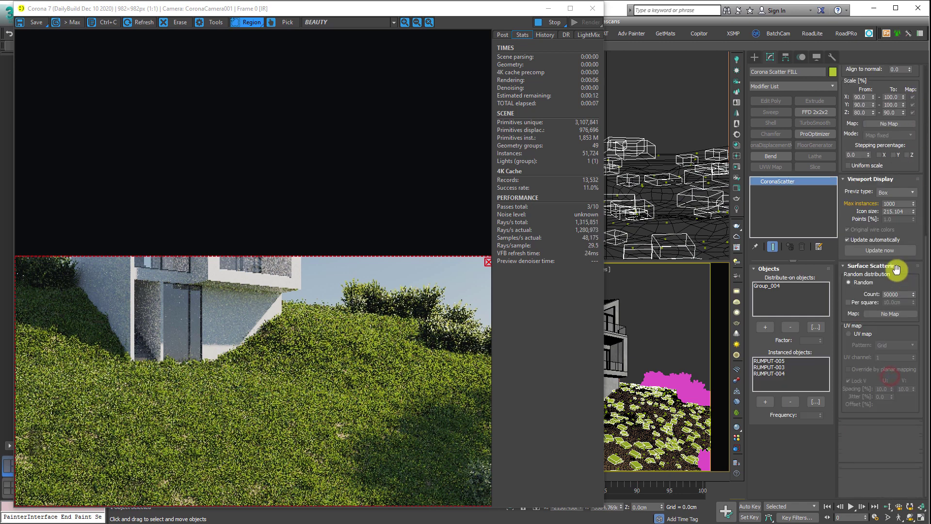
pyautogui.scroll(3, 895, 296)
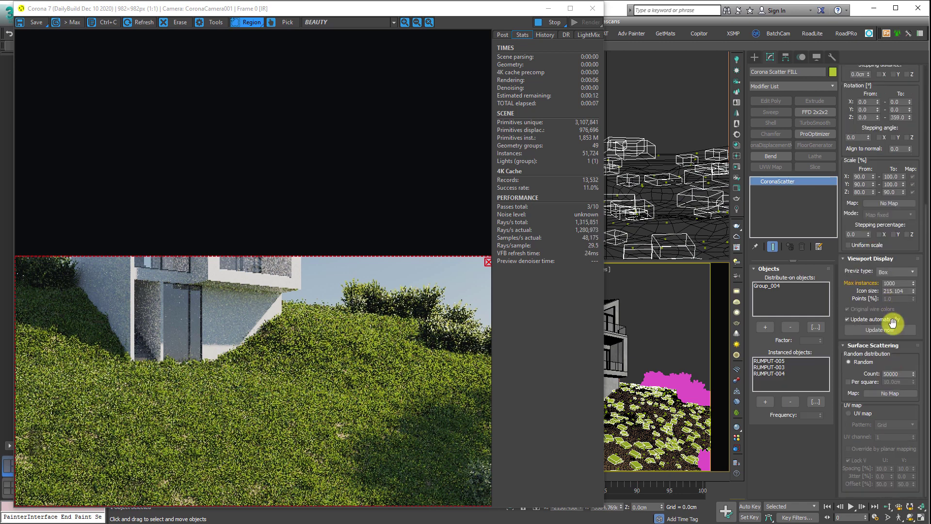
pyautogui.click(903, 271)
pyautogui.click(898, 286)
pyautogui.click(670, 324)
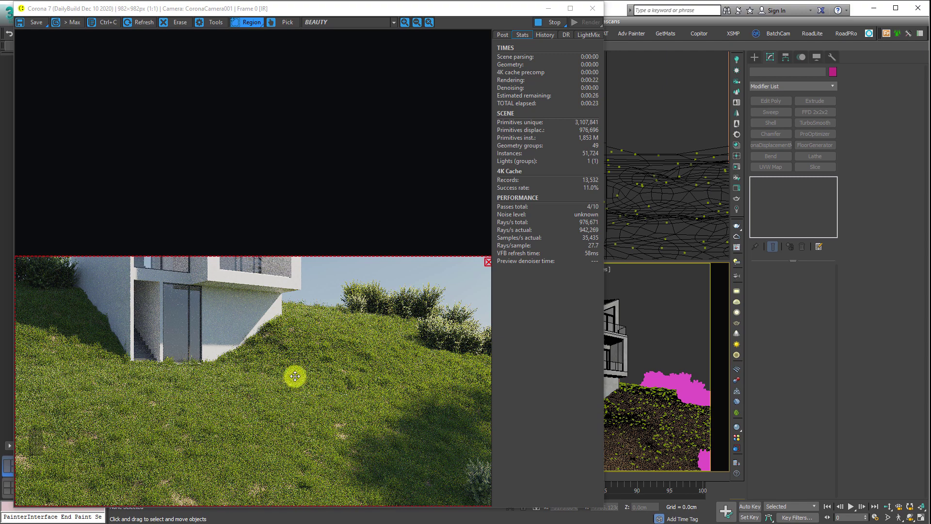
# Step: Stop the interactive render and close the Corona frame buffer
pyautogui.click(543, 25)
pyautogui.click(594, 8)
pyautogui.moveTo(253, 360); pyautogui.dragTo(273, 338, button='middle')
pyautogui.scroll(-5, 274, 338)
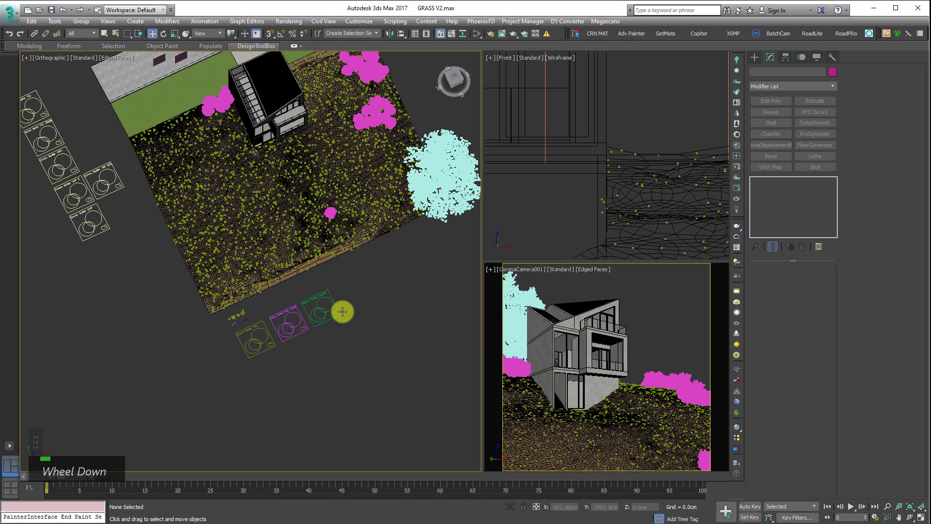
# Step: Select the leafy RUMPUT-006 mesh, one of the two tall stems beside the grass clumps
pyautogui.scroll(8, 363, 297)
pyautogui.keyDown('alt'); pyautogui.moveTo(364, 297); pyautogui.dragTo(353, 319, button='middle'); pyautogui.keyUp('alt')
pyautogui.moveTo(310, 378); pyautogui.dragTo(270, 432)
pyautogui.keyDown('alt'); pyautogui.moveTo(270, 433); pyautogui.dragTo(239, 415, button='middle'); pyautogui.keyUp('alt')
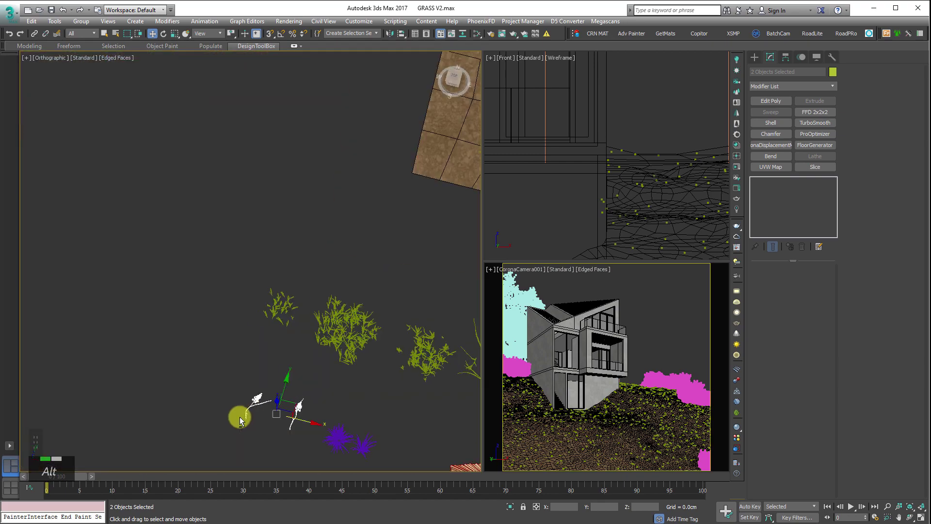
pyautogui.scroll(5, 280, 413)
pyautogui.scroll(-5, 131, 322)
pyautogui.keyDown('alt'); pyautogui.moveTo(208, 372); pyautogui.dragTo(166, 377, button='middle'); pyautogui.keyUp('alt')
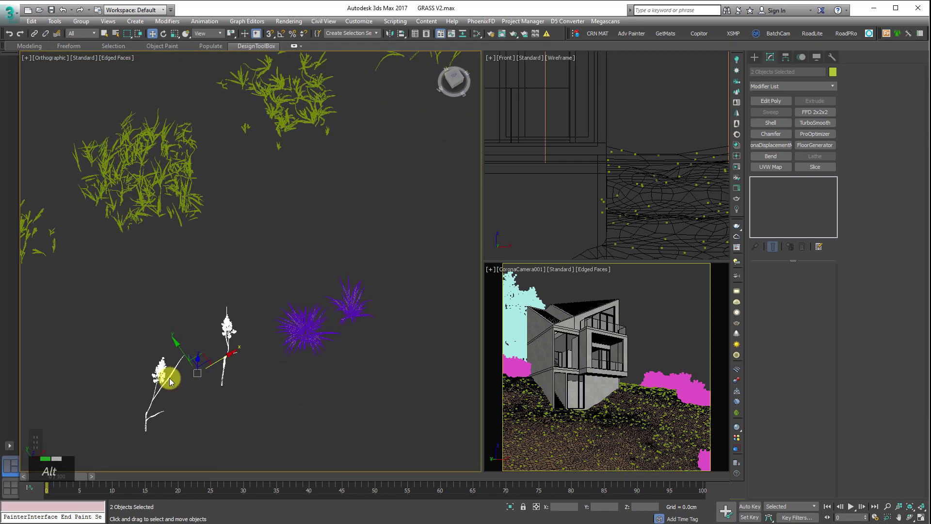
pyautogui.scroll(6, 171, 354)
pyautogui.click(172, 292)
pyautogui.scroll(10, 114, 354)
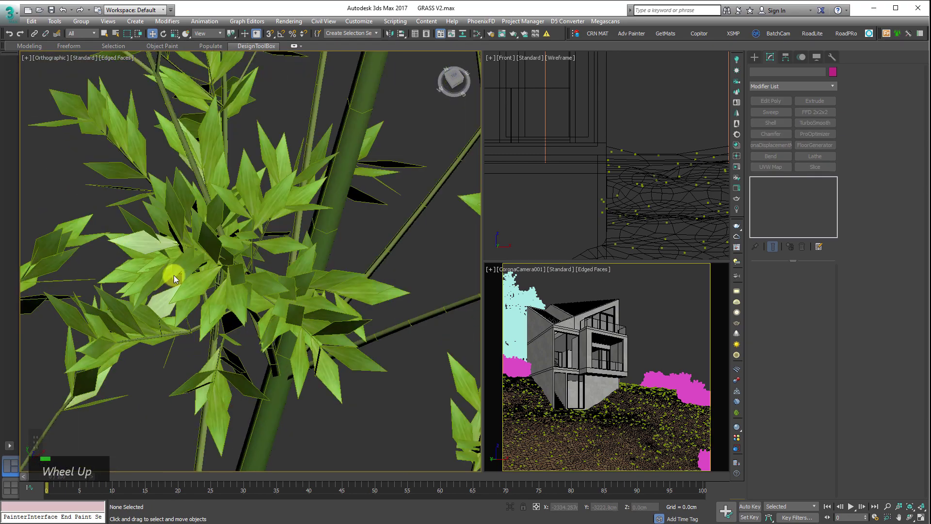
pyautogui.scroll(-5, 173, 281)
pyautogui.click(174, 279)
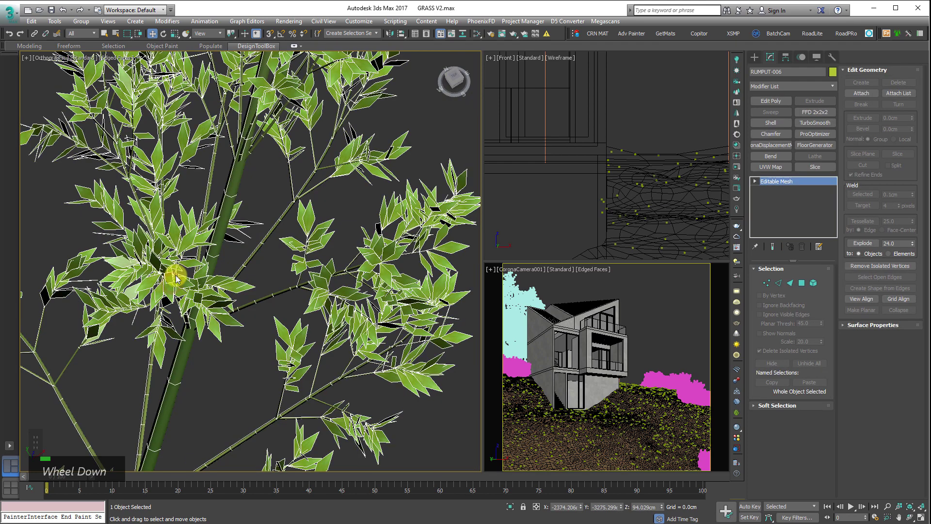
# Step: Open the Slate Material Editor and pick the RUMPUT-006 mesh's multi/sub-object material into an empty area of the view
pyautogui.press('m')
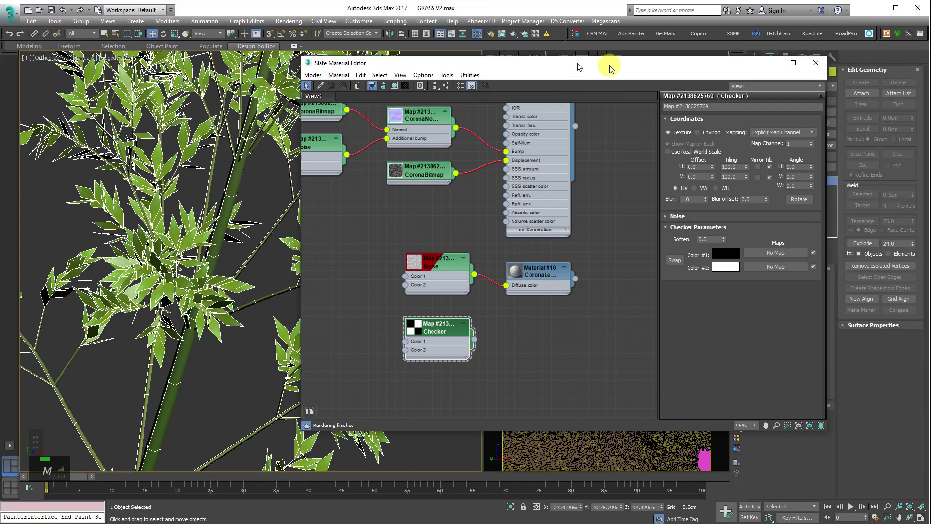
pyautogui.moveTo(473, 206); pyautogui.dragTo(689, 228, button='middle')
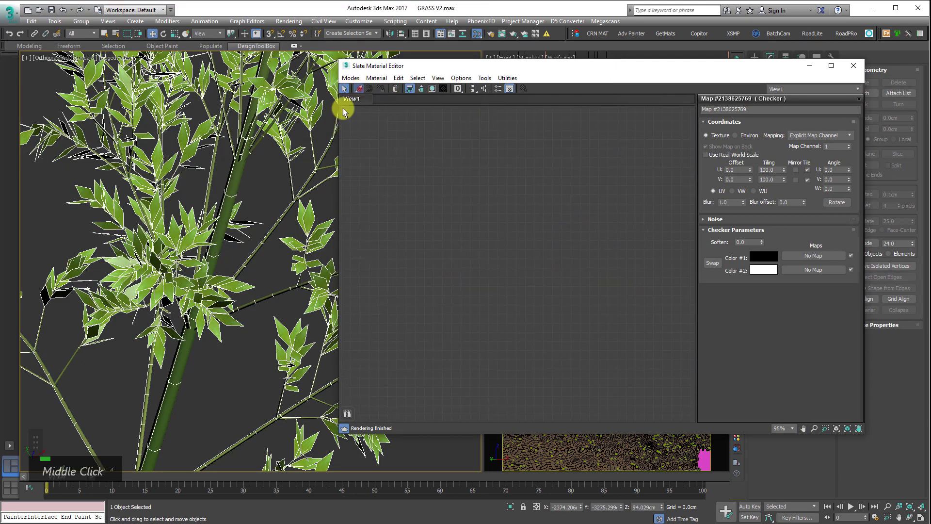
pyautogui.click(152, 280)
pyautogui.scroll(-3, 531, 220)
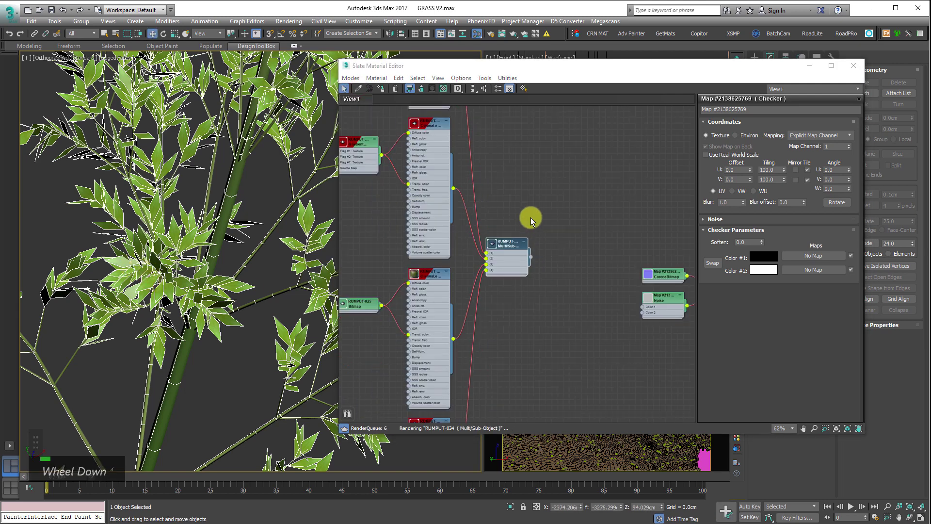
# Step: Lay out all nodes in the material graph and zoom in on the grass material's gradient and bitmap maps
pyautogui.scroll(-6, 530, 215)
pyautogui.scroll(3, 531, 199)
pyautogui.moveTo(535, 188); pyautogui.dragTo(452, 383)
pyautogui.press('l')
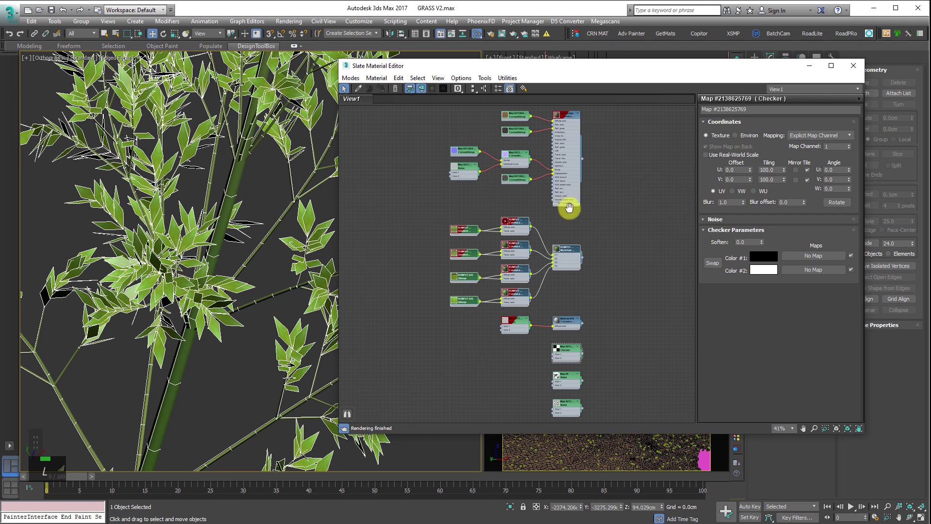
pyautogui.scroll(6, 429, 402)
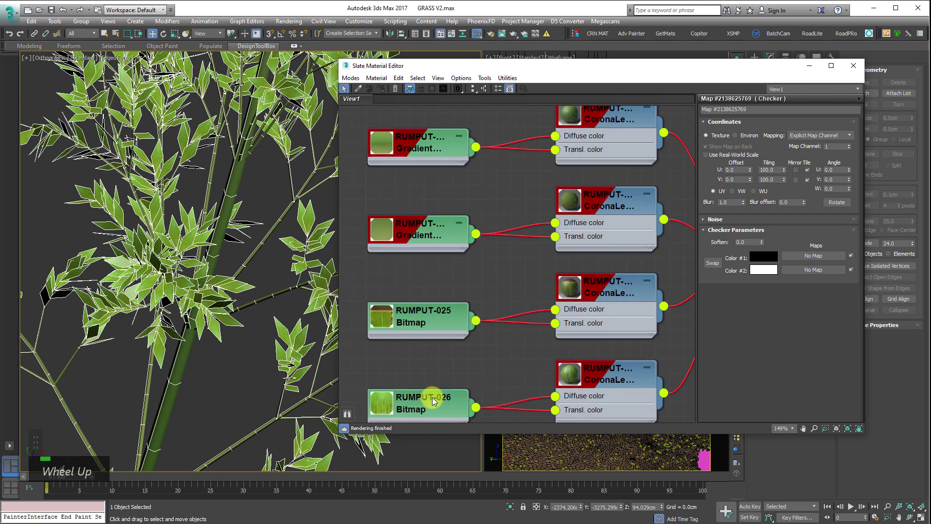
# Step: Open the RUMPUT-026 bitmap's parameters with an enlarged preview and inspect its texture on the leaves up close
pyautogui.moveTo(433, 400); pyautogui.dragTo(454, 427, button='middle')
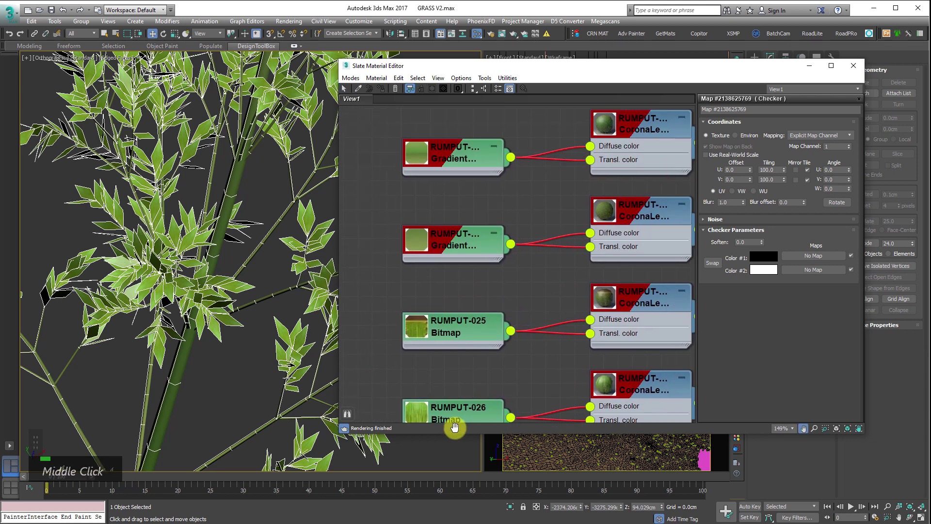
pyautogui.moveTo(560, 397); pyautogui.dragTo(430, 330, button='middle')
pyautogui.doubleClick(394, 310)
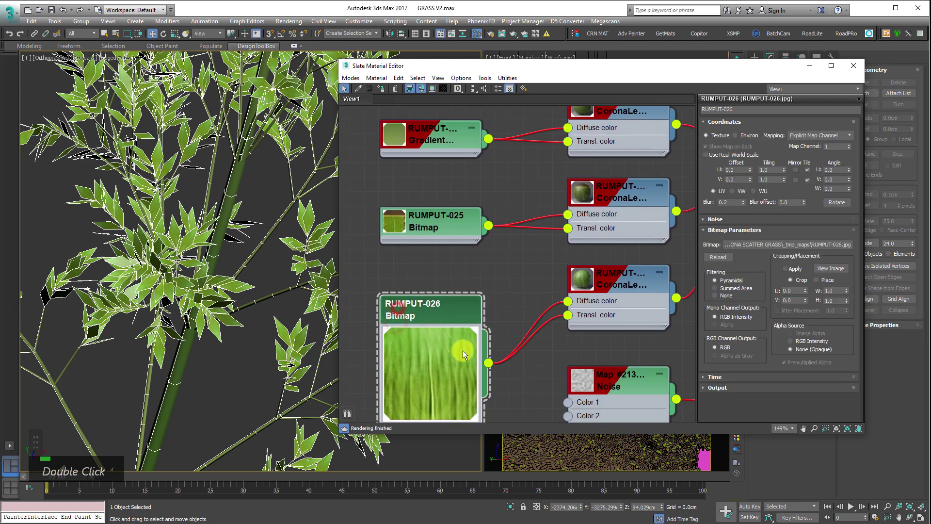
pyautogui.scroll(3, 160, 287)
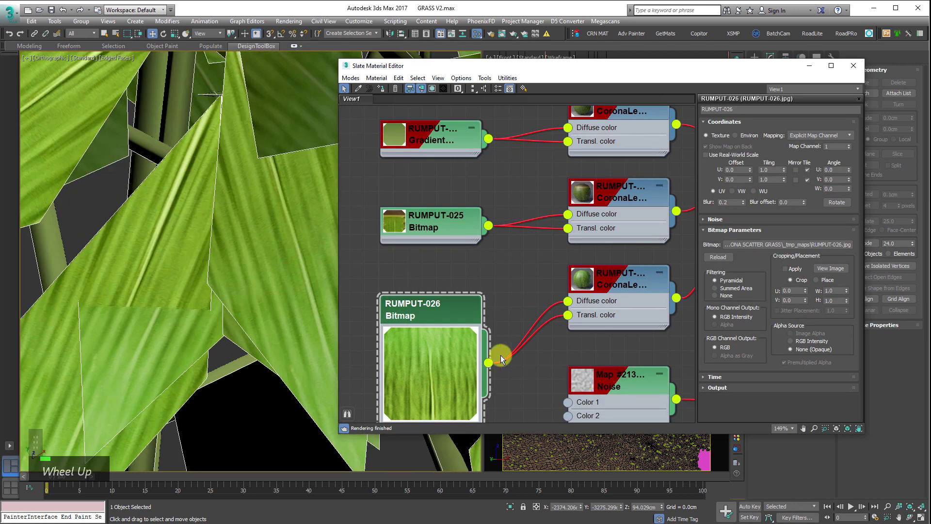
pyautogui.scroll(-1, 461, 291)
# Step: Move the RUMPUT-033 material node apart from the others, open its parameters and disconnect the RUMPUT-026 bitmap from its diffuse color
pyautogui.moveTo(559, 266); pyautogui.dragTo(372, 306)
pyautogui.moveTo(481, 276); pyautogui.dragTo(609, 238, button='middle')
pyautogui.doubleClick(496, 263)
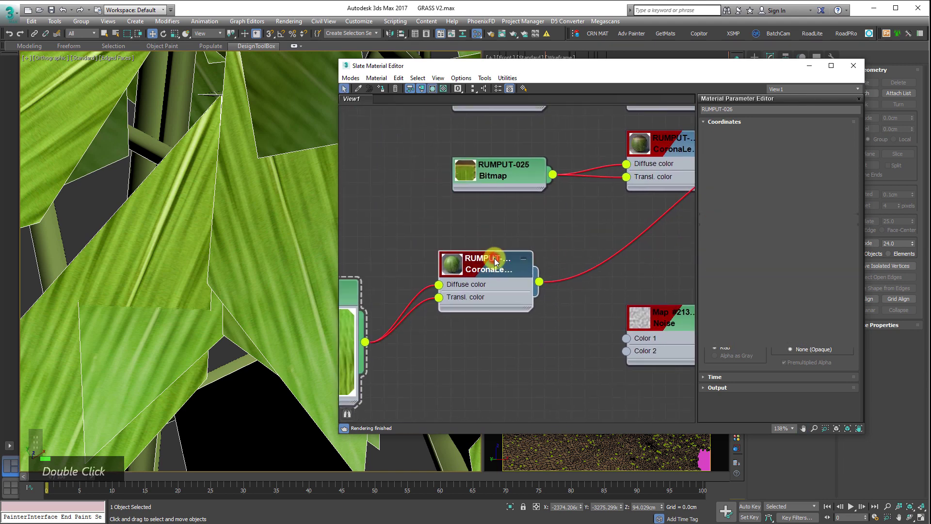
pyautogui.moveTo(667, 229); pyautogui.dragTo(713, 216, button='middle')
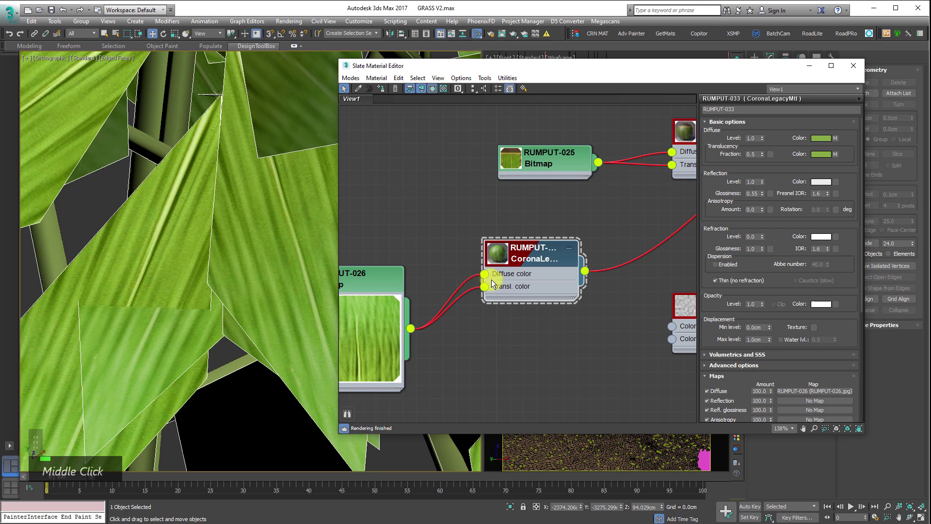
pyautogui.moveTo(484, 279); pyautogui.dragTo(444, 280)
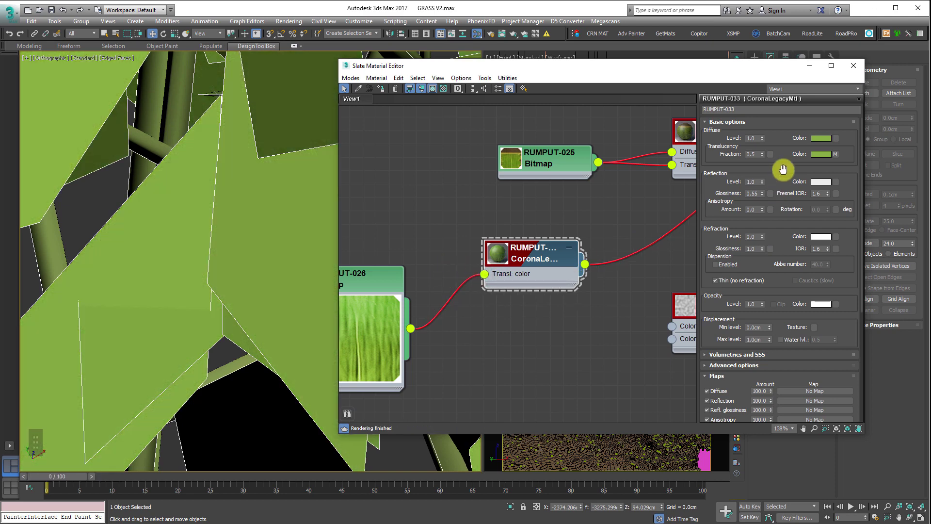
# Step: Set the RUMPUT-033 material's diffuse color to a pale greyish green, check it on the stem and close the material editor
pyautogui.click(825, 141)
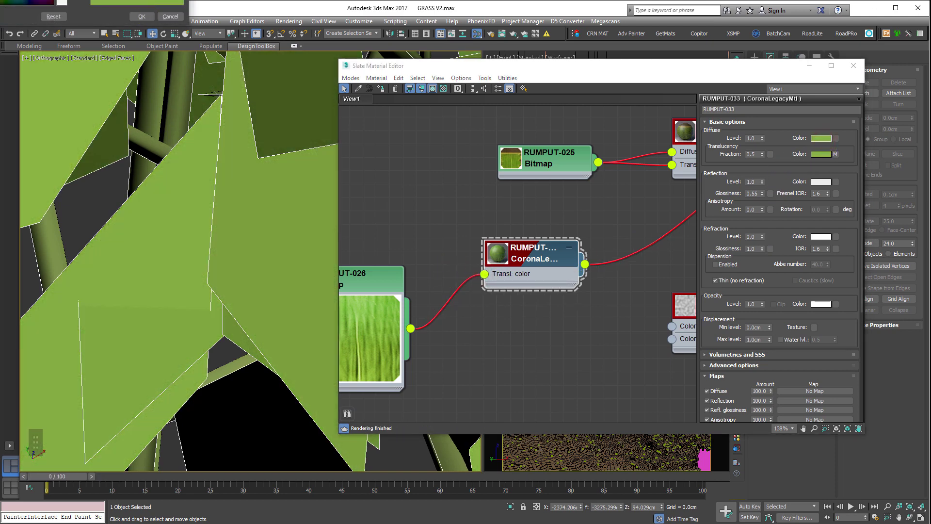
pyautogui.doubleClick(90, 9)
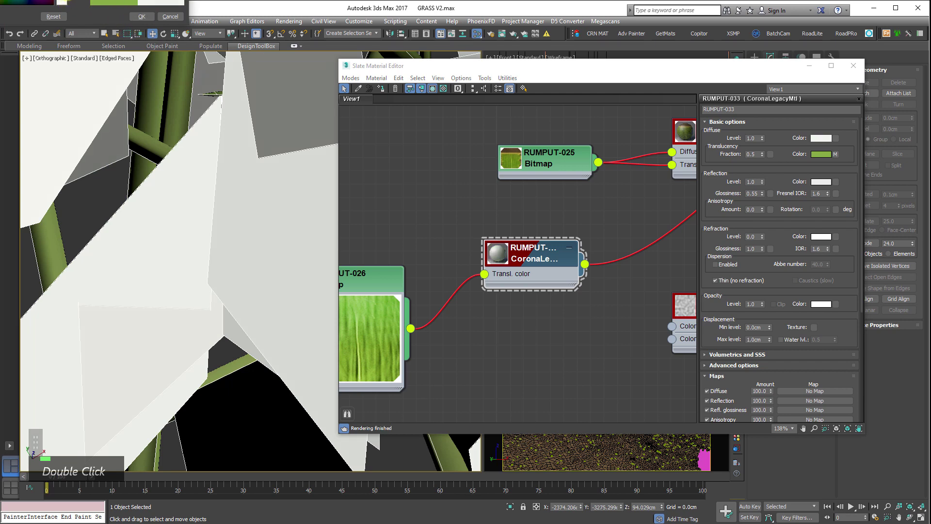
pyautogui.click(150, 17)
pyautogui.scroll(-8, 214, 228)
pyautogui.scroll(3, 297, 242)
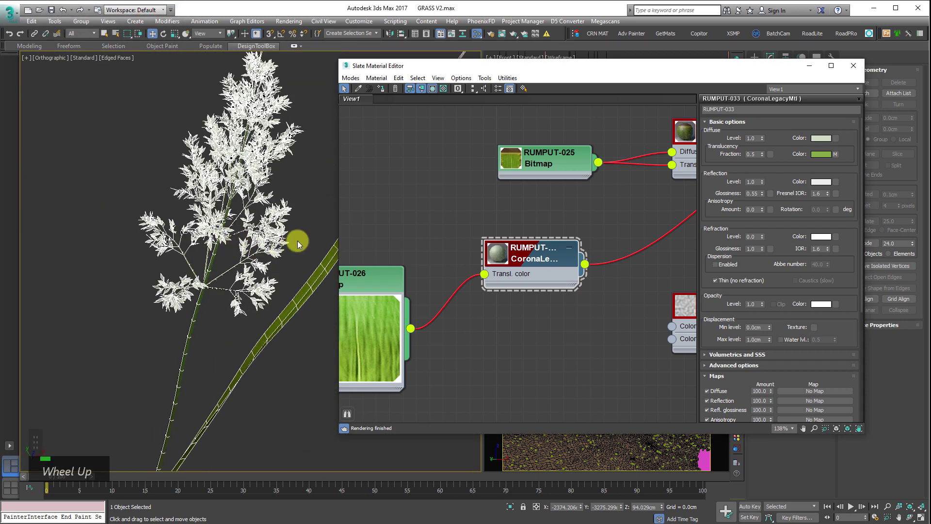
pyautogui.click(297, 243)
pyautogui.scroll(5, 249, 207)
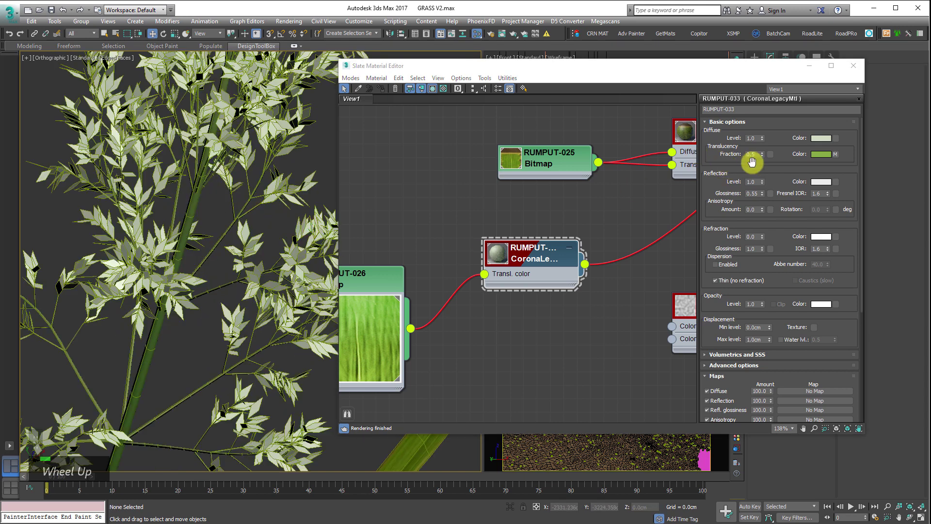
pyautogui.scroll(-8, 194, 203)
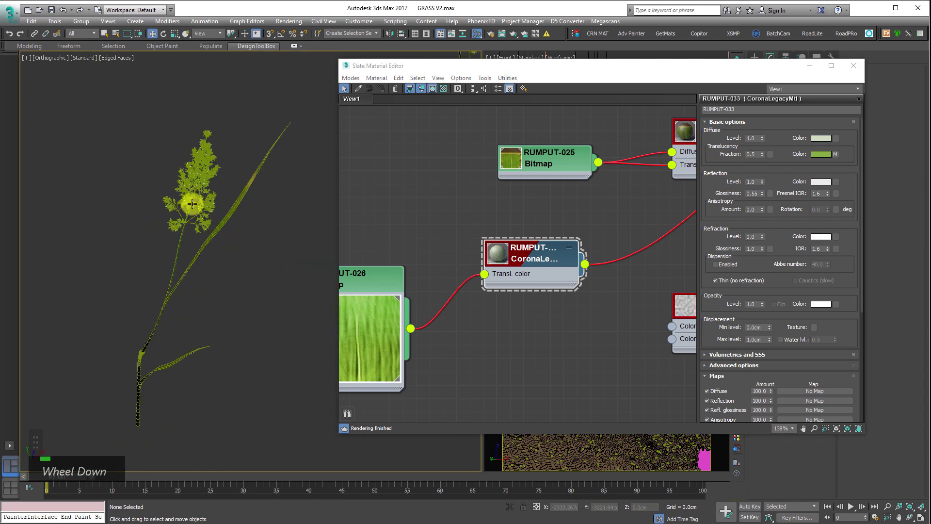
pyautogui.click(856, 64)
# Step: Create a new Corona Scatter object on the empty ground beside the Corona Scatter FILL icon
pyautogui.moveTo(297, 214); pyautogui.dragTo(200, 251, button='middle')
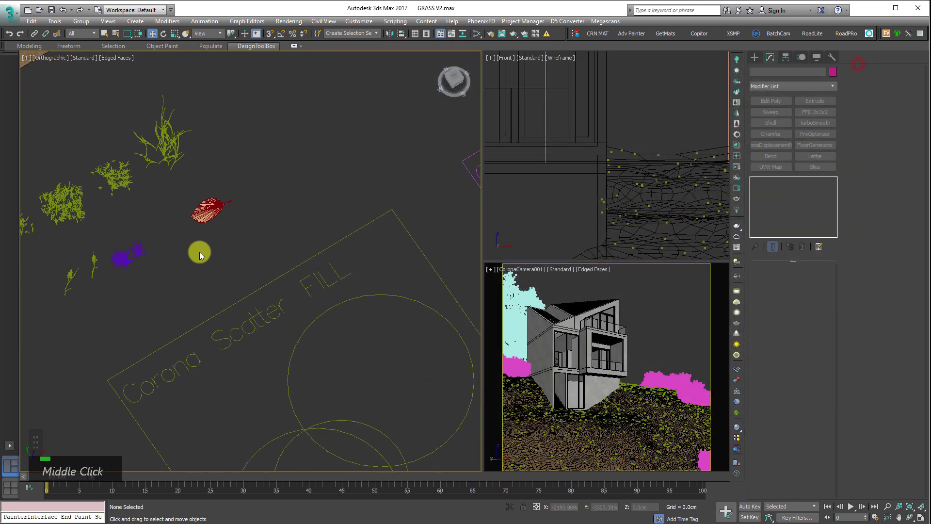
pyautogui.scroll(-6, 200, 252)
pyautogui.moveTo(253, 261); pyautogui.dragTo(208, 217, button='middle')
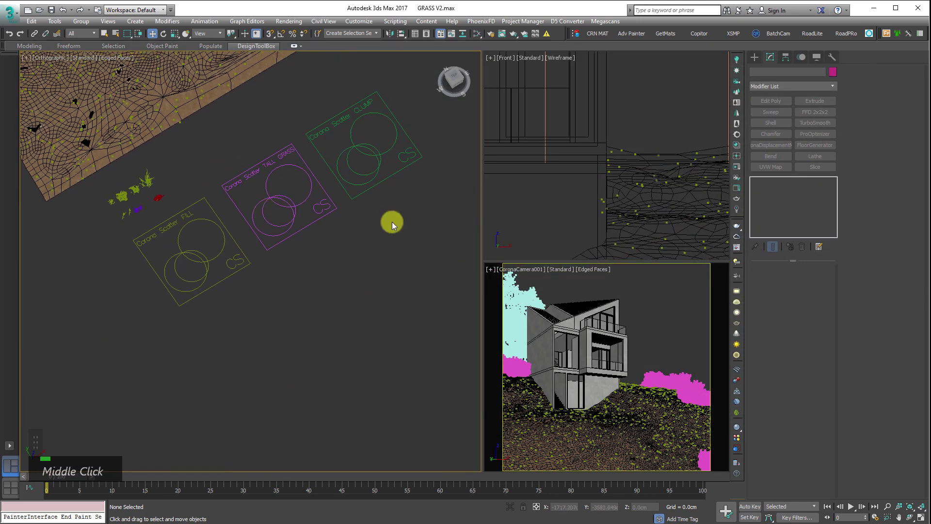
pyautogui.click(734, 95)
pyautogui.moveTo(247, 334); pyautogui.dragTo(278, 361)
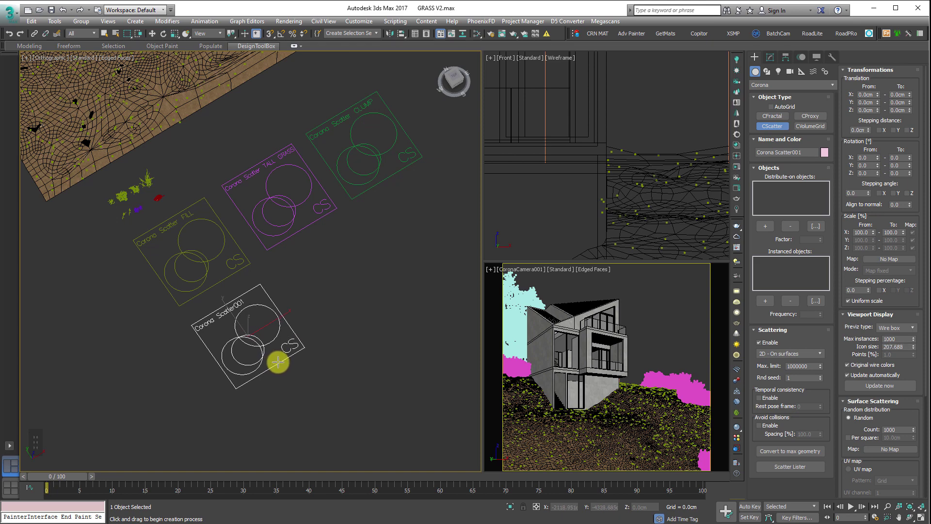
pyautogui.press('w')
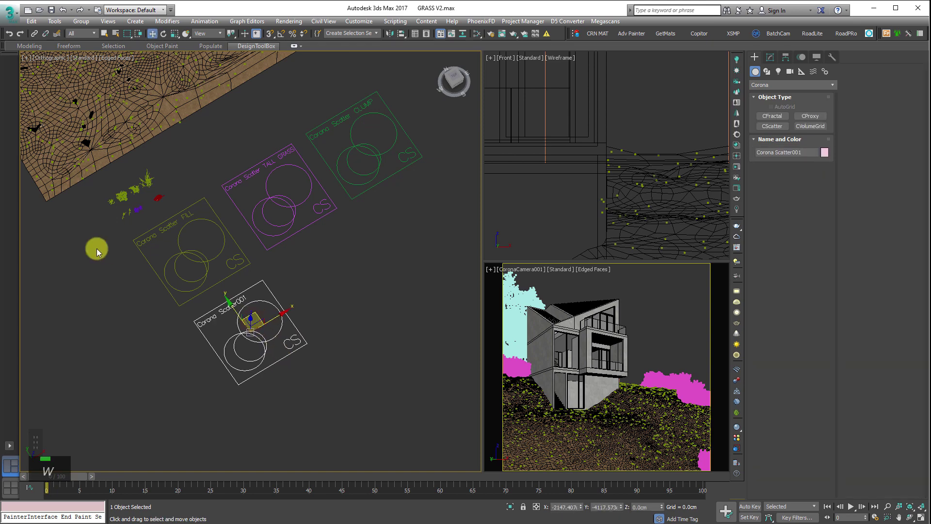
# Step: Assign the terrain mesh Group_004 as the new scatter's distribute-on object
pyautogui.scroll(2, 157, 272)
pyautogui.click(770, 58)
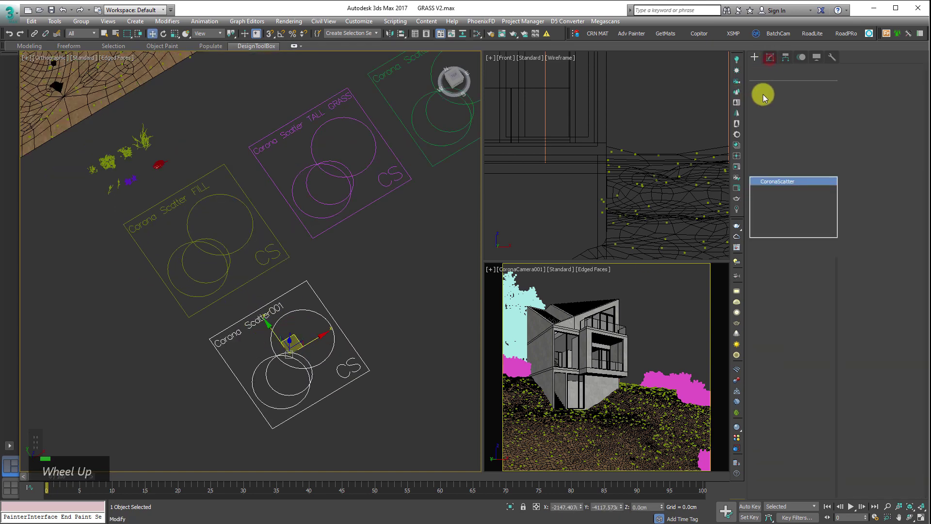
pyautogui.click(765, 326)
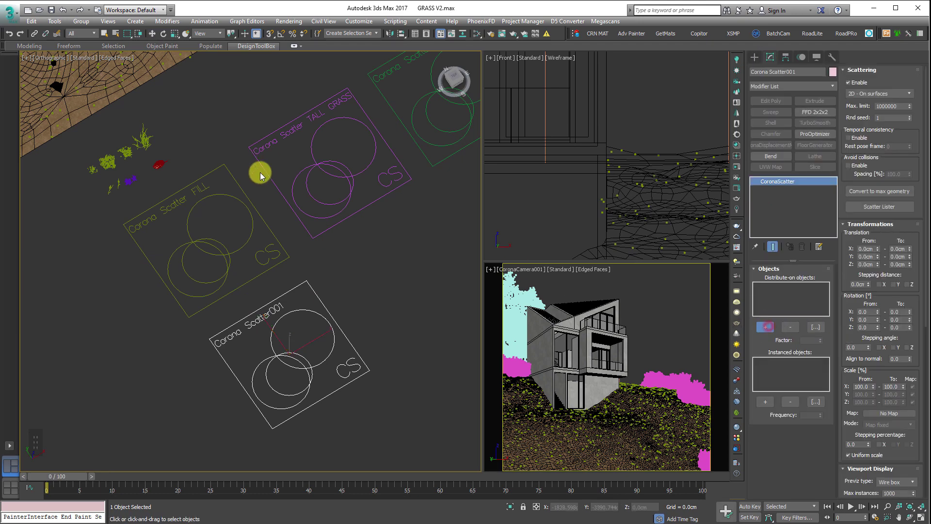
pyautogui.moveTo(121, 107); pyautogui.dragTo(201, 216, button='middle')
pyautogui.click(184, 214)
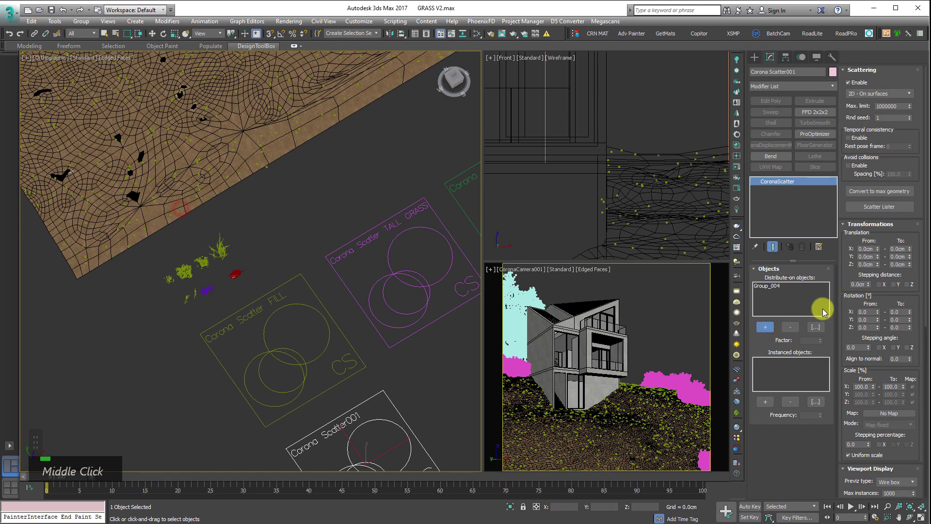
# Step: Add the two tall stems RUMPUT-006 and RUMPUT-007 as the new scatter's instanced objects
pyautogui.click(765, 402)
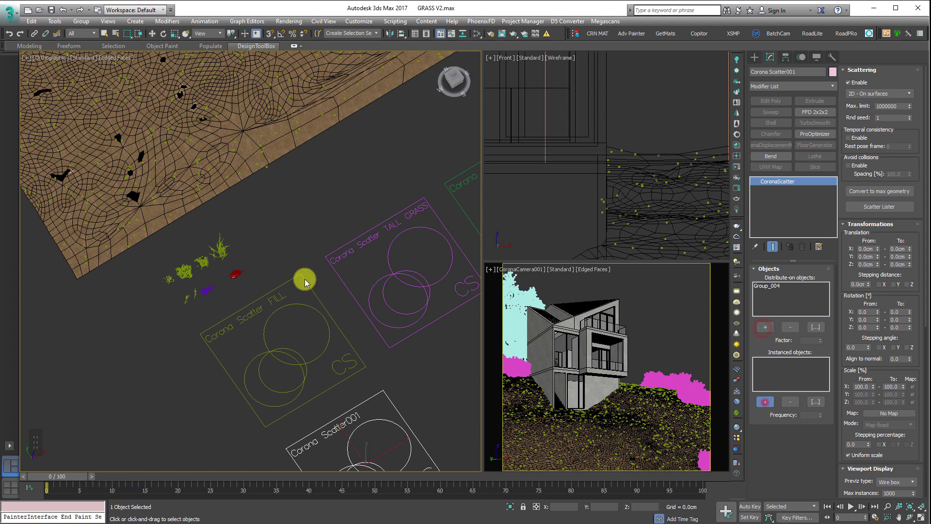
pyautogui.moveTo(169, 249); pyautogui.dragTo(223, 279, button='middle')
pyautogui.scroll(5, 277, 311)
pyautogui.moveTo(272, 208); pyautogui.dragTo(360, 303, button='middle')
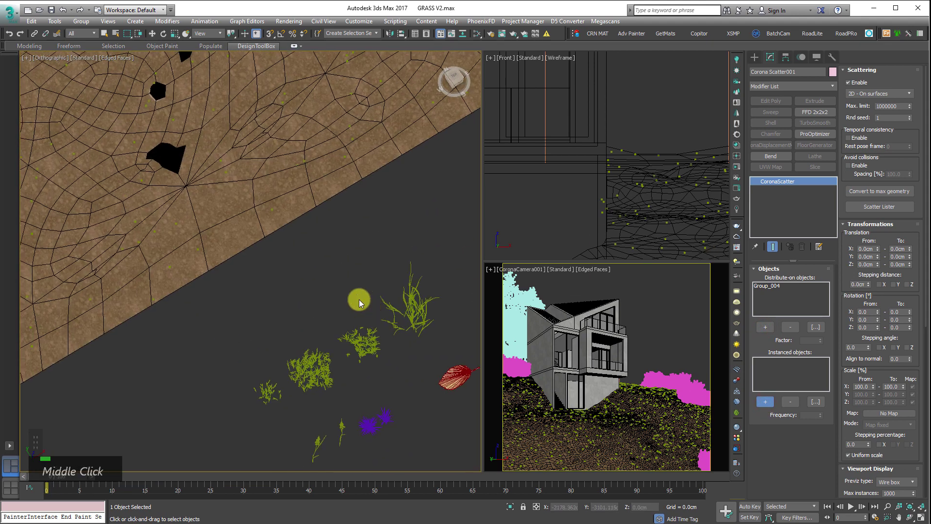
pyautogui.scroll(5, 301, 359)
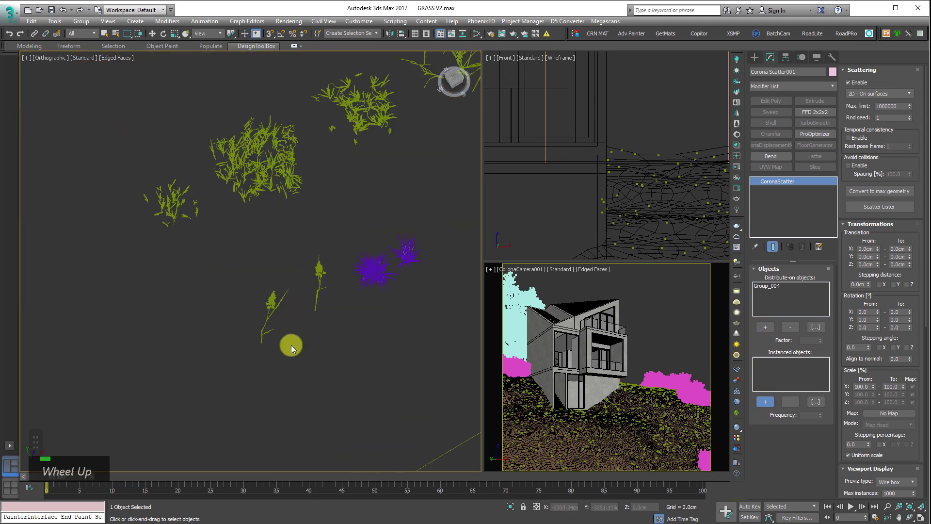
pyautogui.click(261, 327)
pyautogui.click(327, 235)
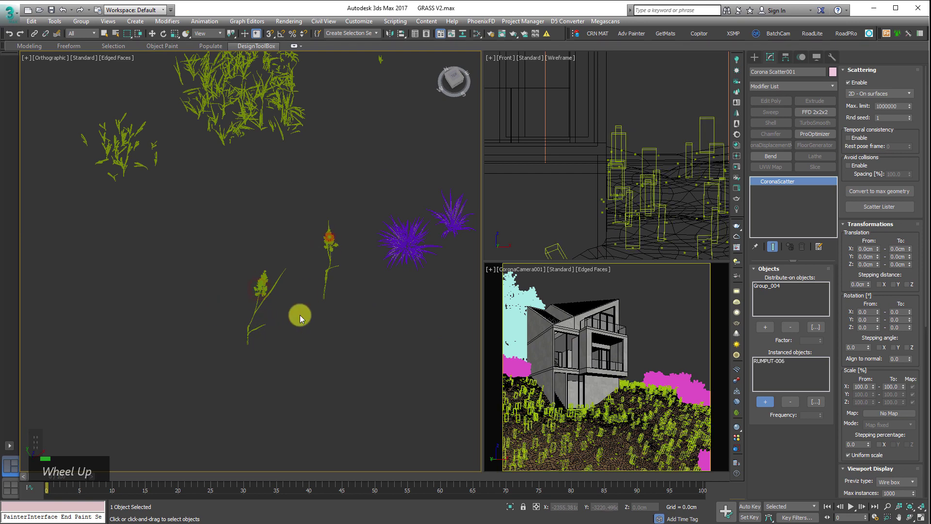
pyautogui.moveTo(255, 274); pyautogui.dragTo(160, 266, button='middle')
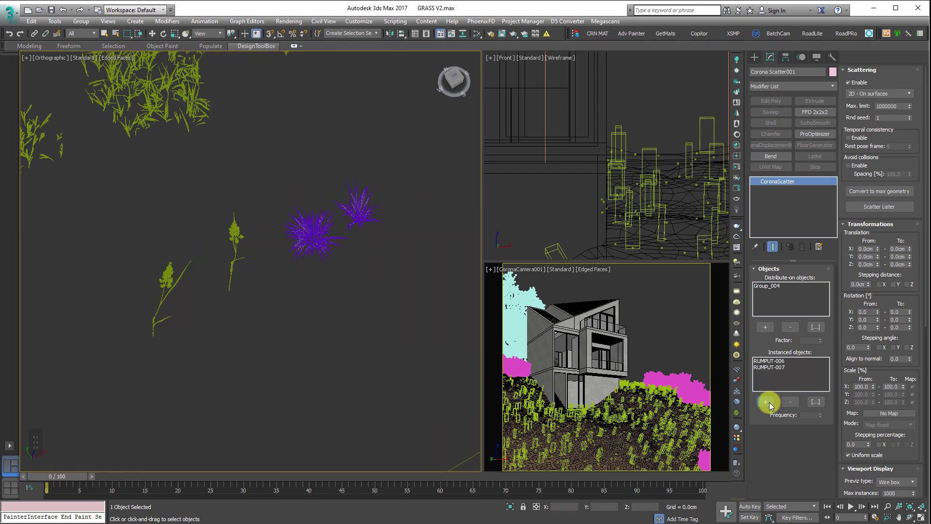
# Step: Set the new scatter's align to normal to 1.0 and its maximum Z rotation to 359
pyautogui.middleClick(306, 228)
pyautogui.scroll(-5, 291, 237)
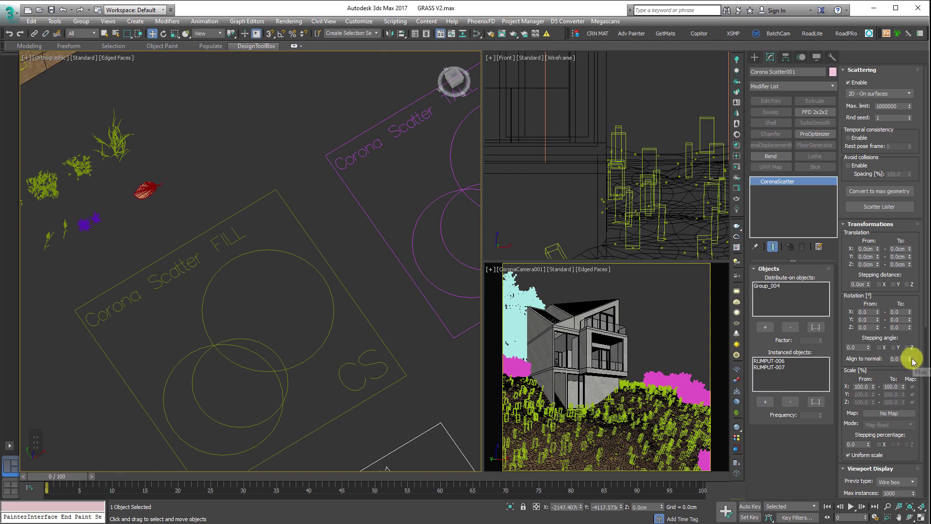
pyautogui.moveTo(912, 361); pyautogui.dragTo(915, 166)
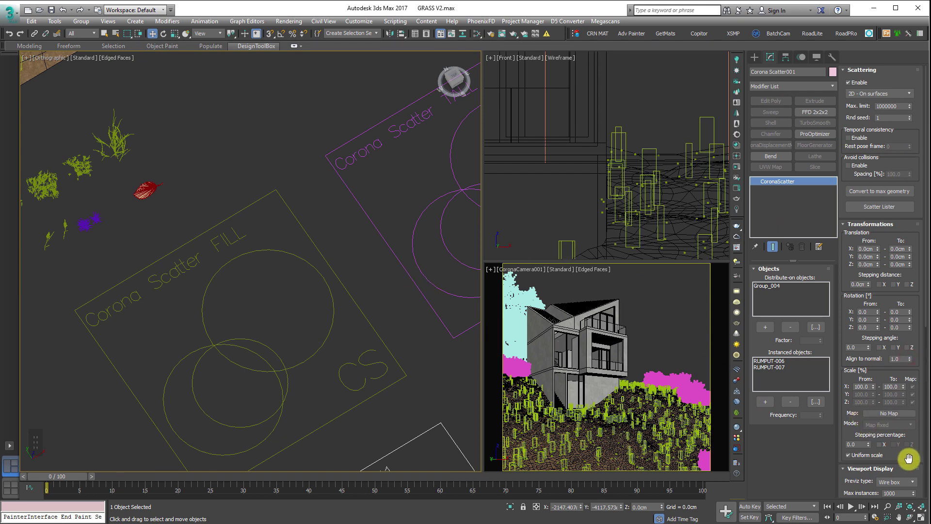
pyautogui.moveTo(908, 458); pyautogui.dragTo(864, 495)
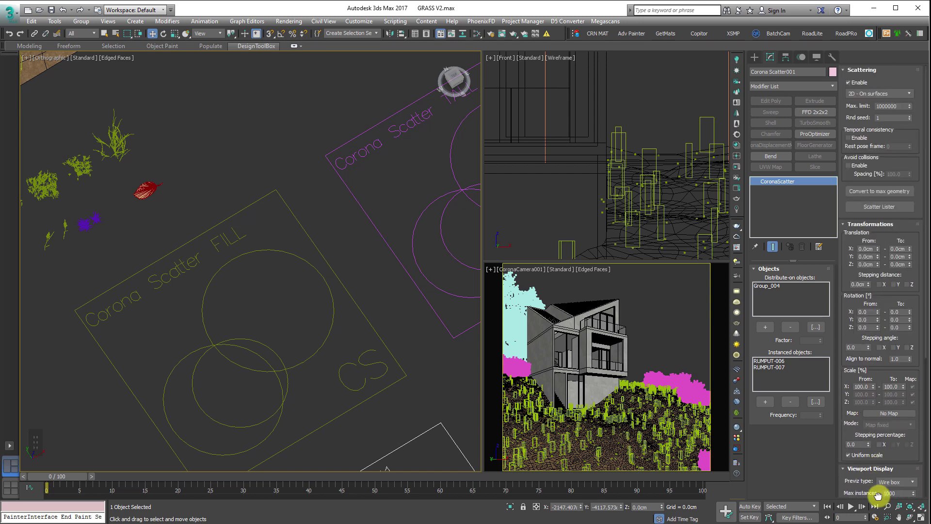
pyautogui.click(902, 326)
pyautogui.write('3')
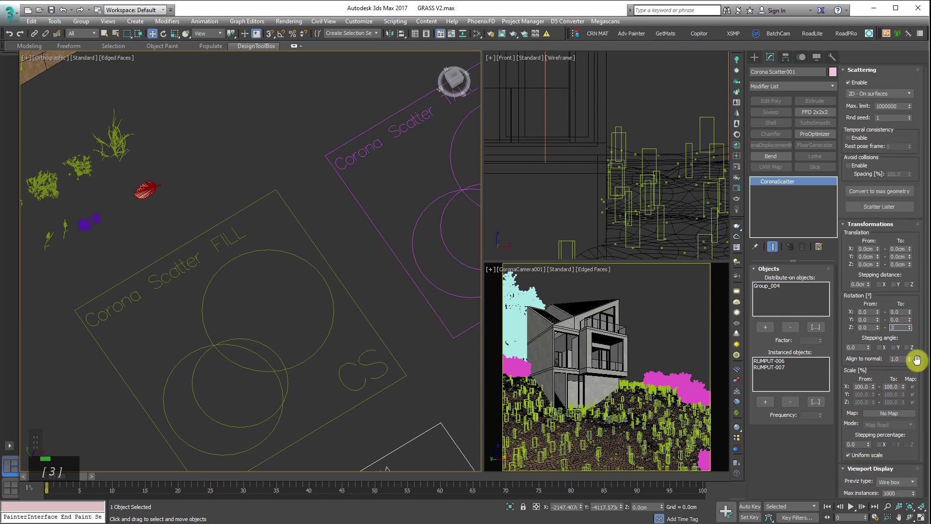
pyautogui.write('59')
pyautogui.press('Return')
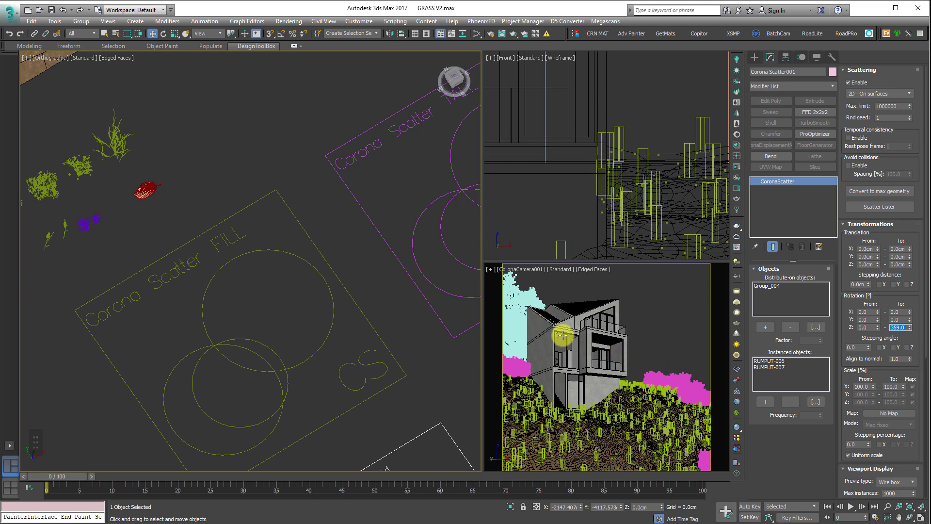
# Step: Switch the camera viewport to CoronaCamera002 and start an interactive render in the frame buffer
pyautogui.scroll(-5, 316, 331)
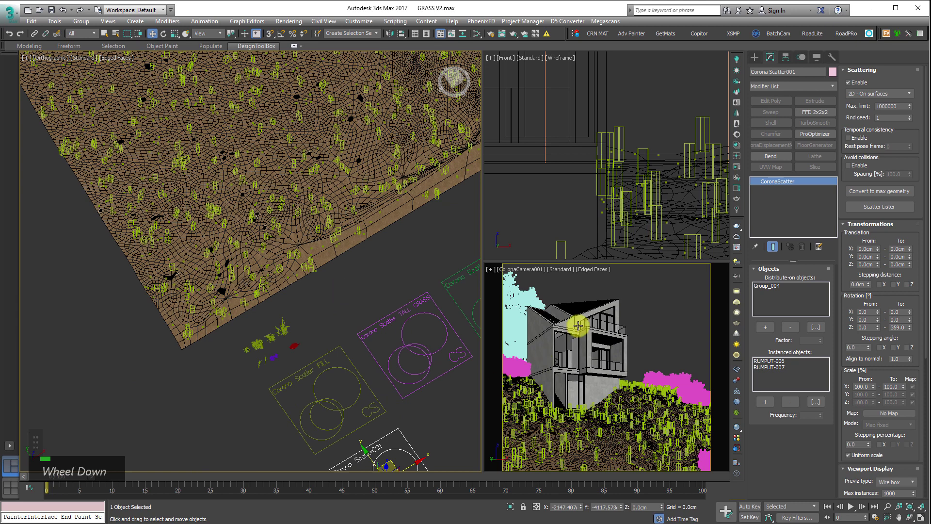
pyautogui.click(650, 313)
pyautogui.press('c')
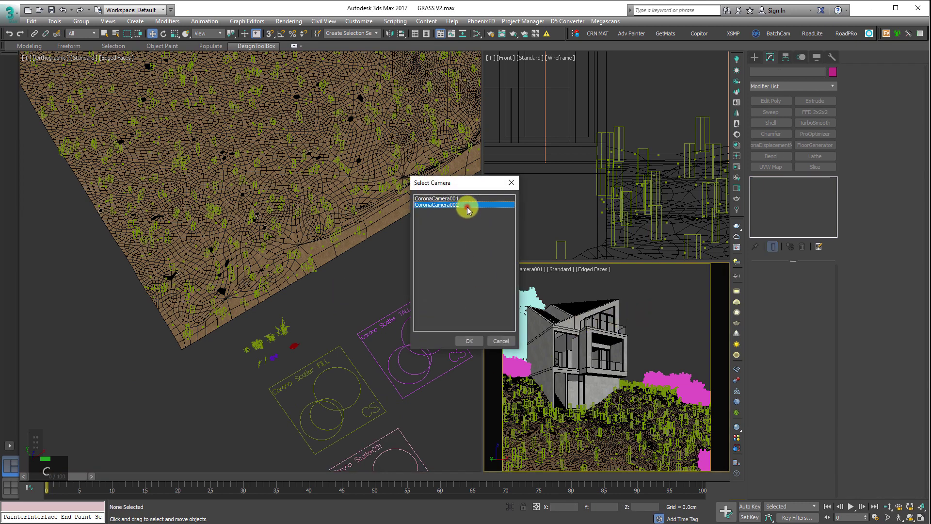
pyautogui.doubleClick(467, 206)
pyautogui.rightClick(687, 297)
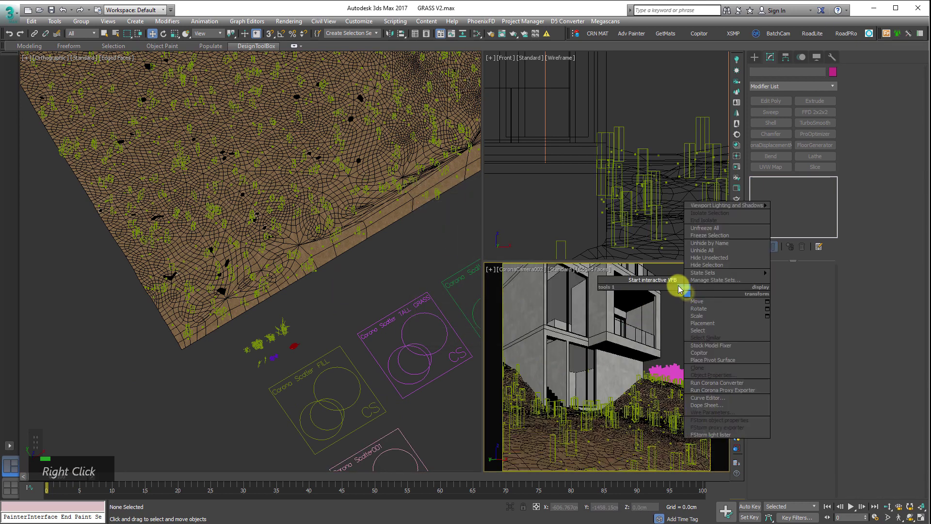
pyautogui.click(676, 280)
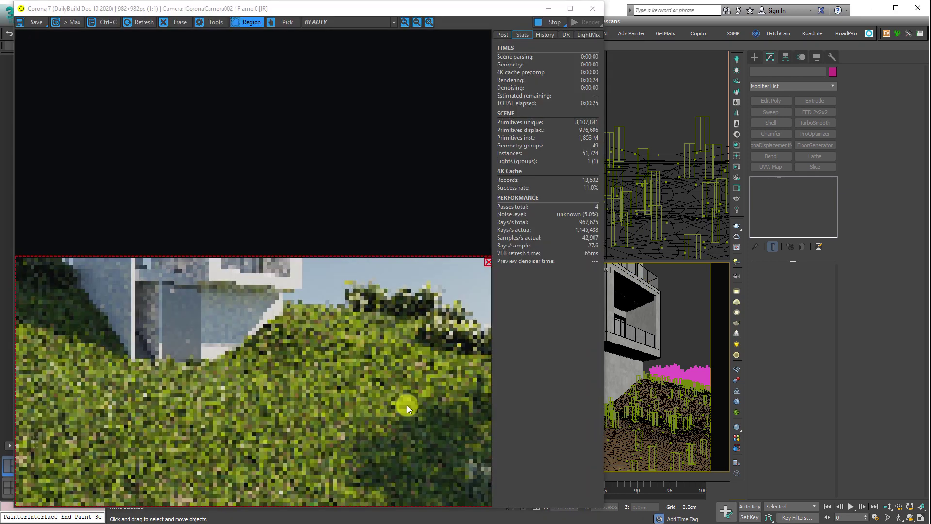
# Step: Move the frame buffer window clear of the scatter icons and select the Corona Scatter001 object
pyautogui.moveTo(362, 11); pyautogui.dragTo(546, 0)
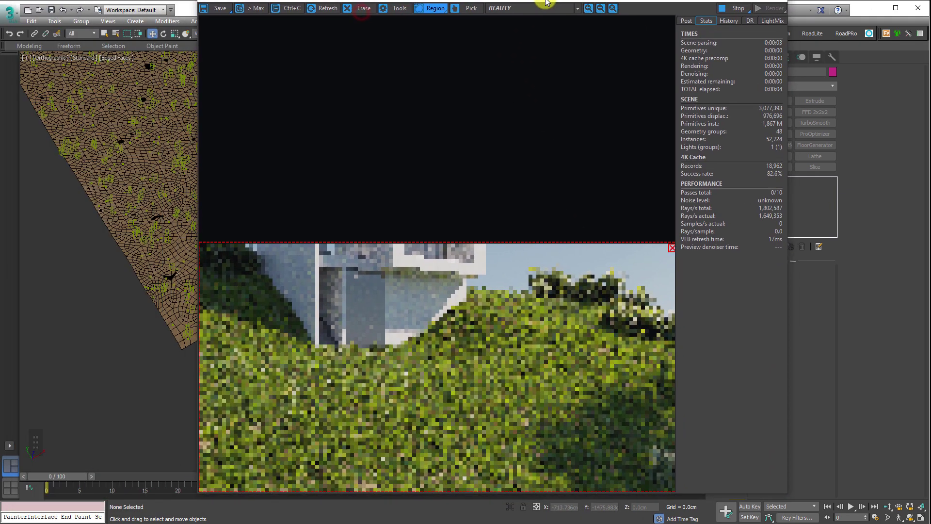
pyautogui.moveTo(111, 322); pyautogui.dragTo(118, 420, button='middle')
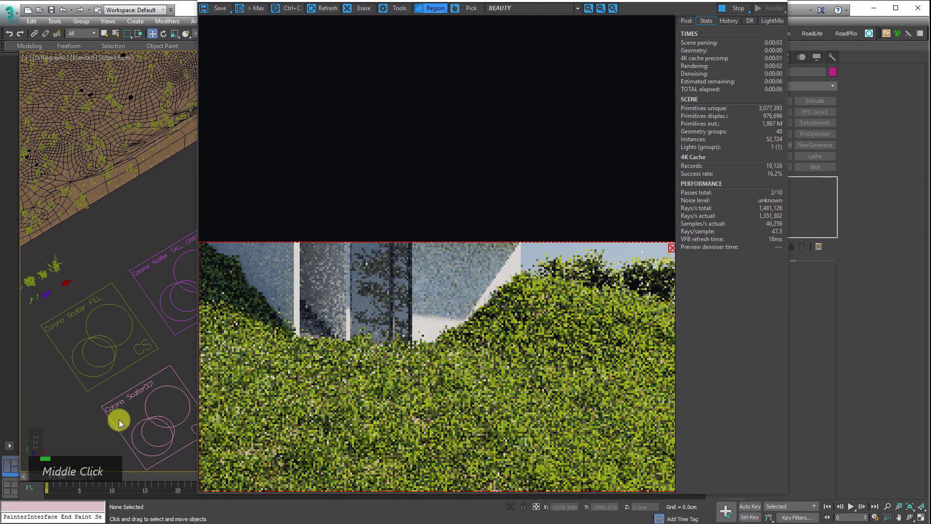
pyautogui.click(108, 414)
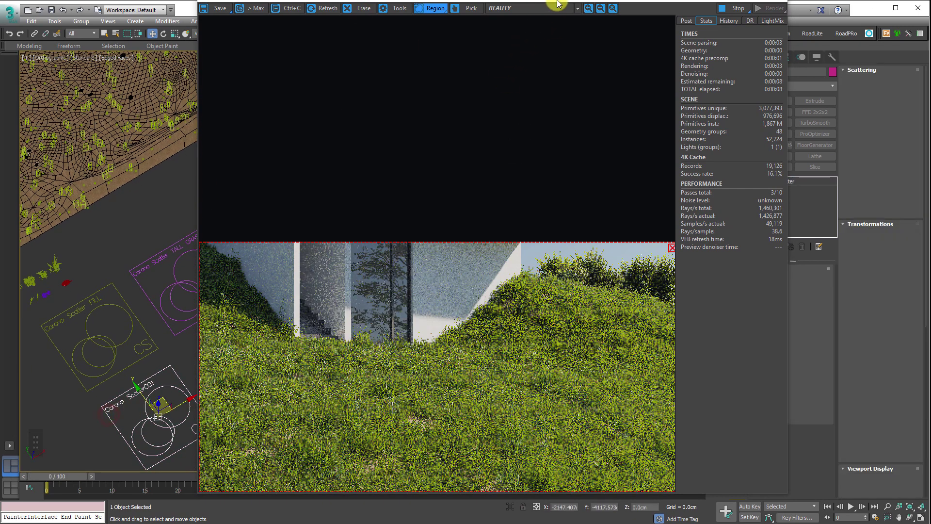
# Step: Move the frame buffer aside and examine the tall stems among the grass in the interactive render up close
pyautogui.moveTo(557, 2); pyautogui.dragTo(402, 0)
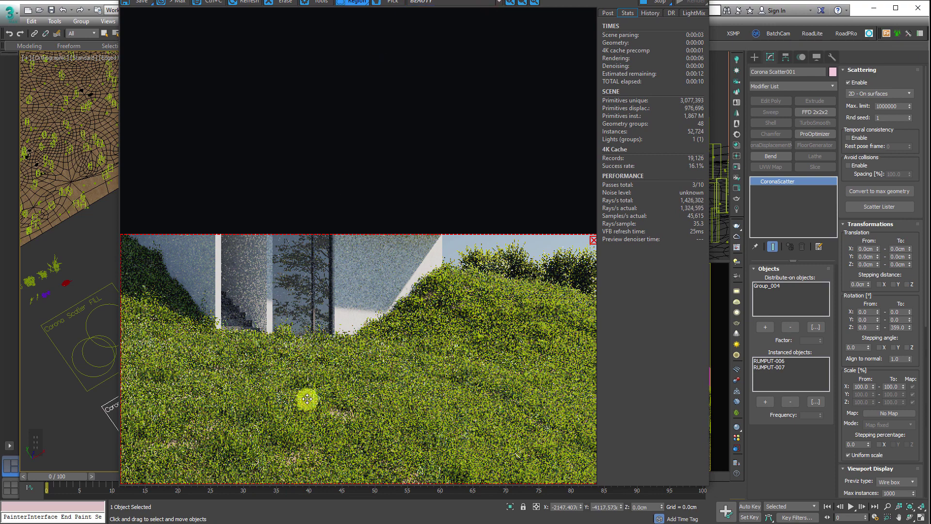
pyautogui.scroll(3, 306, 395)
pyautogui.moveTo(306, 395); pyautogui.dragTo(434, 270, button='middle')
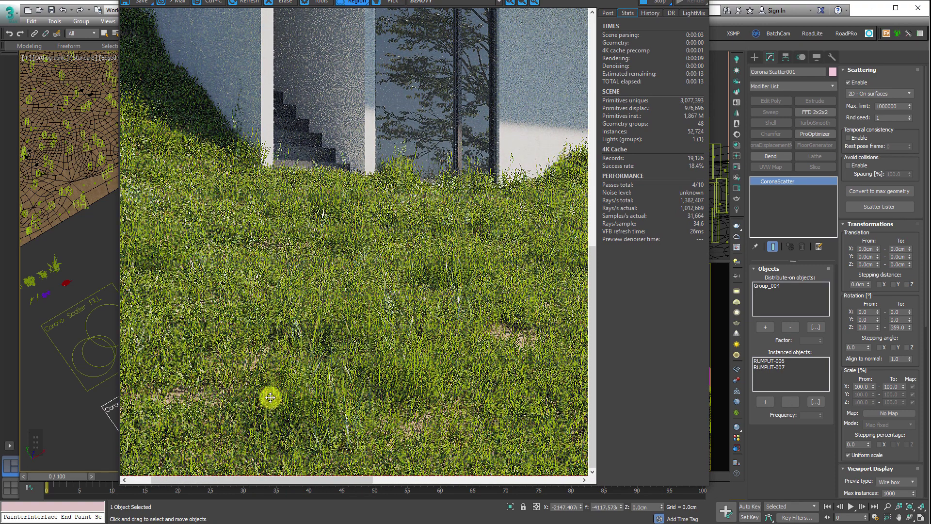
pyautogui.moveTo(229, 372); pyautogui.dragTo(398, 413)
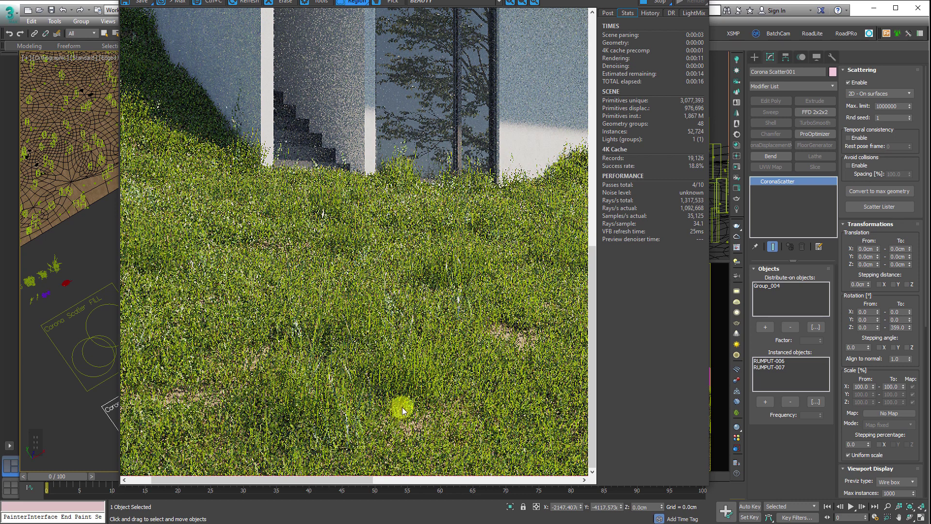
pyautogui.moveTo(476, 376); pyautogui.dragTo(228, 291, button='middle')
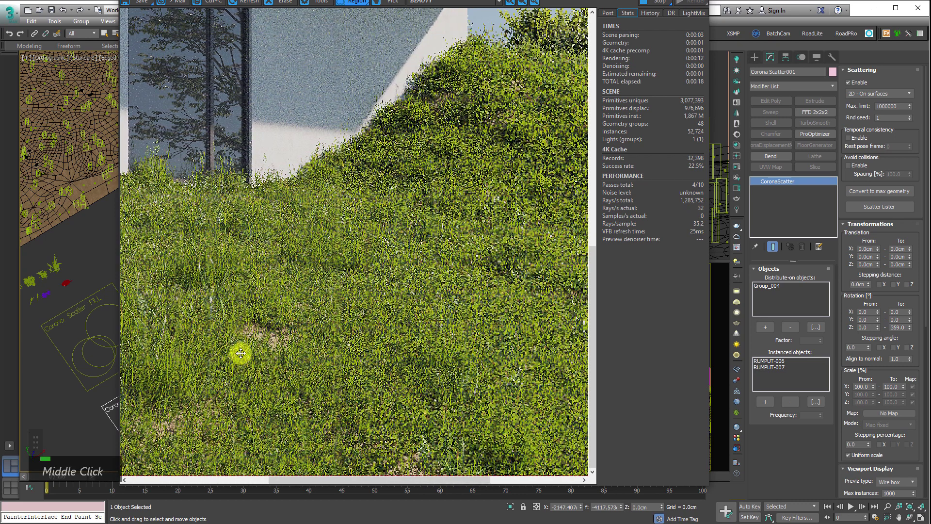
pyautogui.moveTo(297, 354); pyautogui.dragTo(401, 345, button='middle')
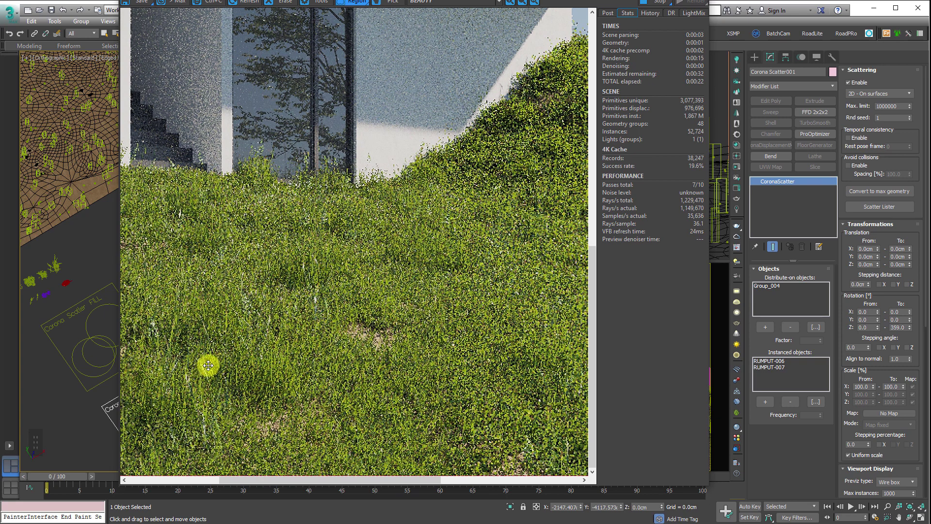
pyautogui.scroll(-2, 324, 343)
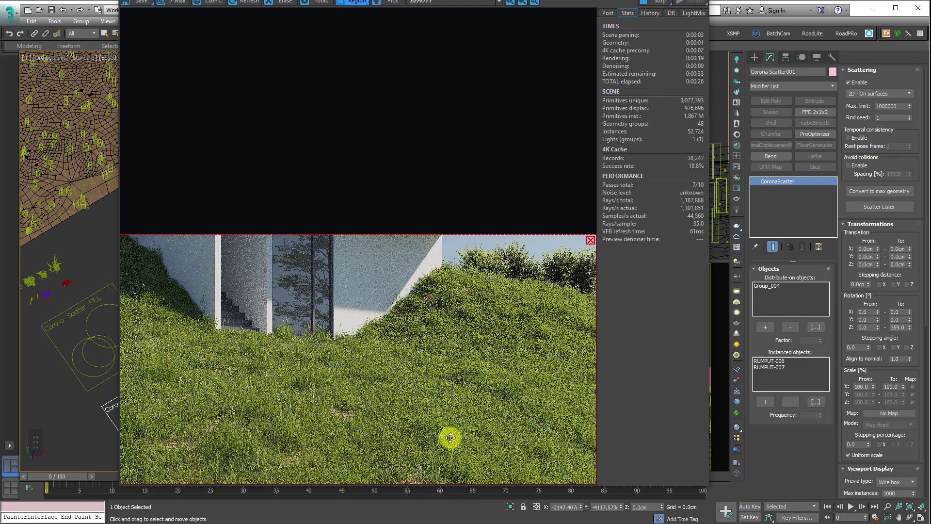
pyautogui.moveTo(288, 0)
pyautogui.mouseDown()
pyautogui.moveTo(530, 16)
pyautogui.moveTo(284, 1)
pyautogui.mouseUp()
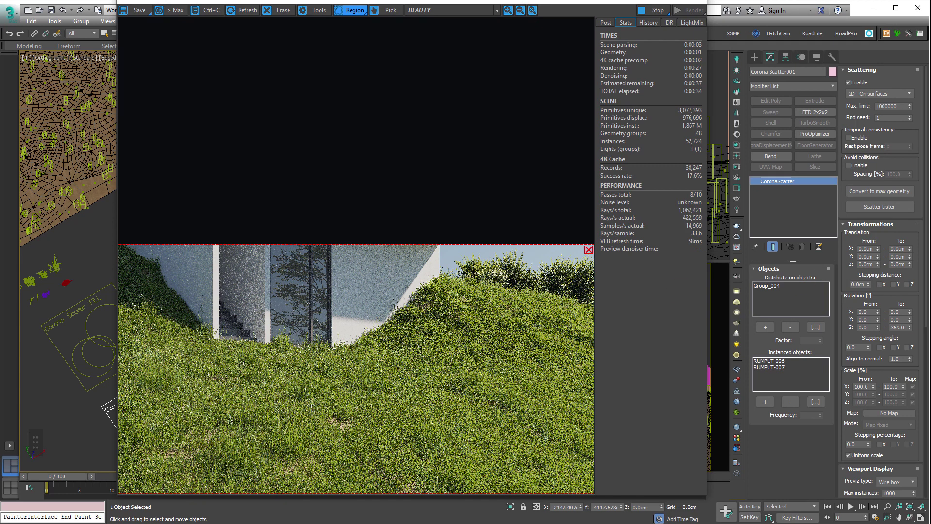
# Step: Set the random seed of Corona Scatter001 to 10 and check the new stem distribution in the render
pyautogui.doubleClick(894, 117)
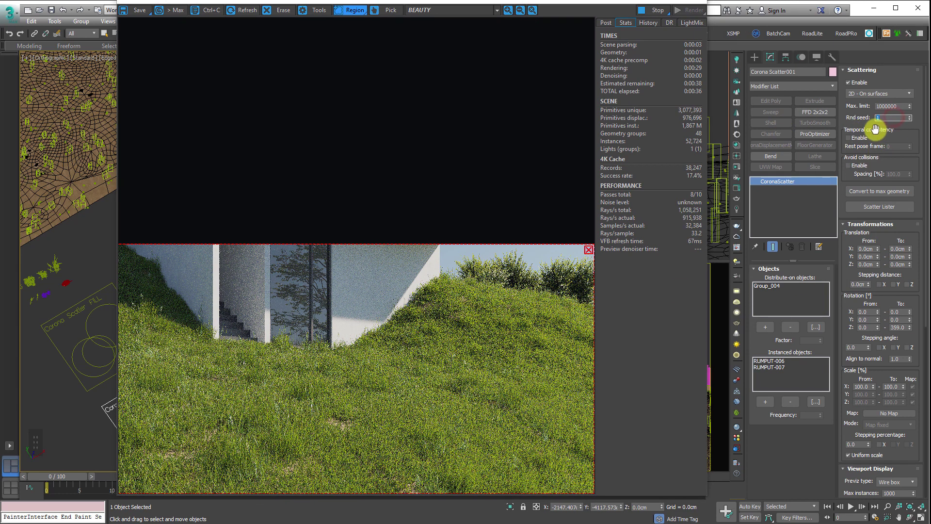
pyautogui.write('0')
pyautogui.press('Return')
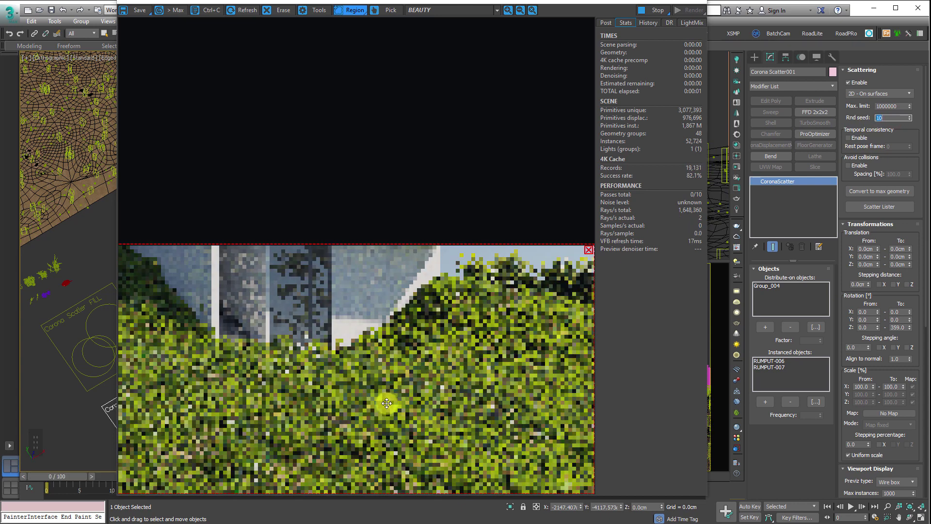
pyautogui.scroll(2, 295, 437)
pyautogui.moveTo(296, 437); pyautogui.dragTo(345, 343, button='middle')
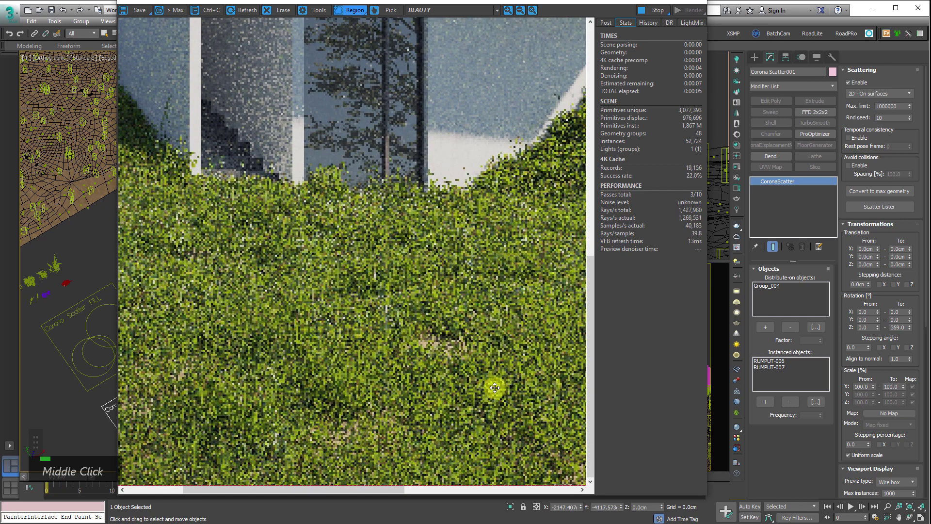
pyautogui.scroll(-2, 374, 351)
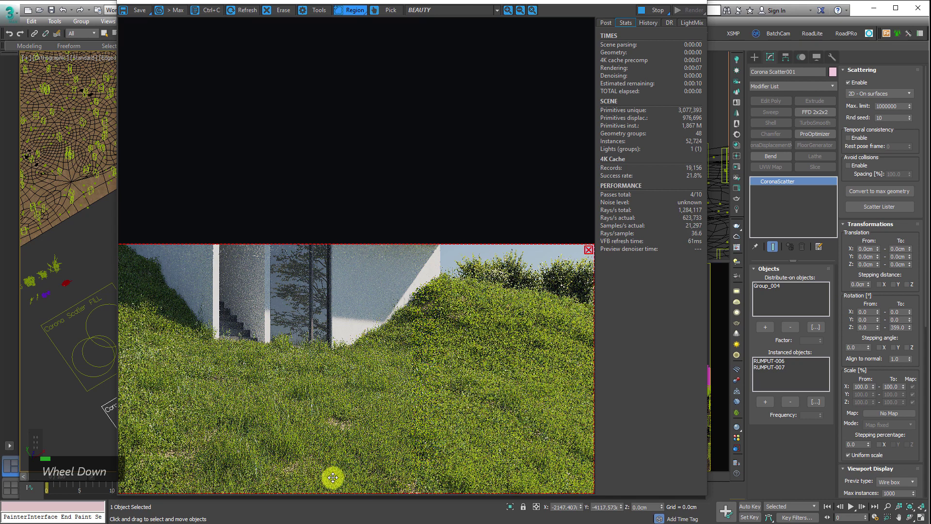
# Step: Set the scatter's random surface distribution count to 2000, and stop the interactive render and close its frame buffer
pyautogui.moveTo(846, 429); pyautogui.dragTo(831, 145)
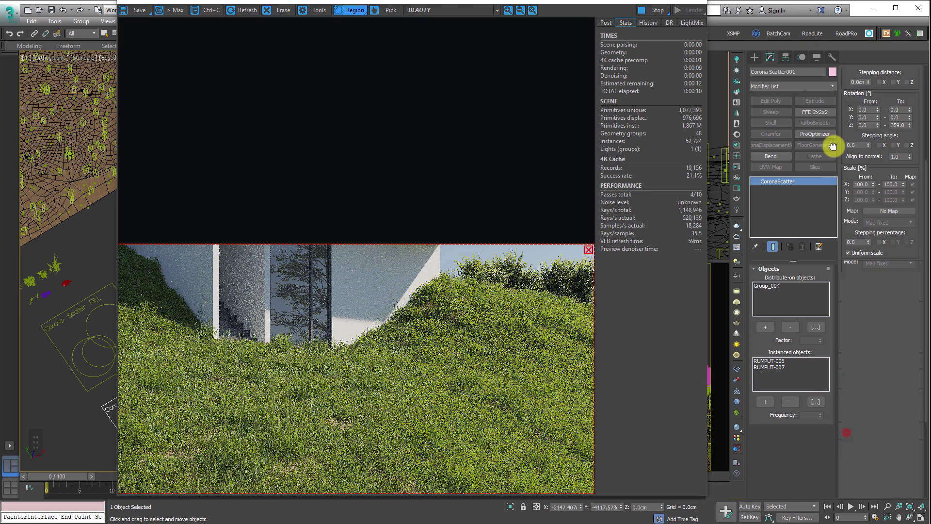
pyautogui.moveTo(831, 58); pyautogui.dragTo(901, 364)
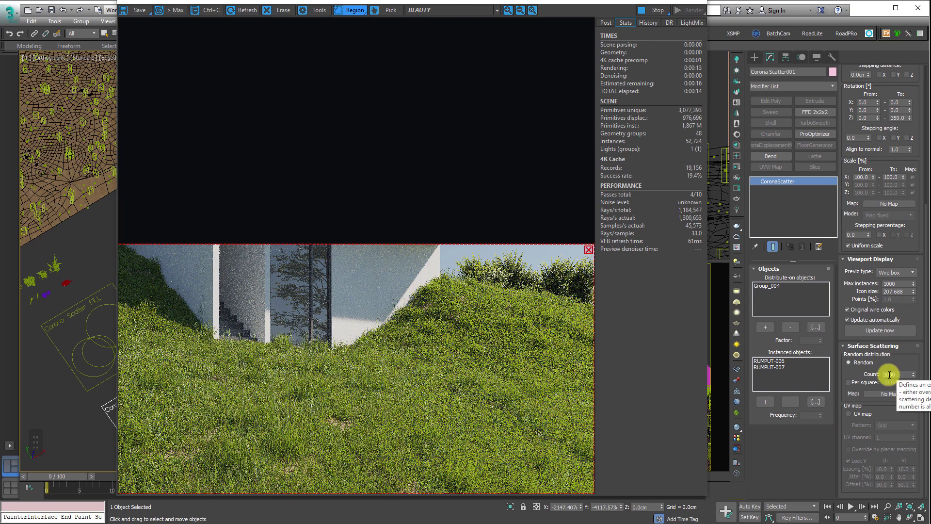
pyautogui.click(889, 374)
pyautogui.write('2000')
pyautogui.press('Return')
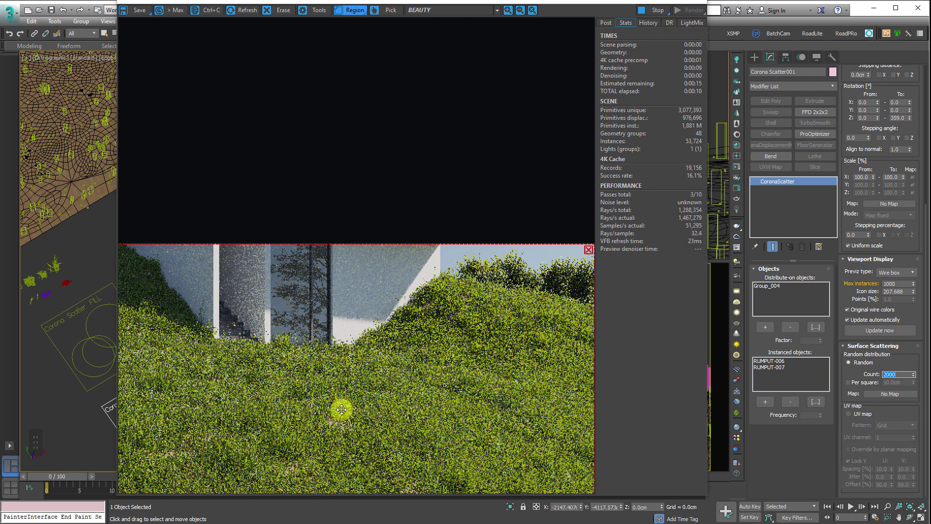
pyautogui.click(658, 14)
pyautogui.click(695, 2)
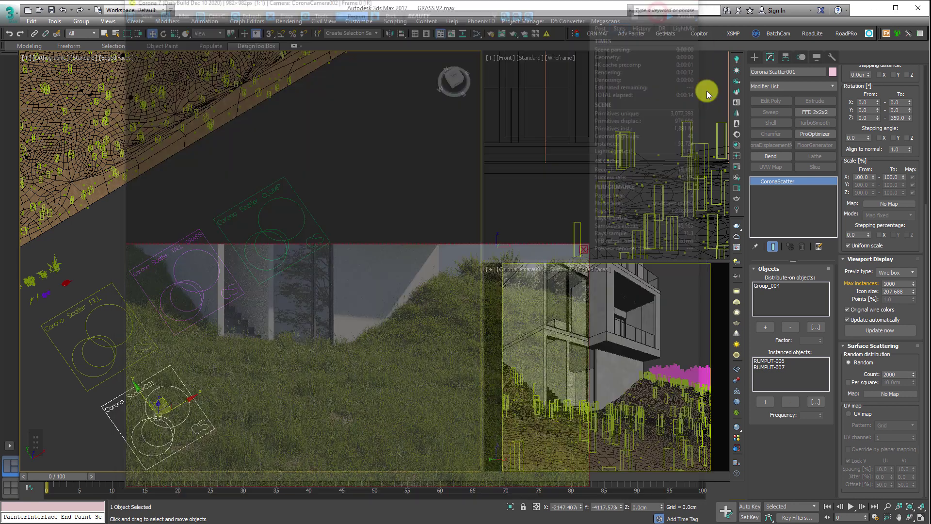
# Step: In the Corona Lister, disable Corona Scatter001 and the enabled FILL, TALL GRASS and CLUMP scatters, and close the lister
pyautogui.click(736, 103)
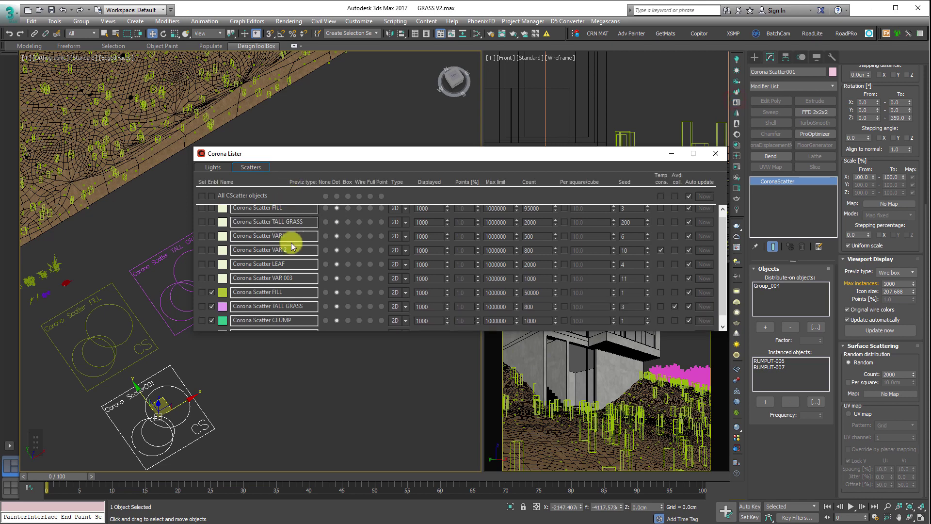
pyautogui.scroll(-2, 222, 335)
pyautogui.click(211, 325)
pyautogui.click(211, 312)
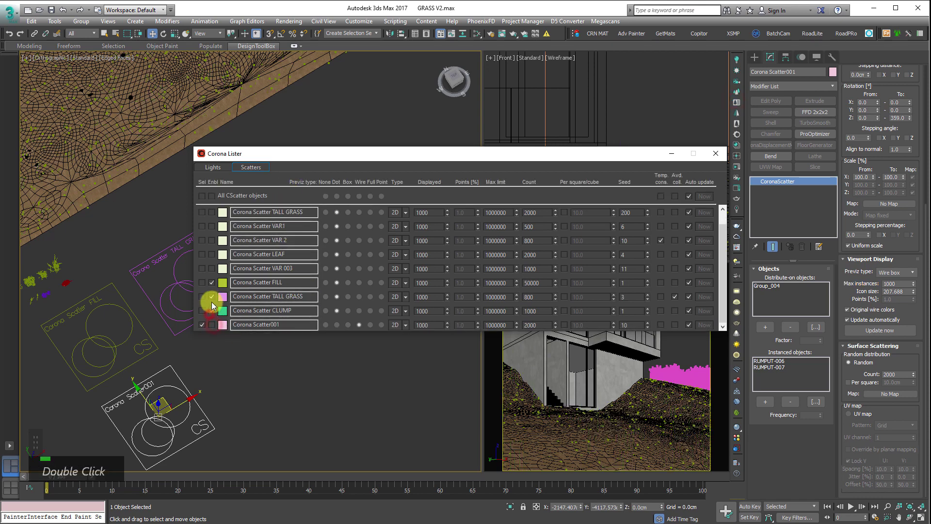
pyautogui.click(212, 282)
pyautogui.click(212, 310)
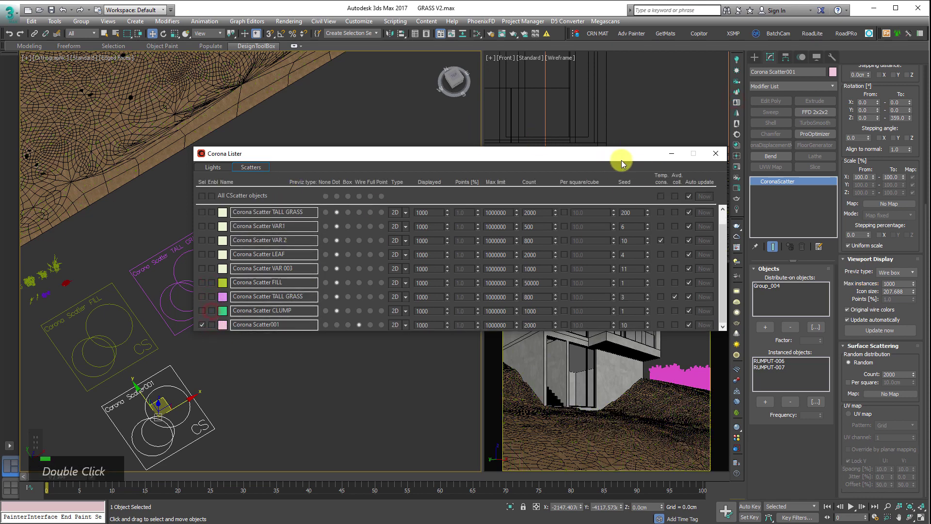
pyautogui.click(714, 157)
pyautogui.click(476, 213)
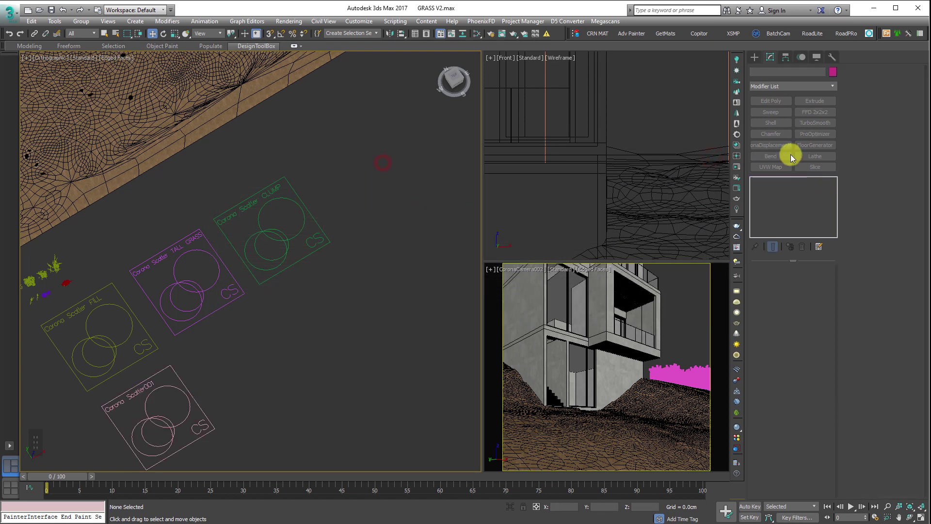
# Step: Create another Corona Scatter object in the empty area beside Corona Scatter001
pyautogui.click(737, 93)
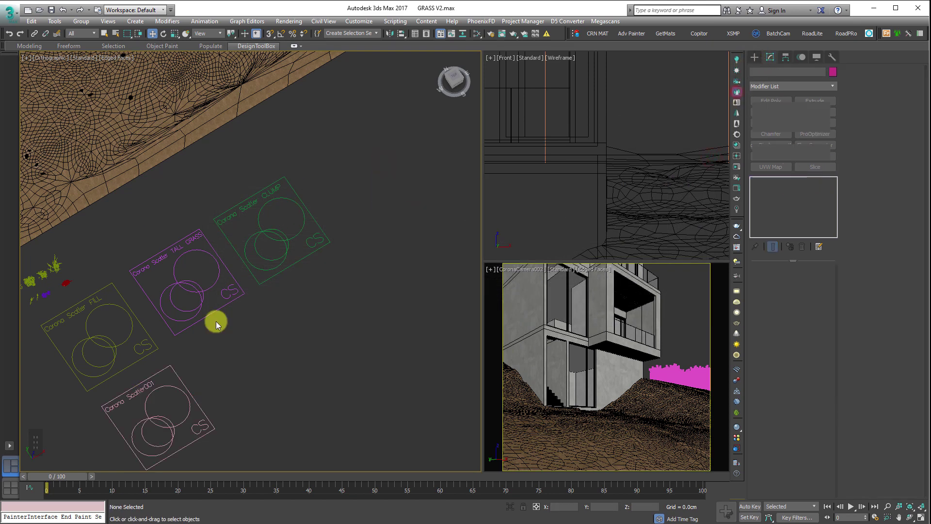
pyautogui.moveTo(256, 365); pyautogui.dragTo(274, 388)
pyautogui.scroll(5, 170, 354)
pyautogui.rightClick(259, 313)
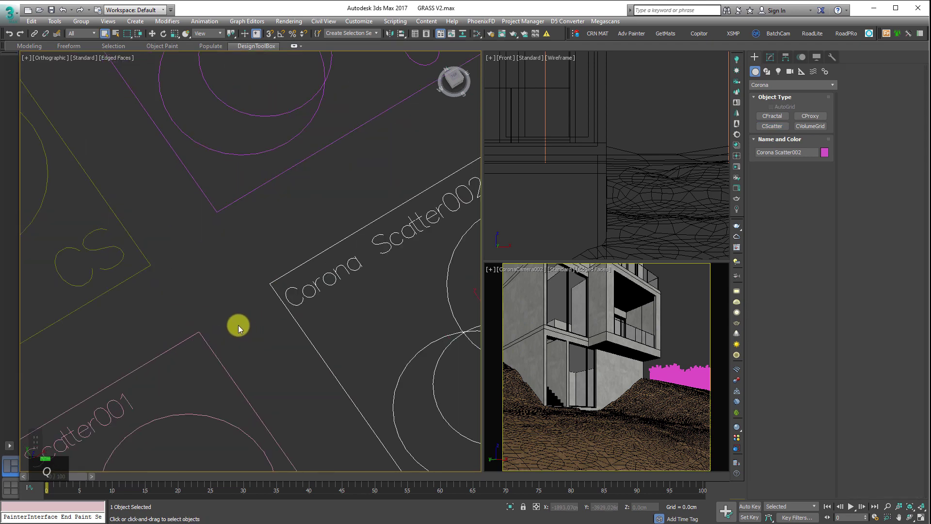
# Step: Rename the Corona Scatter001 object to Corona Scatter VAR1
pyautogui.click(121, 437)
pyautogui.moveTo(120, 437); pyautogui.dragTo(215, 388, button='middle')
pyautogui.click(770, 58)
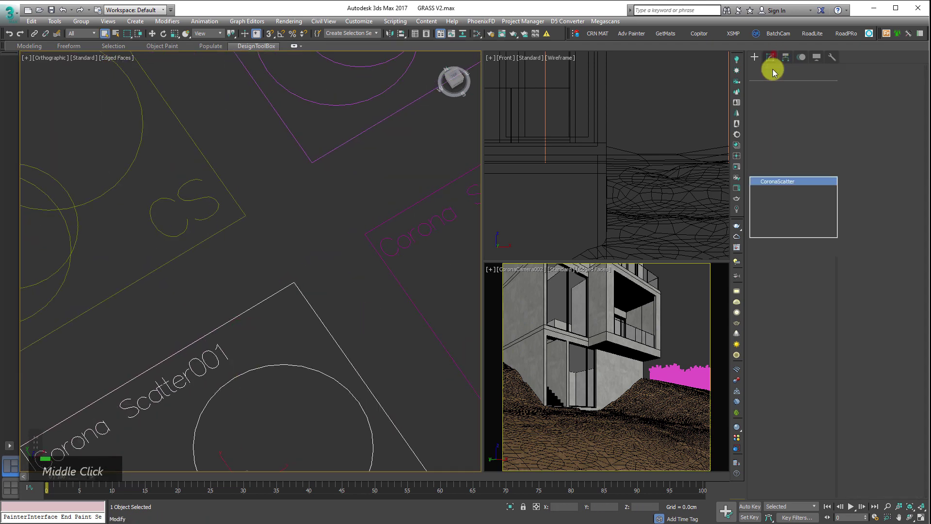
pyautogui.doubleClick(793, 72)
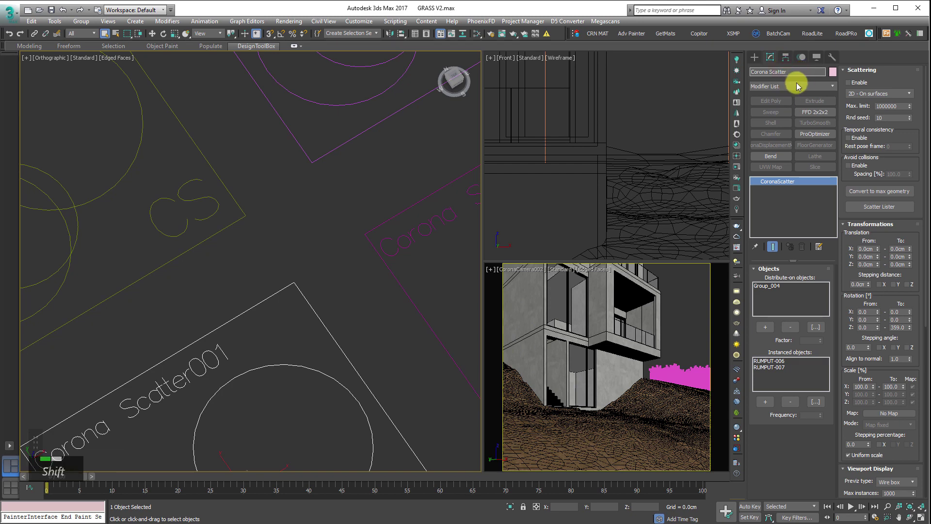
pyautogui.write('VAre1')
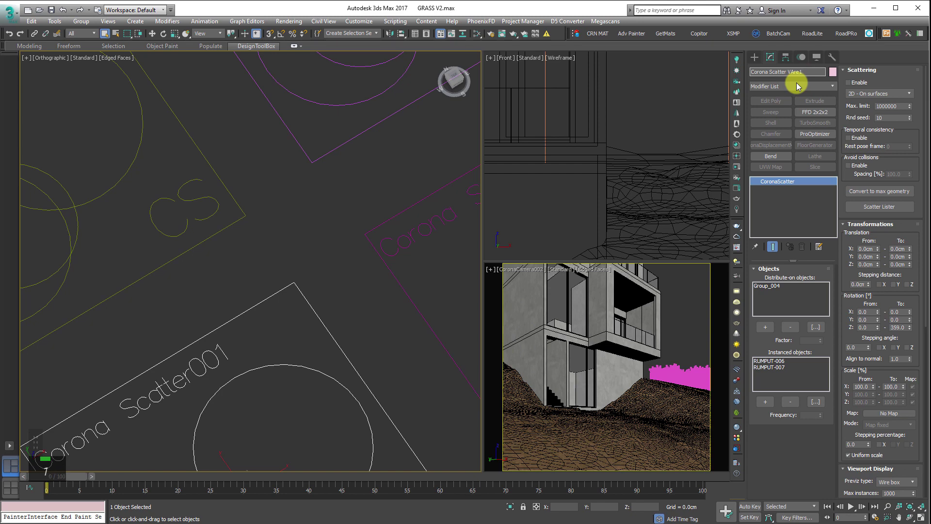
pyautogui.press('BackSpace')
pyautogui.press('BackSpace')
pyautogui.press('shift')
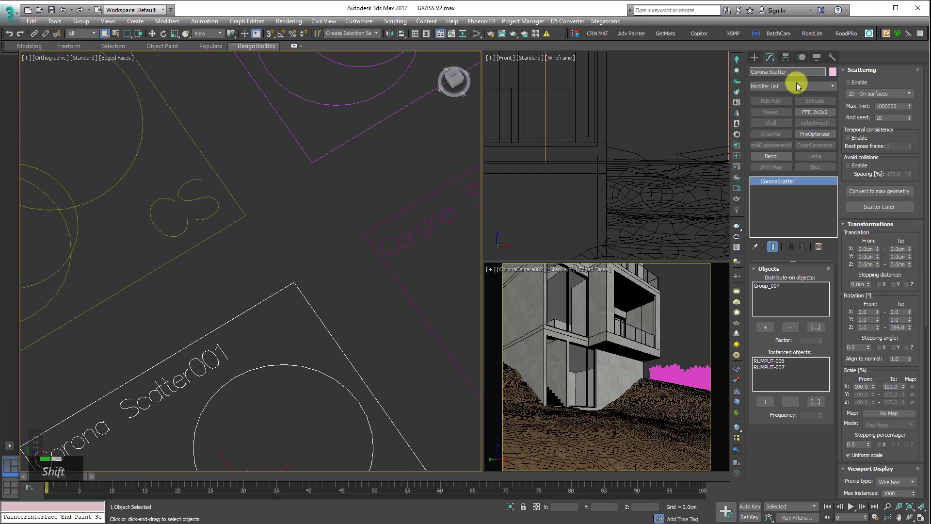
pyautogui.write('VAR1')
pyautogui.press('Return')
pyautogui.rightClick(798, 86)
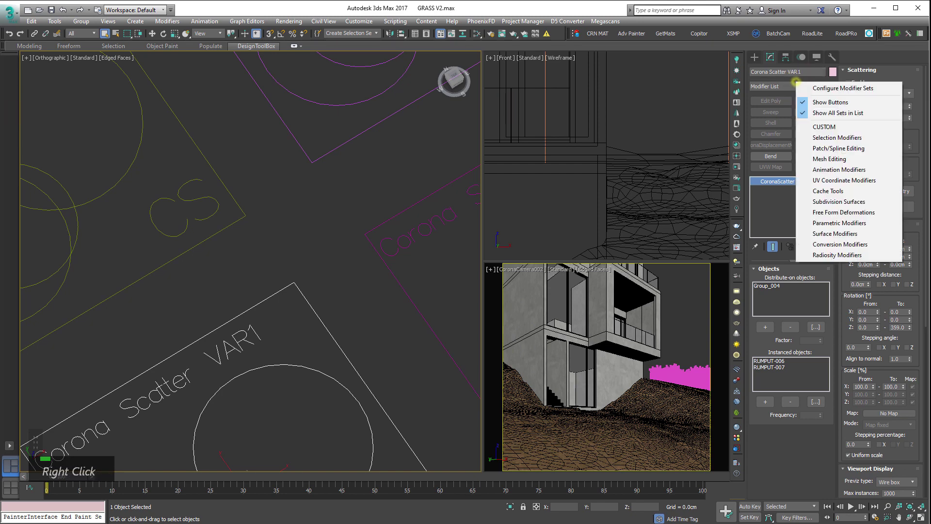
# Step: Select the newly created scatter and rename it Corona Scatter LEAF
pyautogui.middleClick(379, 264)
pyautogui.doubleClick(380, 266)
pyautogui.moveTo(416, 285); pyautogui.dragTo(260, 354, button='middle')
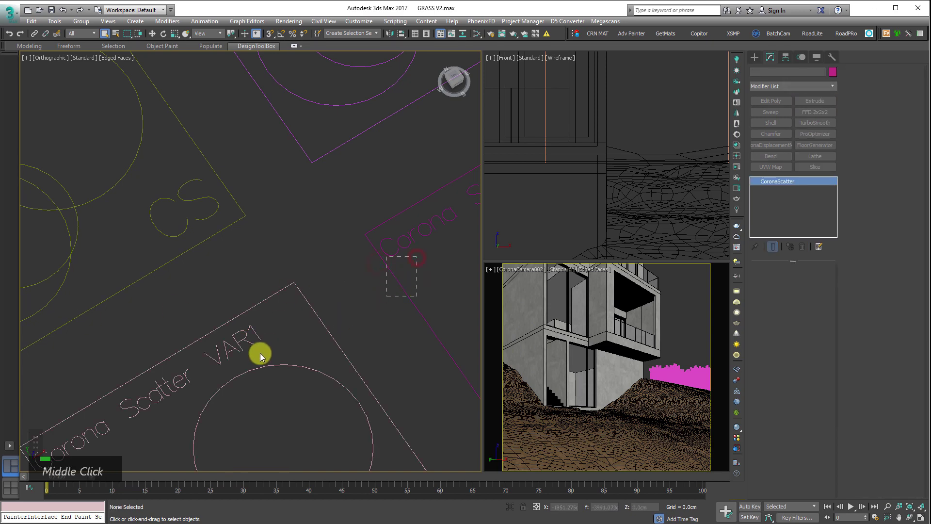
pyautogui.doubleClick(805, 71)
pyautogui.write('Scatter')
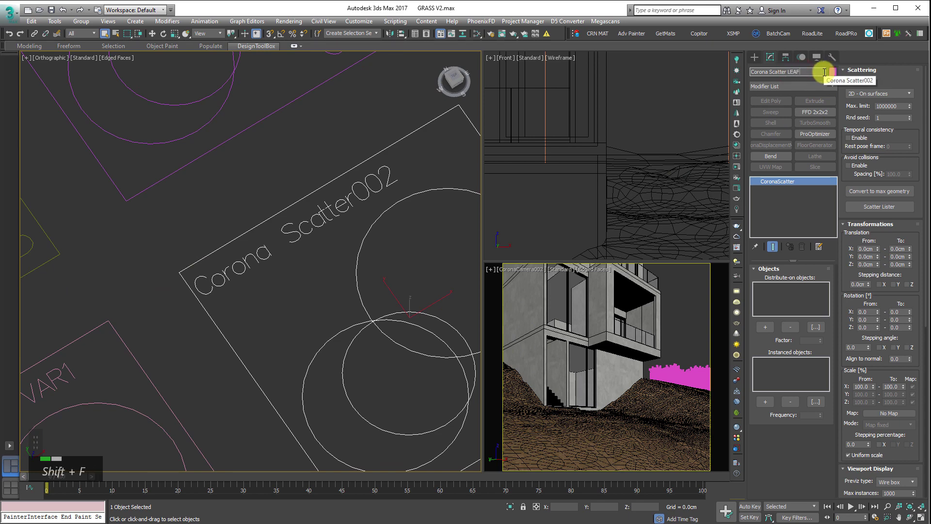
pyautogui.press('Return')
# Step: Add the ground mesh Group_004 as the LEAF scatter's distribute-on object
pyautogui.scroll(-4, 165, 292)
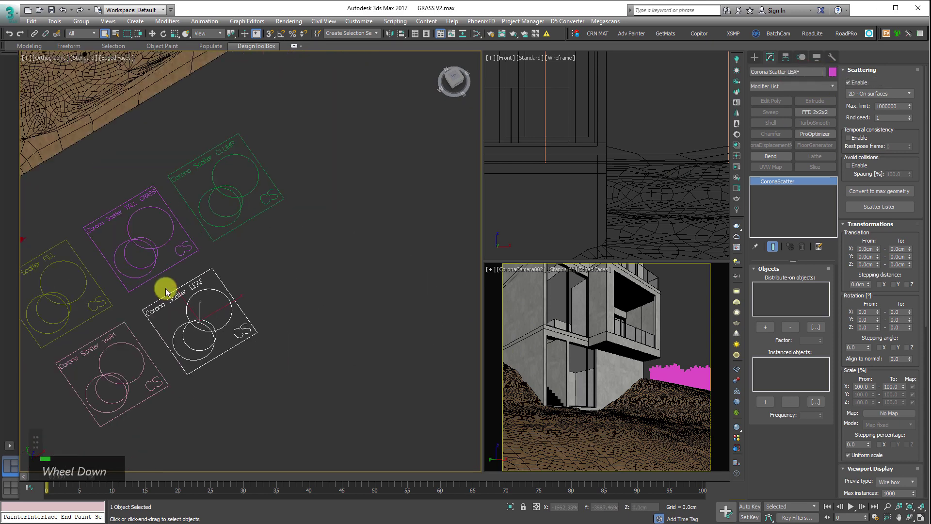
pyautogui.scroll(3, 468, 245)
pyautogui.click(765, 327)
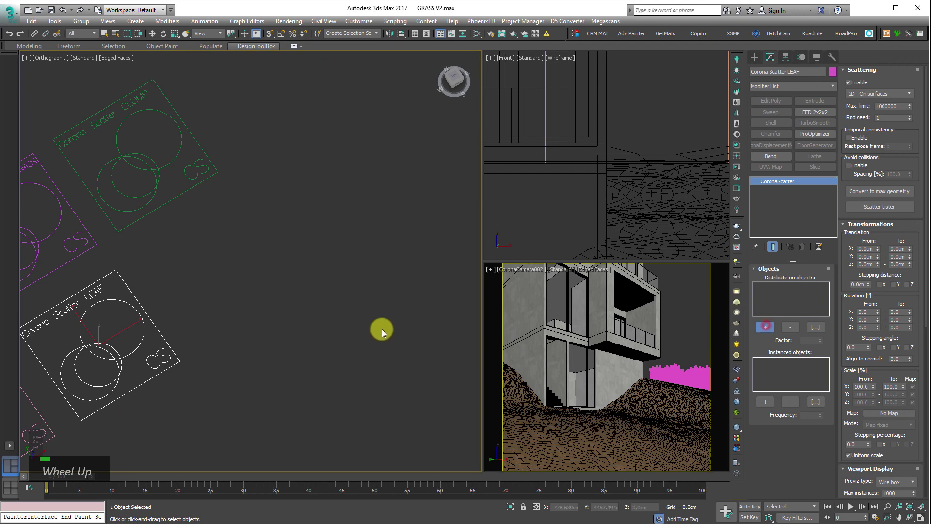
pyautogui.click(543, 456)
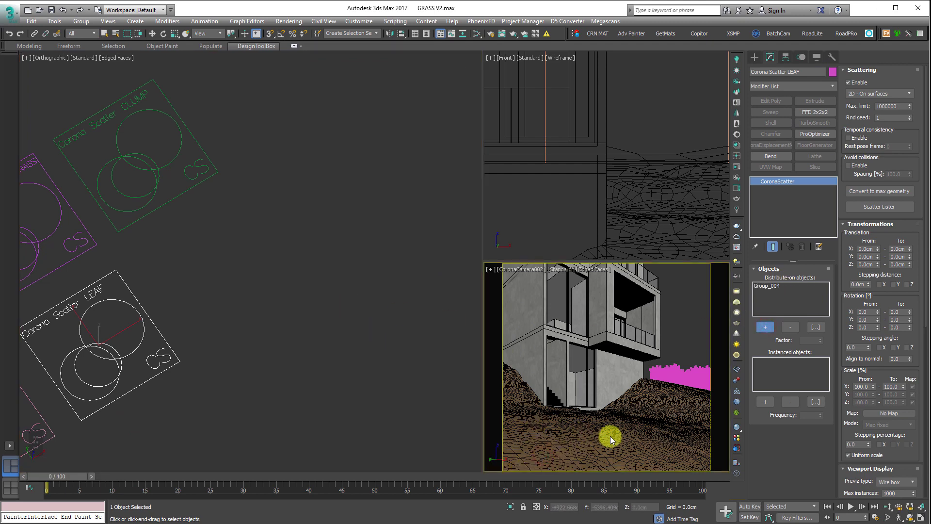
# Step: Add the red leaf model RUMPUT-009 as the LEAF scatter's instanced object
pyautogui.moveTo(192, 332); pyautogui.dragTo(444, 277, button='middle')
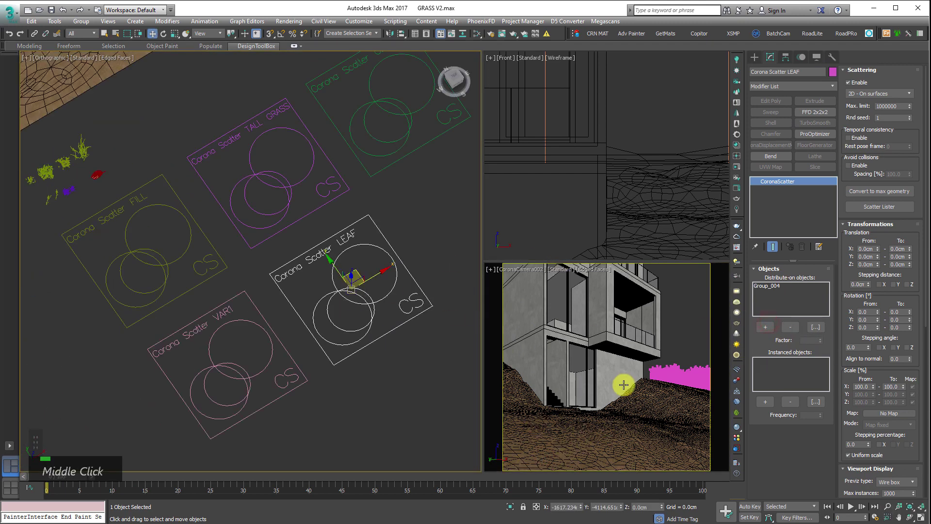
pyautogui.click(766, 406)
pyautogui.moveTo(139, 221); pyautogui.dragTo(261, 305, button='middle')
pyautogui.scroll(6, 218, 288)
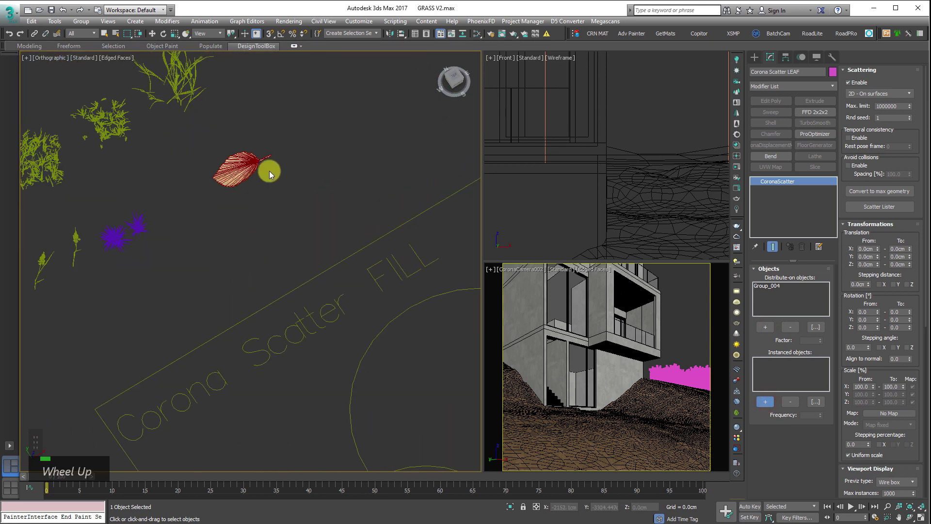
pyautogui.click(254, 162)
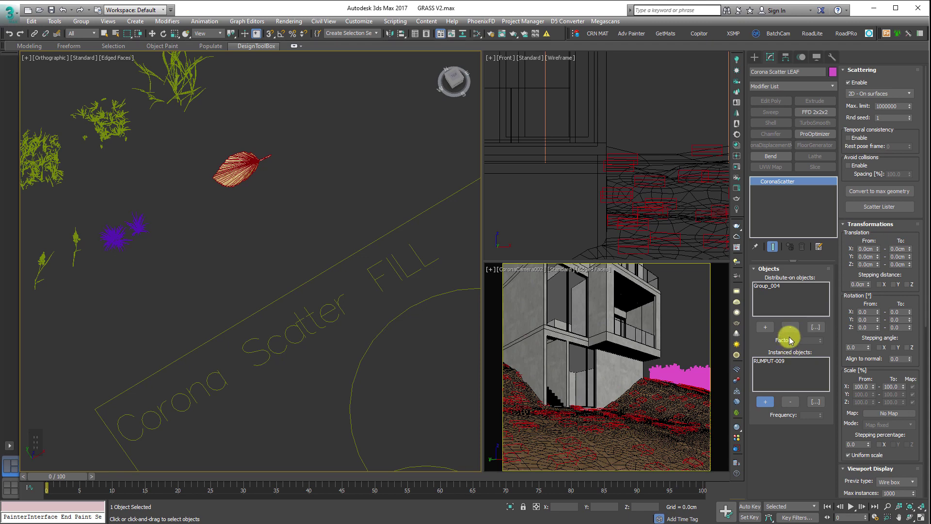
pyautogui.scroll(-3, 229, 307)
pyautogui.moveTo(228, 306); pyautogui.dragTo(286, 289, button='middle')
pyautogui.scroll(-2, 326, 305)
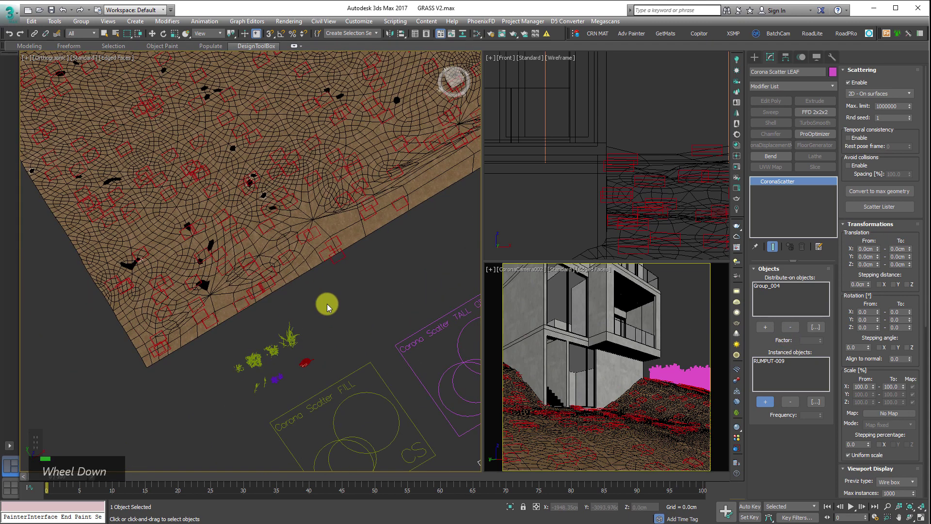
# Step: Finish picking objects and try a uniform scale of 70% for both ends of the LEAF scatter's scale range
pyautogui.rightClick(318, 298)
pyautogui.rightClick(295, 308)
pyautogui.click(263, 297)
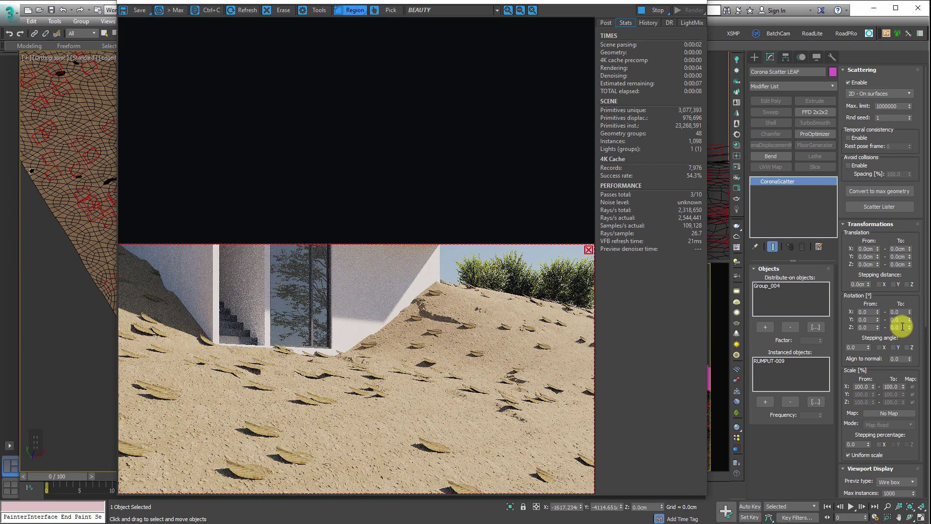
pyautogui.doubleClick(858, 387)
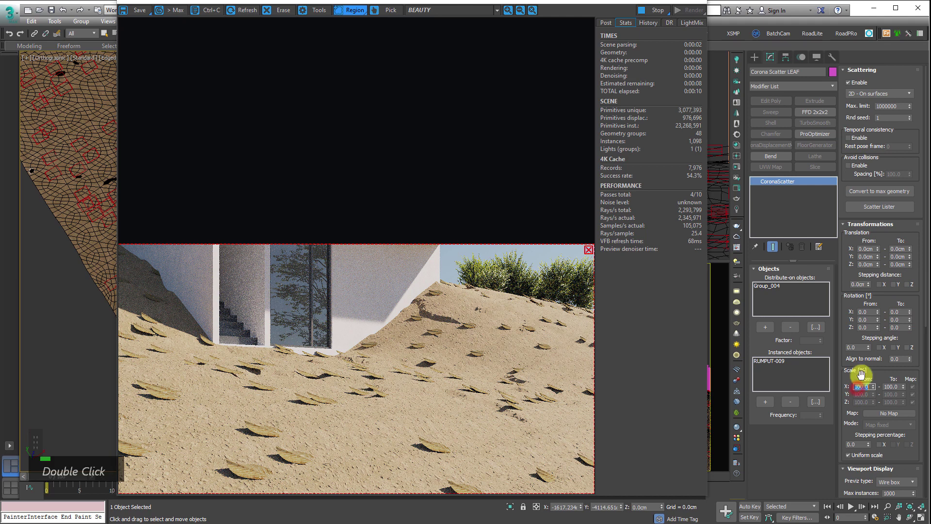
pyautogui.write('70')
pyautogui.press('Tab')
pyautogui.write('70')
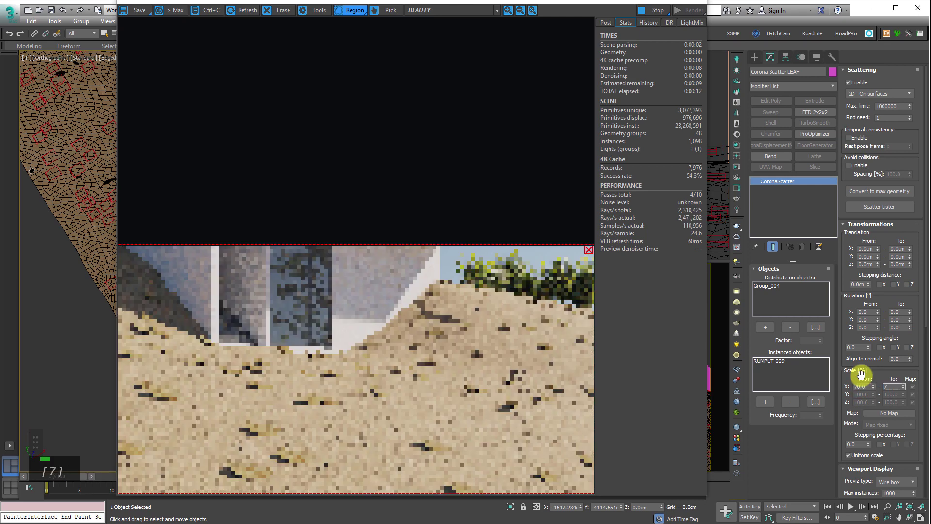
pyautogui.press('Tab')
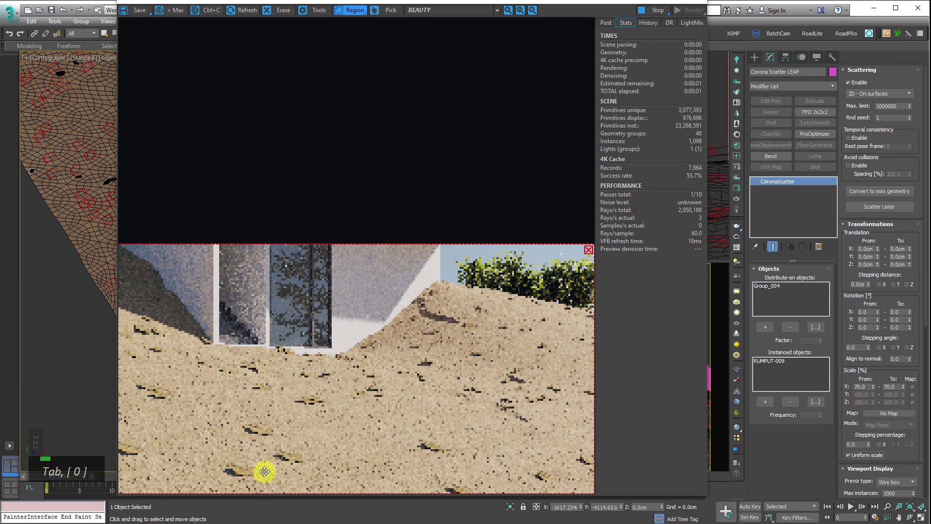
# Step: Set the LEAF scatter's scale range to 40% at both ends and its upper Z rotation limit to 359 degrees
pyautogui.doubleClick(870, 386)
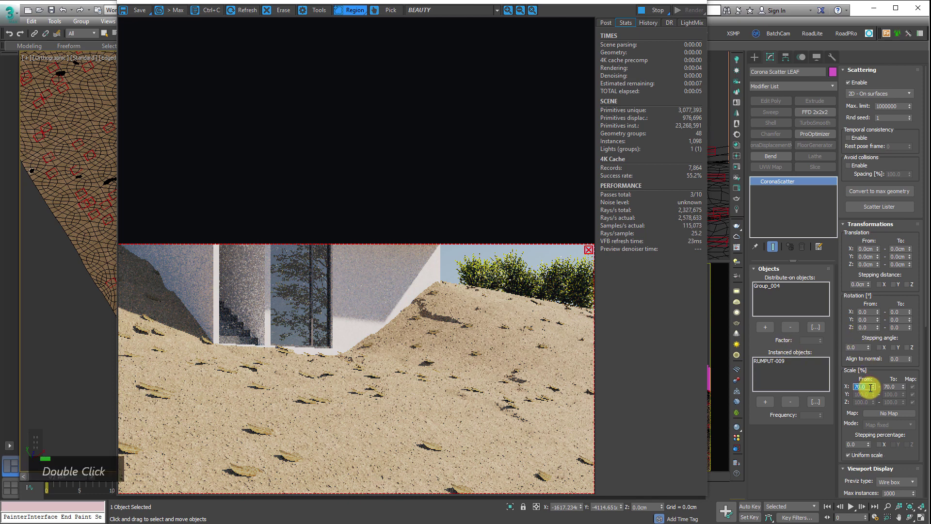
pyautogui.write('40')
pyautogui.press('Tab')
pyautogui.write('4')
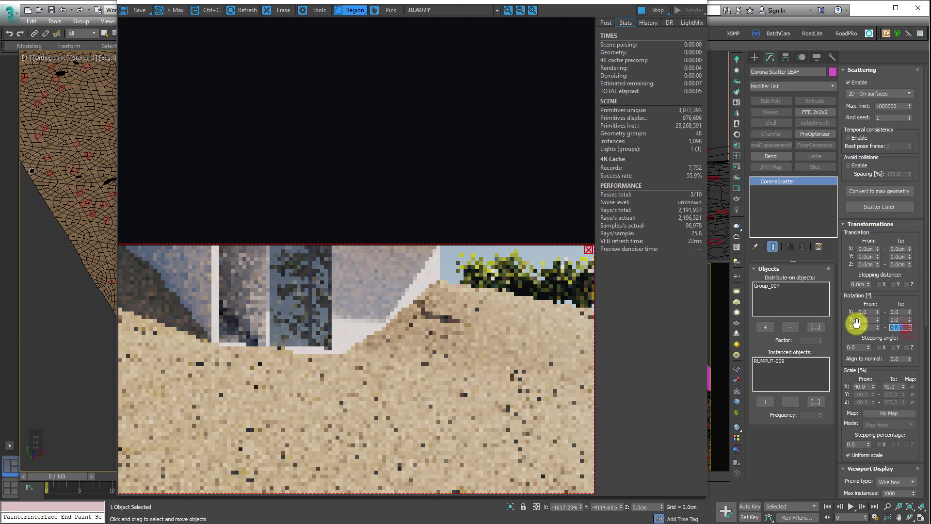
pyautogui.write('359')
pyautogui.press('Return')
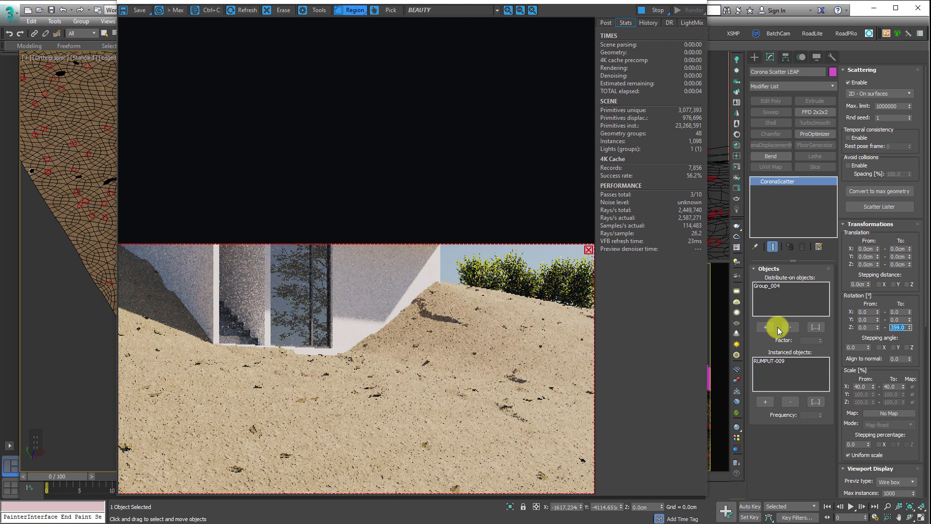
pyautogui.scroll(-1, 342, 445)
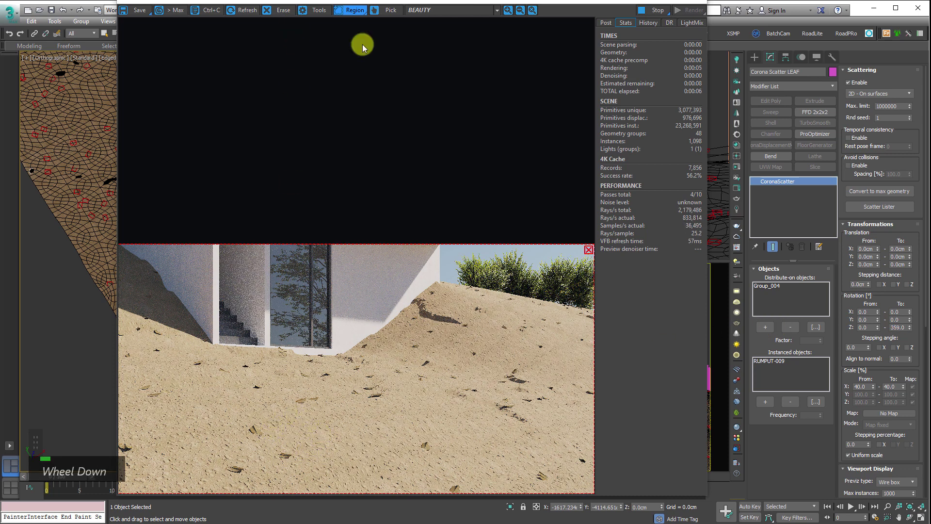
# Step: Open the list of scatters, enable Corona Scatter FILL, and move the list clear of the rendered ground
pyautogui.click(737, 92)
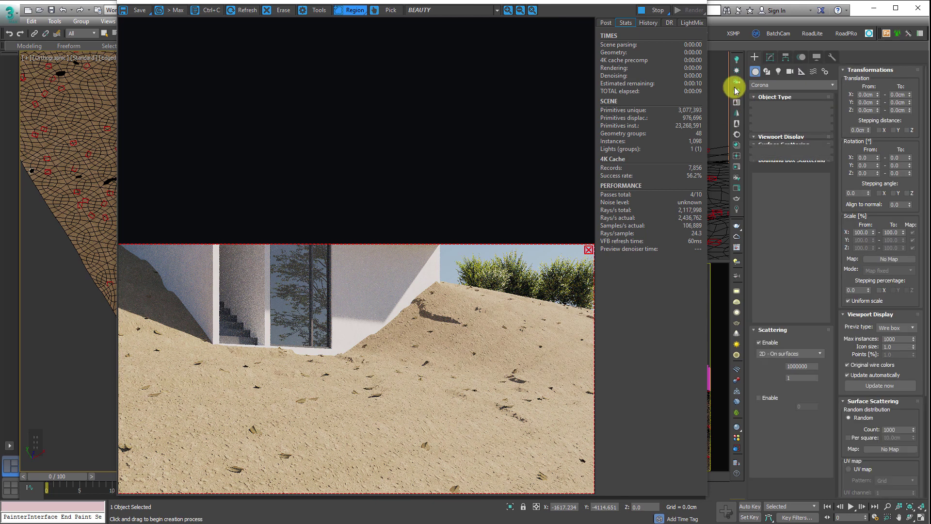
pyautogui.click(737, 103)
pyautogui.scroll(-2, 318, 303)
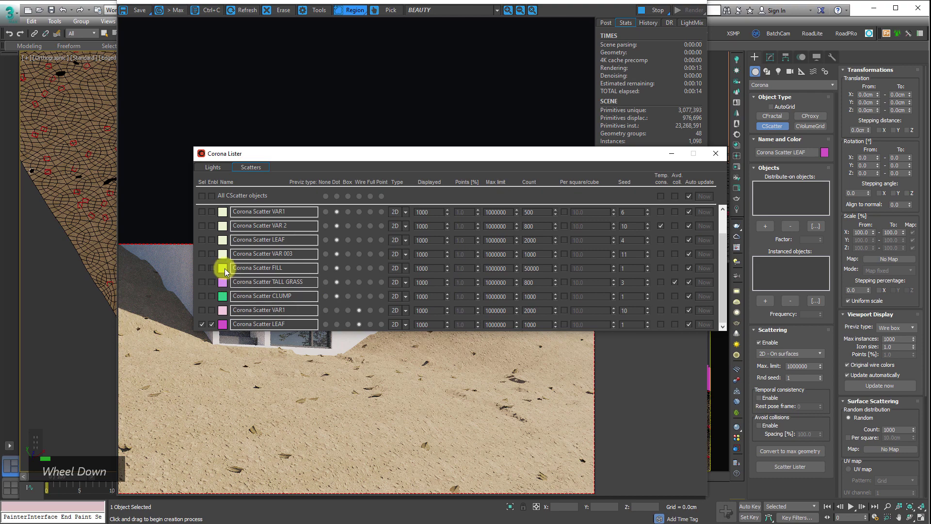
pyautogui.click(212, 268)
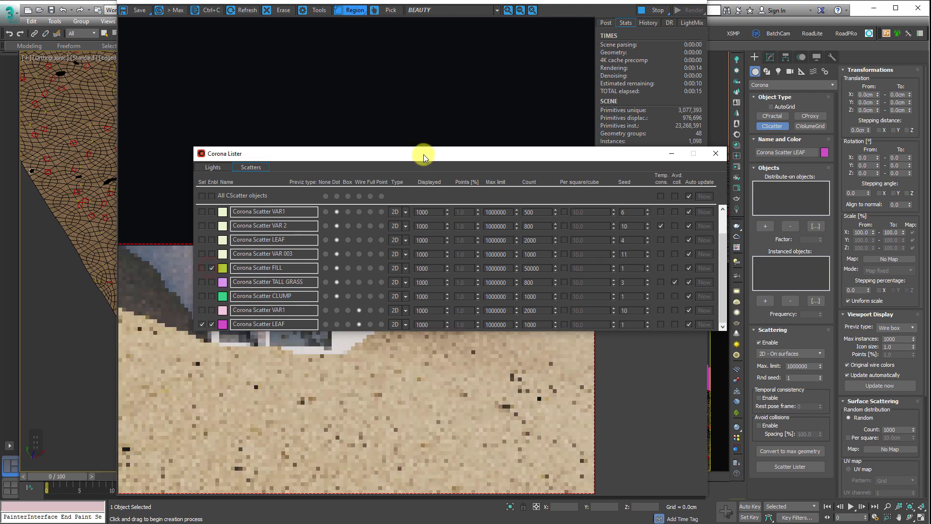
pyautogui.moveTo(423, 153); pyautogui.dragTo(324, 55)
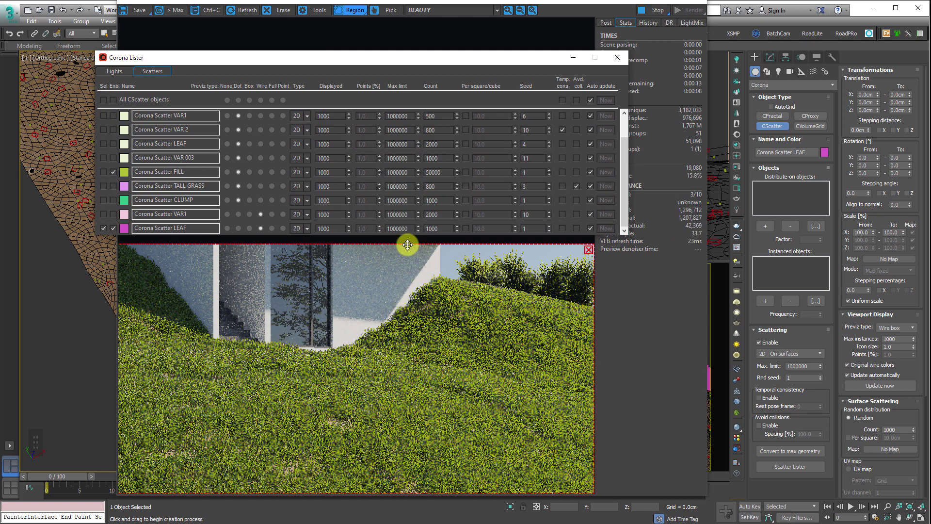
# Step: Shrink the render region to the ground below the house entrance to check the leaves among the grass
pyautogui.moveTo(407, 243); pyautogui.dragTo(414, 345)
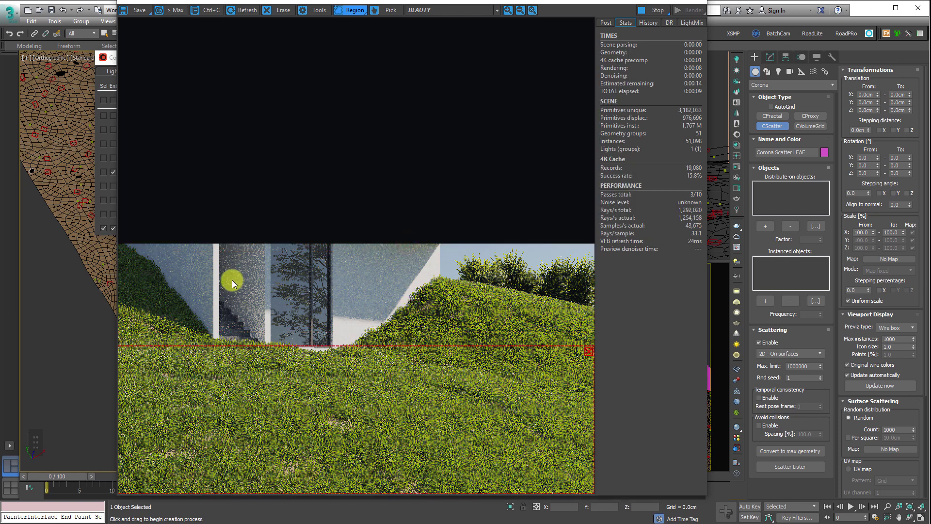
pyautogui.click(111, 63)
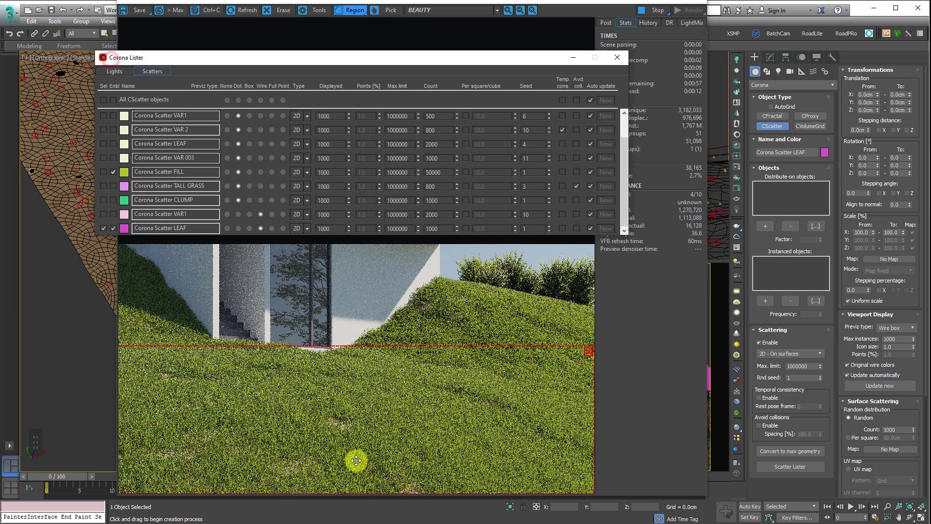
pyautogui.scroll(3, 369, 439)
pyautogui.moveTo(377, 454); pyautogui.dragTo(349, 305, button='middle')
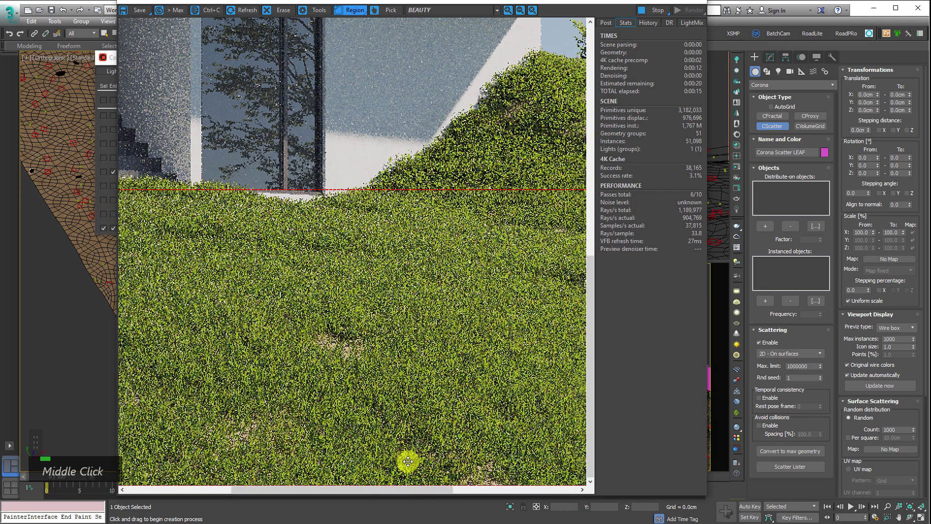
# Step: Disable Corona Scatter FILL and try a Z translation of 4 cm for both ends in the scatter creation parameters
pyautogui.click(111, 59)
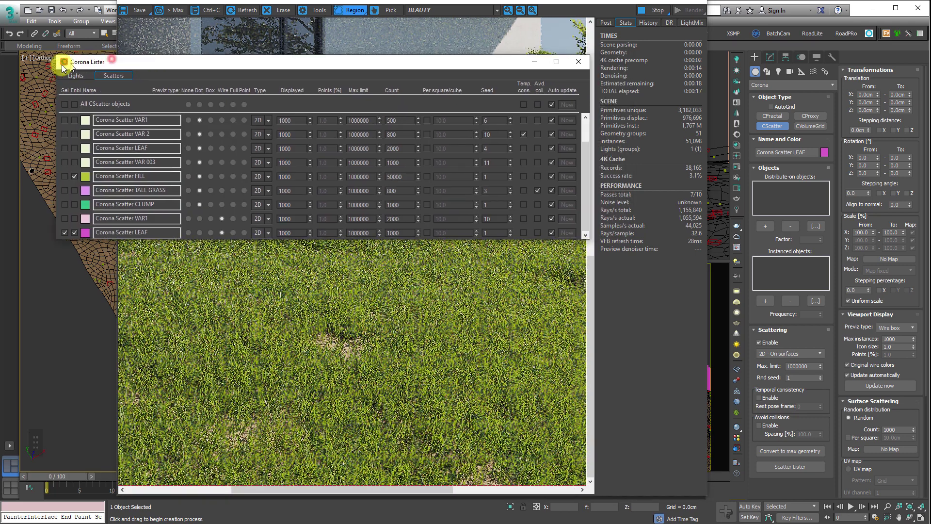
pyautogui.click(55, 179)
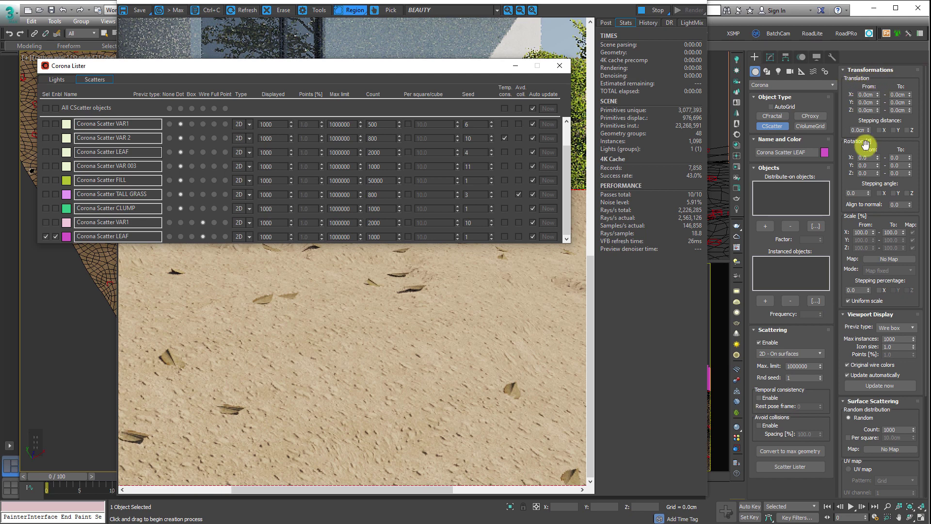
pyautogui.doubleClick(867, 111)
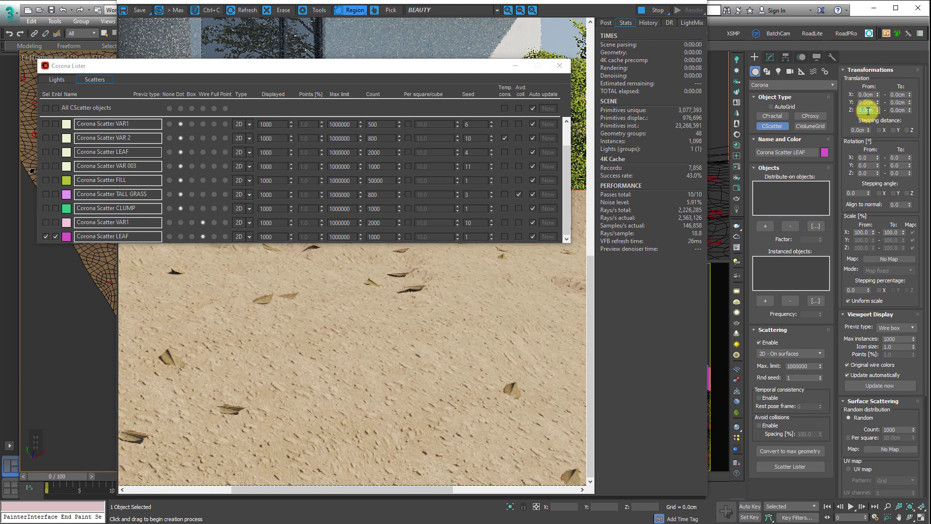
pyautogui.press('Tab')
pyautogui.press('Tab')
pyautogui.press('Tab')
pyautogui.press('Tab')
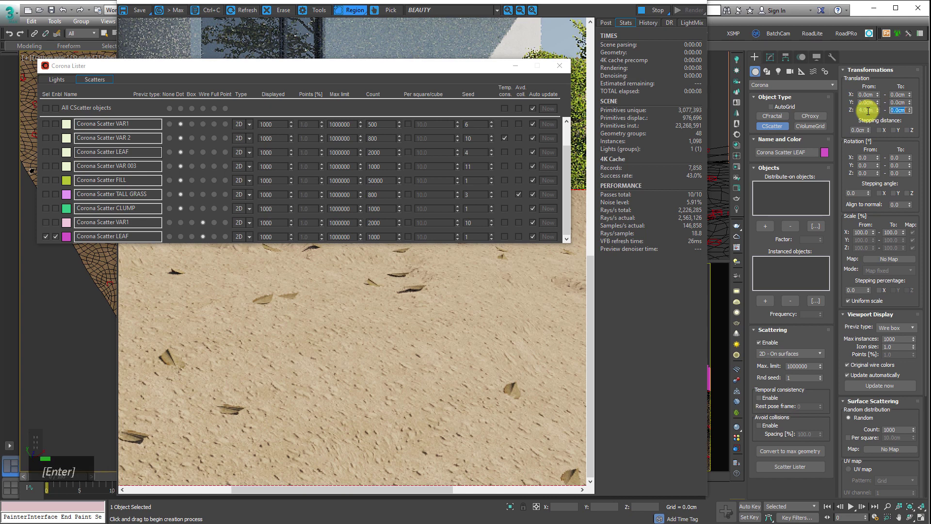
pyautogui.write('4')
pyautogui.press('Tab')
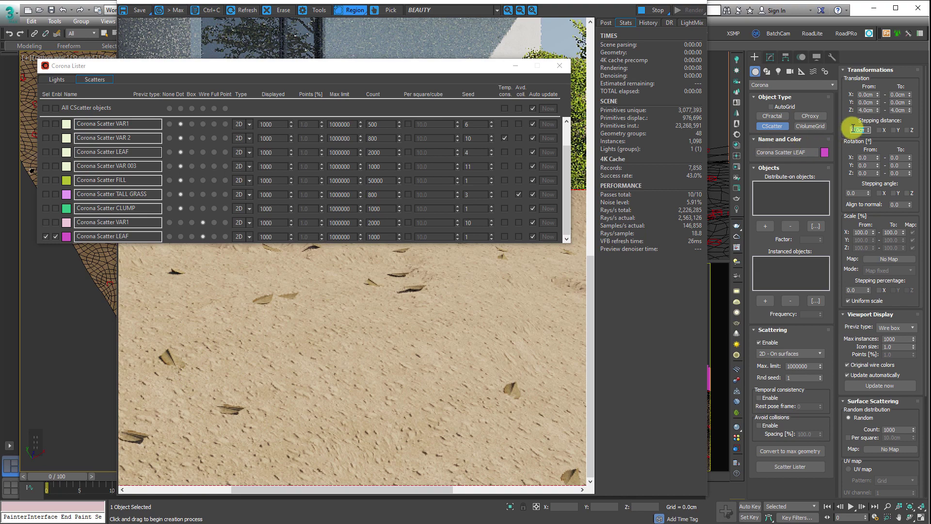
# Step: Exit scatter creation, select the Corona Scatter LEAF object in the viewport, and show its editable parameters
pyautogui.middleClick(646, 289)
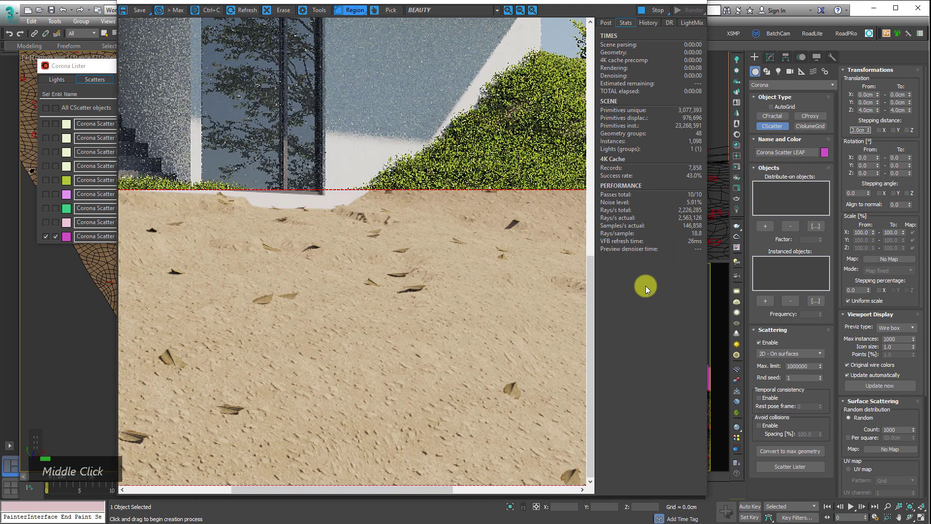
pyautogui.scroll(-5, 36, 307)
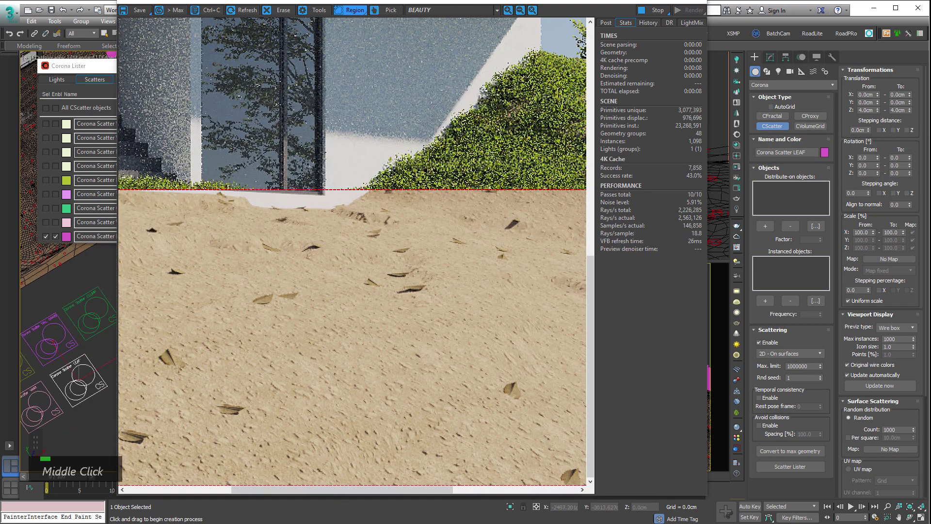
pyautogui.scroll(5, 79, 370)
pyautogui.press('q')
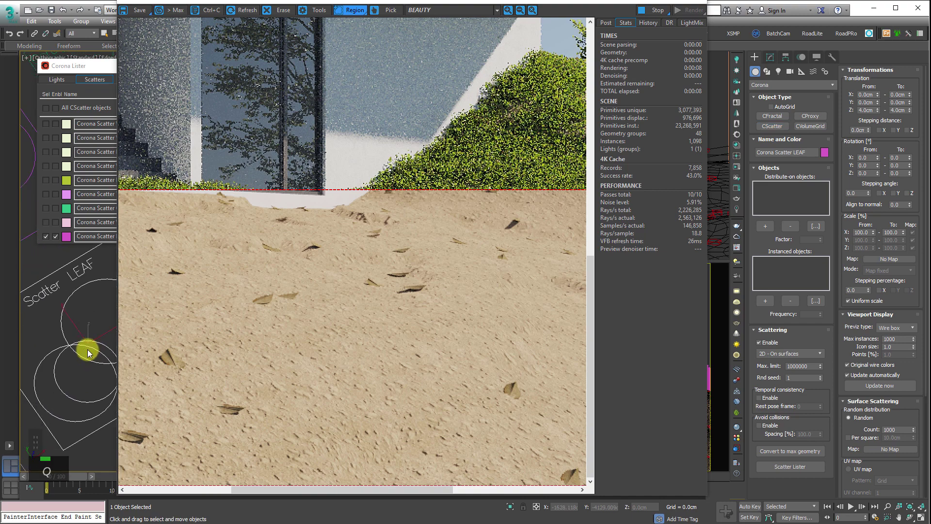
pyautogui.click(87, 353)
pyautogui.click(769, 58)
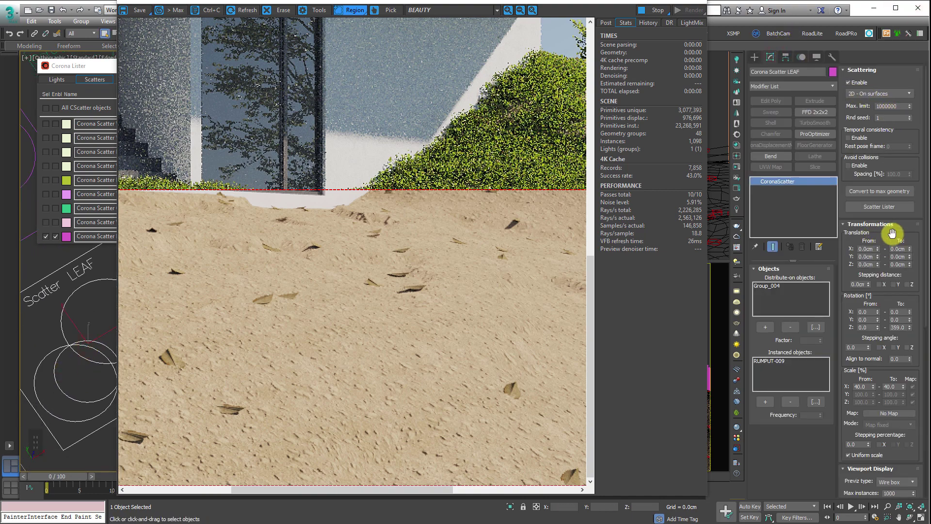
# Step: Set the LEAF scatter's Z translation to 4 cm for both the from and to values
pyautogui.moveTo(892, 234); pyautogui.dragTo(915, 72)
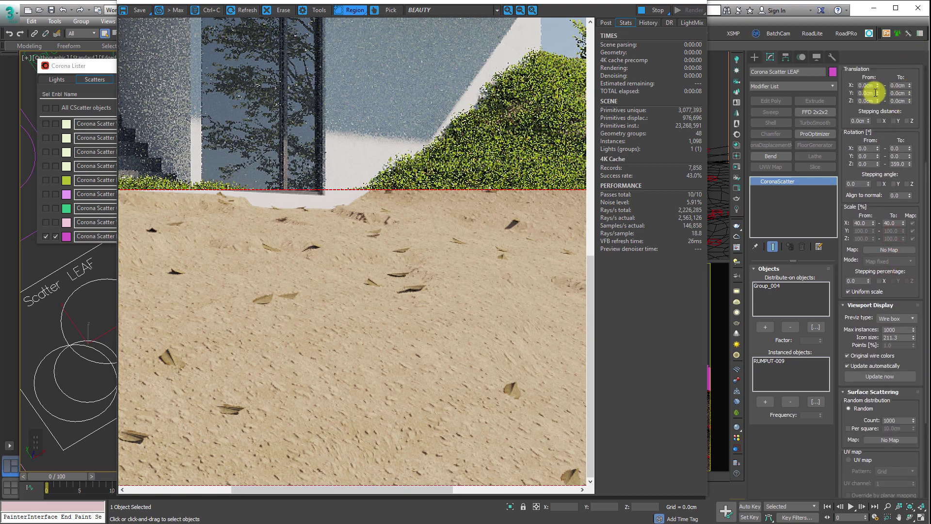
pyautogui.scroll(2, 870, 111)
pyautogui.doubleClick(868, 122)
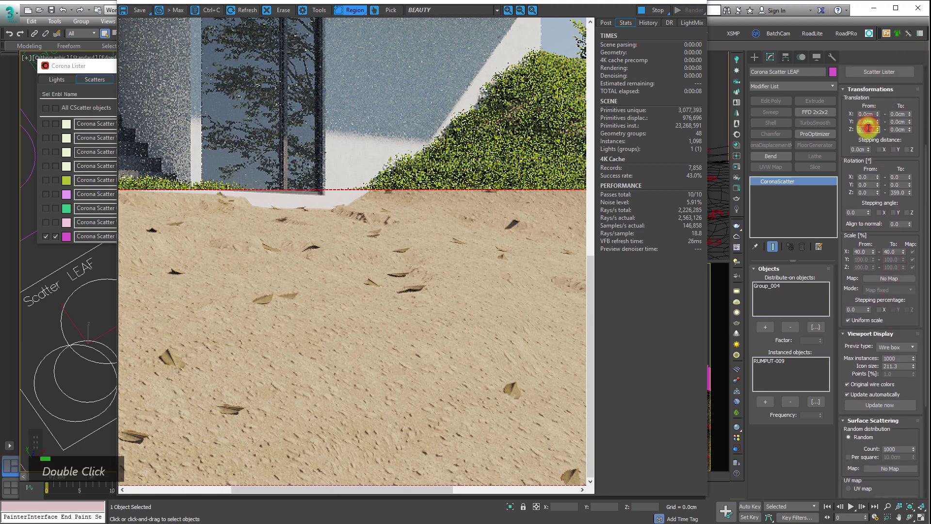
pyautogui.doubleClick(867, 128)
pyautogui.write('4')
pyautogui.press('Tab')
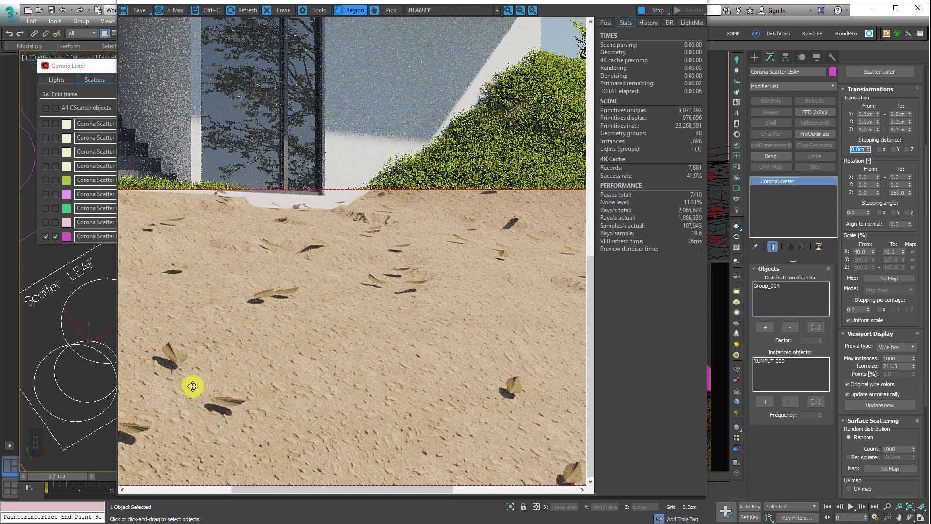
# Step: Enable Corona Scatter FILL again and raise the LEAF scatter's Z translation range to 6 cm at both ends
pyautogui.click(56, 180)
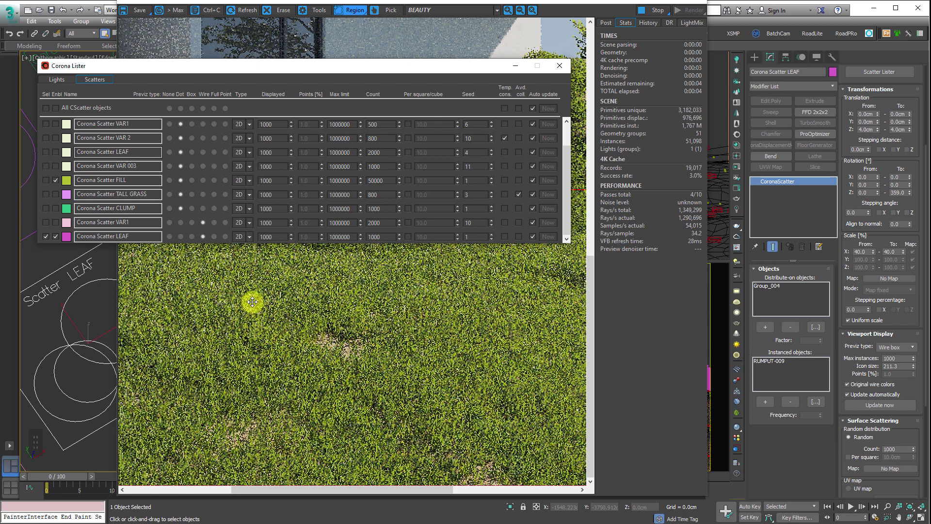
pyautogui.doubleClick(864, 129)
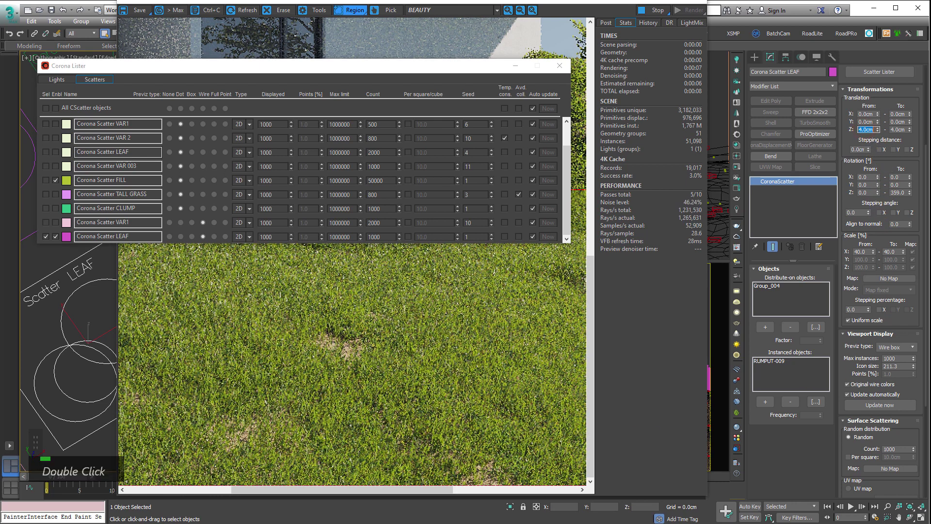
pyautogui.write('6')
pyautogui.press('Tab')
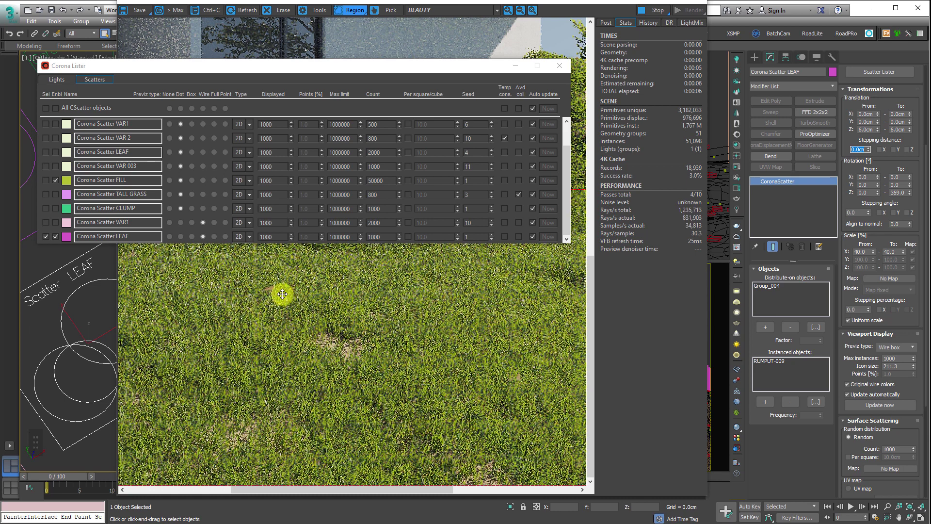
# Step: Raise the LEAF scatter's Z translation to 8 cm for both ends and check the leaves in the rendered grass
pyautogui.doubleClick(866, 122)
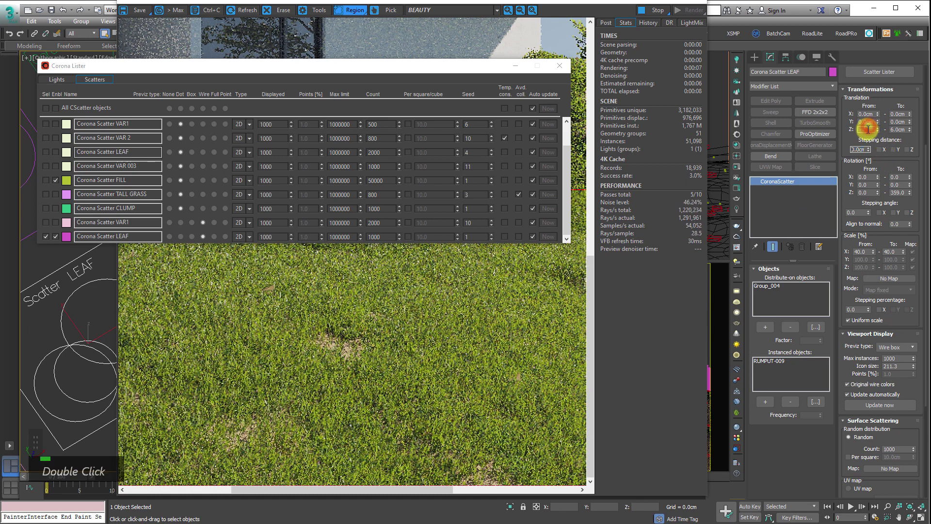
pyautogui.write('8')
pyautogui.press('Tab')
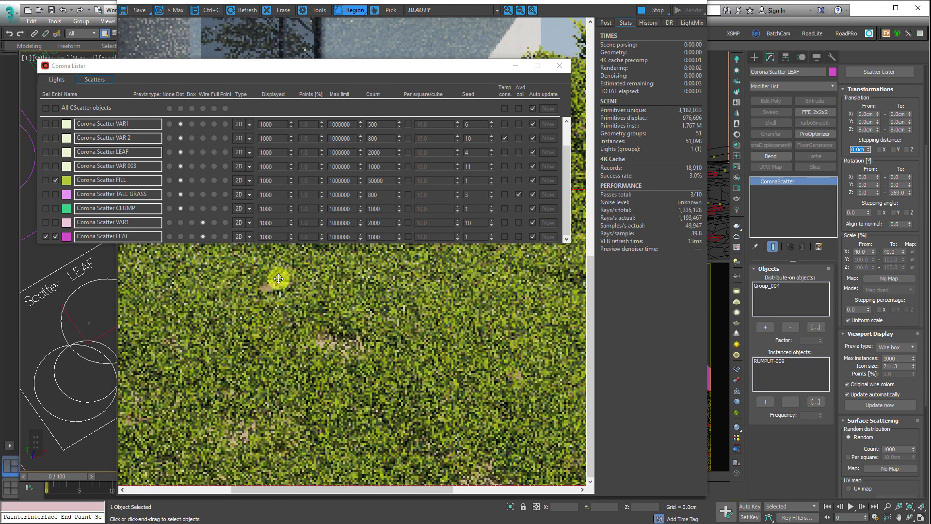
pyautogui.scroll(-3, 291, 291)
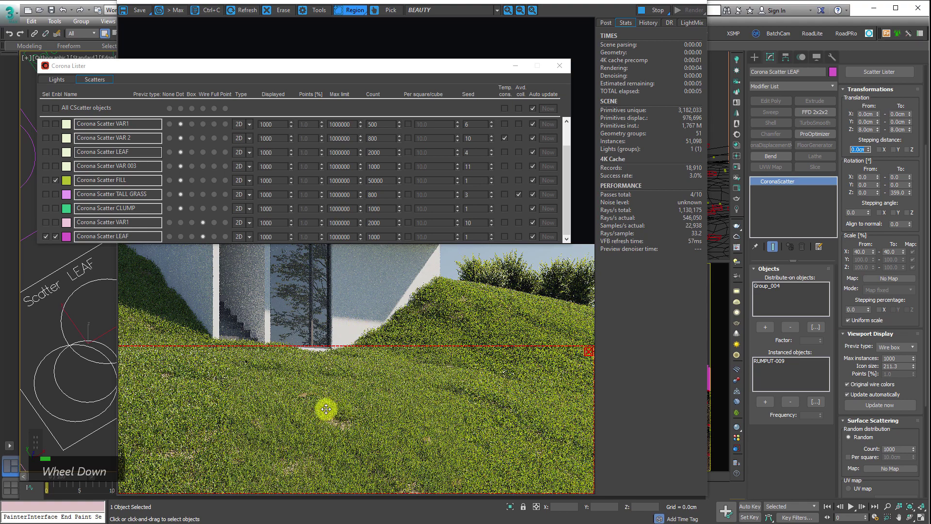
pyautogui.scroll(3, 315, 403)
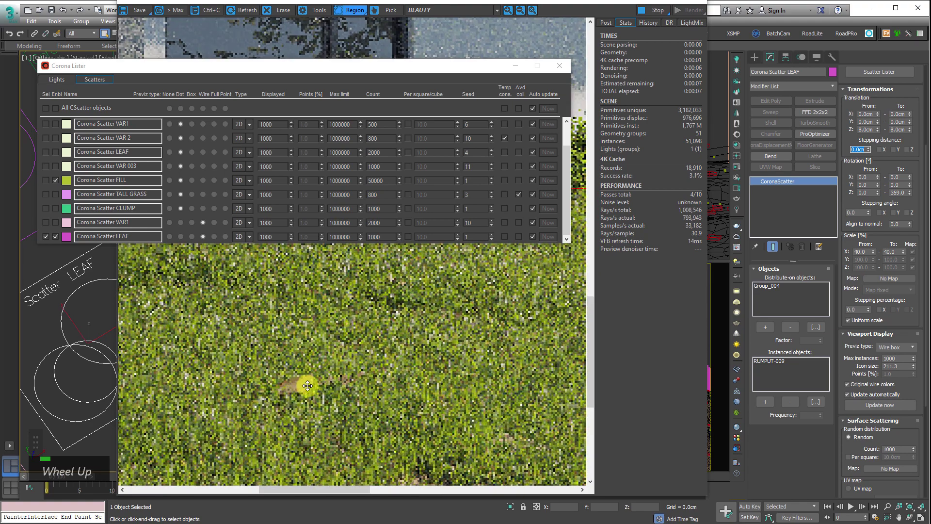
pyautogui.moveTo(441, 374); pyautogui.dragTo(438, 317, button='middle')
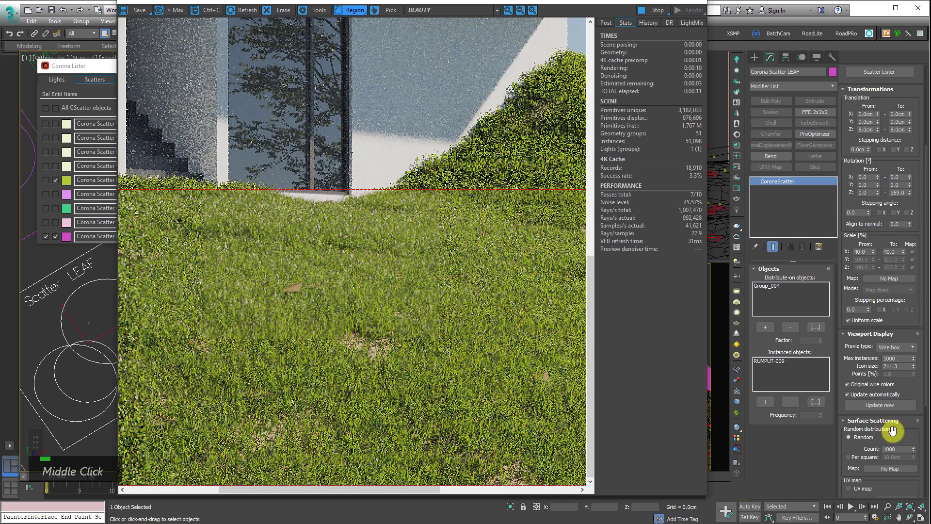
# Step: Set the LEAF scatter's count to 3000 and its random seed to 20, checking the leaf distribution in the rendered grass
pyautogui.moveTo(897, 448); pyautogui.dragTo(774, 462)
pyautogui.write('30')
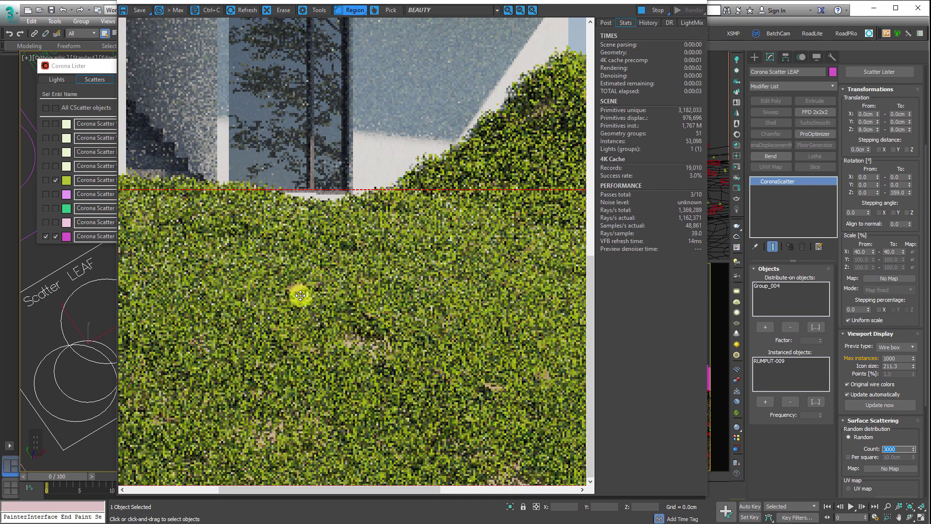
pyautogui.moveTo(888, 166); pyautogui.dragTo(877, 370)
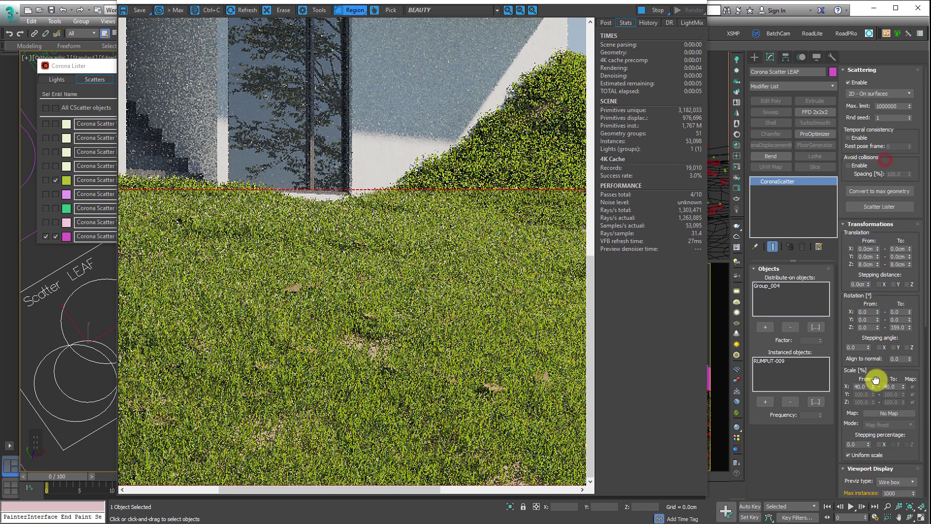
pyautogui.doubleClick(891, 118)
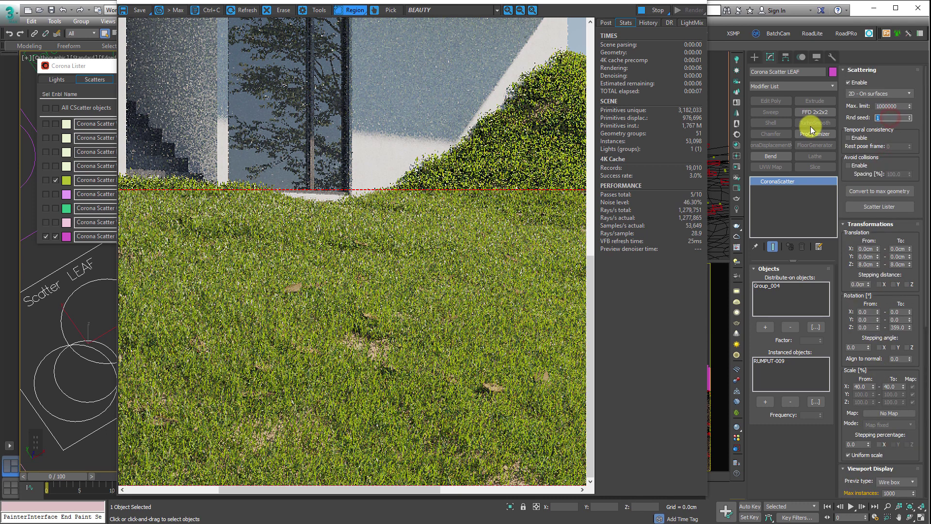
pyautogui.write('20')
pyautogui.press('Return')
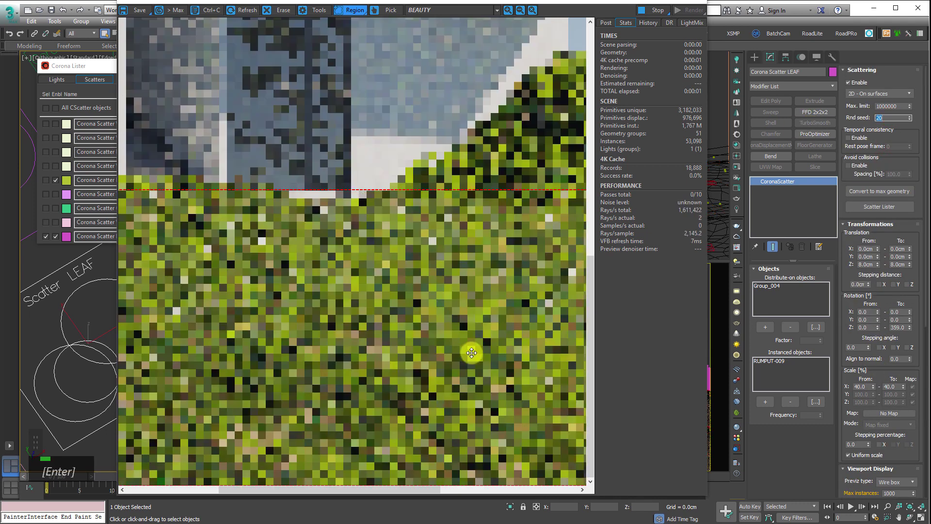
pyautogui.moveTo(529, 392); pyautogui.dragTo(480, 290, button='middle')
pyautogui.scroll(-3, 374, 338)
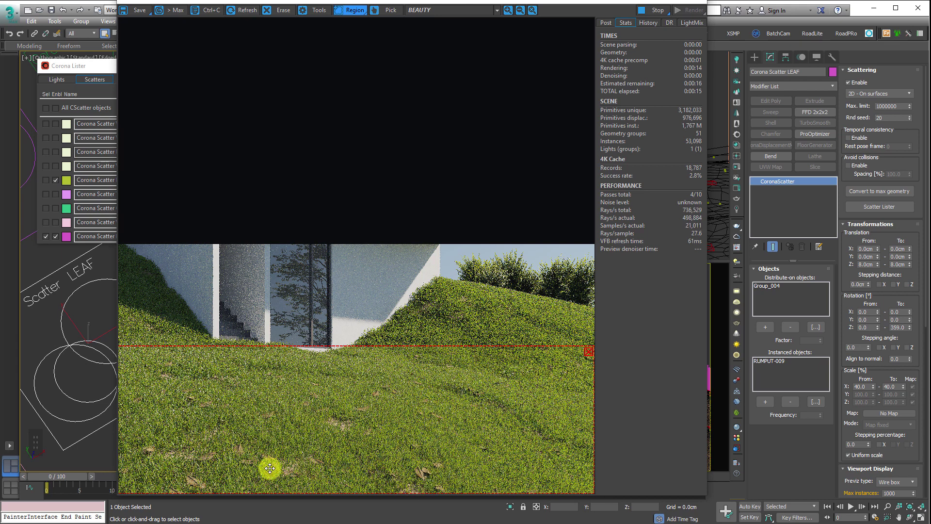
pyautogui.scroll(2, 268, 456)
pyautogui.scroll(-2, 339, 442)
pyautogui.middleClick(396, 396)
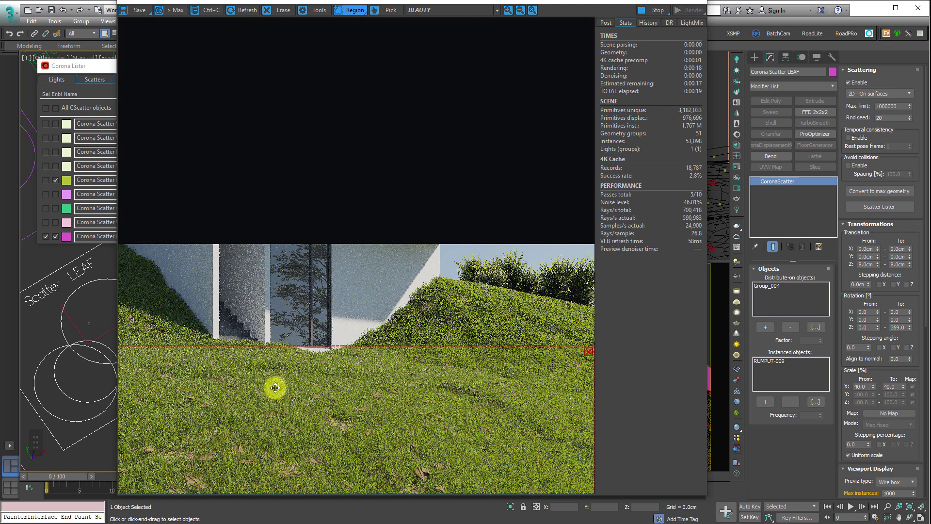
# Step: Disable Corona Scatter FILL and set the LEAF scatter's X rotation range from -2 to 2 degrees
pyautogui.click(56, 179)
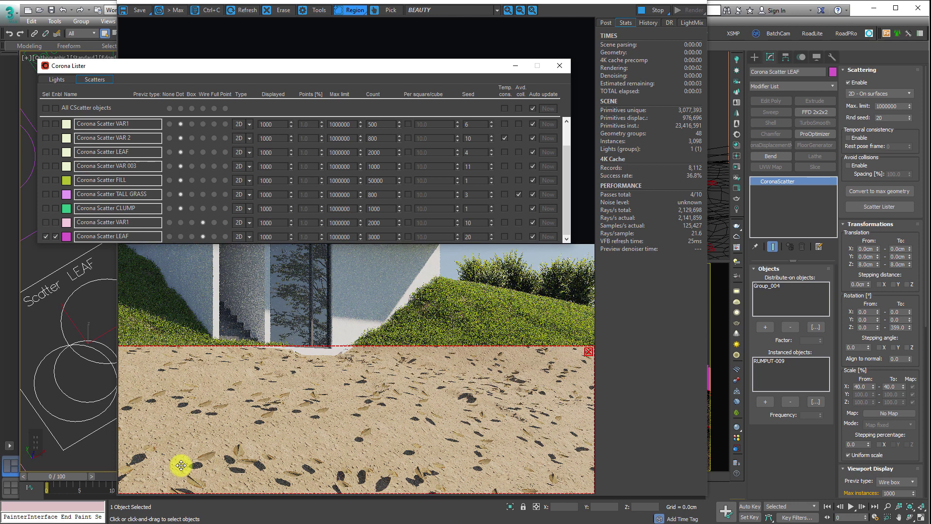
pyautogui.click(864, 312)
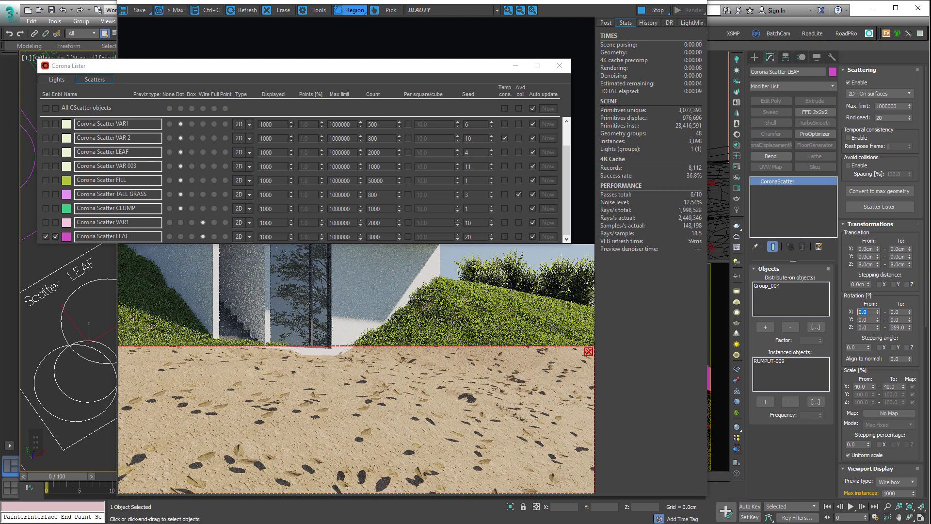
pyautogui.write('-2')
pyautogui.press('Tab')
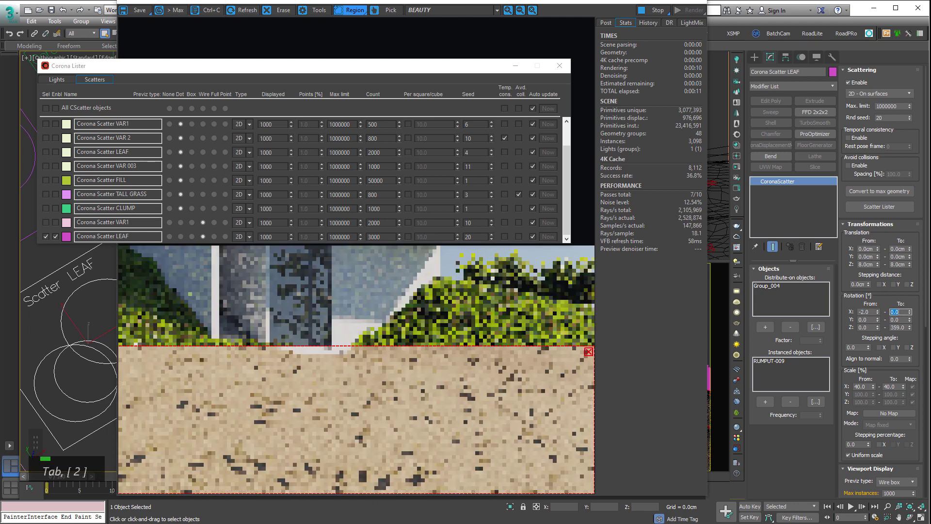
pyautogui.write('2')
pyautogui.press('Tab')
# Step: Set the LEAF scatter's Y rotation range from -2 to 1 degree
pyautogui.write('2-2')
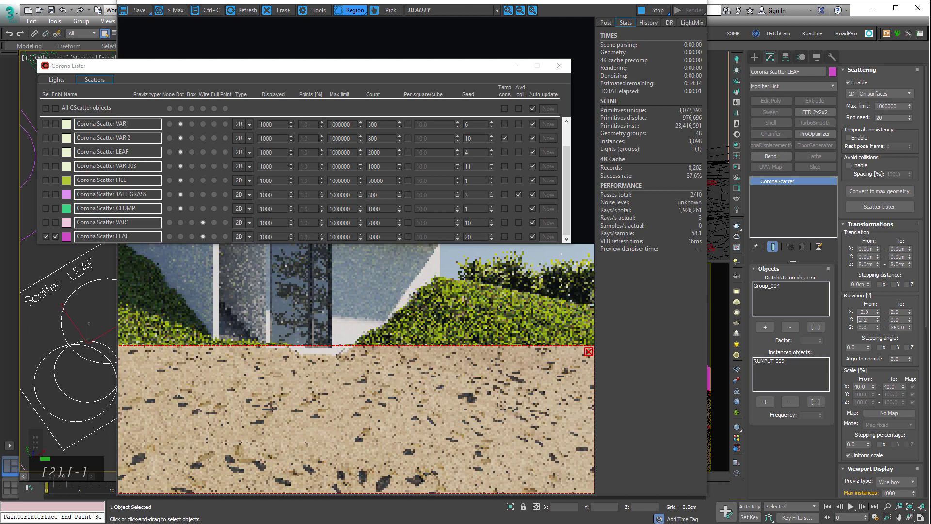
pyautogui.press('BackSpace')
pyautogui.press('BackSpace')
pyautogui.press('BackSpace')
pyautogui.write('-2')
pyautogui.press('Tab')
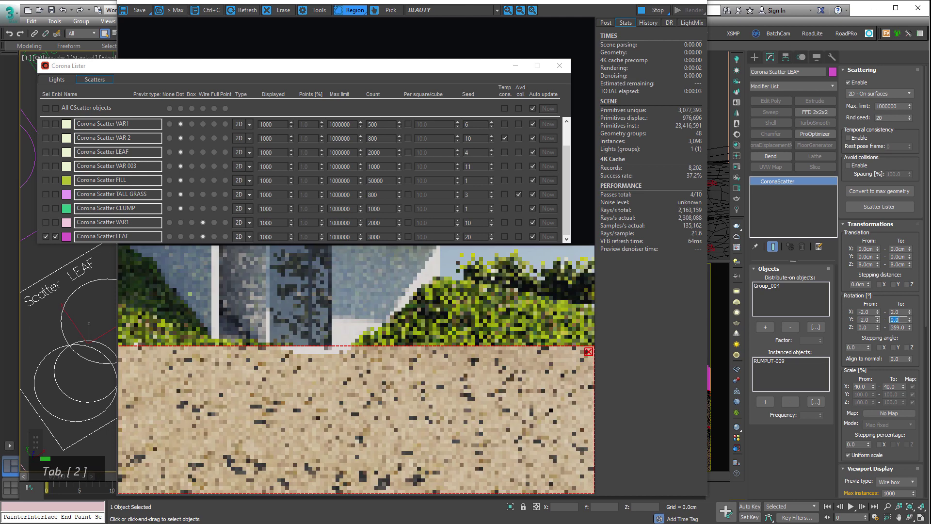
pyautogui.hotkey('shift', 'Tab')
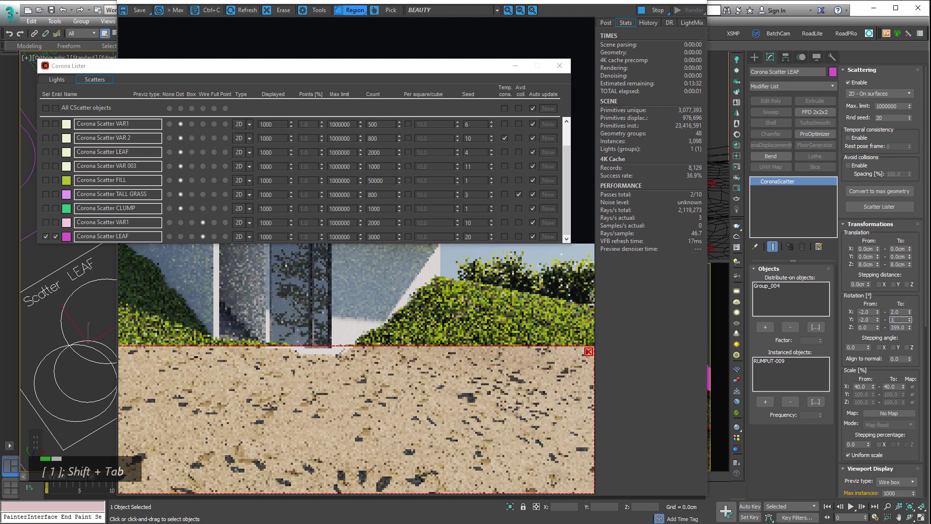
pyautogui.write('1')
pyautogui.press('Tab')
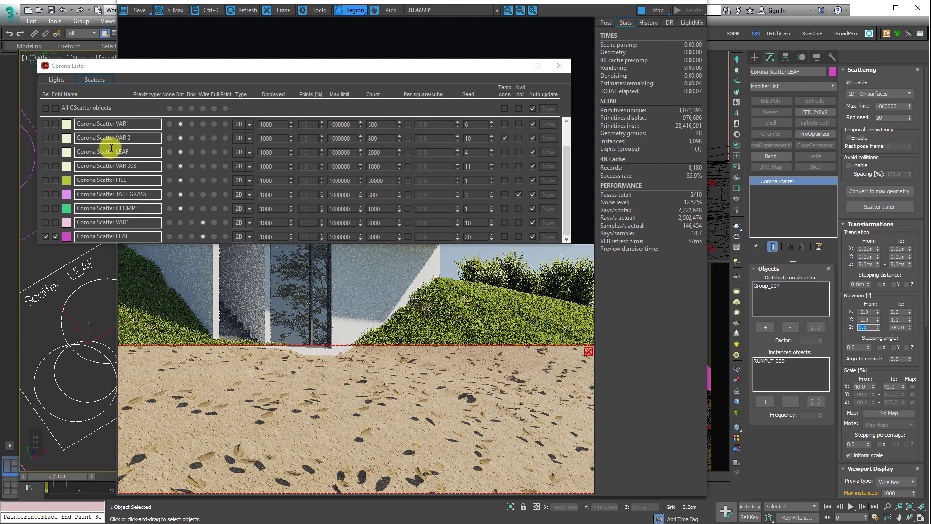
# Step: Enable Corona Scatter FILL again and inspect the tilted leaves in the rendered grass up close
pyautogui.click(55, 180)
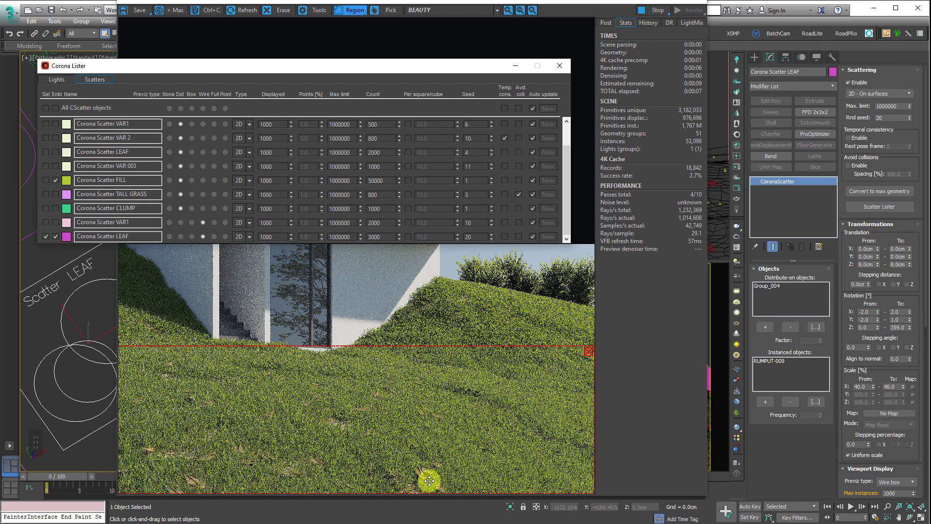
pyautogui.scroll(2, 426, 478)
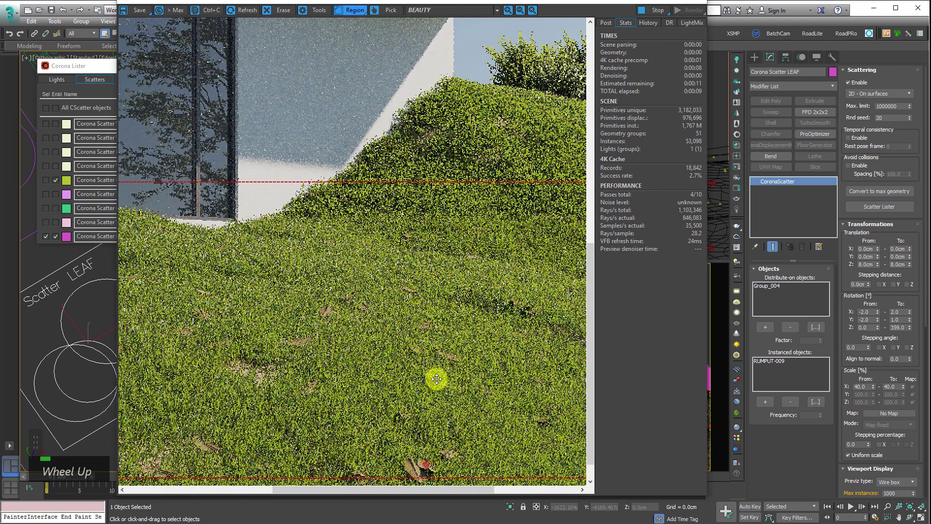
pyautogui.moveTo(437, 379); pyautogui.dragTo(442, 335)
pyautogui.moveTo(446, 287); pyautogui.dragTo(450, 428)
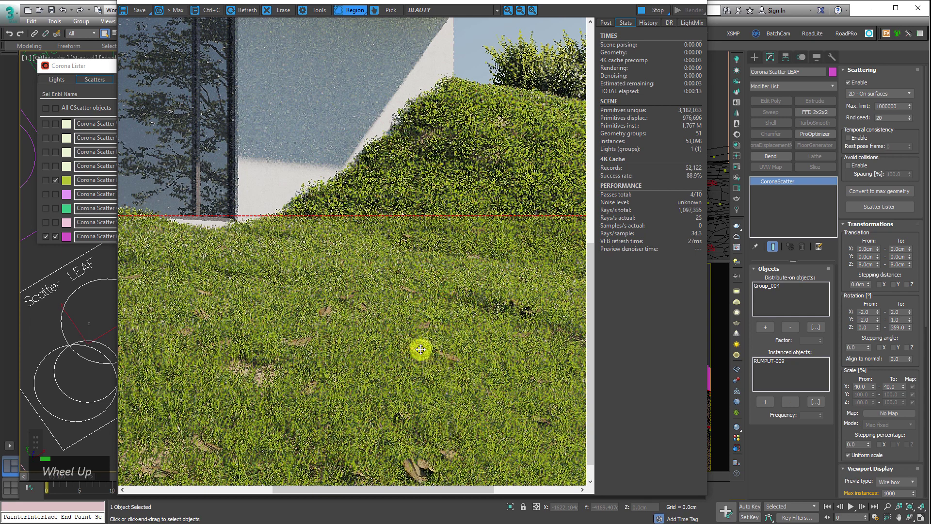
pyautogui.scroll(-2, 430, 296)
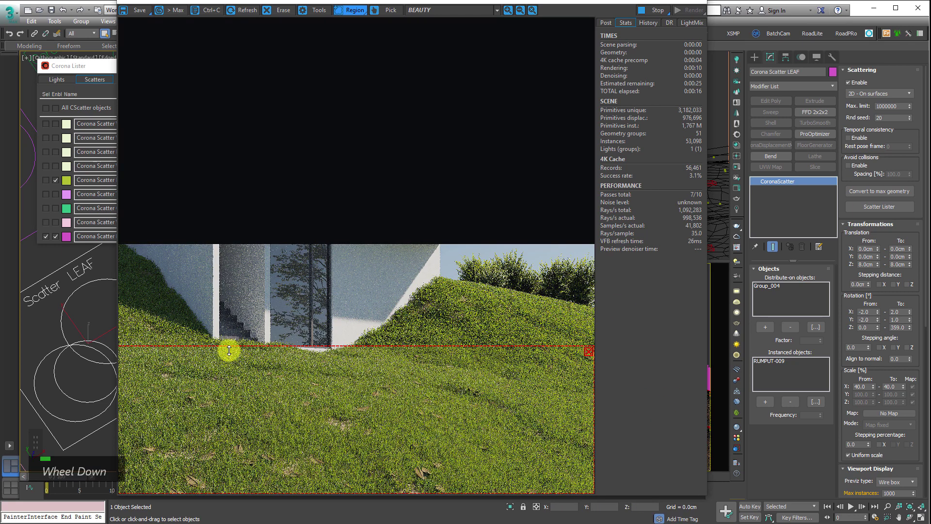
# Step: Raise the LEAF scatter's Z translation to 9 cm for both the from and to values
pyautogui.doubleClick(868, 264)
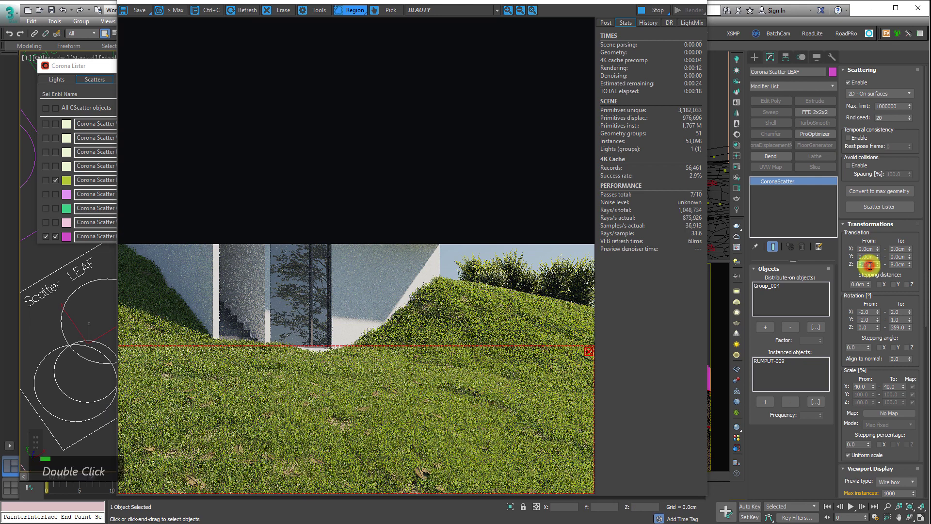
pyautogui.write('9')
pyautogui.press('Tab')
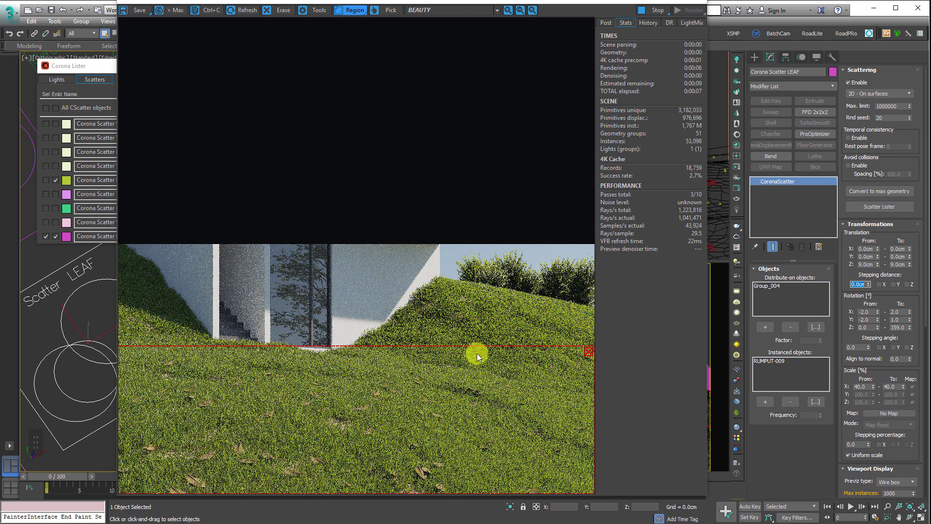
# Step: Extend the render region upward to include the hillside and the lower part of the house
pyautogui.moveTo(385, 346); pyautogui.dragTo(386, 243)
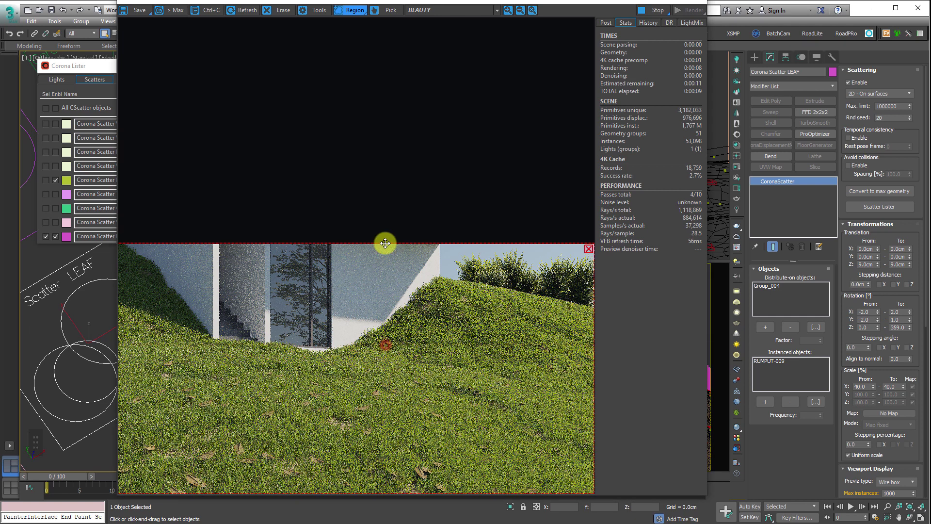
pyautogui.scroll(-1, 390, 248)
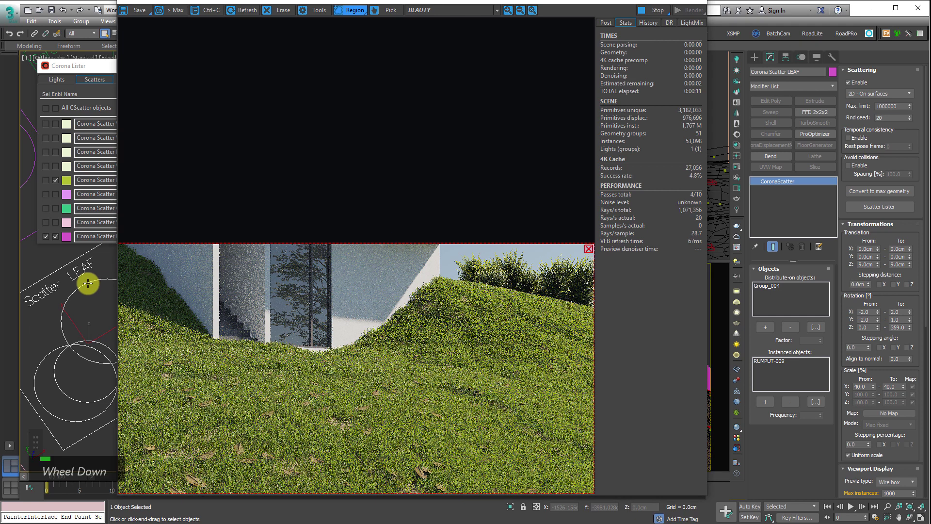
pyautogui.middleClick(270, 245)
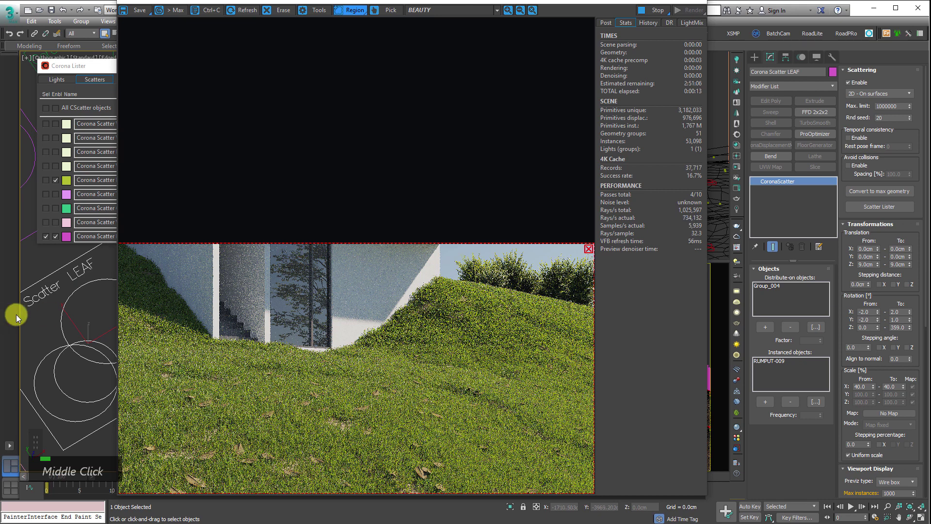
# Step: Deselect the LEAF scatter and switch the camera view to CoronaCamera001
pyautogui.click(93, 307)
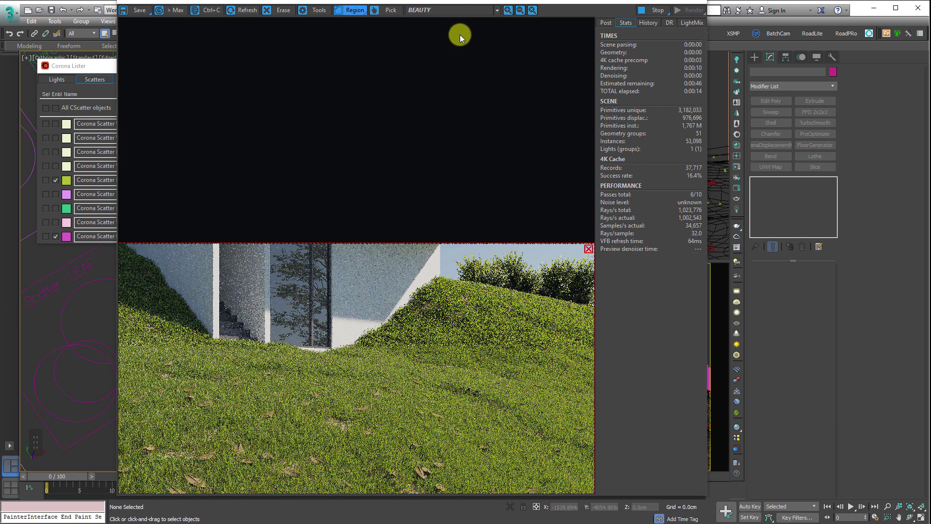
pyautogui.moveTo(456, 1); pyautogui.dragTo(341, 3)
pyautogui.press('c')
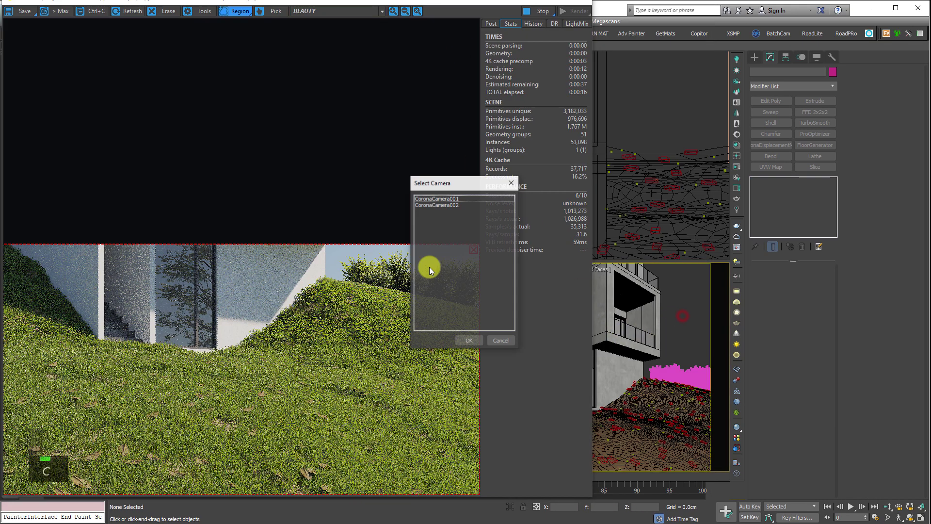
pyautogui.doubleClick(444, 196)
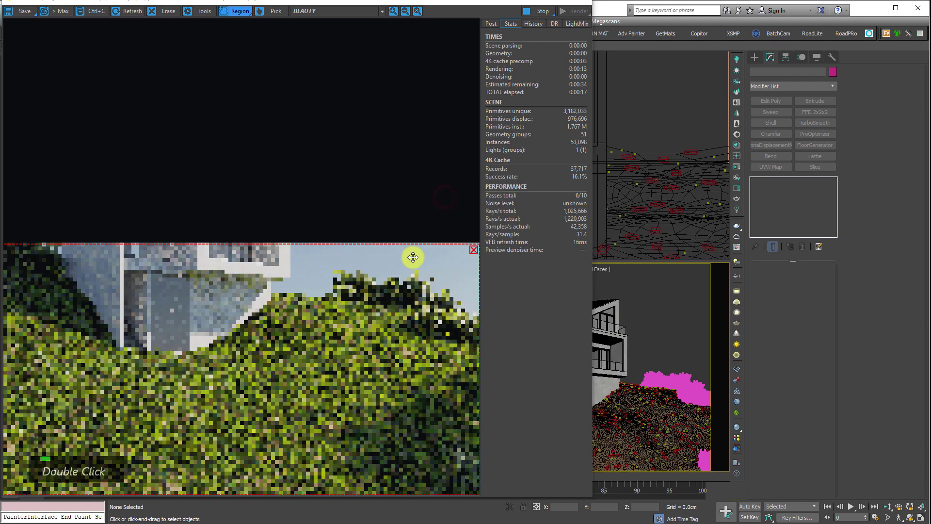
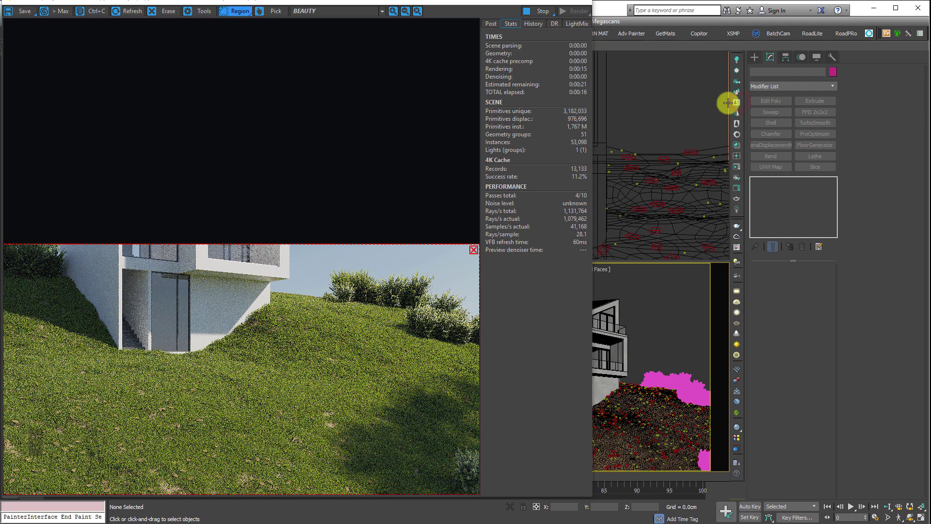
# Step: Enable the TALL GRASS, CLUMP and second VAR1 scatters alongside FILL and LEAF, and close the scatter lister
pyautogui.moveTo(364, 4); pyautogui.dragTo(475, 7)
pyautogui.click(55, 194)
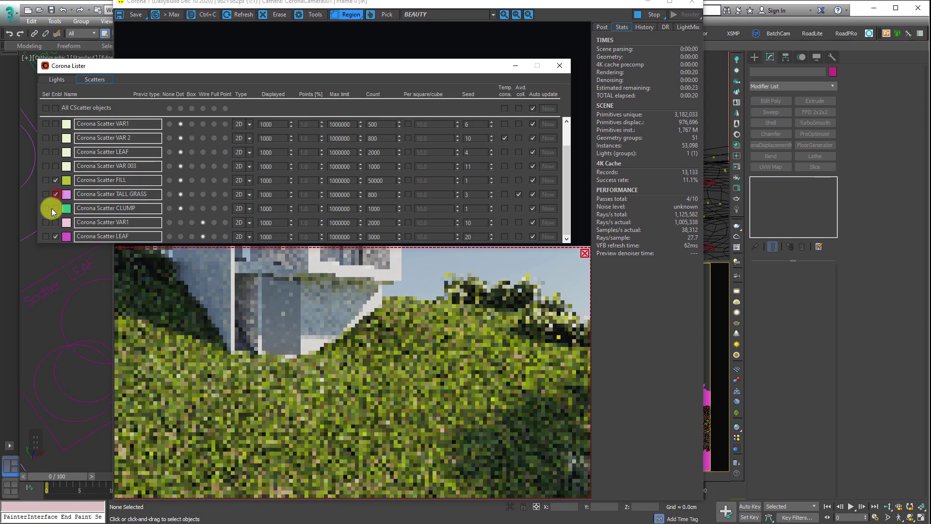
pyautogui.click(56, 208)
pyautogui.click(56, 222)
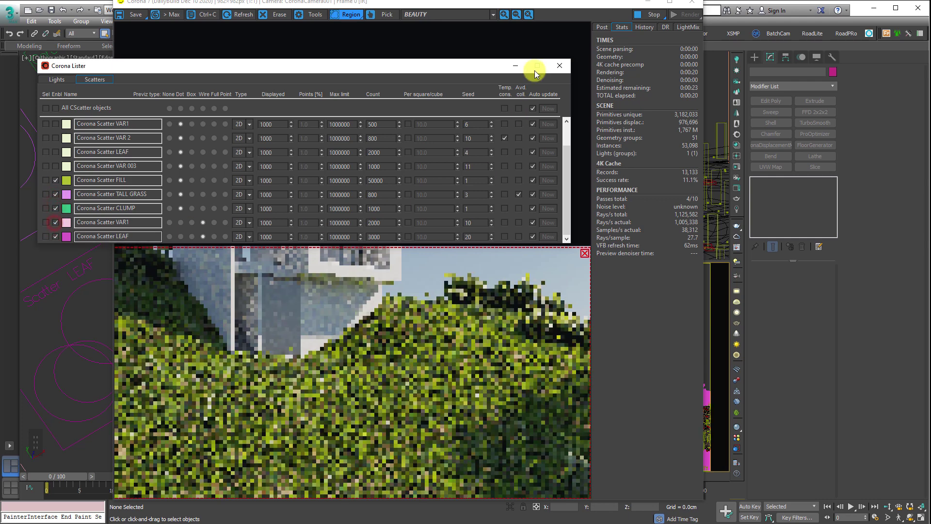
pyautogui.click(559, 66)
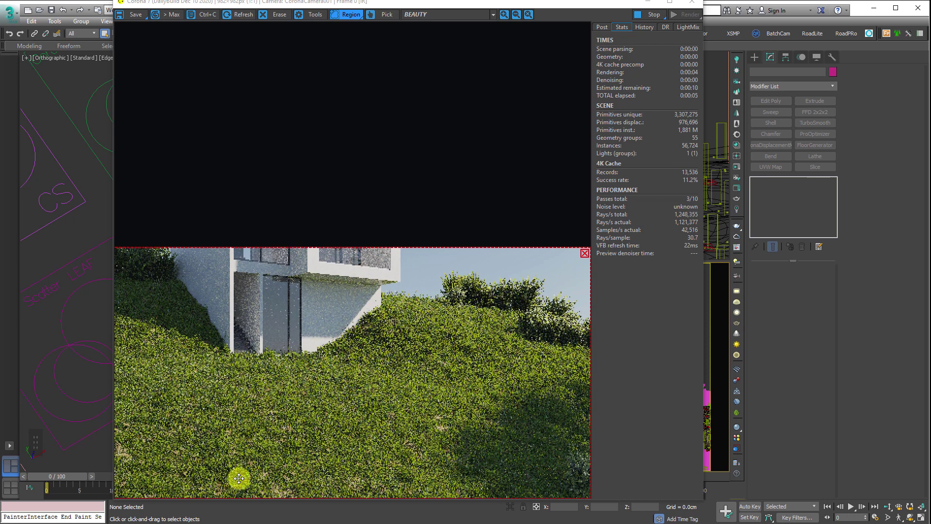
# Step: Examine the combined grass, clumps and leaves on the rendered hillside, both close up and as a whole
pyautogui.moveTo(497, 6); pyautogui.dragTo(400, 0)
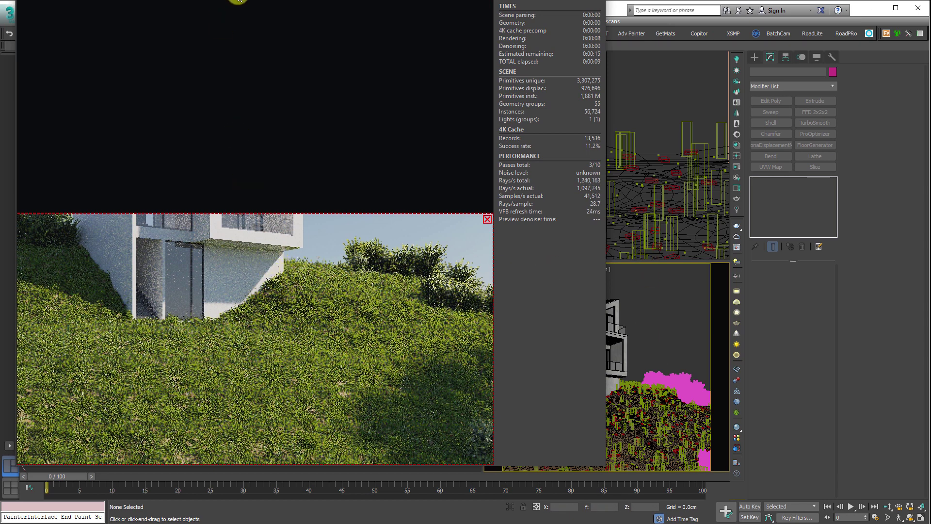
pyautogui.moveTo(238, 0); pyautogui.dragTo(390, 11)
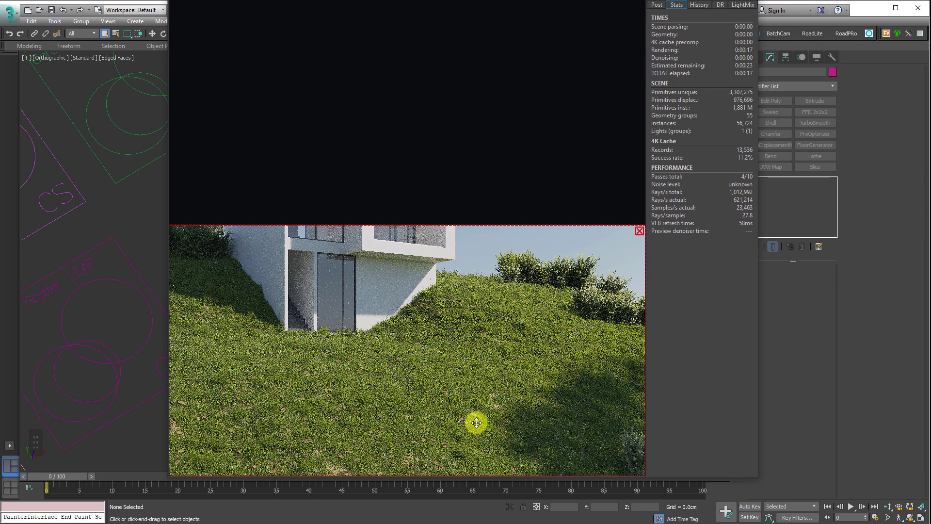
pyautogui.scroll(2, 389, 441)
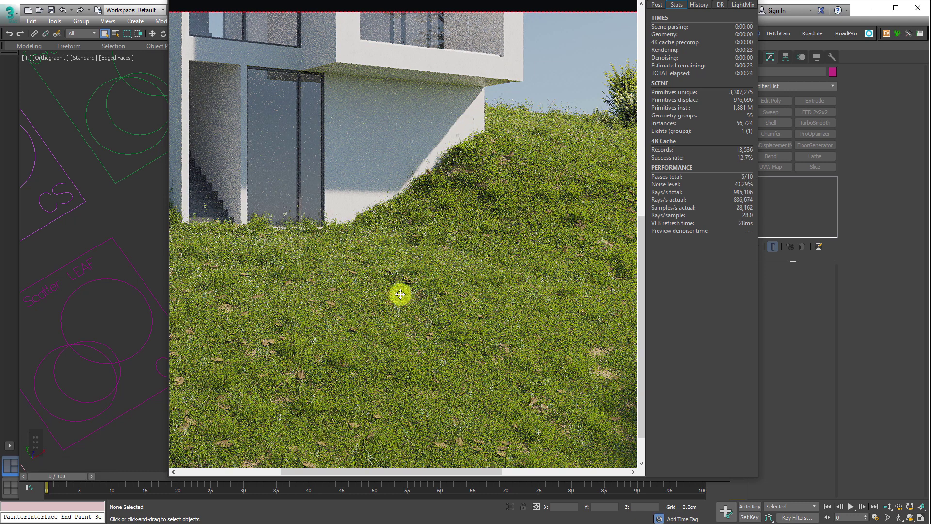
pyautogui.moveTo(241, 403); pyautogui.dragTo(376, 383, button='middle')
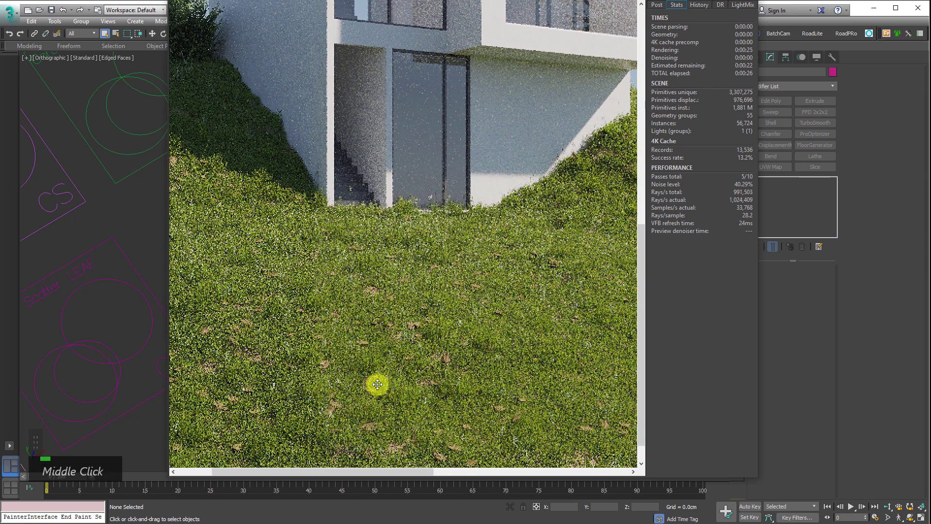
pyautogui.scroll(-2, 376, 340)
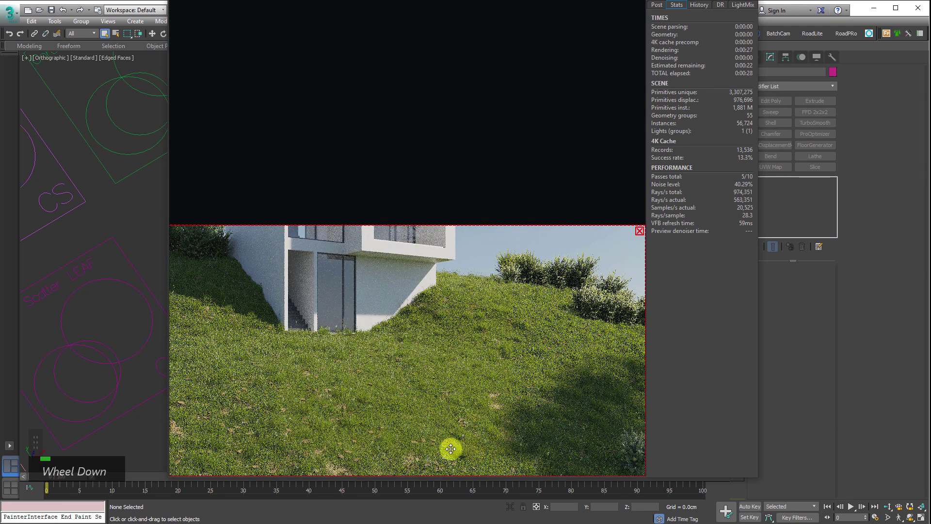
pyautogui.scroll(1, 376, 407)
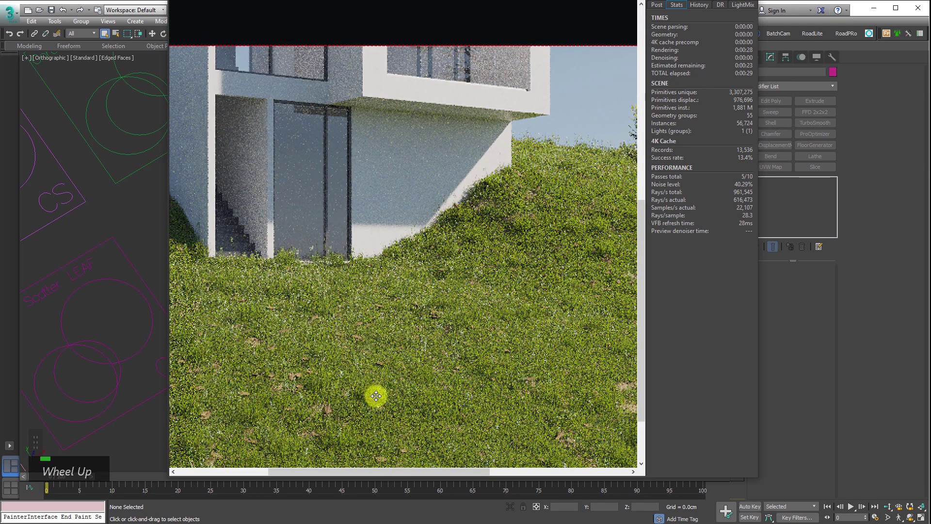
# Step: Examine the combined grass and leaf rendering on the hillside, both close up and as a whole, keeping the original render region
pyautogui.scroll(-1, 377, 395)
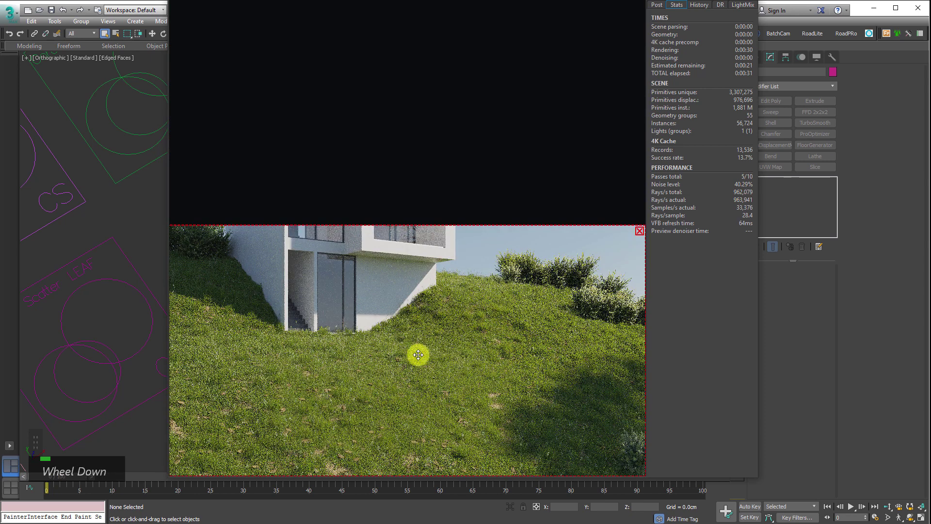
pyautogui.scroll(1, 274, 442)
pyautogui.click(484, 340)
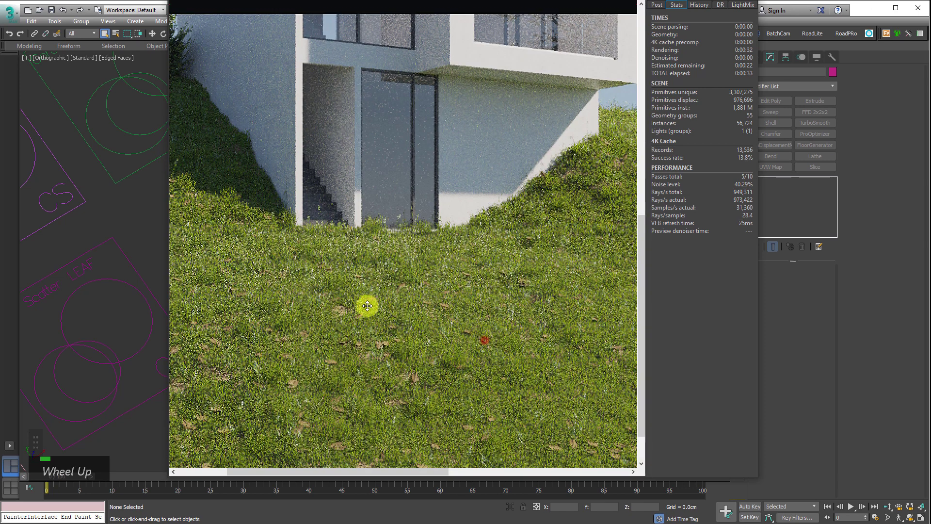
pyautogui.moveTo(109, 293); pyautogui.dragTo(145, 349, button='middle')
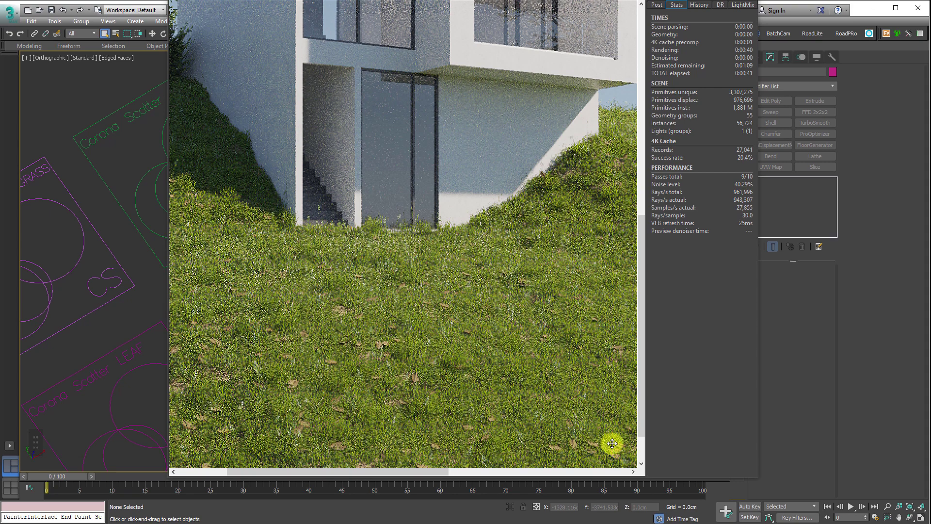
pyautogui.scroll(-1, 405, 418)
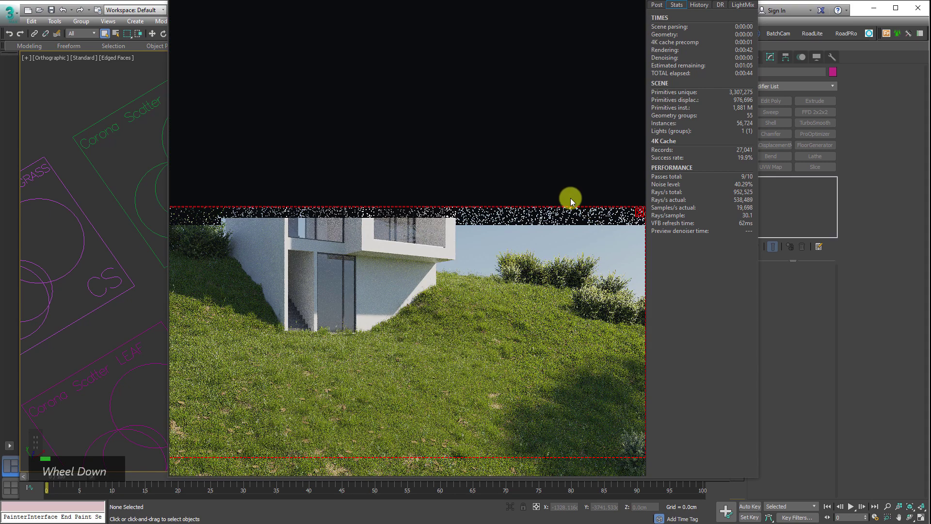
pyautogui.click(581, 237)
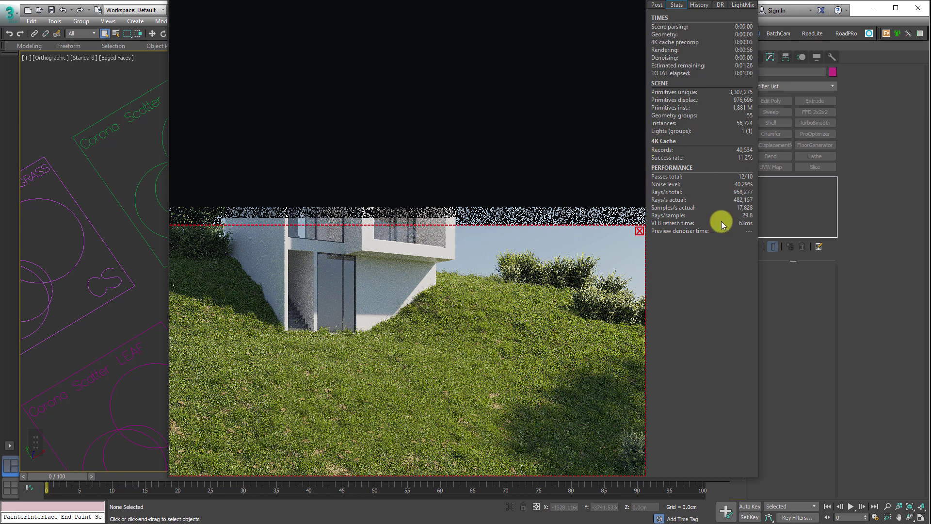
# Step: Select the VAR1 grass scatter in the camera view and examine its objects, transformation and surface scattering settings
pyautogui.moveTo(612, 2); pyautogui.dragTo(491, 0)
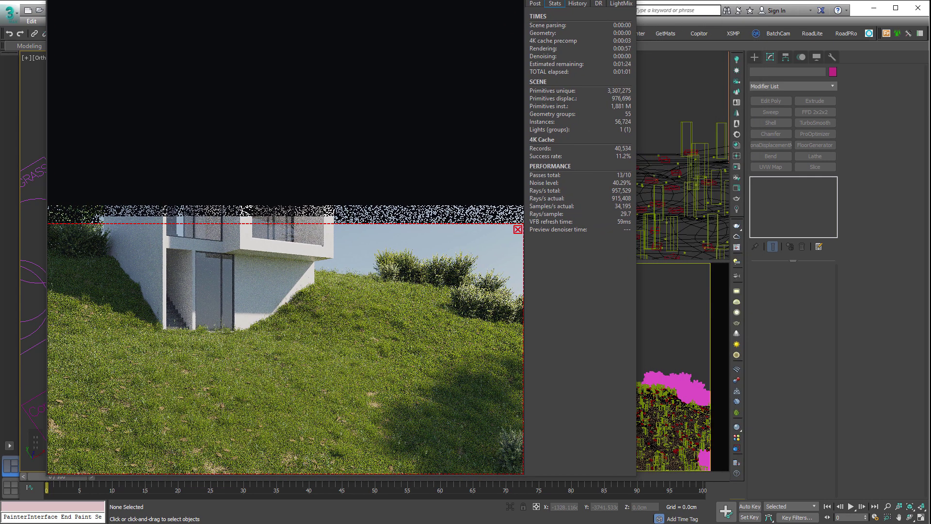
pyautogui.click(668, 414)
pyautogui.click(708, 251)
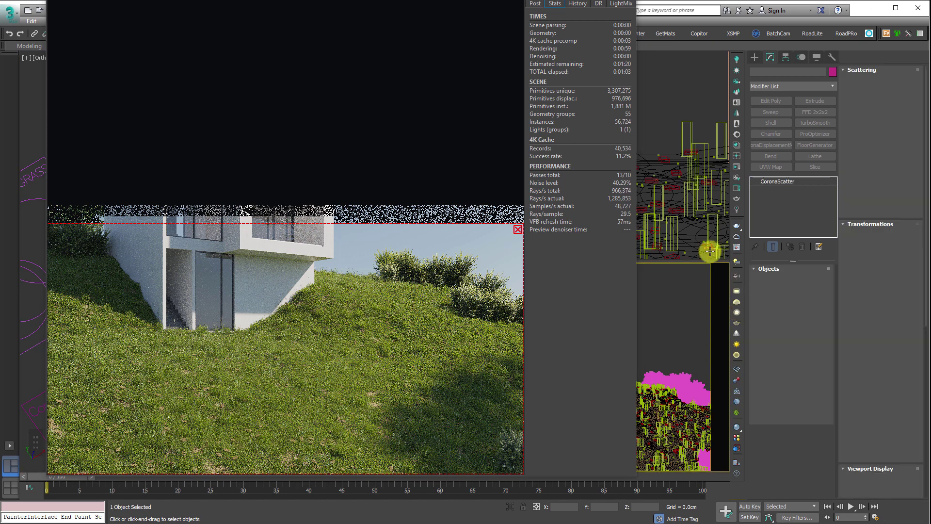
pyautogui.moveTo(881, 302); pyautogui.dragTo(882, 56)
pyautogui.scroll(2, 885, 335)
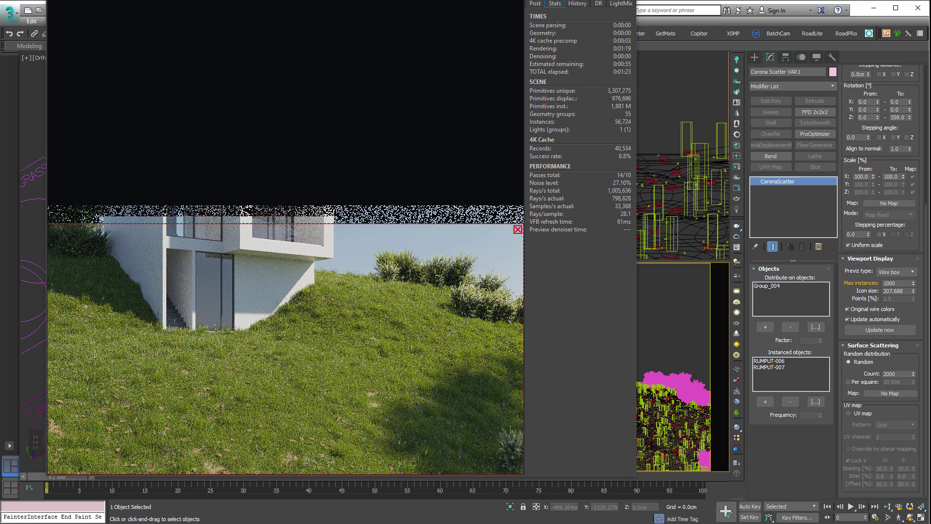
# Step: Stop the interactive rendering, close the frame buffer and clear the selection
pyautogui.moveTo(562, 0); pyautogui.dragTo(476, 59)
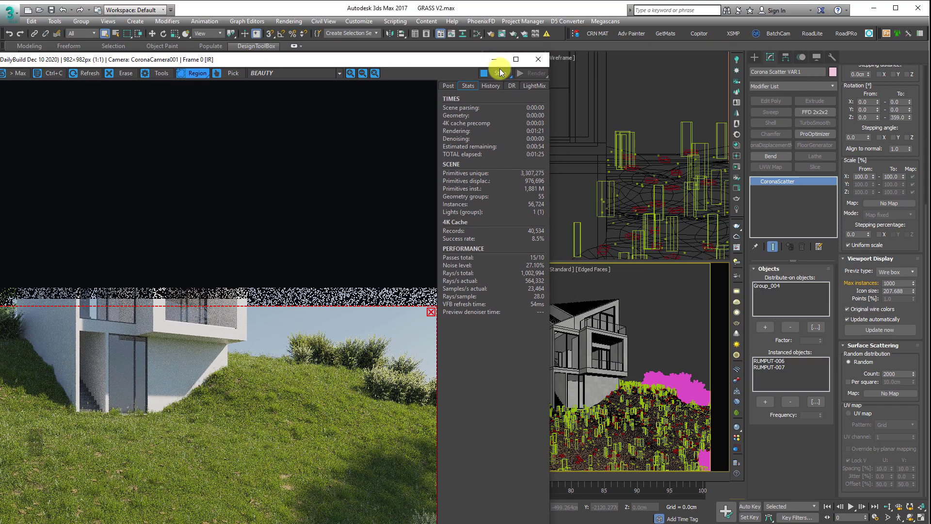
pyautogui.click(490, 71)
pyautogui.click(536, 58)
pyautogui.click(334, 289)
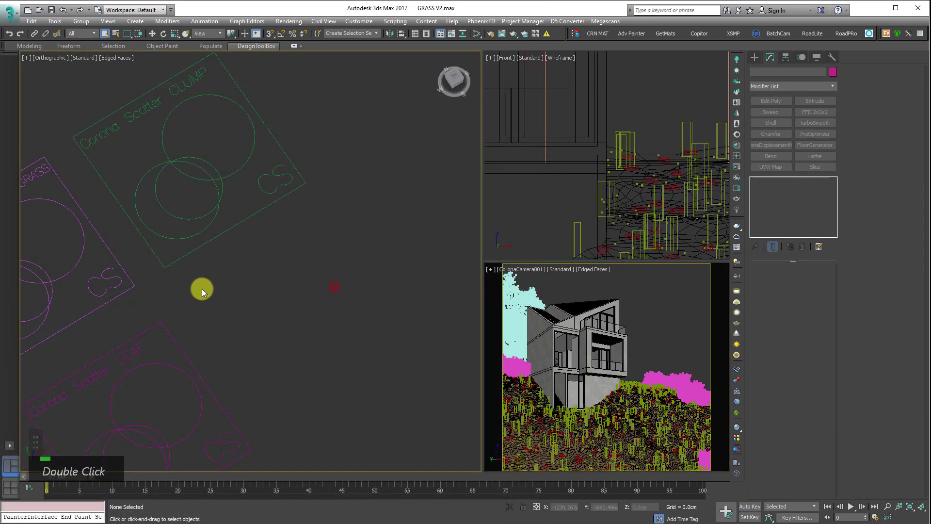
# Step: Draw a plane about 1759 cm long and 2017 cm wide in an empty area away from the house
pyautogui.scroll(-6, 202, 289)
pyautogui.moveTo(432, 150); pyautogui.dragTo(162, 385, button='middle')
pyautogui.scroll(1, 699, 97)
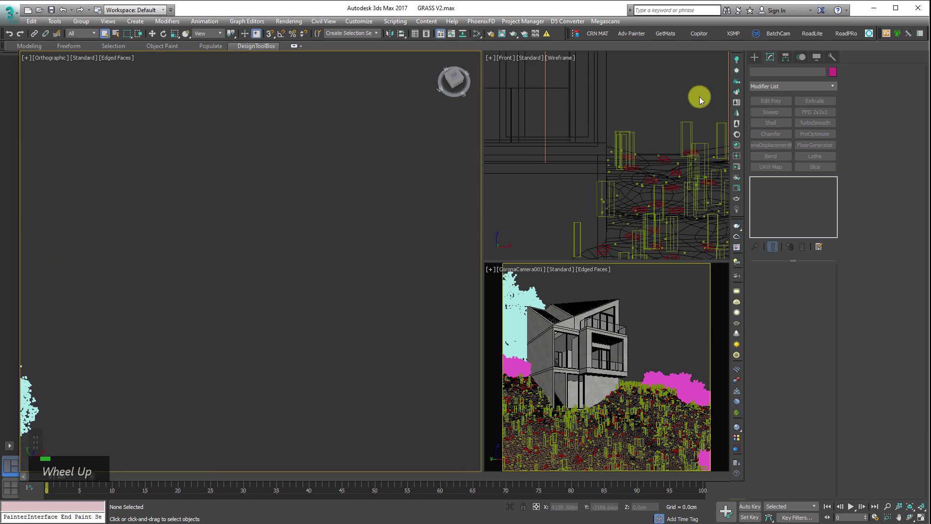
pyautogui.click(755, 57)
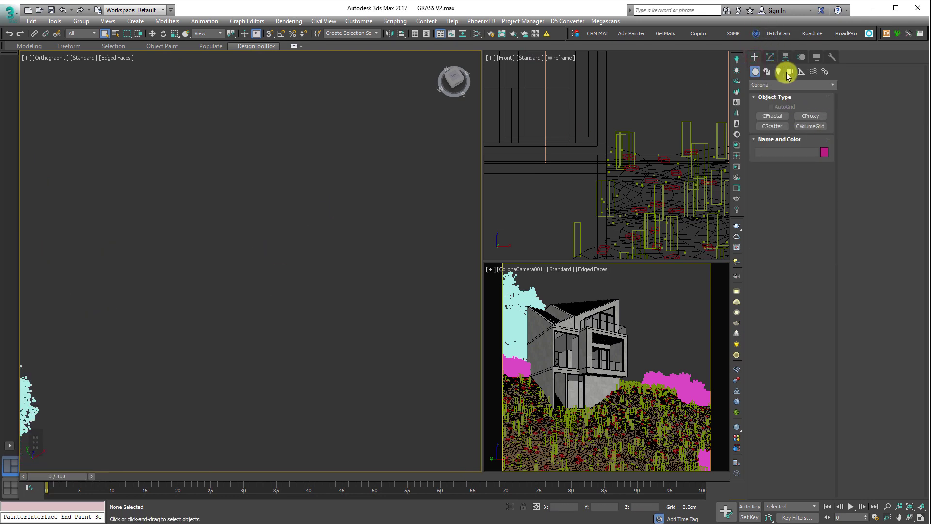
pyautogui.click(767, 72)
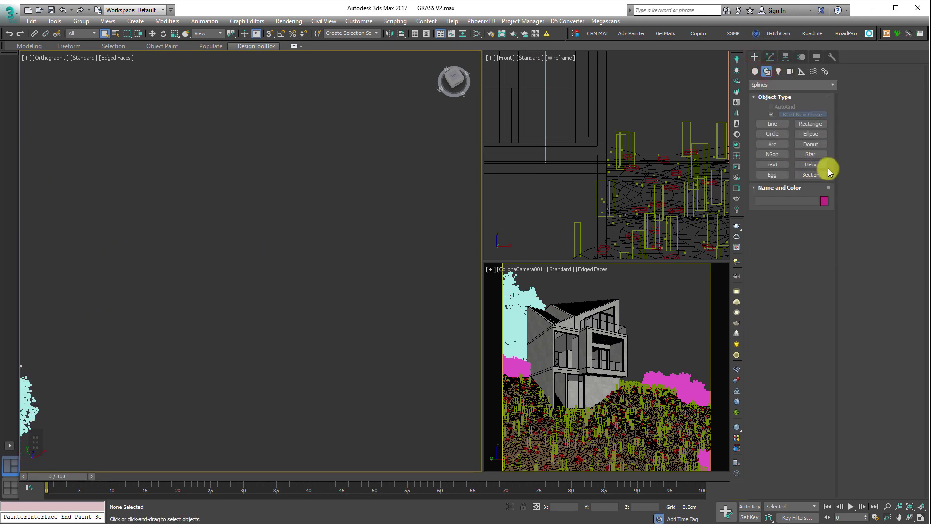
pyautogui.click(821, 163)
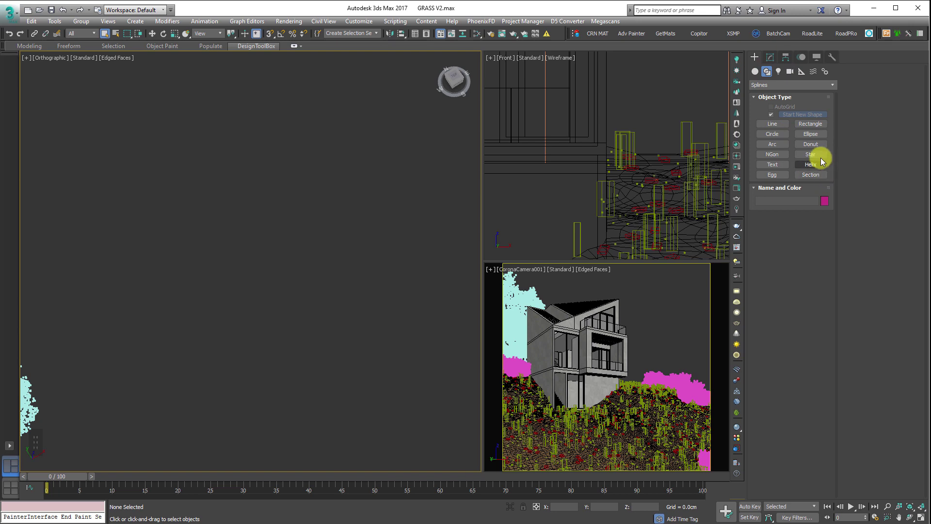
pyautogui.click(755, 71)
pyautogui.doubleClick(776, 85)
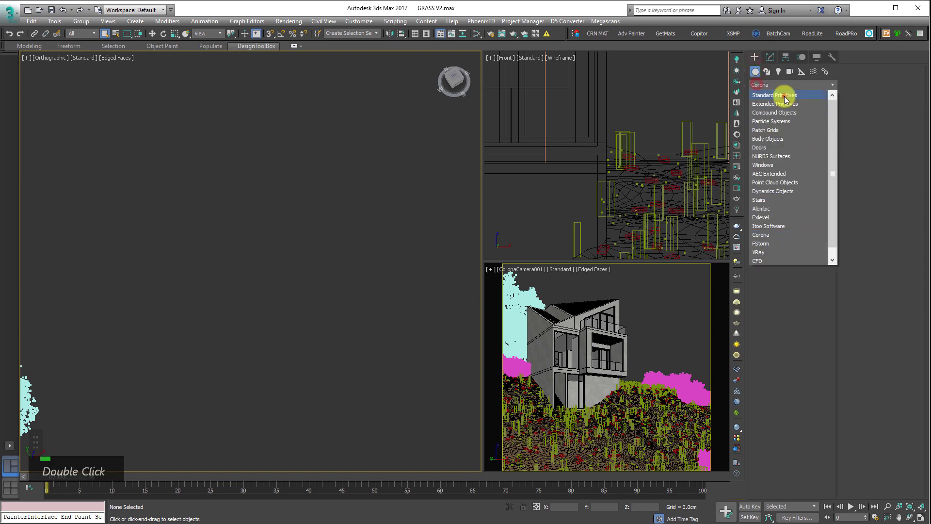
pyautogui.click(784, 94)
pyautogui.scroll(1, 795, 121)
pyautogui.click(810, 157)
pyautogui.moveTo(118, 201); pyautogui.dragTo(299, 226)
pyautogui.scroll(7, 205, 243)
pyautogui.scroll(-5, 222, 227)
pyautogui.keyDown('alt'); pyautogui.moveTo(229, 246); pyautogui.dragTo(204, 345, button='middle'); pyautogui.keyUp('alt')
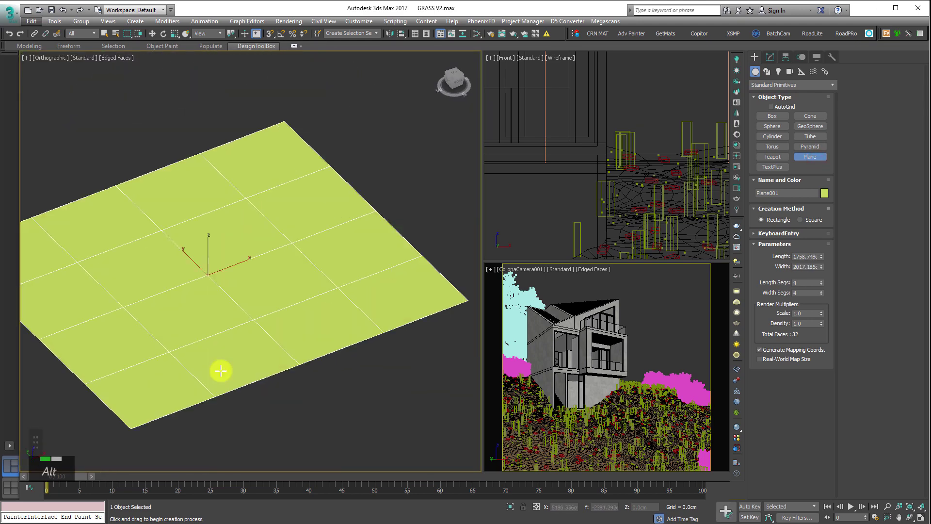
# Step: Convert the new plane to an Editable Poly
pyautogui.rightClick(349, 182)
pyautogui.rightClick(406, 160)
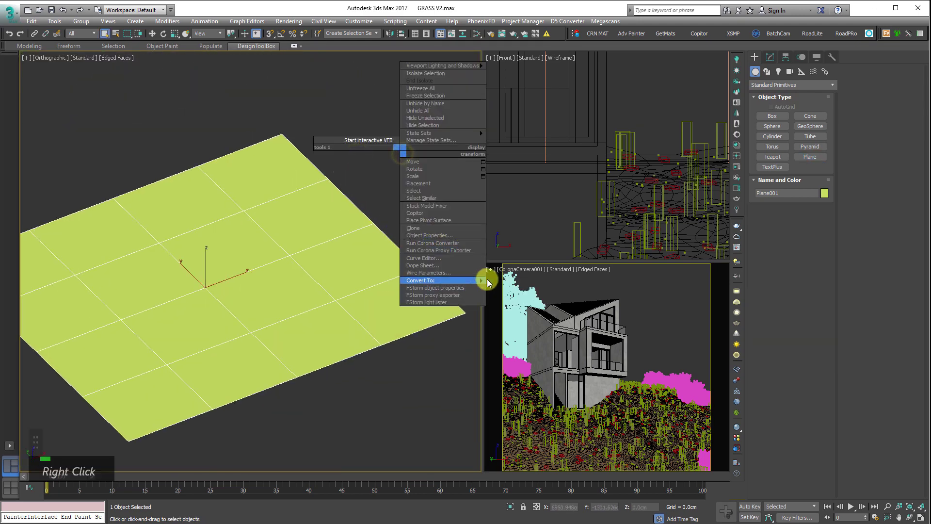
pyautogui.moveTo(484, 277)
pyautogui.click(509, 289)
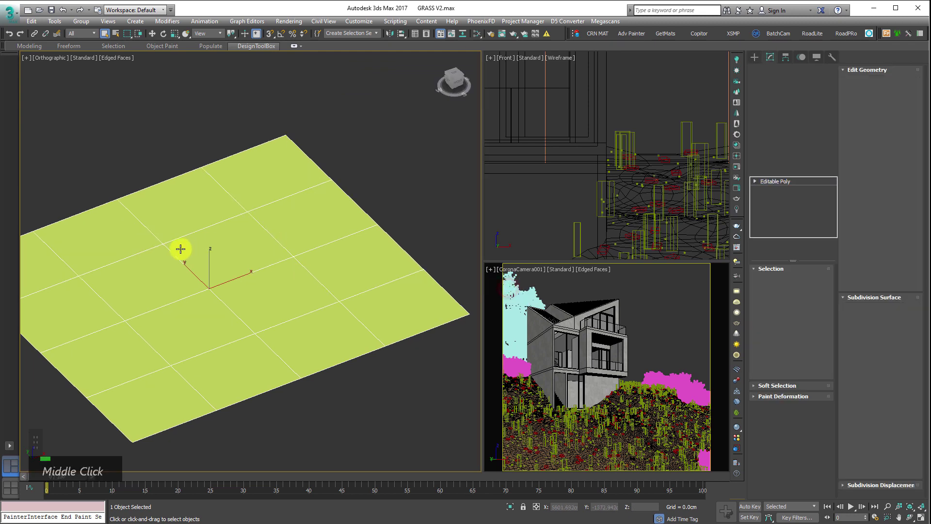
pyautogui.moveTo(182, 249); pyautogui.dragTo(234, 266, button='middle')
# Step: Draw a slim upright box about 27 by 35 cm and 379 cm tall just beyond the plane's edge
pyautogui.click(754, 57)
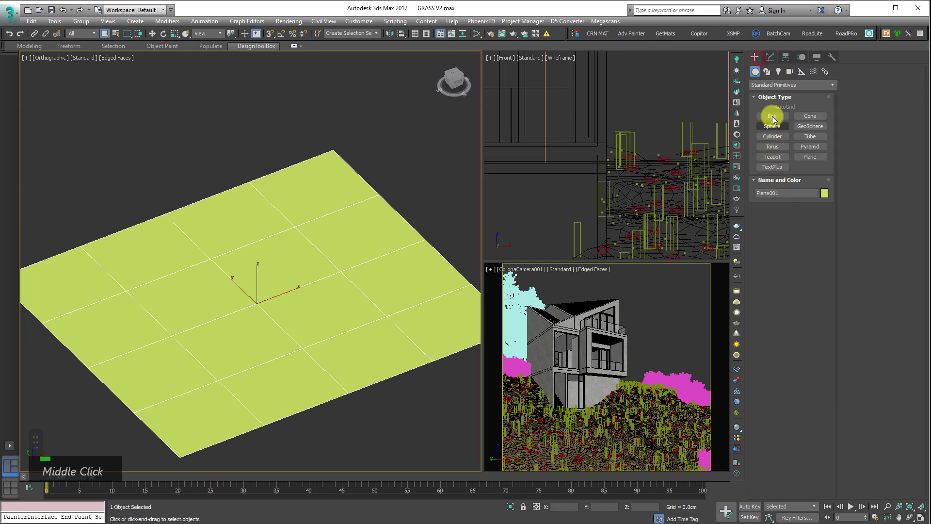
pyautogui.click(775, 118)
pyautogui.moveTo(364, 190); pyautogui.dragTo(388, 171)
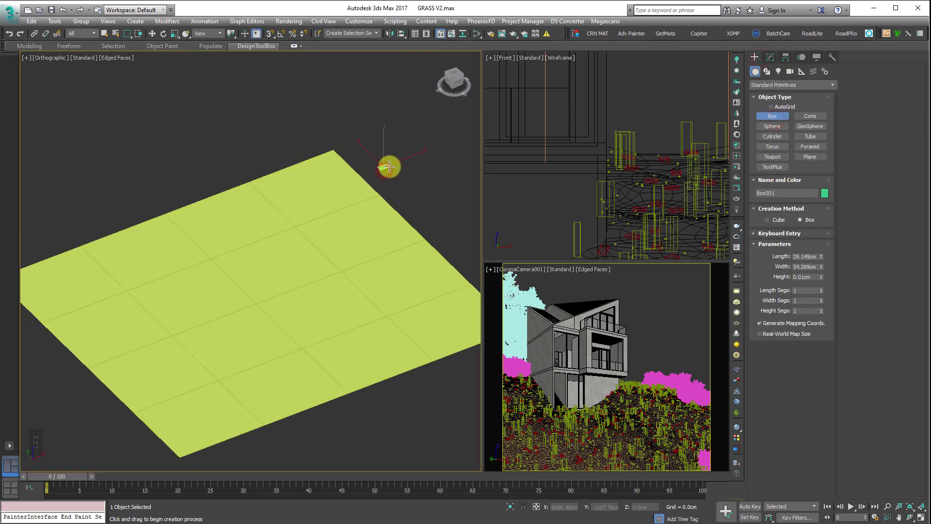
pyautogui.moveTo(378, 244); pyautogui.dragTo(328, 252, button='middle')
pyautogui.hotkey('alt', 'w')
pyautogui.hotkey('alt', 'w')
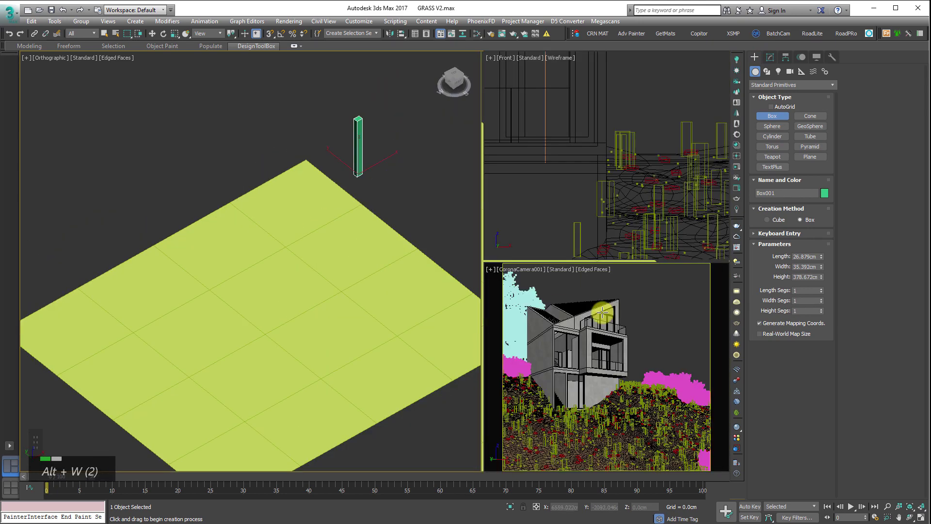
# Step: Switch the camera viewport to Perspective, frame the plane and box in it, and clear the selection
pyautogui.middleClick(657, 318)
pyautogui.press('p')
pyautogui.moveTo(337, 258); pyautogui.dragTo(344, 259, button='middle')
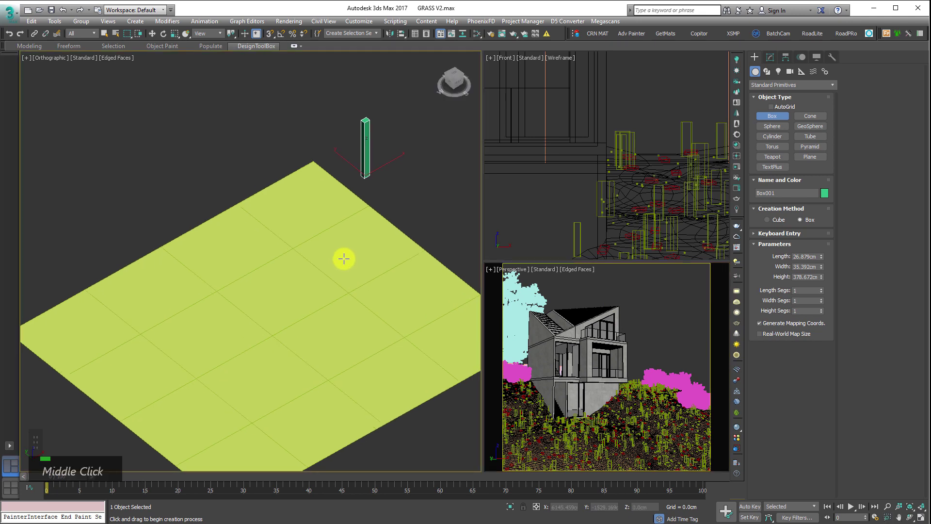
pyautogui.press('q')
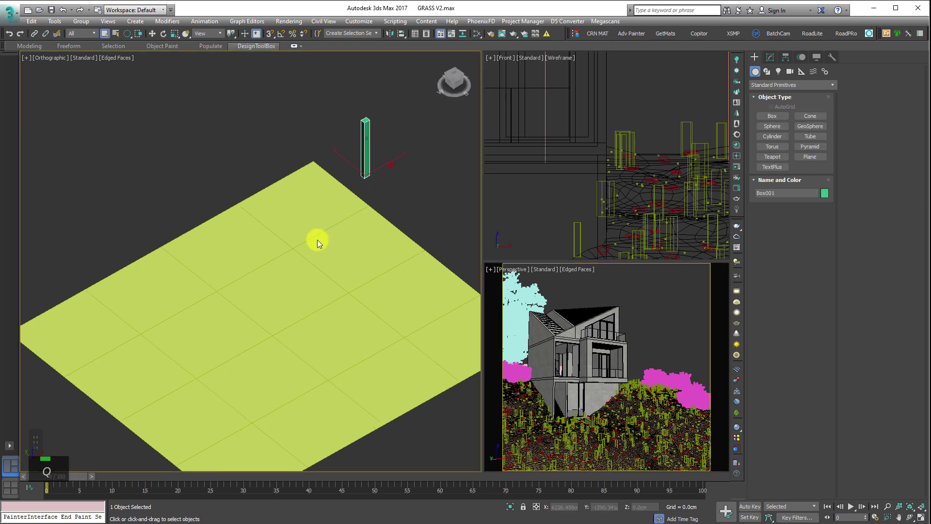
pyautogui.keyDown('ctrl'); pyautogui.click(316, 241); pyautogui.keyUp('ctrl')
pyautogui.press('z')
pyautogui.keyDown('alt'); pyautogui.moveTo(646, 318); pyautogui.dragTo(638, 416, button='middle'); pyautogui.keyUp('alt')
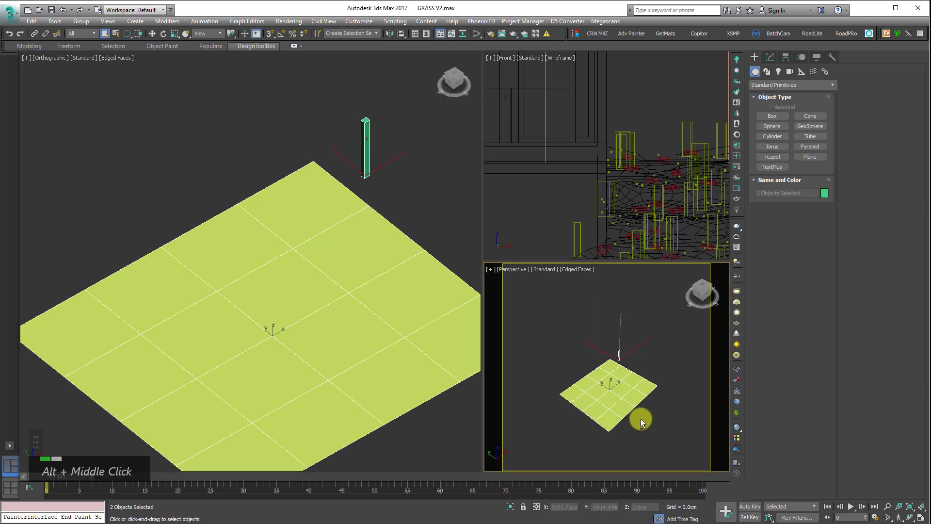
pyautogui.scroll(5, 608, 388)
pyautogui.moveTo(608, 388); pyautogui.dragTo(601, 354, button='middle')
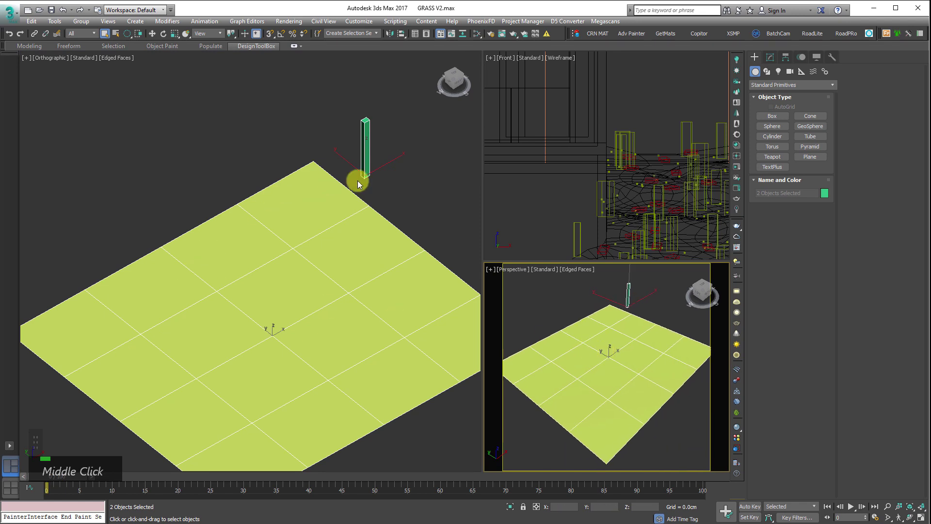
pyautogui.click(402, 194)
# Step: Create a new Corona Scatter beside the plane, near the upright box
pyautogui.keyDown('alt'); pyautogui.moveTo(336, 271); pyautogui.dragTo(276, 231, button='middle'); pyautogui.keyUp('alt')
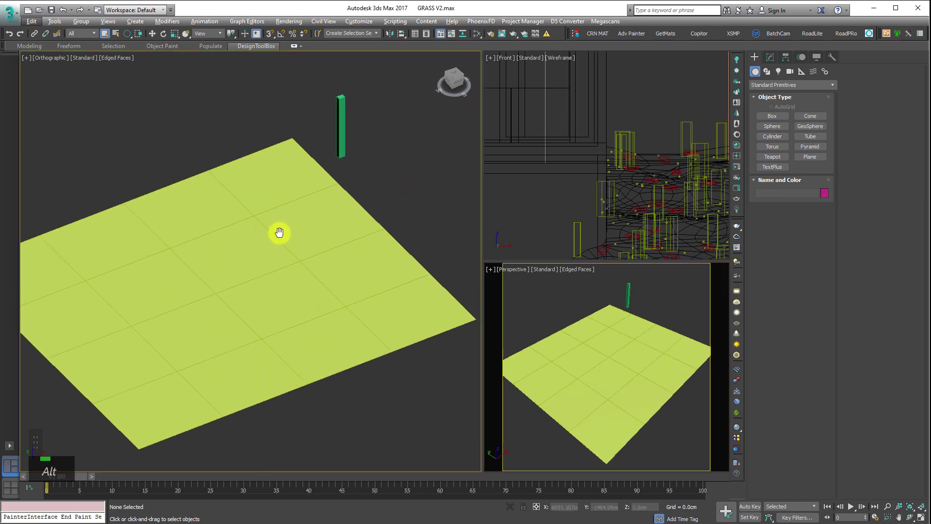
pyautogui.click(736, 95)
pyautogui.moveTo(392, 180); pyautogui.dragTo(431, 197)
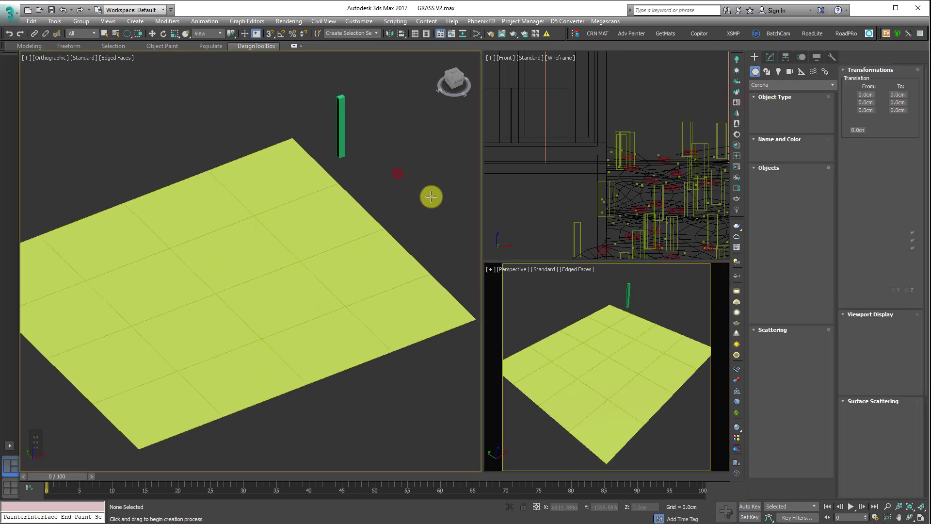
pyautogui.keyDown('alt'); pyautogui.moveTo(449, 221); pyautogui.dragTo(422, 202, button='middle'); pyautogui.keyUp('alt')
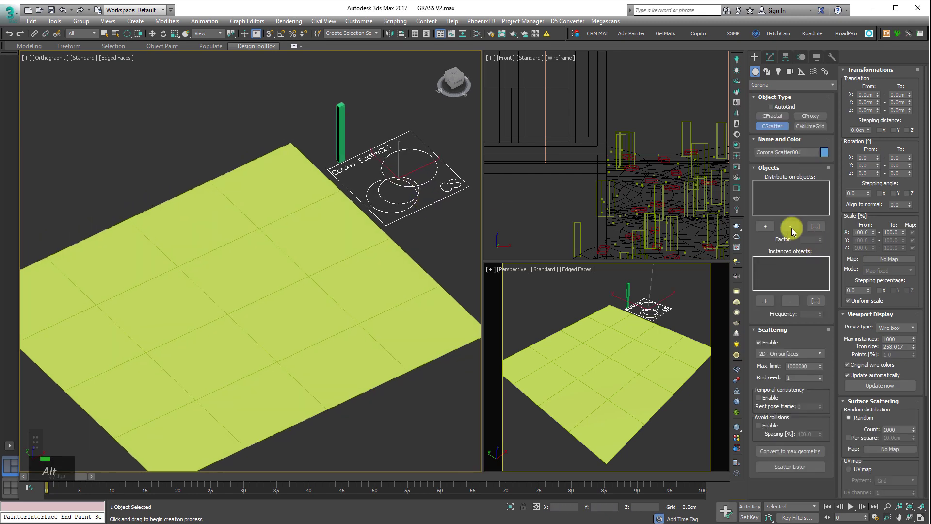
# Step: Distribute the new scatter on the plane, using the upright box as its instanced object
pyautogui.click(764, 224)
pyautogui.click(243, 285)
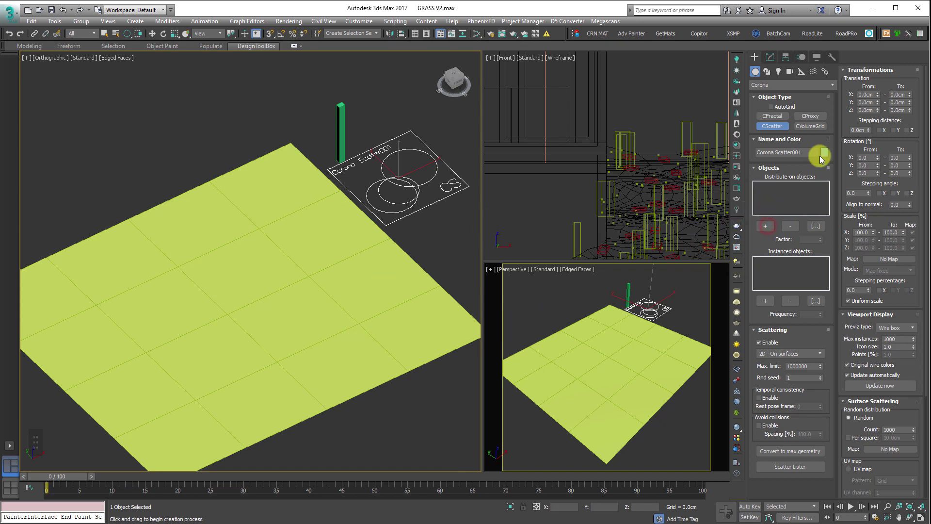
pyautogui.click(769, 57)
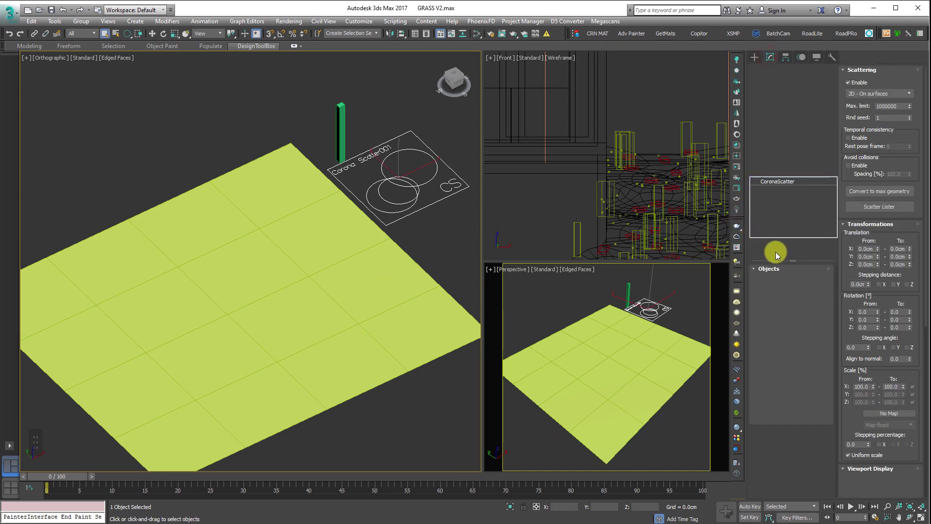
pyautogui.click(763, 333)
pyautogui.click(179, 318)
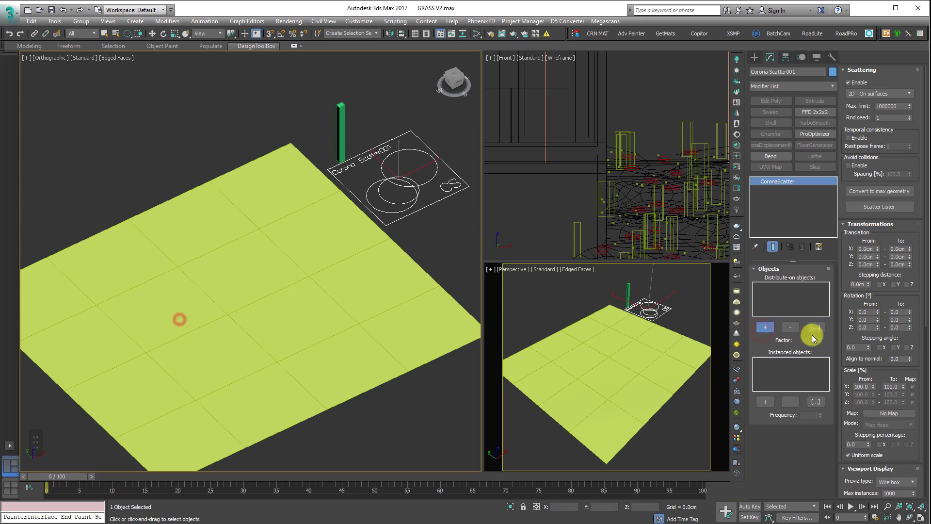
pyautogui.click(765, 402)
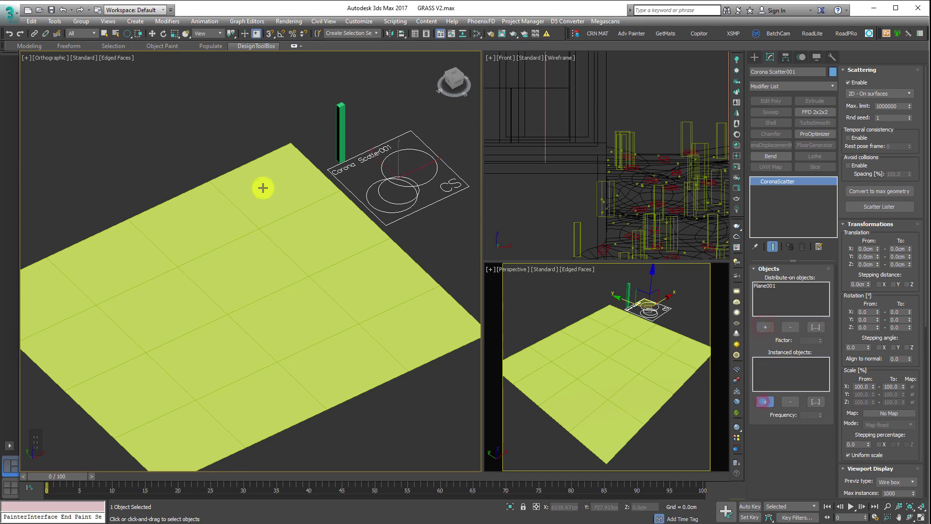
pyautogui.click(337, 117)
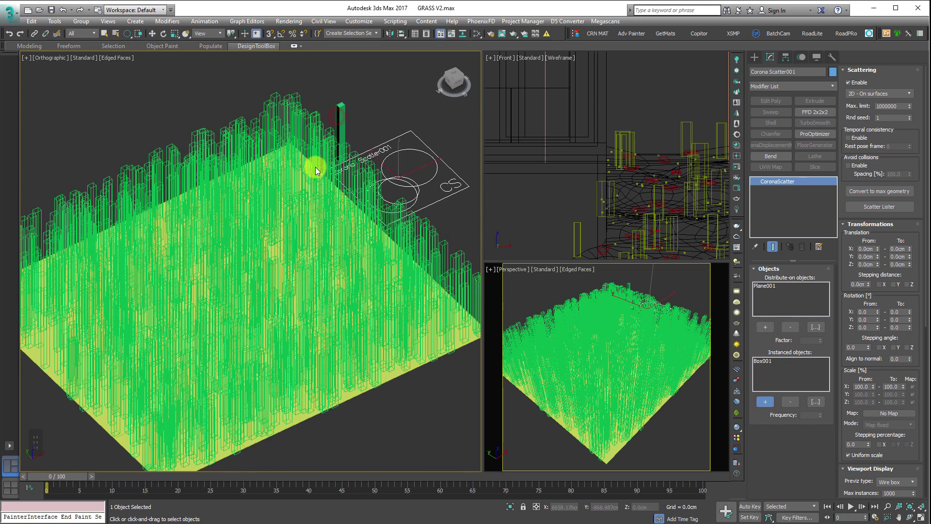
pyautogui.press('alt')
pyautogui.press('w')
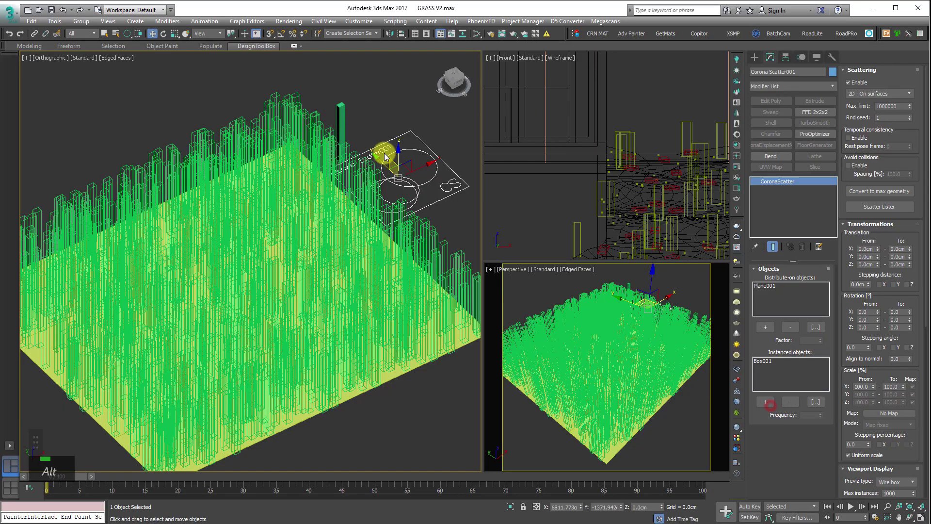
# Step: Connect the Checker map to Material #10's diffuse color in place of the Noise map and assign the material to the plane
pyautogui.keyDown('alt'); pyautogui.moveTo(365, 194); pyautogui.dragTo(308, 287, button='middle'); pyautogui.keyUp('alt')
pyautogui.press('m')
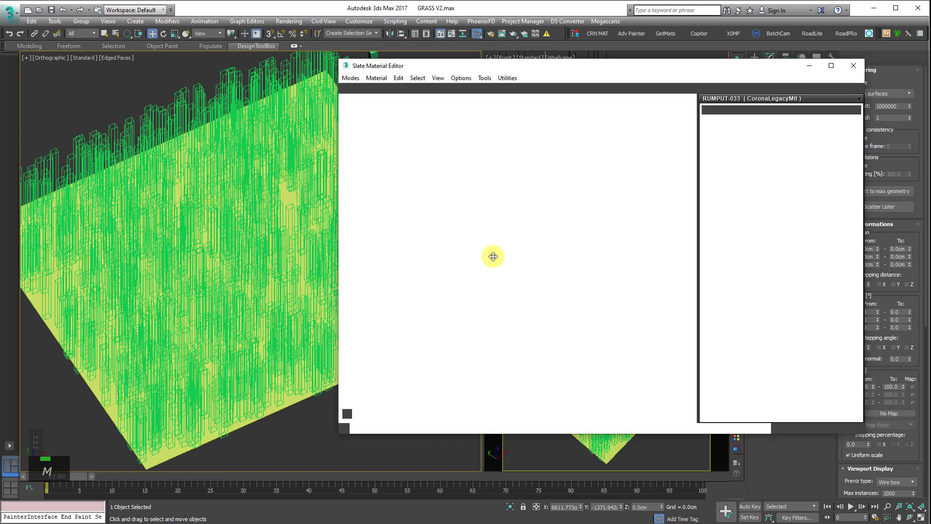
pyautogui.moveTo(565, 273); pyautogui.dragTo(425, 170, button='middle')
pyautogui.moveTo(367, 184); pyautogui.dragTo(460, 235, button='middle')
pyautogui.scroll(1, 580, 278)
pyautogui.scroll(1, 533, 272)
pyautogui.moveTo(533, 272); pyautogui.dragTo(589, 194, button='middle')
pyautogui.moveTo(604, 220); pyautogui.dragTo(436, 193)
pyautogui.moveTo(592, 114)
pyautogui.mouseDown()
pyautogui.moveTo(605, 177)
pyautogui.moveTo(615, 113)
pyautogui.moveTo(608, 117)
pyautogui.mouseUp()
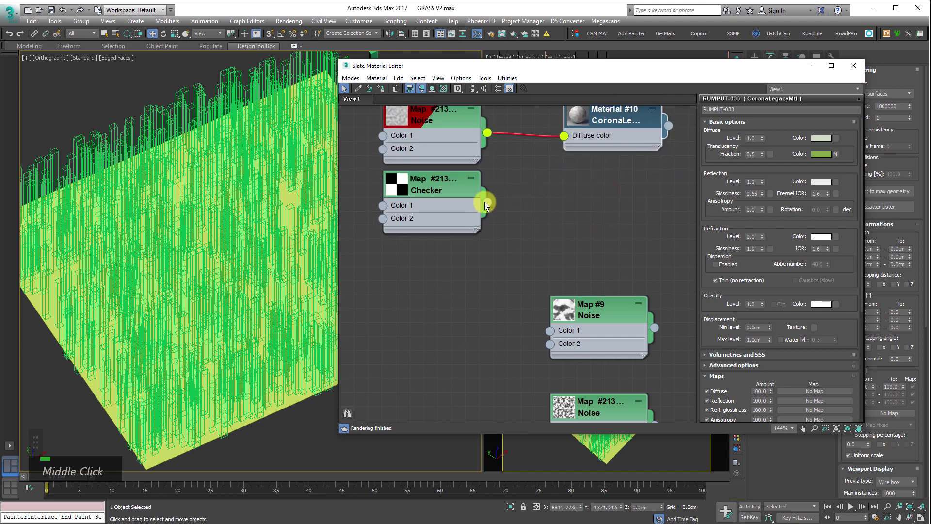
pyautogui.moveTo(485, 202); pyautogui.dragTo(156, 460)
pyautogui.keyDown('alt'); pyautogui.moveTo(256, 267); pyautogui.dragTo(266, 264, button='middle'); pyautogui.keyUp('alt')
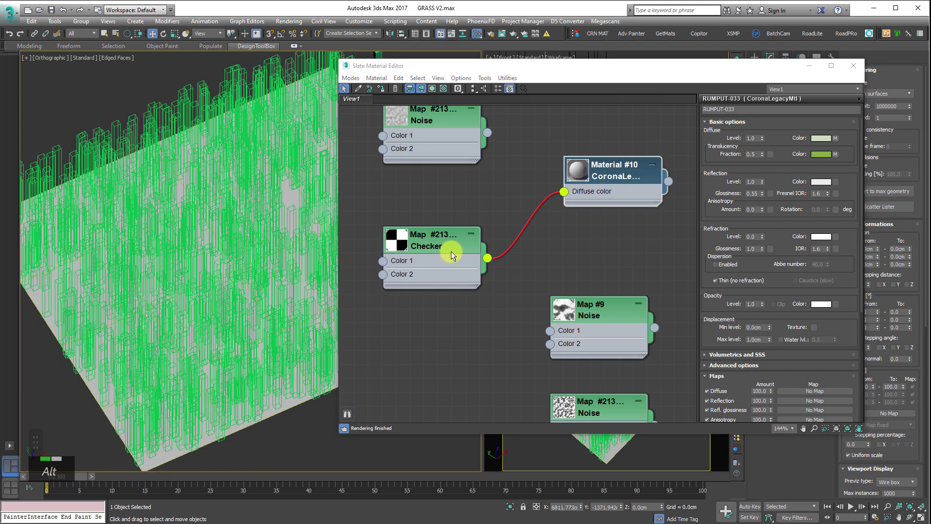
# Step: Show the Checker map shaded in the viewport and inspect its pattern on the plane up close
pyautogui.click(451, 255)
pyautogui.rightClick(418, 238)
pyautogui.click(503, 319)
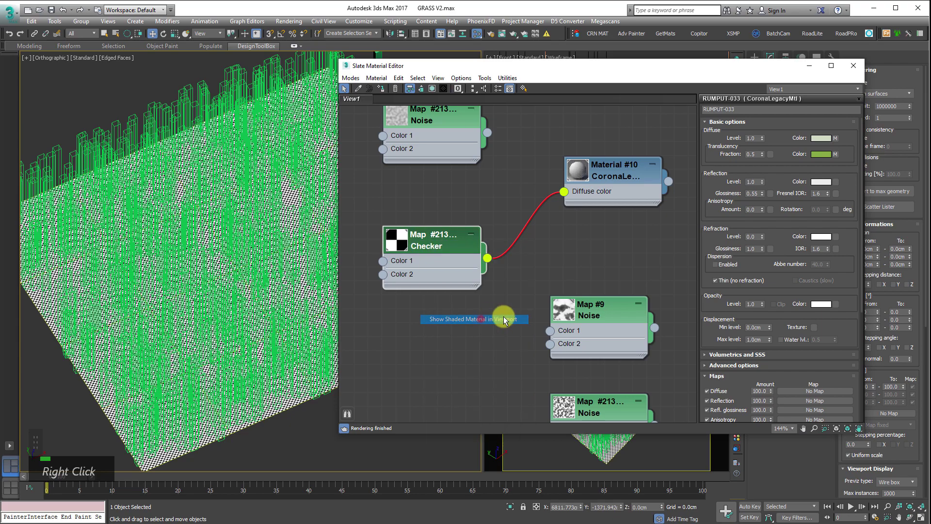
pyautogui.keyDown('alt'); pyautogui.moveTo(218, 339); pyautogui.dragTo(411, 240, button='middle'); pyautogui.keyUp('alt')
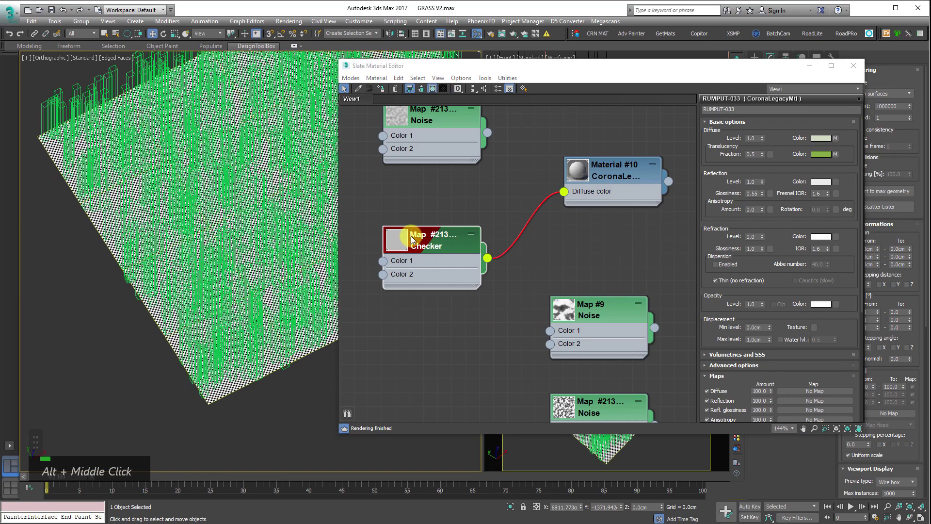
pyautogui.scroll(1, 400, 270)
pyautogui.rightClick(440, 241)
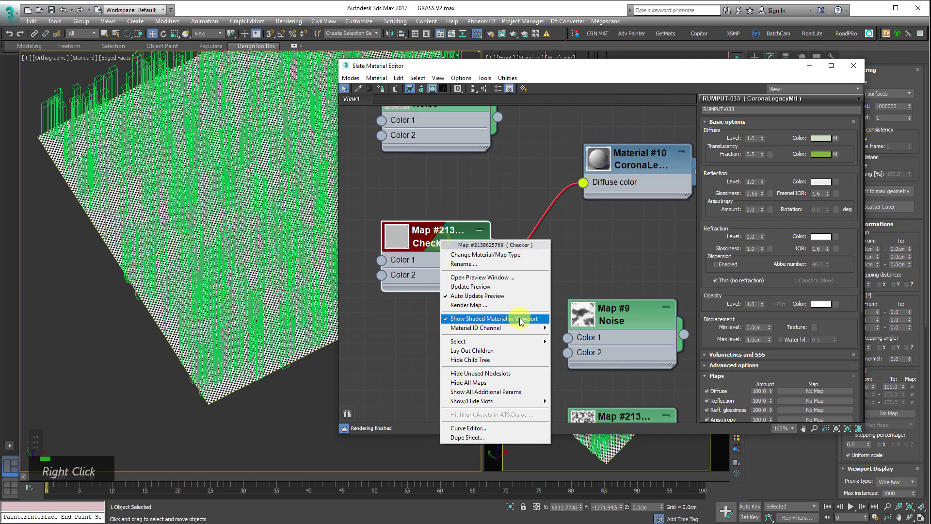
pyautogui.middleClick(194, 344)
pyautogui.scroll(6, 167, 329)
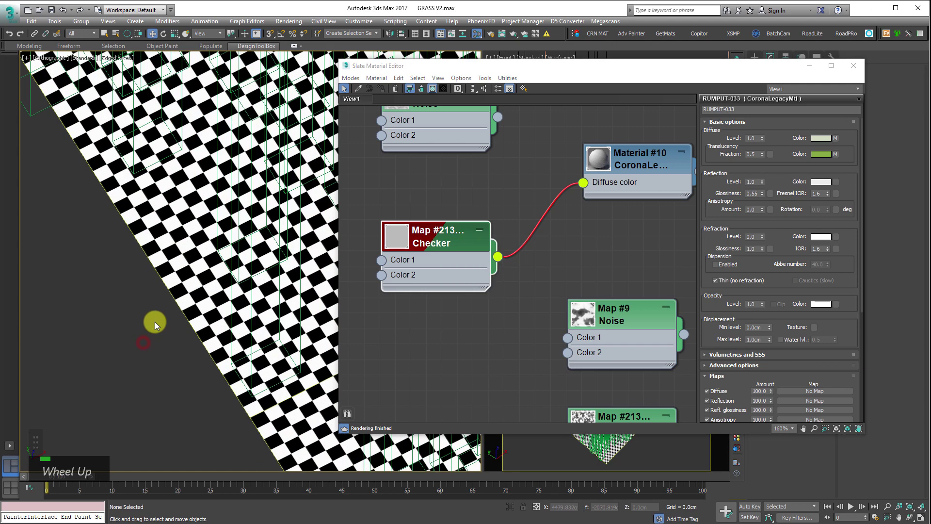
pyautogui.middleClick(115, 334)
pyautogui.scroll(2, 78, 322)
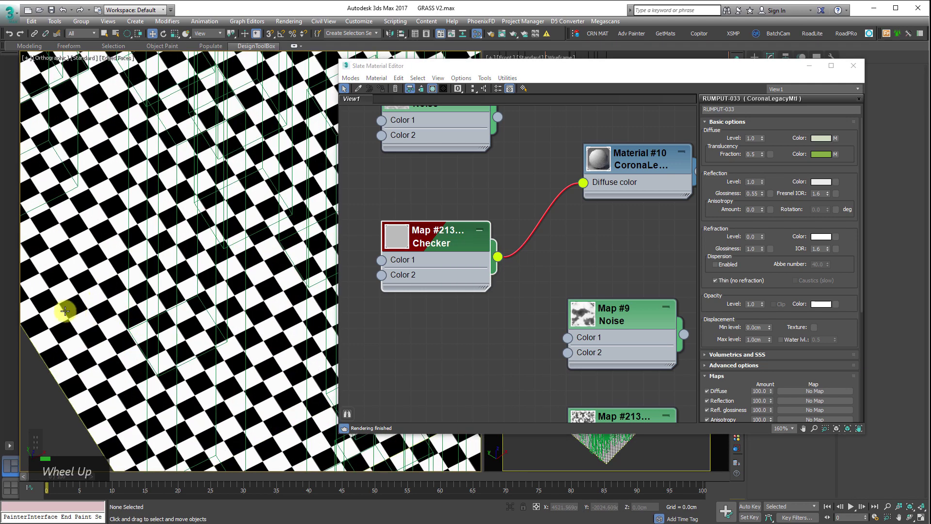
# Step: Open the Checker map's parameters for editing
pyautogui.scroll(-3, 246, 235)
pyautogui.doubleClick(441, 247)
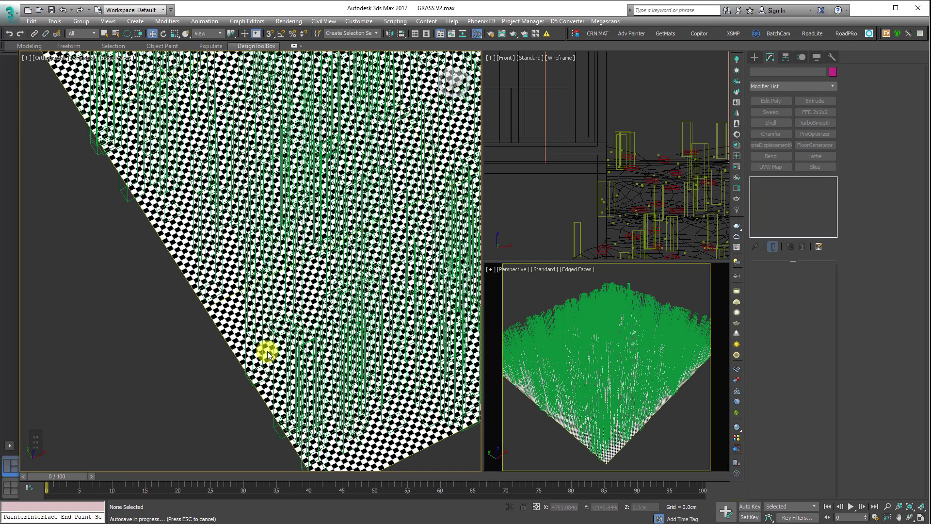
pyautogui.middleClick(264, 350)
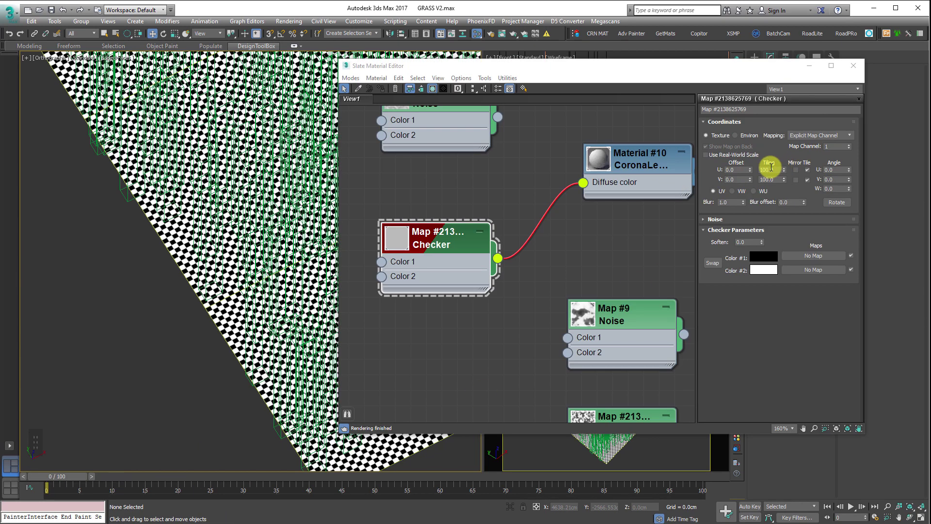
pyautogui.click(741, 155)
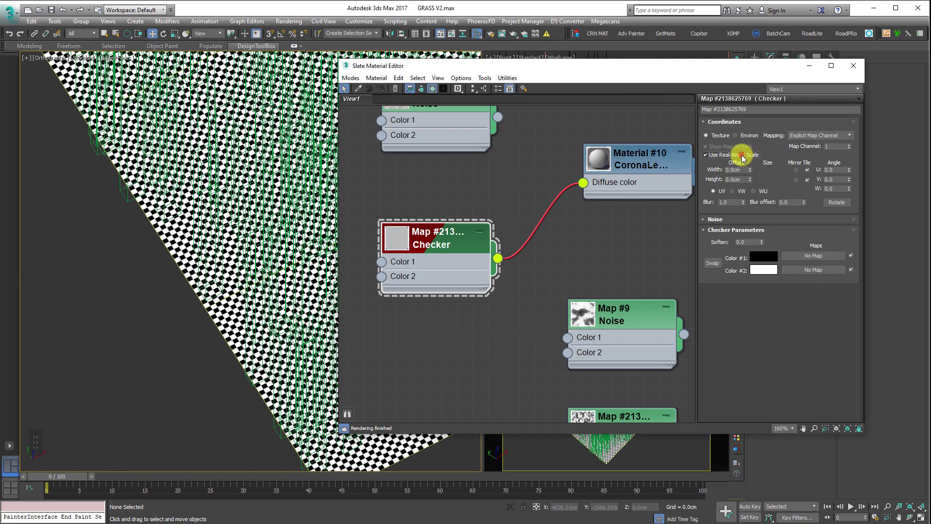
pyautogui.scroll(-4, 199, 238)
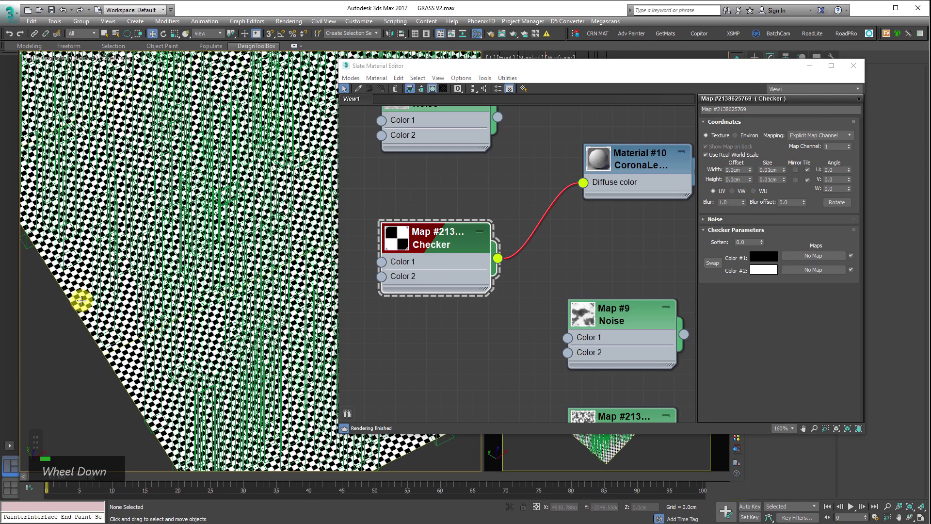
pyautogui.click(746, 155)
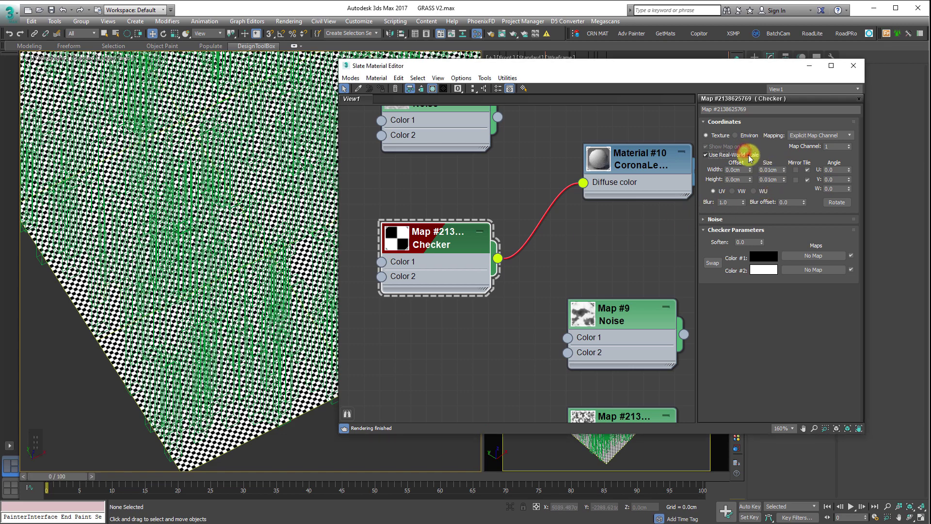
# Step: Set the Checker map's U and V tiling to 1.0 and view the whole pattern on the plane
pyautogui.doubleClick(775, 171)
pyautogui.write('10')
pyautogui.press('Tab')
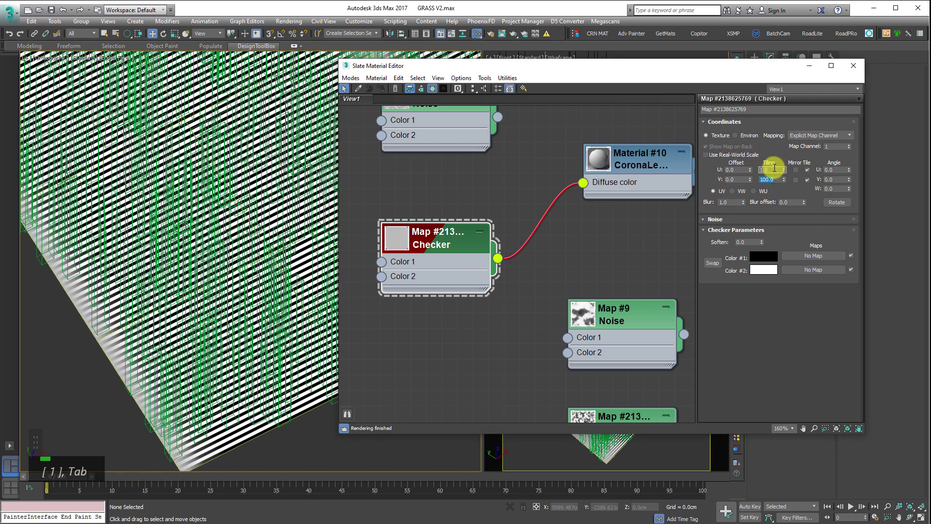
pyautogui.write('1')
pyautogui.press('Tab')
pyautogui.scroll(-3, 162, 315)
pyautogui.keyDown('alt'); pyautogui.moveTo(161, 314); pyautogui.dragTo(207, 274, button='middle'); pyautogui.keyUp('alt')
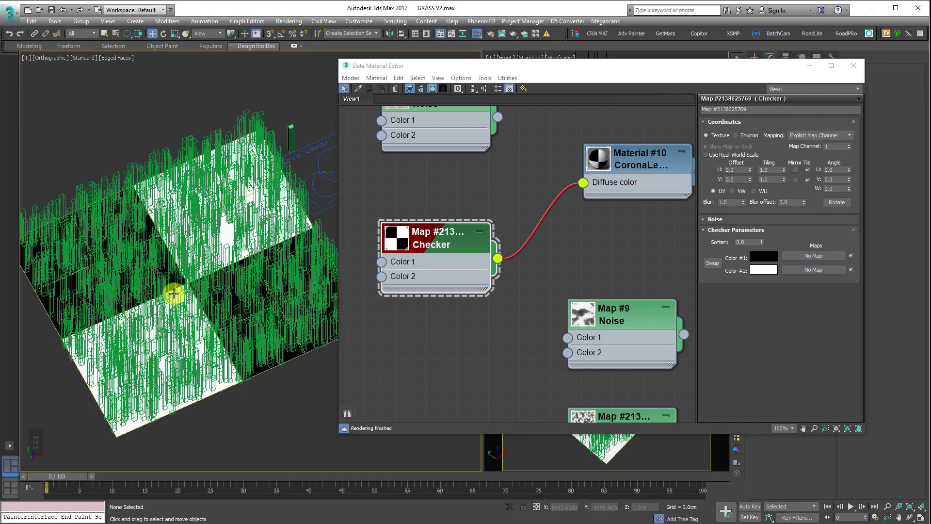
pyautogui.scroll(5, 174, 293)
# Step: Select the plane's Corona Scatter and assign the Checker map as an instance to its Surface Scattering distribution map
pyautogui.moveTo(673, 75); pyautogui.dragTo(525, 57)
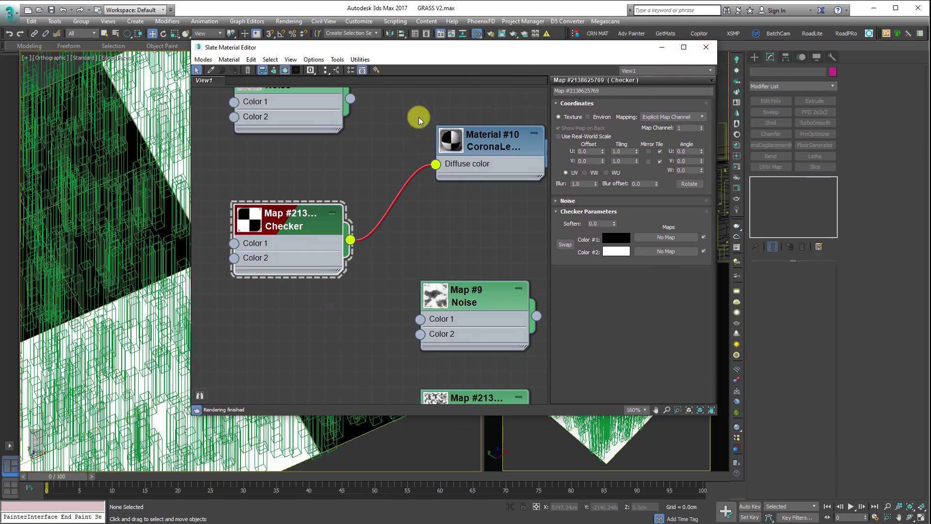
pyautogui.moveTo(406, 52); pyautogui.dragTo(236, 167)
pyautogui.scroll(2, 349, 121)
pyautogui.moveTo(349, 121); pyautogui.dragTo(396, 68, button='middle')
pyautogui.click(395, 83)
pyautogui.press('q')
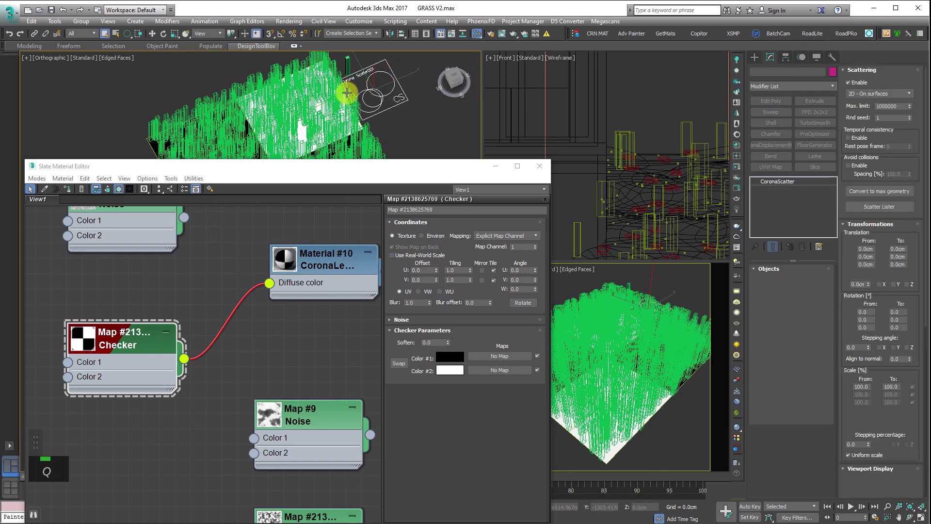
pyautogui.click(852, 348)
pyautogui.moveTo(849, 338); pyautogui.dragTo(848, 29)
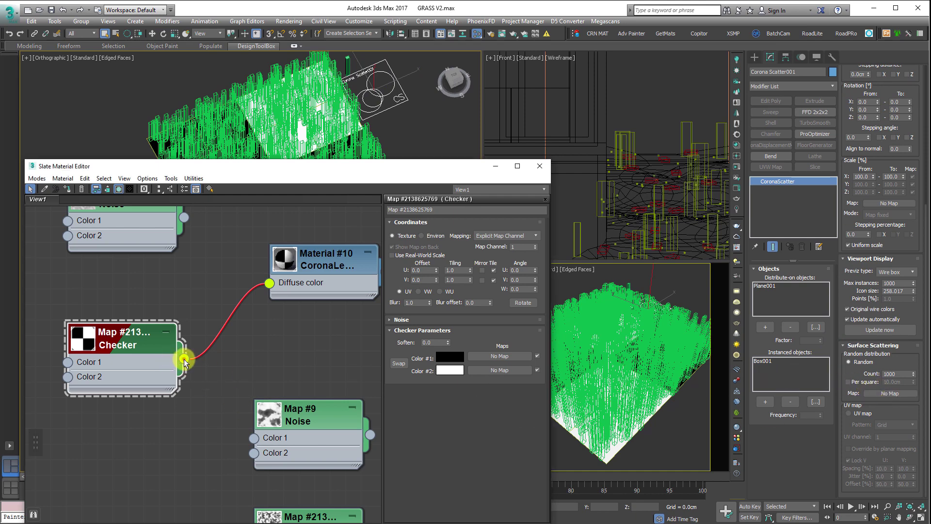
pyautogui.moveTo(184, 359); pyautogui.dragTo(890, 393)
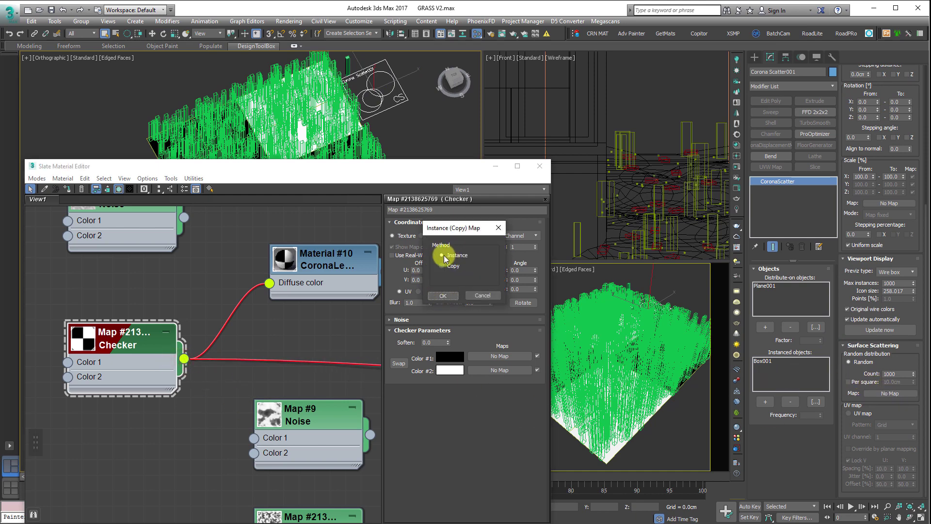
pyautogui.click(443, 296)
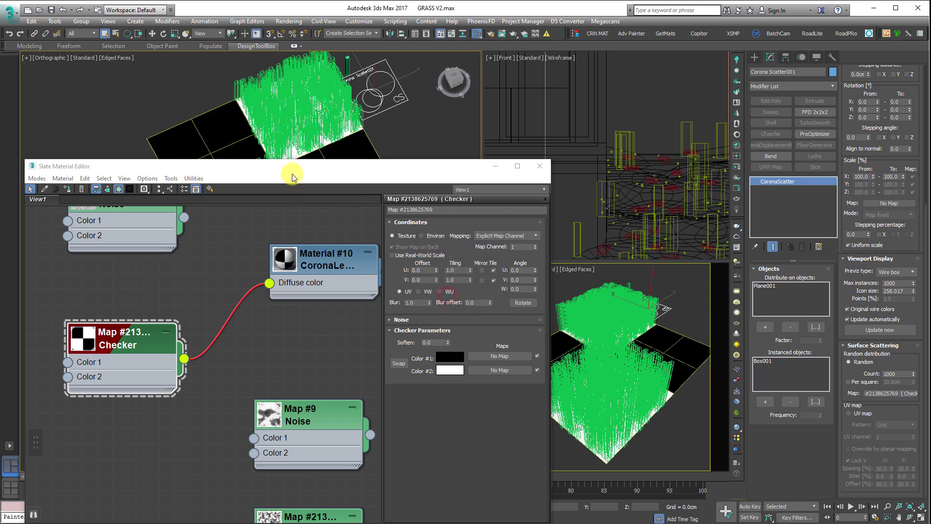
# Step: Connect the Noise map above the Checker to Material #10's diffuse color, replacing the Checker map
pyautogui.moveTo(292, 176); pyautogui.dragTo(707, 126)
pyautogui.moveTo(347, 139); pyautogui.dragTo(187, 212, button='middle')
pyautogui.scroll(3, 209, 259)
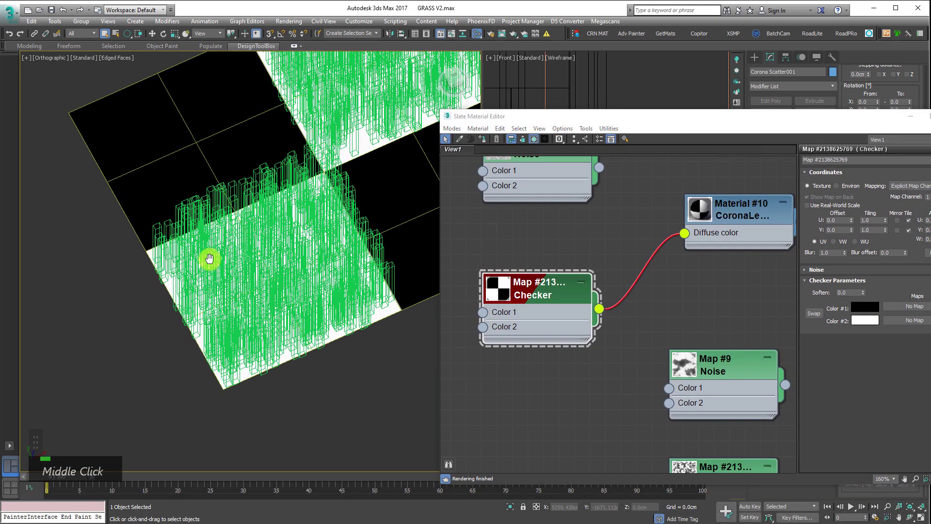
pyautogui.scroll(-2, 170, 402)
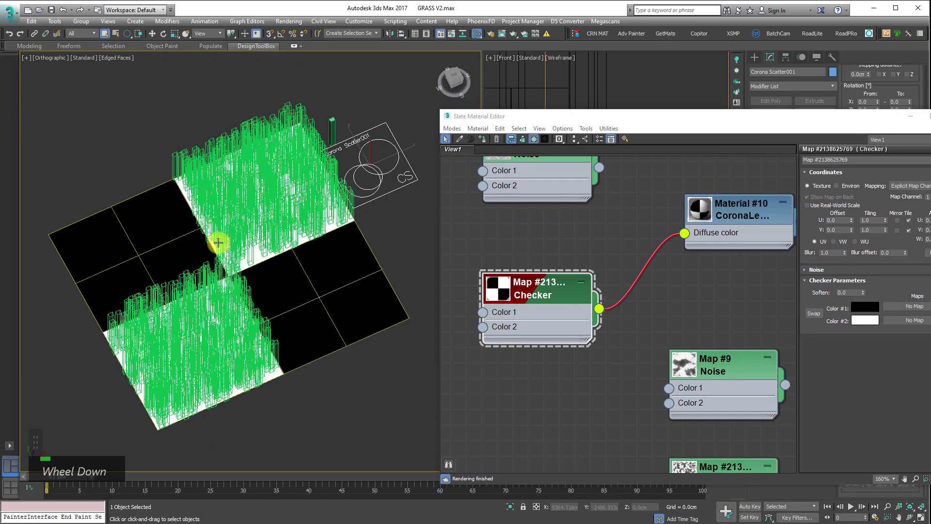
pyautogui.moveTo(542, 221); pyautogui.dragTo(534, 286, button='middle')
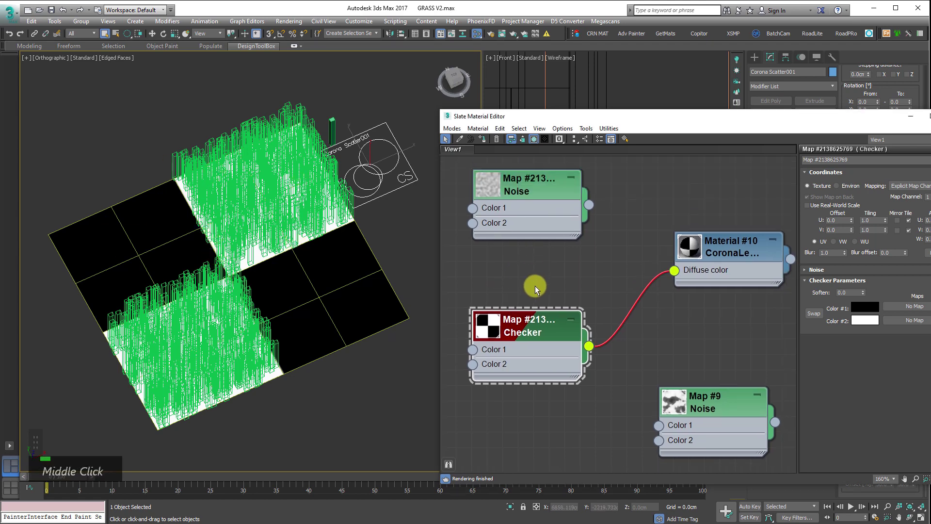
pyautogui.moveTo(656, 116); pyautogui.dragTo(519, 85)
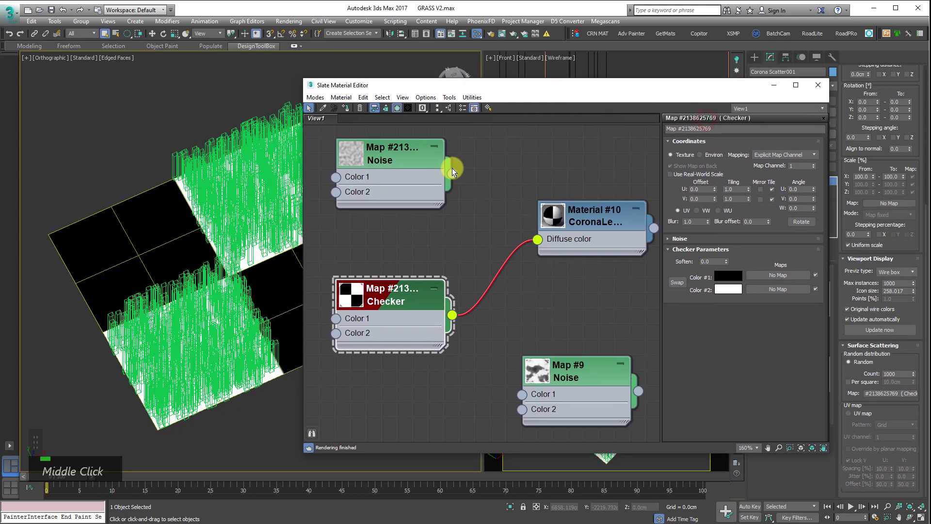
pyautogui.click(372, 161)
pyautogui.doubleClick(381, 158)
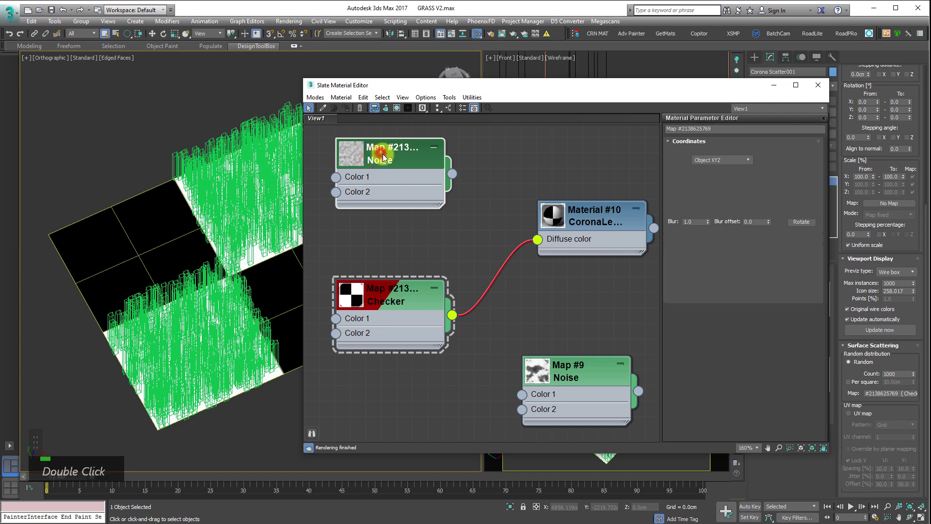
pyautogui.moveTo(451, 175); pyautogui.dragTo(538, 239)
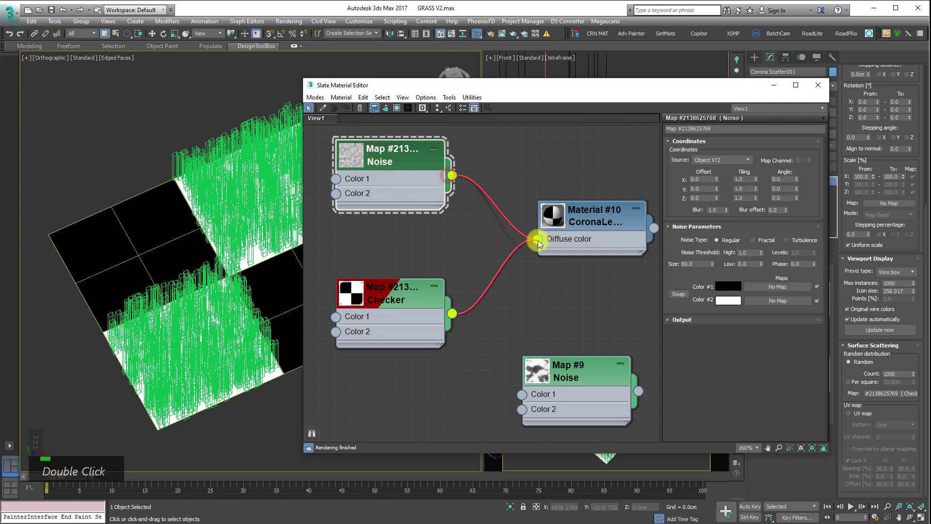
pyautogui.scroll(5, 172, 243)
pyautogui.scroll(-2, 173, 244)
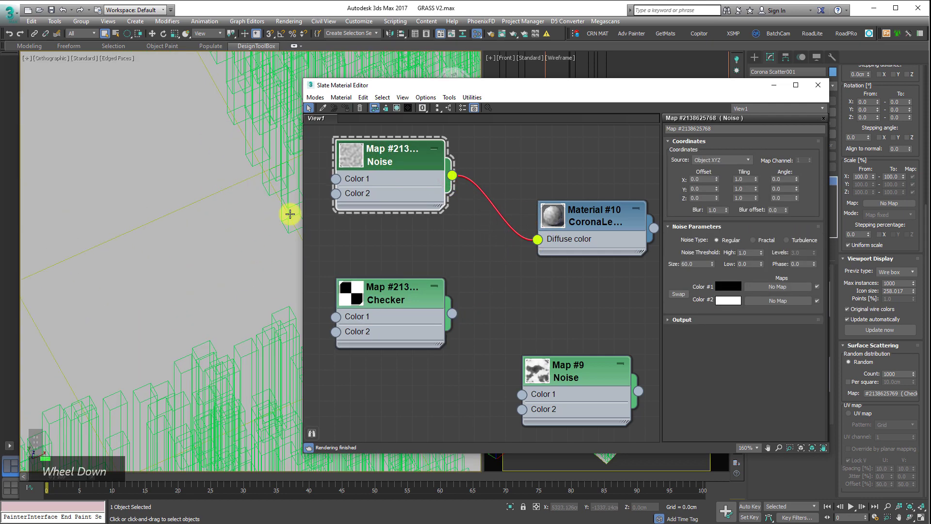
# Step: Set the size of the Noise map connected to Material #10 to 100
pyautogui.doubleClick(378, 163)
pyautogui.scroll(-2, 357, 211)
pyautogui.scroll(1, 499, 326)
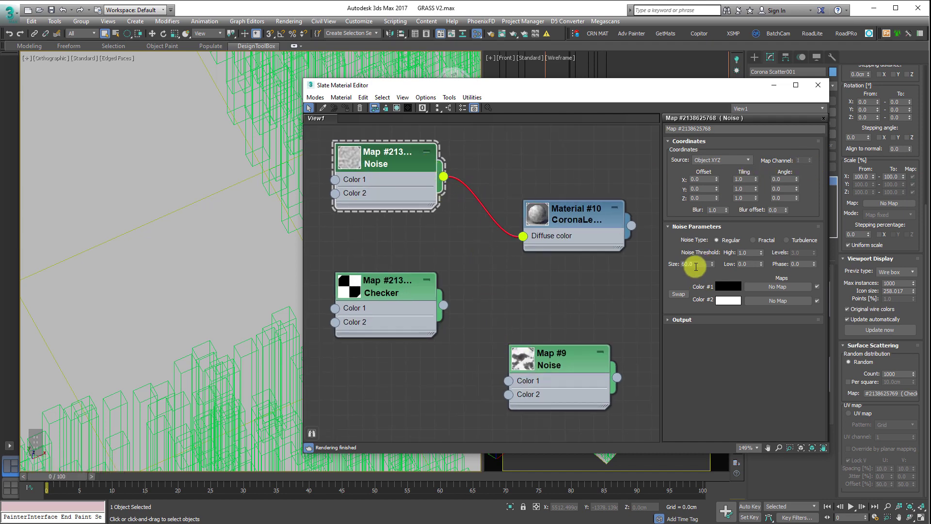
pyautogui.write('10')
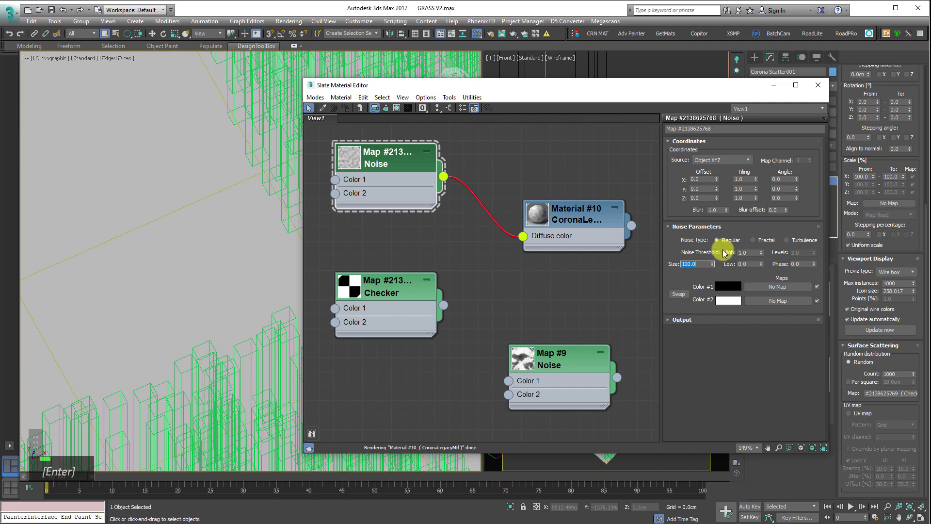
# Step: Show the connected Noise map shaded in the viewport and view it across the whole plane
pyautogui.rightClick(366, 149)
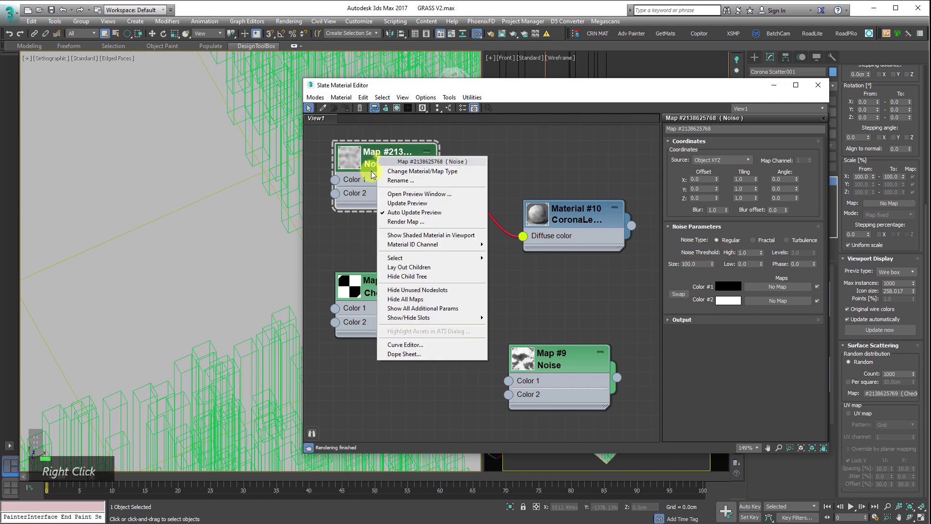
pyautogui.click(413, 239)
pyautogui.scroll(-2, 214, 220)
pyautogui.scroll(2, 213, 221)
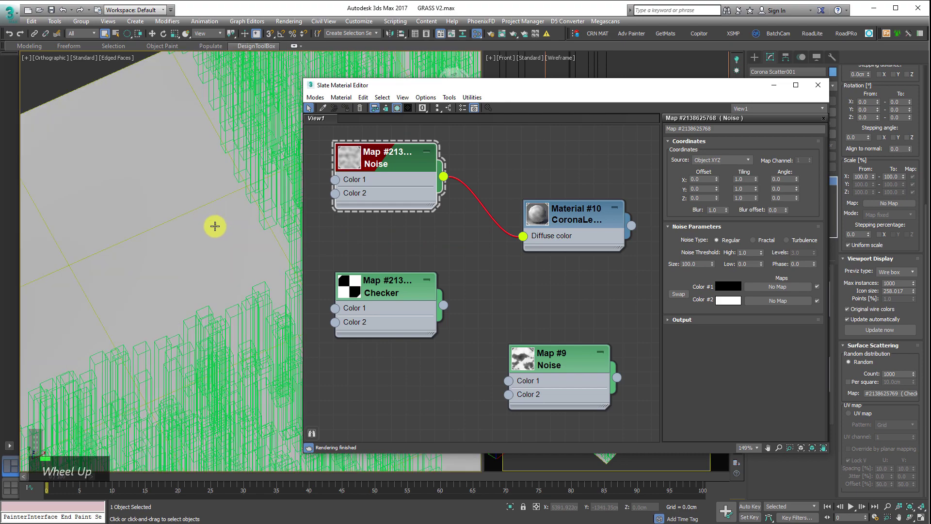
pyautogui.keyDown('alt'); pyautogui.moveTo(214, 224); pyautogui.dragTo(206, 160, button='middle'); pyautogui.keyUp('alt')
pyautogui.scroll(-3, 205, 160)
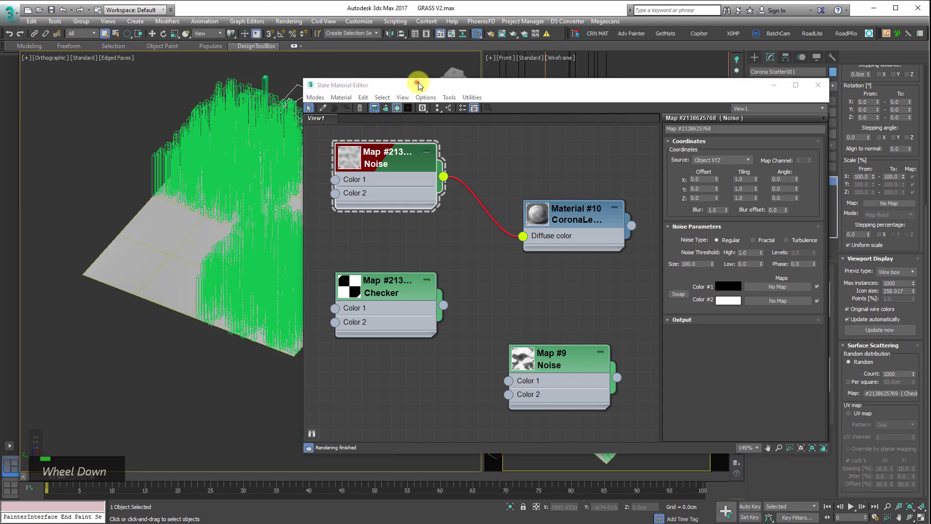
pyautogui.moveTo(418, 86); pyautogui.dragTo(517, 75)
pyautogui.keyDown('alt'); pyautogui.moveTo(332, 167); pyautogui.dragTo(252, 187, button='middle'); pyautogui.keyUp('alt')
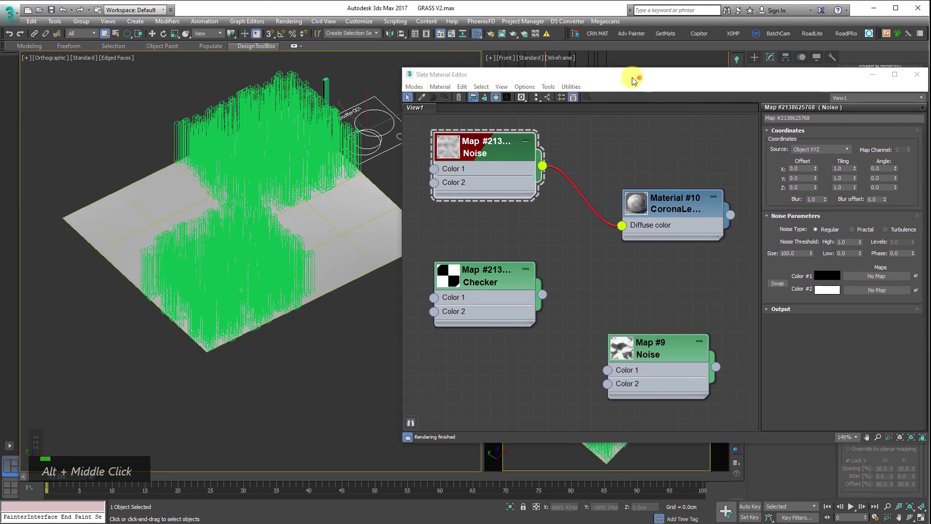
# Step: Assign the Noise map connected to Material #10 as an instance to the scatter's Surface Scattering distribution map and view the boxes from above
pyautogui.moveTo(633, 80); pyautogui.dragTo(460, 74)
pyautogui.click(859, 375)
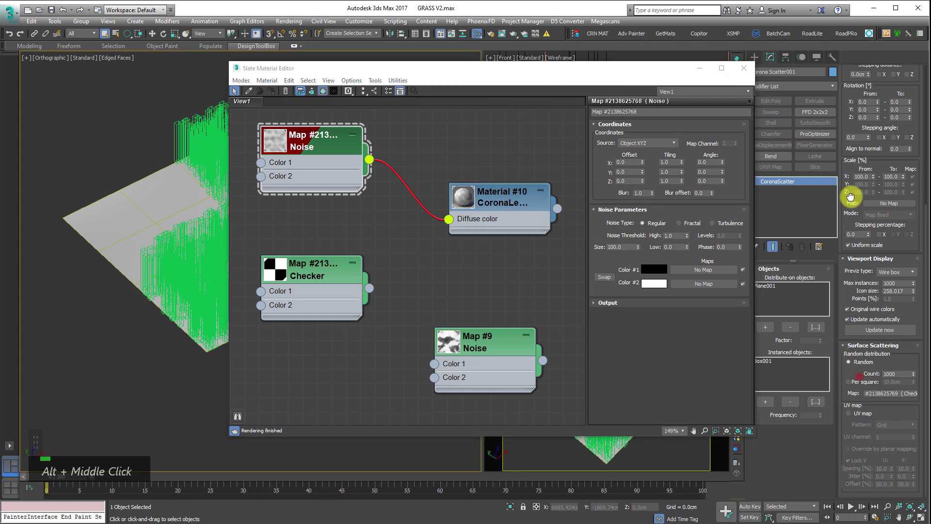
pyautogui.moveTo(369, 159); pyautogui.dragTo(596, 238)
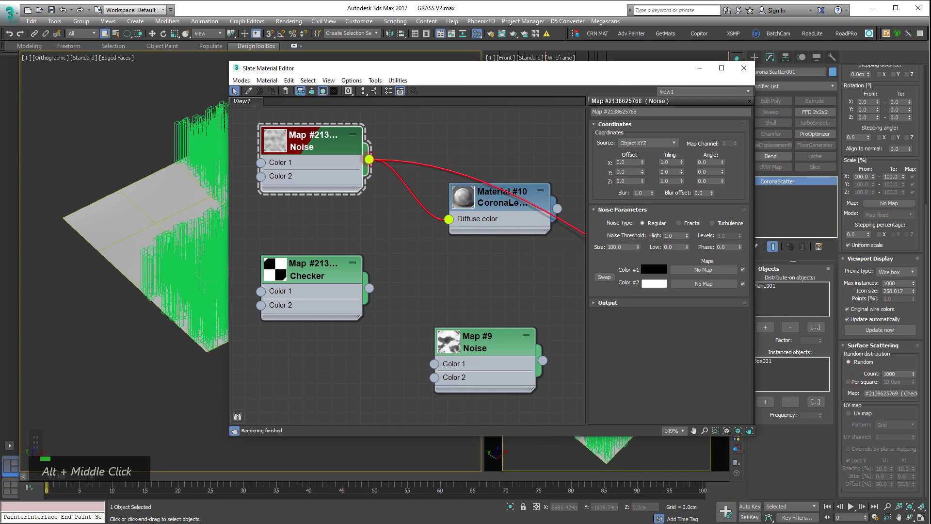
pyautogui.moveTo(916, 383); pyautogui.dragTo(882, 392)
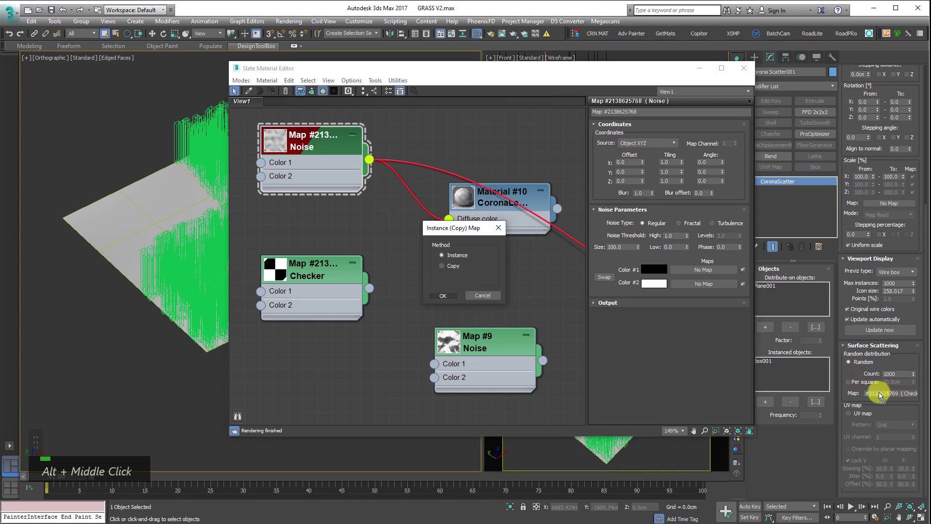
pyautogui.click(443, 295)
pyautogui.scroll(5, 151, 291)
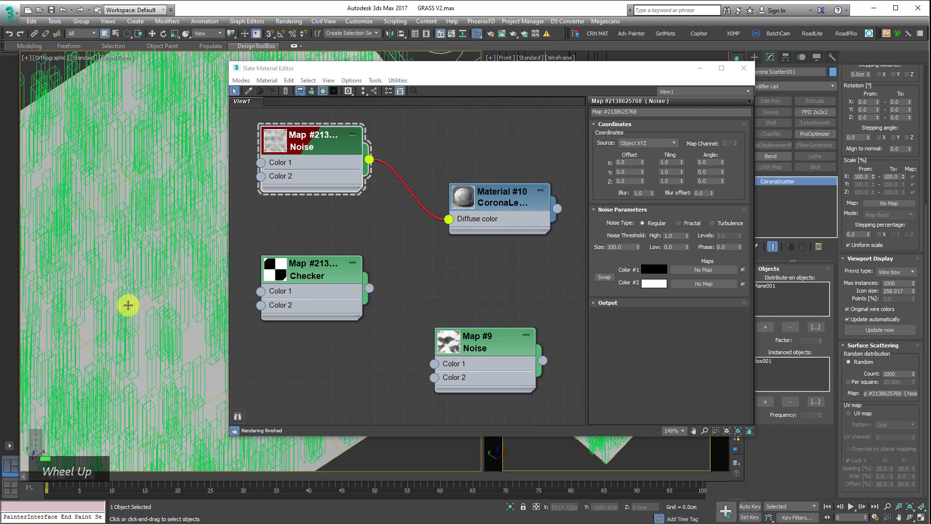
pyautogui.keyDown('alt'); pyautogui.moveTo(128, 305); pyautogui.dragTo(110, 322, button='middle'); pyautogui.keyUp('alt')
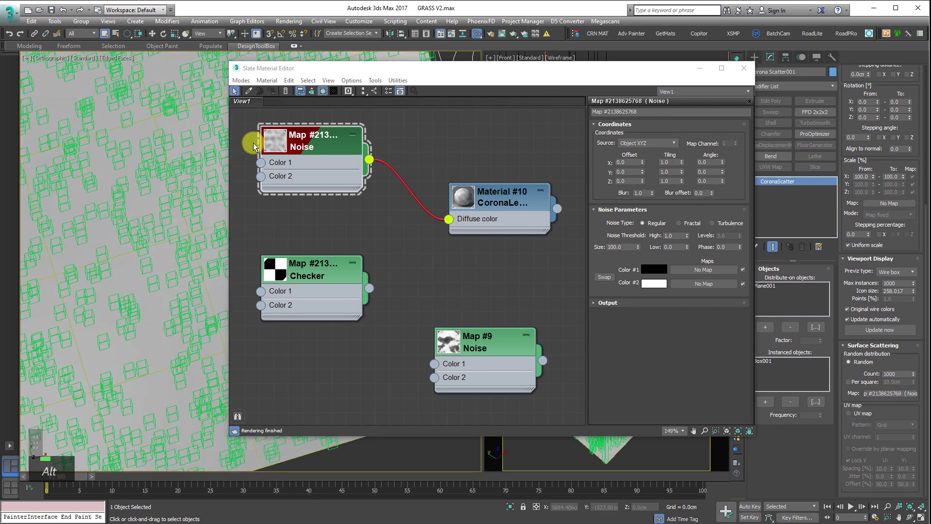
# Step: Try a size of 200 for the Noise map connected to Material #10, and set it to 500
pyautogui.doubleClick(313, 148)
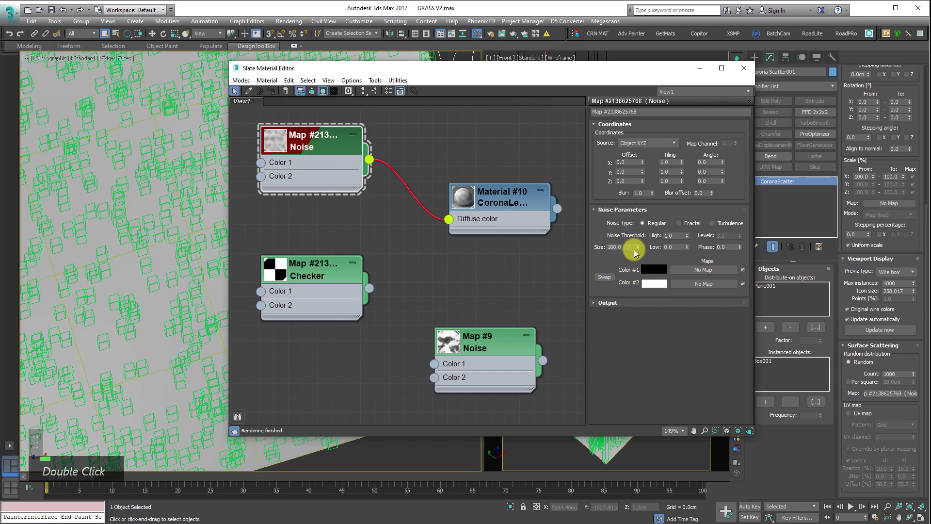
pyautogui.write('200')
pyautogui.press('Return')
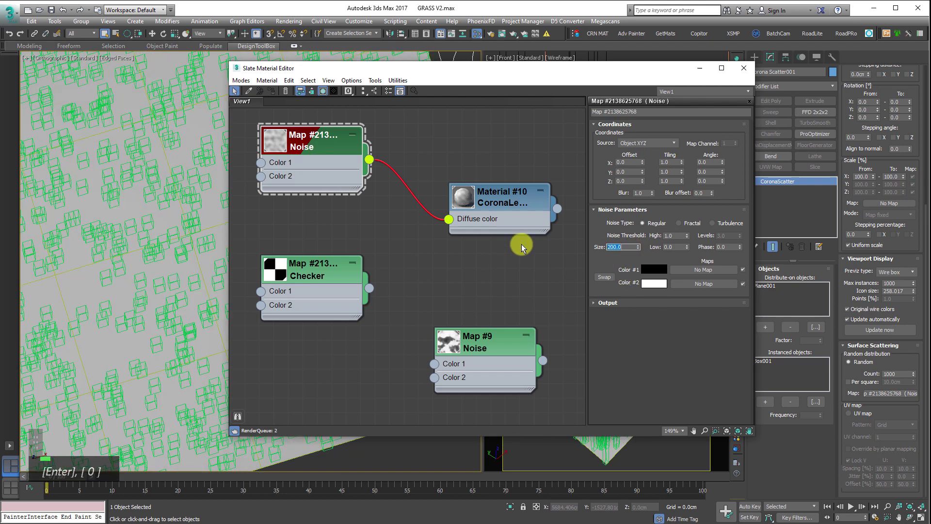
pyautogui.write('500')
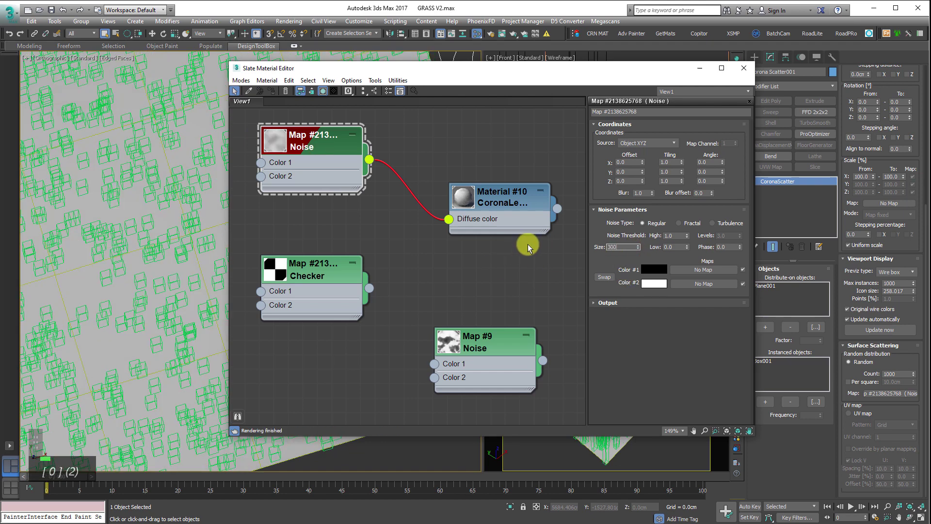
pyautogui.press('Return')
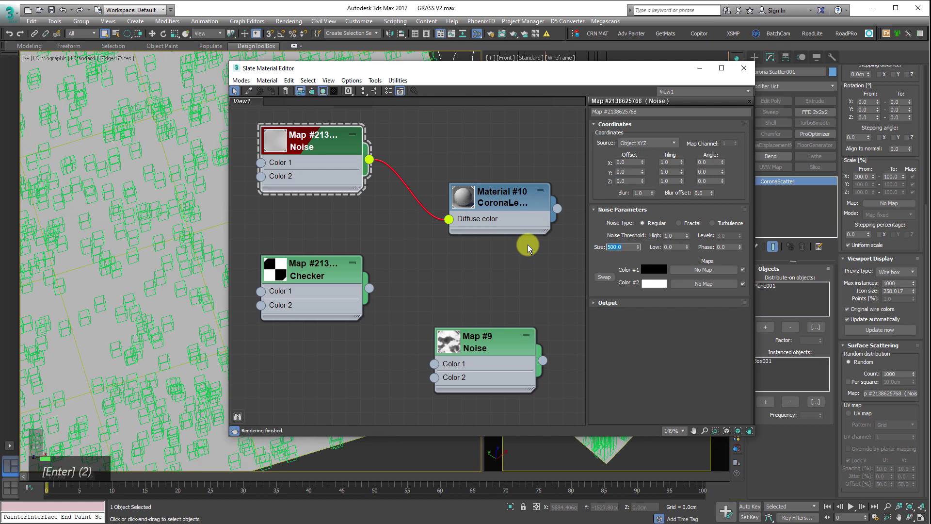
# Step: Connect the Map #9 Noise to Material #10's diffuse color and assign it as an instance to the scatter's distribution map
pyautogui.moveTo(488, 354); pyautogui.dragTo(329, 355)
pyautogui.moveTo(383, 362); pyautogui.dragTo(449, 219)
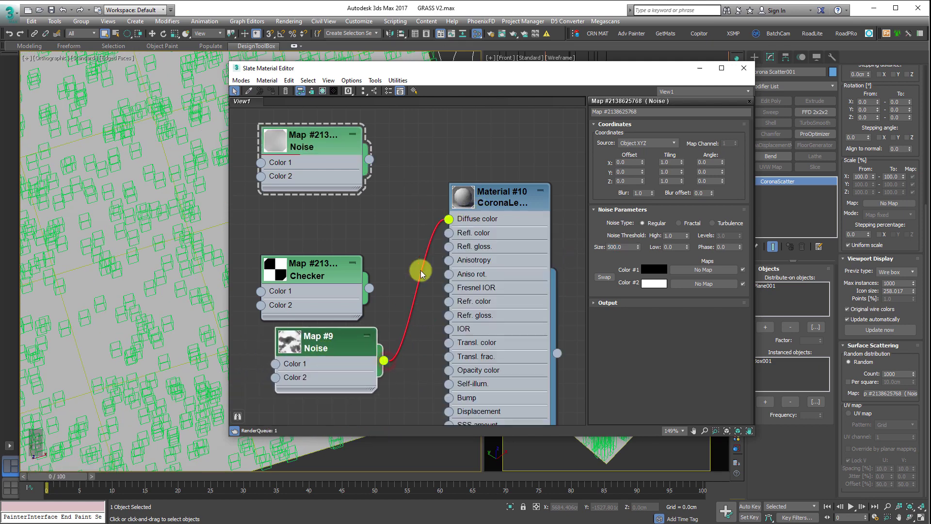
pyautogui.moveTo(383, 367); pyautogui.dragTo(886, 392)
pyautogui.click(443, 296)
pyautogui.scroll(-5, 116, 311)
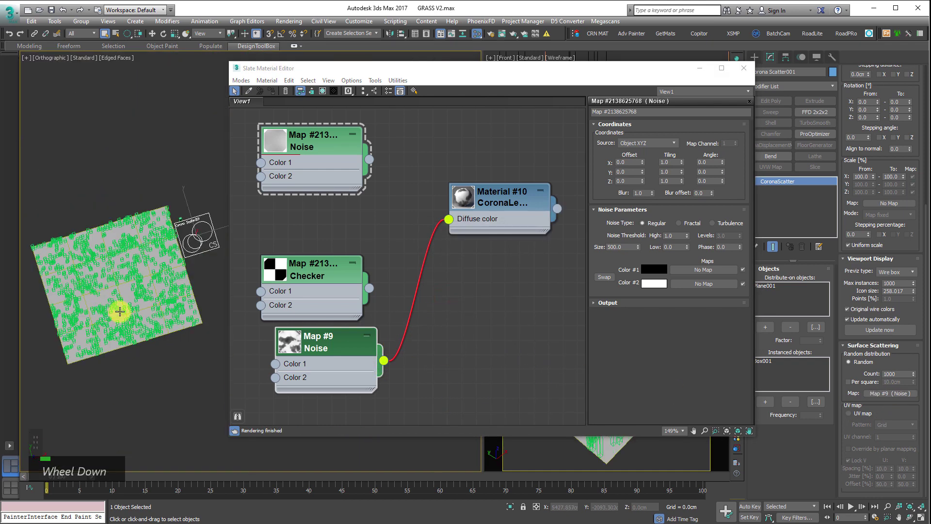
pyautogui.moveTo(119, 312)
pyautogui.keyDown('alt'); pyautogui.mouseDown(button='middle')
pyautogui.moveTo(134, 320)
pyautogui.moveTo(128, 333)
pyautogui.moveTo(110, 328)
pyautogui.moveTo(100, 300)
pyautogui.moveTo(206, 346)
pyautogui.mouseUp(button='middle'); pyautogui.keyUp('alt')
# Step: Show the Map #9 Noise shaded in the viewport on the scatter plane
pyautogui.rightClick(337, 342)
pyautogui.click(395, 421)
pyautogui.scroll(5, 120, 330)
pyautogui.scroll(-3, 127, 353)
# Step: Reassign Map #9 as an instance to the scatter's distribution map and examine the box placement over its dark and light areas
pyautogui.moveTo(384, 361); pyautogui.dragTo(903, 397)
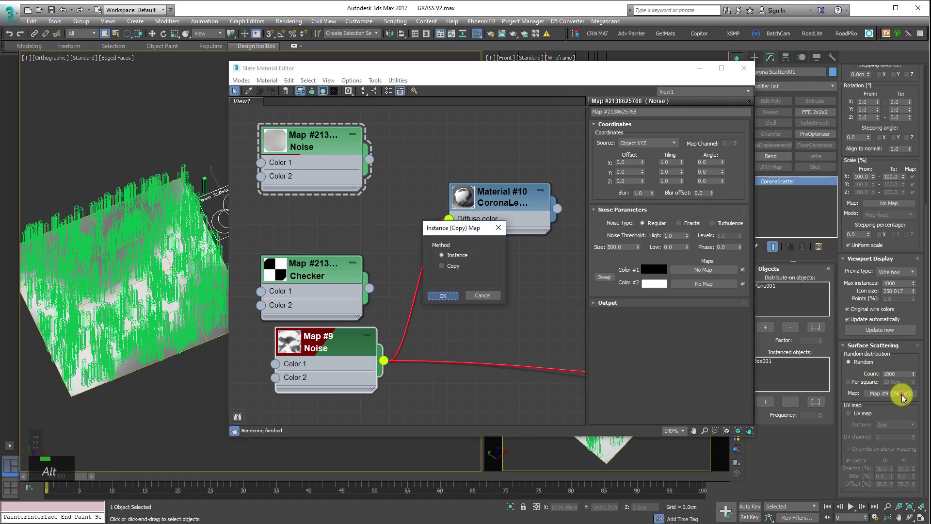
pyautogui.press('Return')
pyautogui.moveTo(68, 270)
pyautogui.keyDown('alt'); pyautogui.mouseDown(button='middle')
pyautogui.moveTo(89, 302)
pyautogui.moveTo(69, 295)
pyautogui.moveTo(62, 267)
pyautogui.moveTo(164, 264)
pyautogui.moveTo(83, 259)
pyautogui.moveTo(58, 273)
pyautogui.mouseUp(button='middle'); pyautogui.keyUp('alt')
pyautogui.scroll(3, 97, 276)
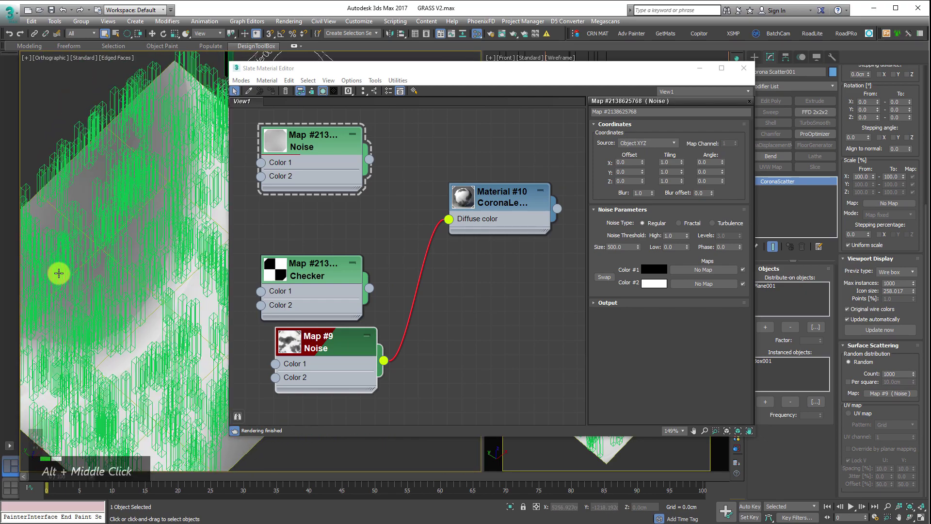
pyautogui.moveTo(375, 70); pyautogui.dragTo(451, 38)
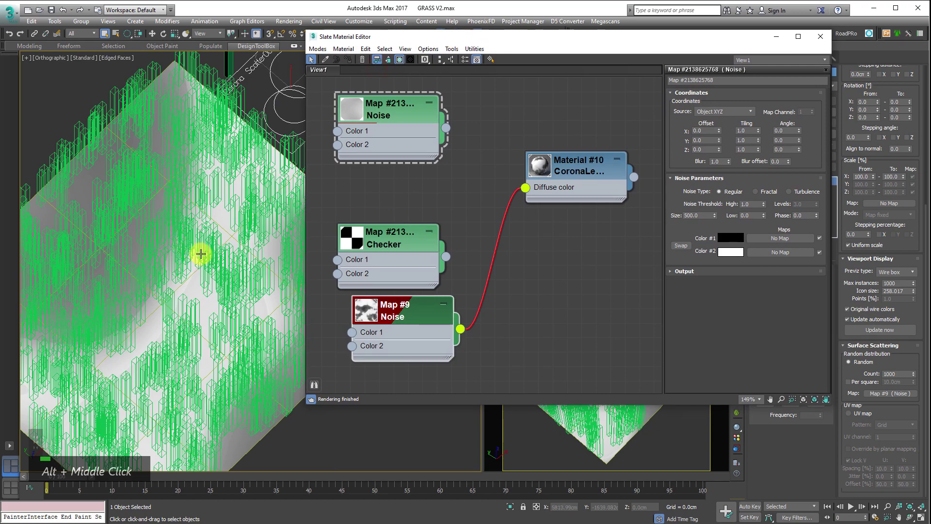
pyautogui.keyDown('alt'); pyautogui.moveTo(202, 253); pyautogui.dragTo(180, 262, button='middle'); pyautogui.keyUp('alt')
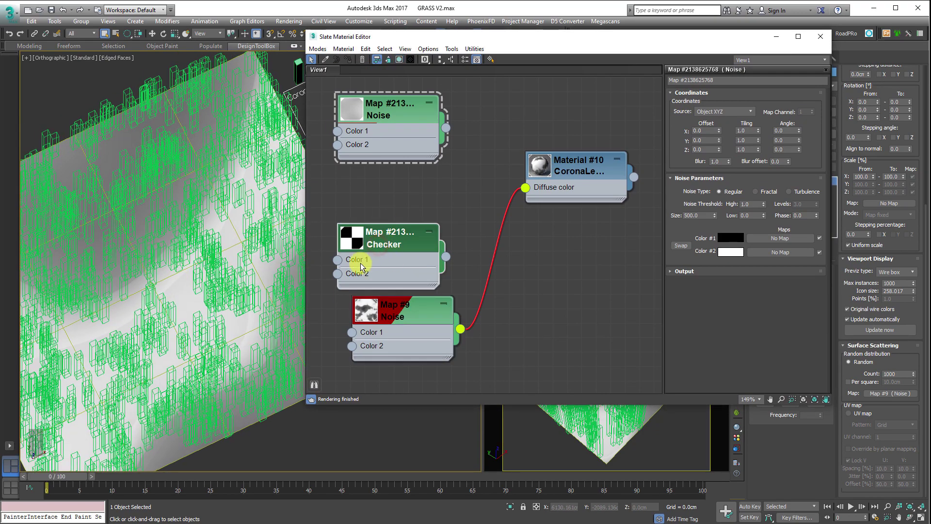
pyautogui.keyDown('alt'); pyautogui.moveTo(166, 238); pyautogui.dragTo(259, 259, button='middle'); pyautogui.keyUp('alt')
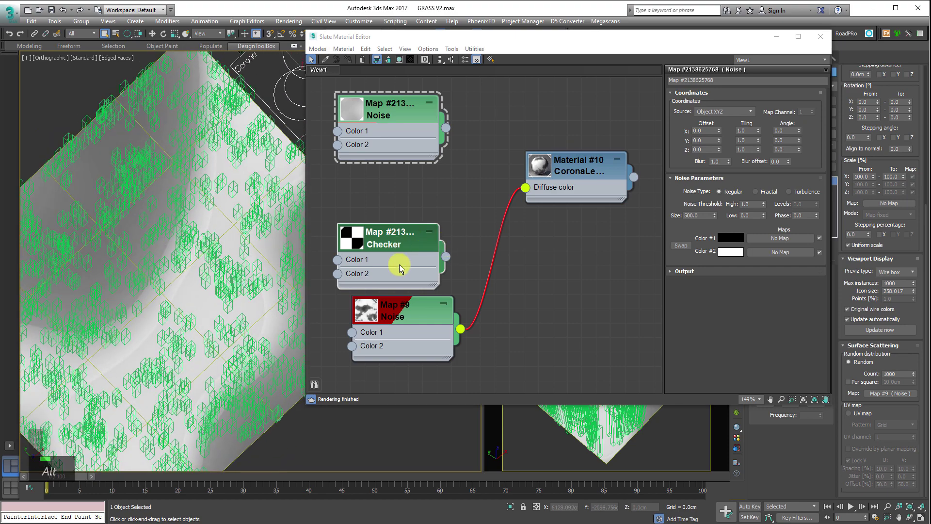
# Step: Assign the Checker map as an instance to the scatter's distribution map and connect it to Material #10's diffuse color
pyautogui.keyDown('alt'); pyautogui.moveTo(400, 268); pyautogui.dragTo(465, 229, button='middle'); pyautogui.keyUp('alt')
pyautogui.moveTo(452, 228); pyautogui.dragTo(888, 392)
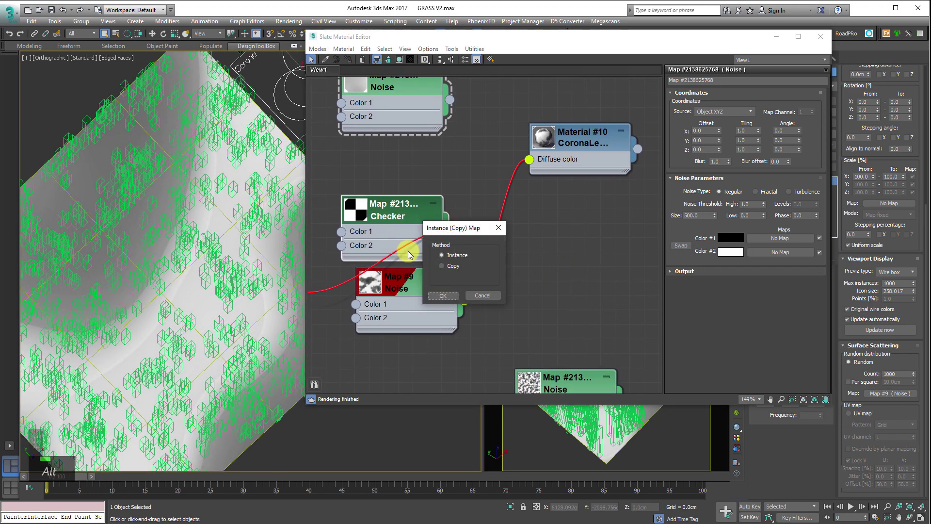
pyautogui.click(443, 294)
pyautogui.moveTo(454, 234); pyautogui.dragTo(529, 160)
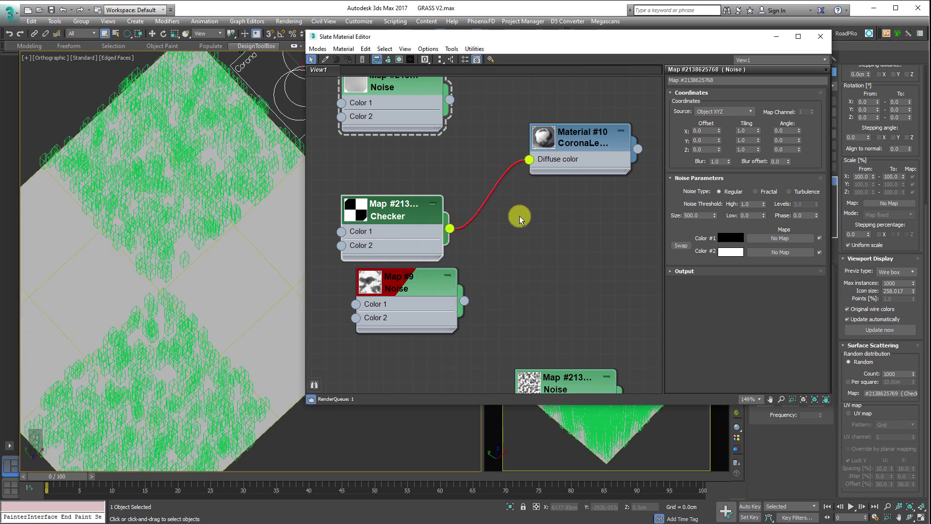
# Step: Show the Checker map shaded in the viewport and compare the scattered boxes with its white squares
pyautogui.rightClick(390, 211)
pyautogui.click(453, 292)
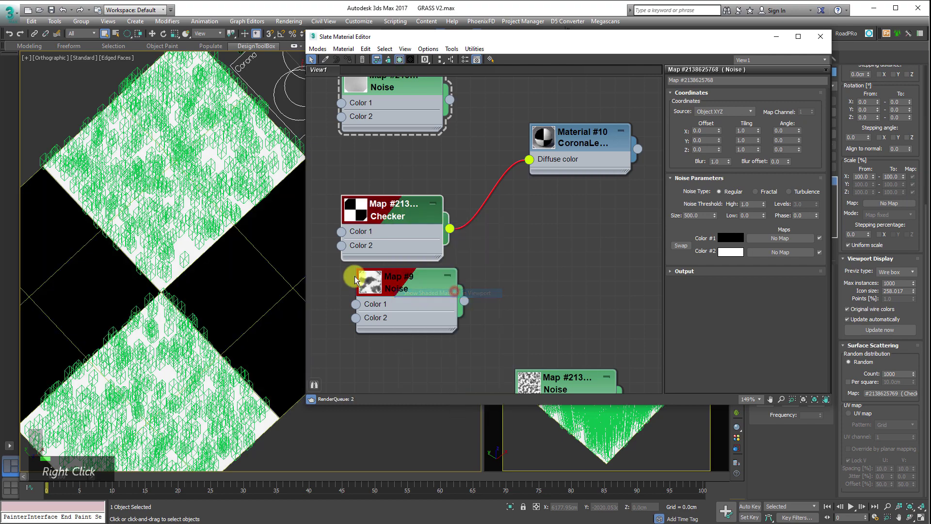
pyautogui.keyDown('alt'); pyautogui.moveTo(170, 253); pyautogui.dragTo(178, 284, button='middle'); pyautogui.keyUp('alt')
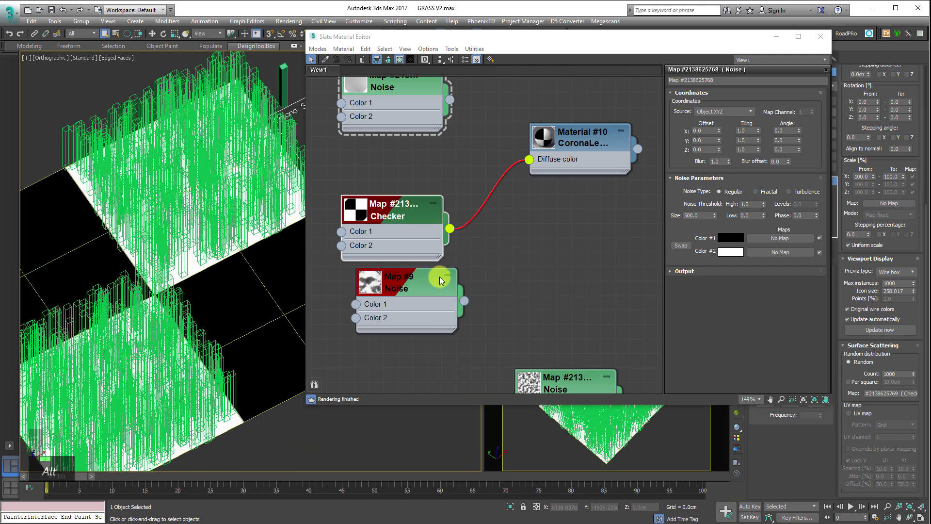
# Step: Open the parameters of the Map #9 Noise and enlarge its node preview
pyautogui.doubleClick(409, 284)
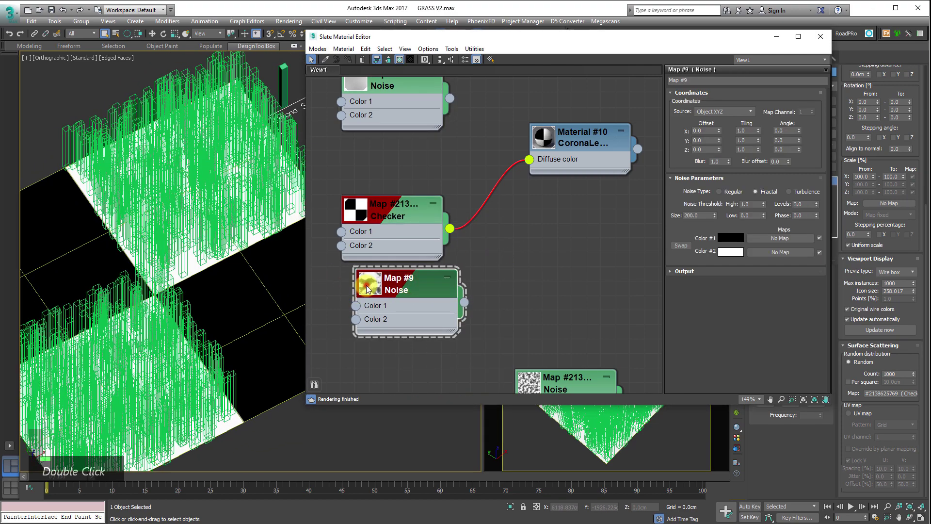
pyautogui.doubleClick(367, 287)
pyautogui.moveTo(419, 285); pyautogui.dragTo(404, 271)
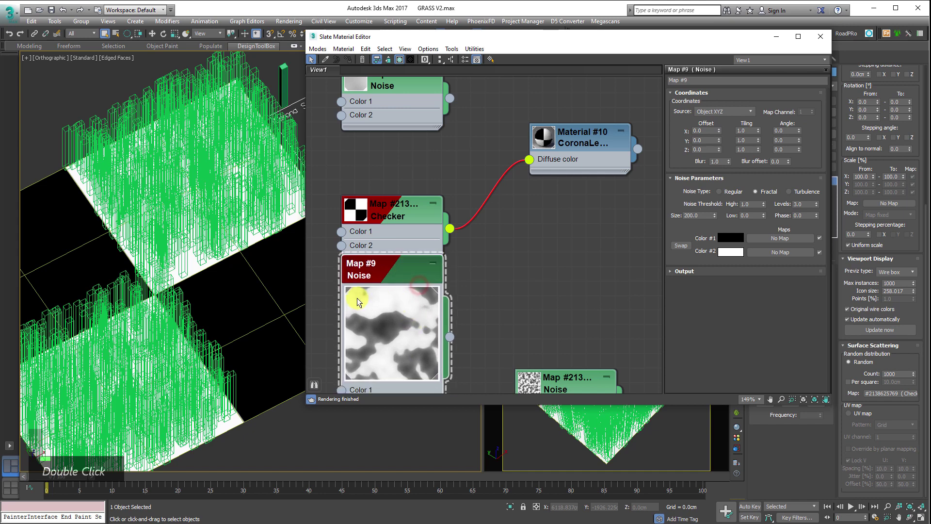
# Step: Convert both end points of Map #9's output color map curve to Corner, making the curve a straight line
pyautogui.click(707, 271)
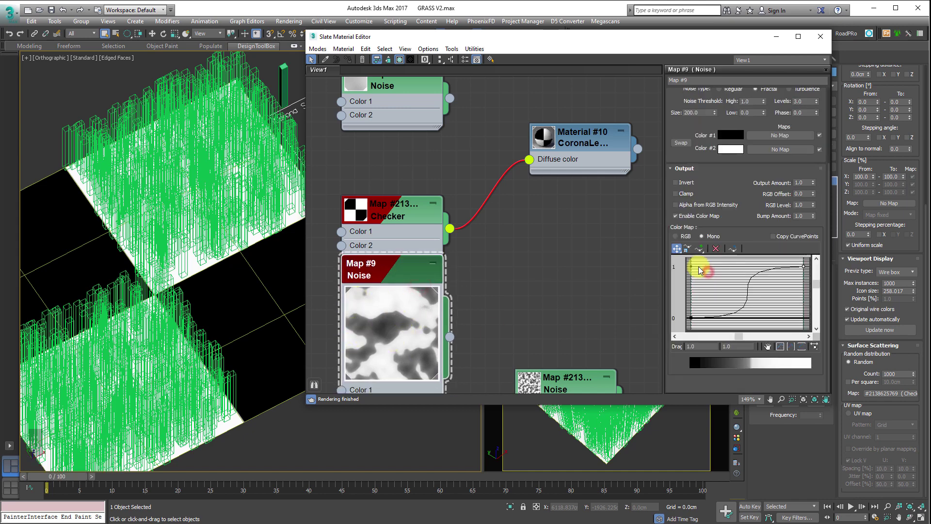
pyautogui.click(691, 317)
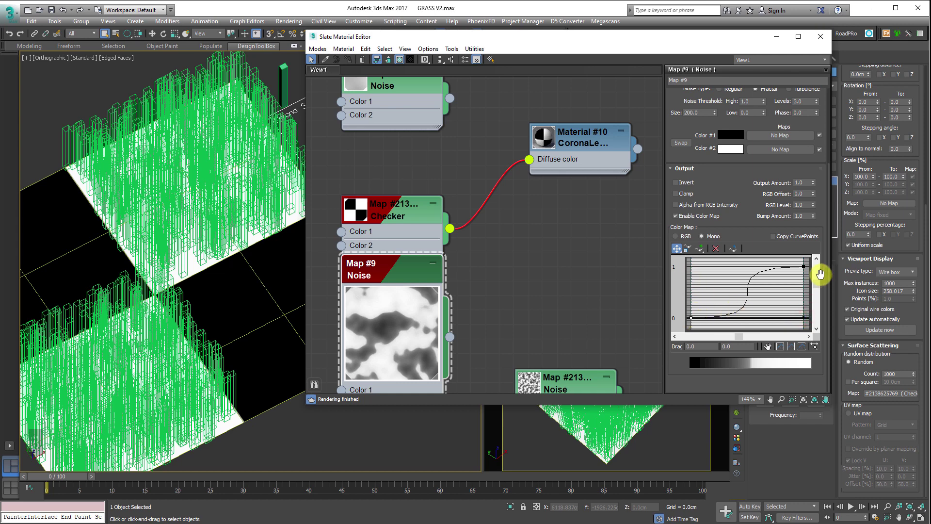
pyautogui.keyDown('ctrl'); pyautogui.click(803, 266); pyautogui.keyUp('ctrl')
pyautogui.rightClick(804, 266)
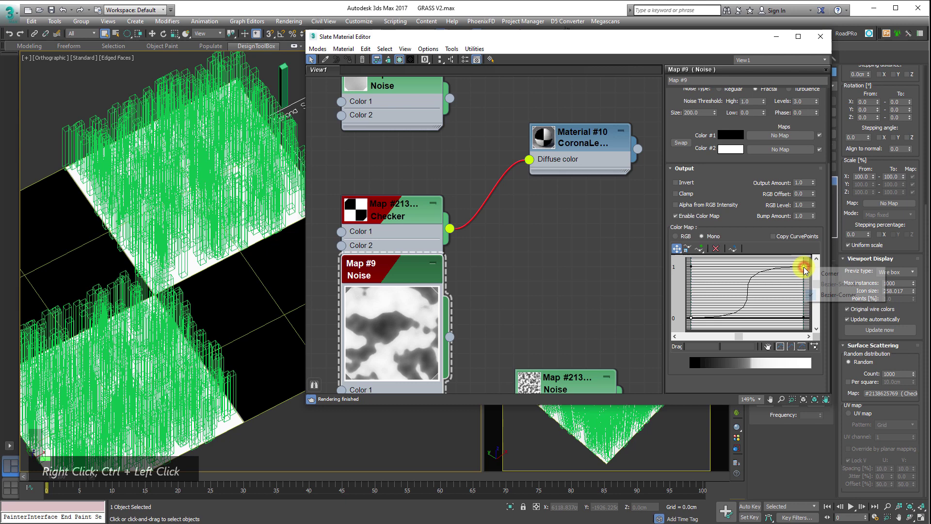
pyautogui.click(839, 298)
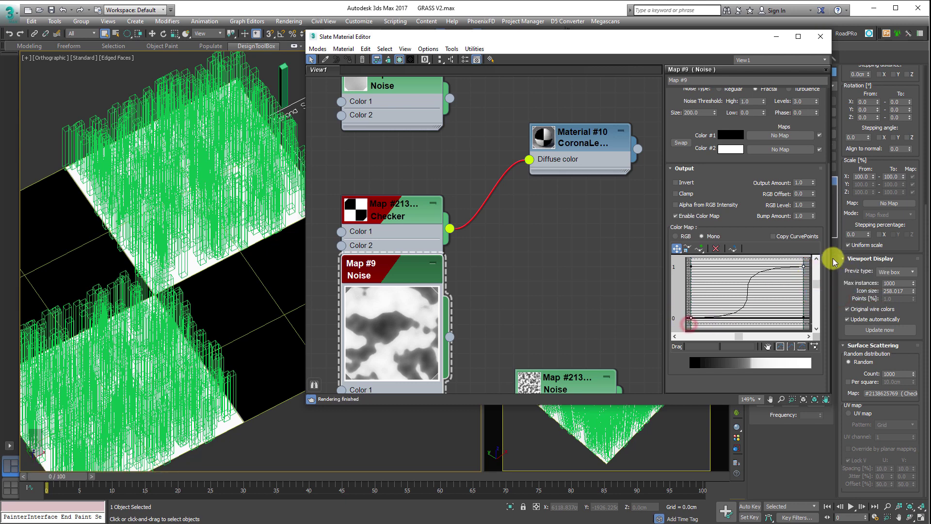
pyautogui.rightClick(804, 266)
pyautogui.click(828, 273)
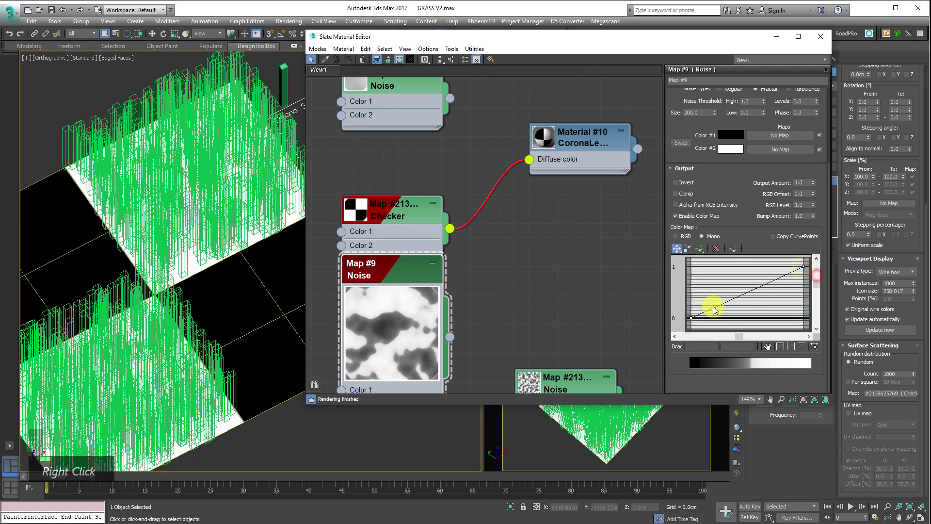
# Step: Add two points near the middle of Map #9's output curve and move them into a vertical step from 0 to about 1
pyautogui.doubleClick(743, 296)
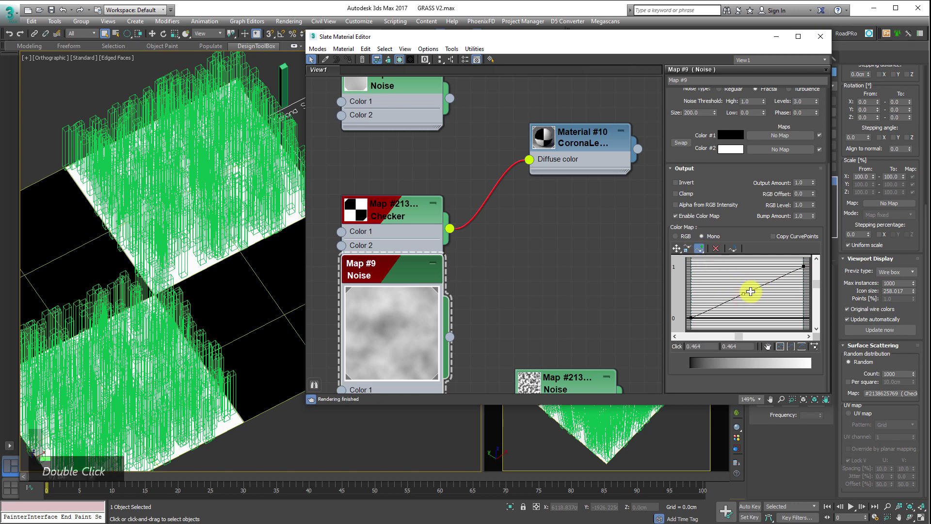
pyautogui.click(750, 291)
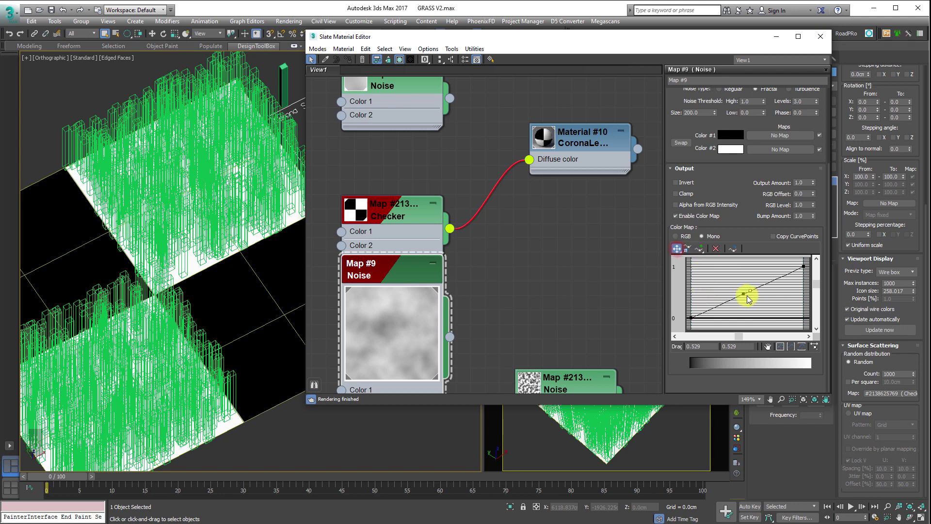
pyautogui.moveTo(744, 295); pyautogui.dragTo(747, 266)
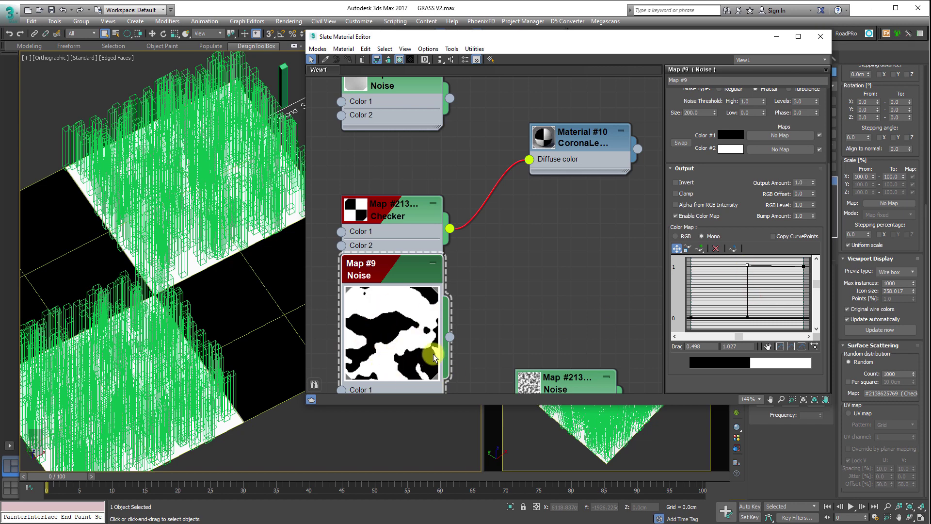
# Step: Connect the high-contrast Map #9 Noise to Material #10's diffuse color and show it shaded in the viewport
pyautogui.moveTo(452, 338); pyautogui.dragTo(530, 158)
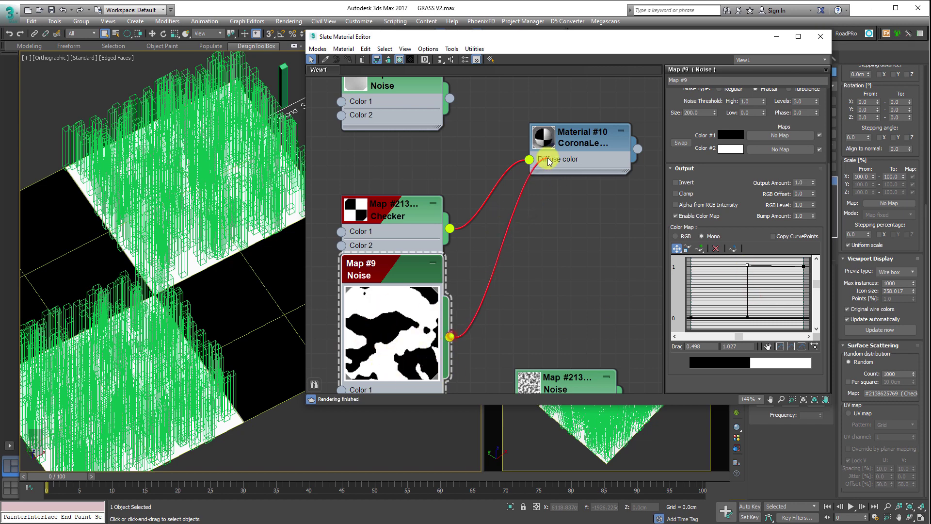
pyautogui.rightClick(396, 274)
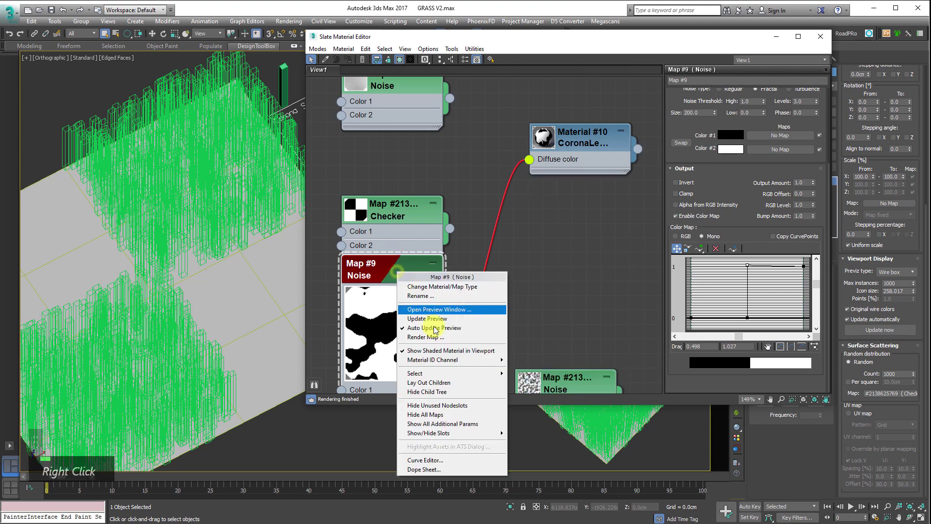
pyautogui.click(439, 355)
pyautogui.rightClick(393, 280)
pyautogui.click(389, 274)
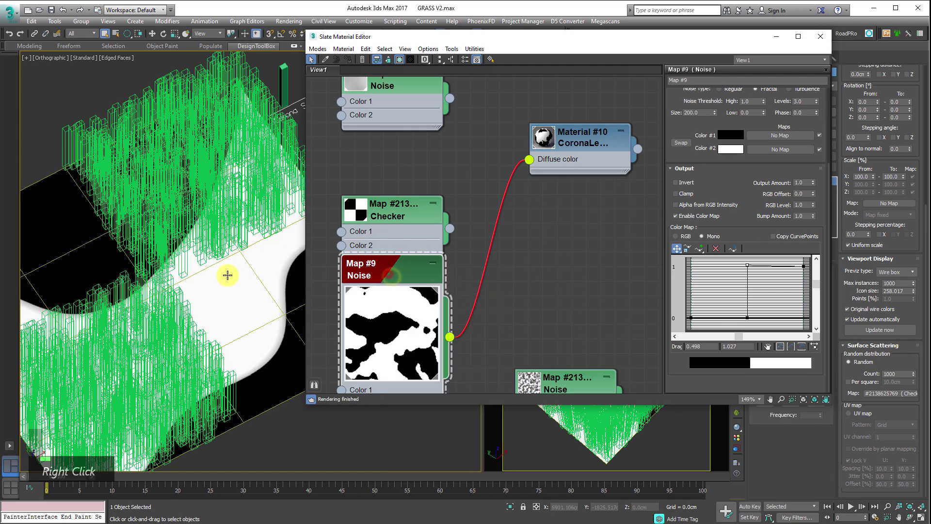
pyautogui.keyDown('alt'); pyautogui.moveTo(245, 278); pyautogui.dragTo(165, 260, button='middle'); pyautogui.keyUp('alt')
# Step: Assign Map #9 as an instance to the scatter's distribution map, replacing the Checker, and view the plane close up
pyautogui.moveTo(637, 47); pyautogui.dragTo(533, 58)
pyautogui.moveTo(346, 350); pyautogui.dragTo(883, 395)
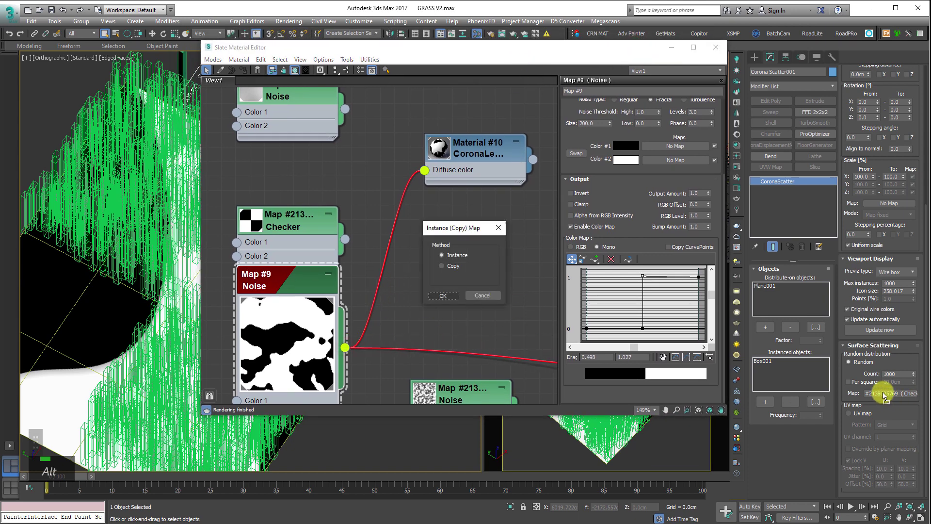
pyautogui.click(443, 296)
pyautogui.scroll(5, 122, 322)
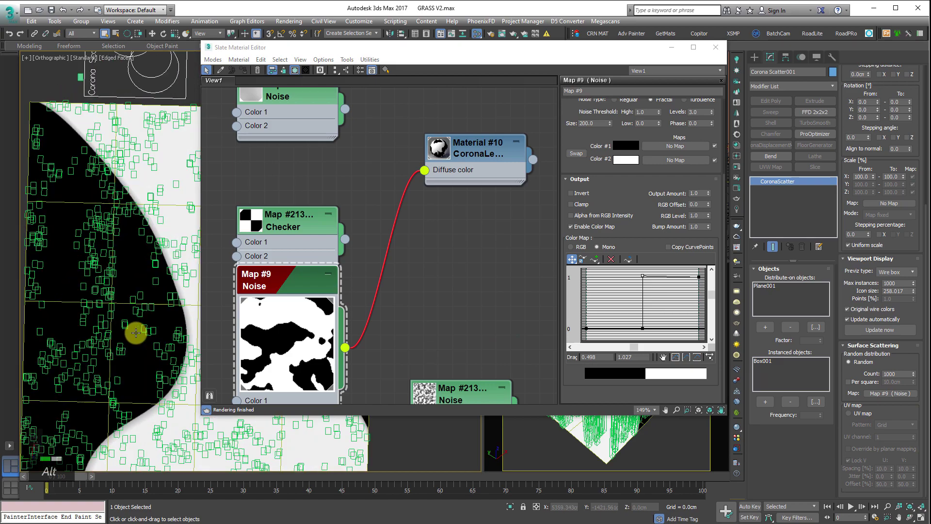
# Step: Assign the Checker map as an instance to the scatter's distribution map in place of the Noise
pyautogui.keyDown('alt'); pyautogui.moveTo(136, 332); pyautogui.dragTo(75, 326, button='middle'); pyautogui.keyUp('alt')
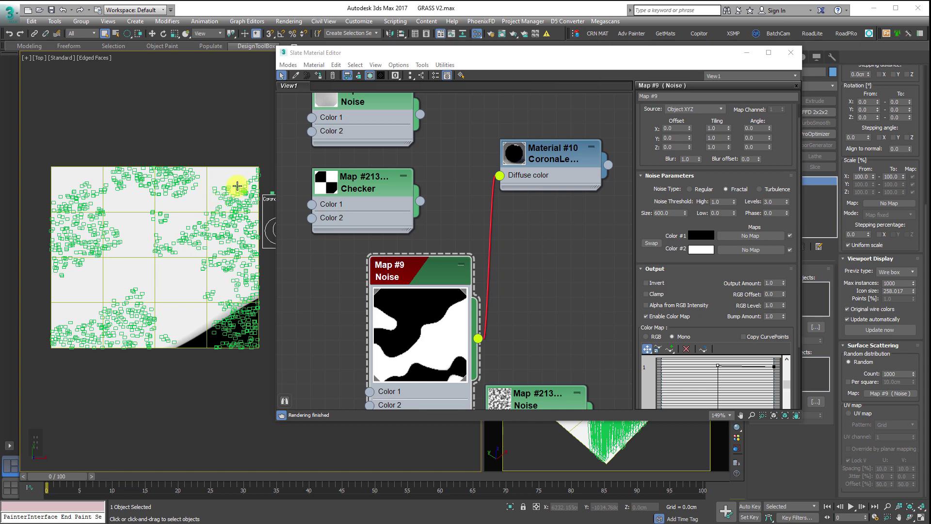
pyautogui.click(377, 183)
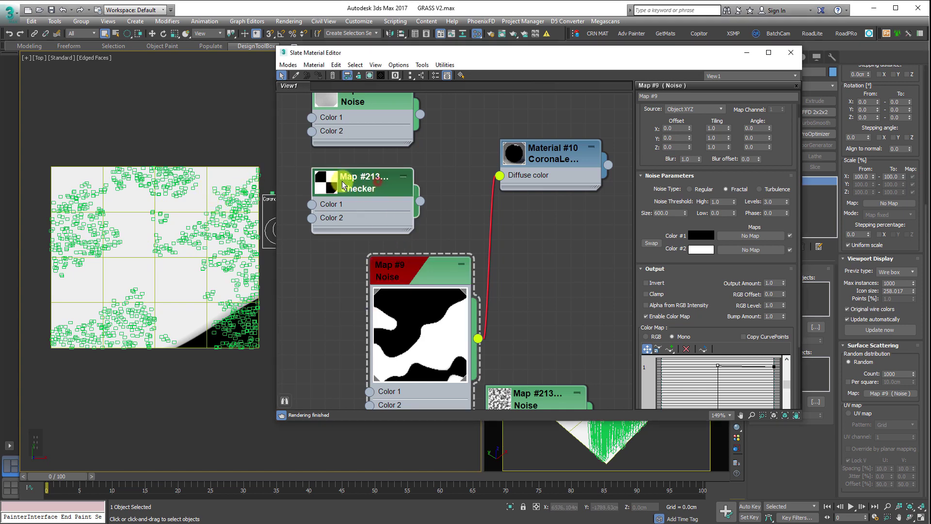
pyautogui.moveTo(421, 204); pyautogui.dragTo(894, 390)
pyautogui.click(443, 296)
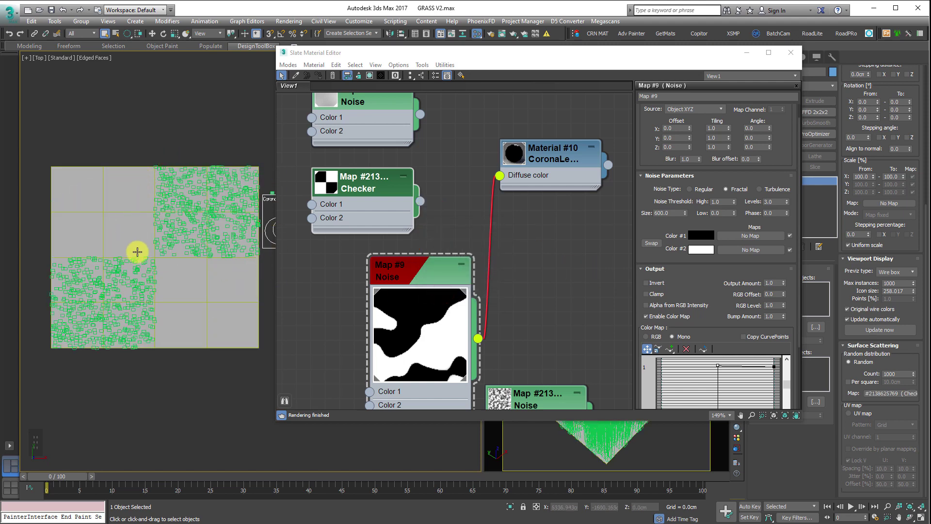
# Step: Reassign Map #9 Noise as an instance to the scatter's distribution map and show it shaded on the plane in the viewport
pyautogui.moveTo(481, 345); pyautogui.dragTo(887, 393)
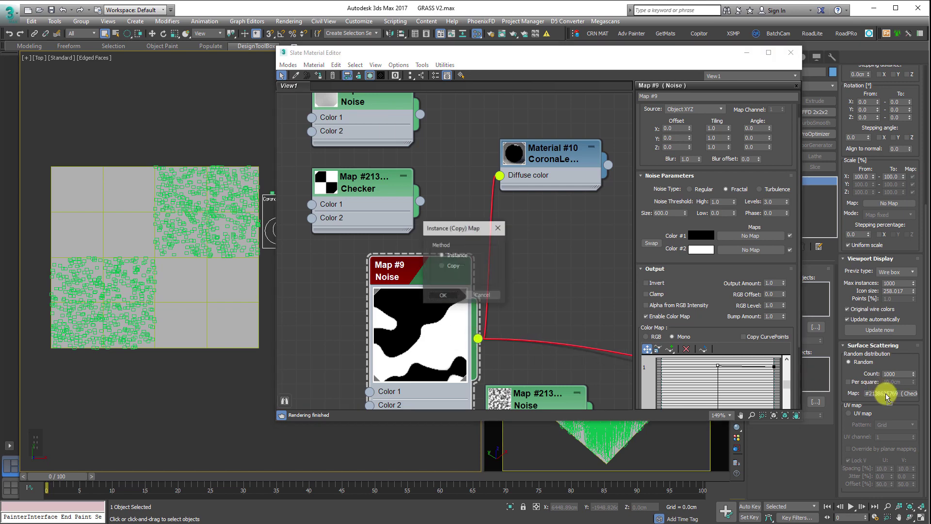
pyautogui.click(443, 297)
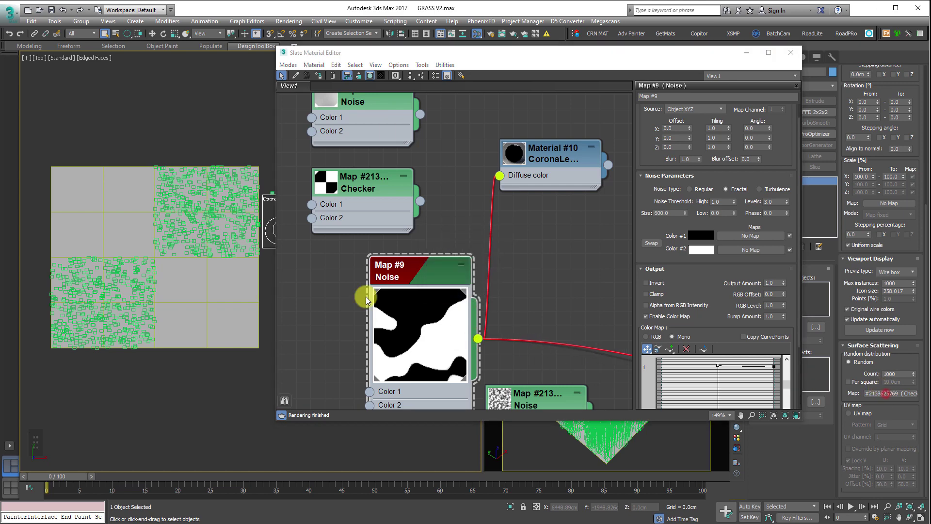
pyautogui.click(167, 287)
pyautogui.rightClick(424, 279)
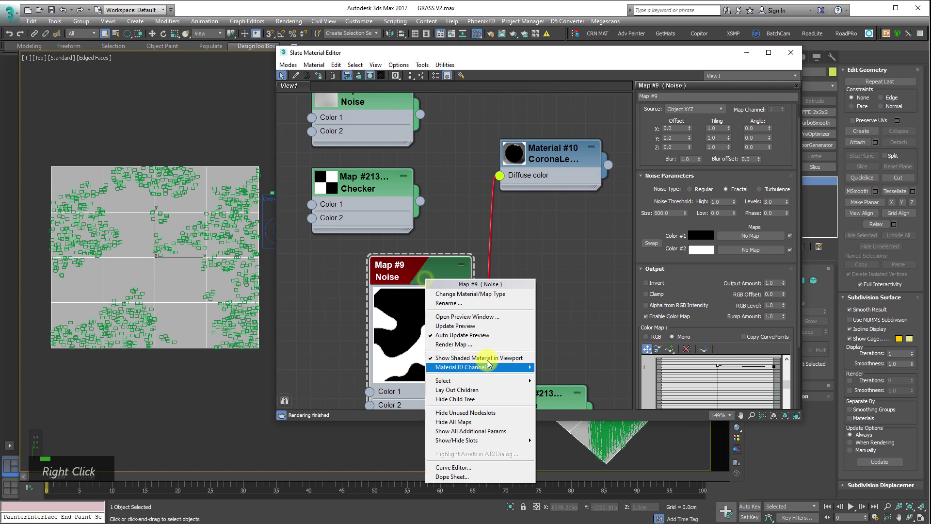
pyautogui.click(484, 358)
pyautogui.rightClick(423, 272)
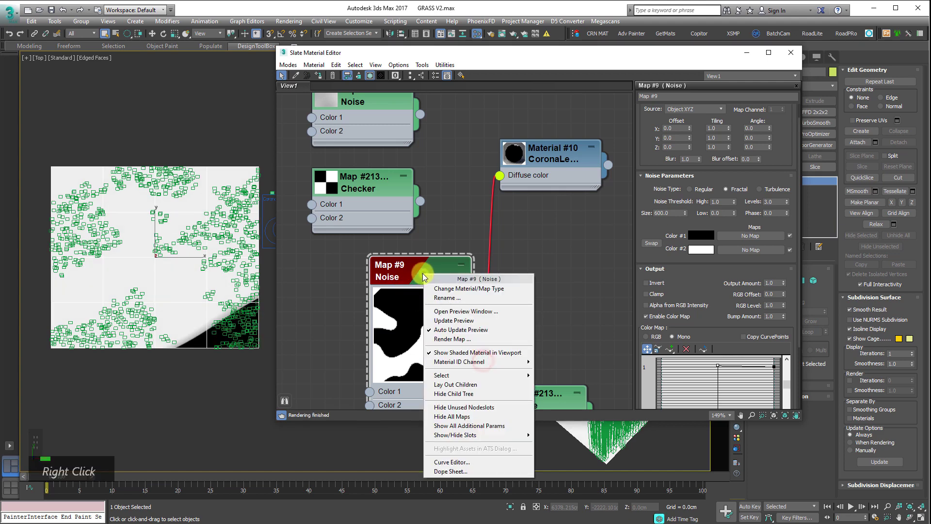
pyautogui.click(422, 274)
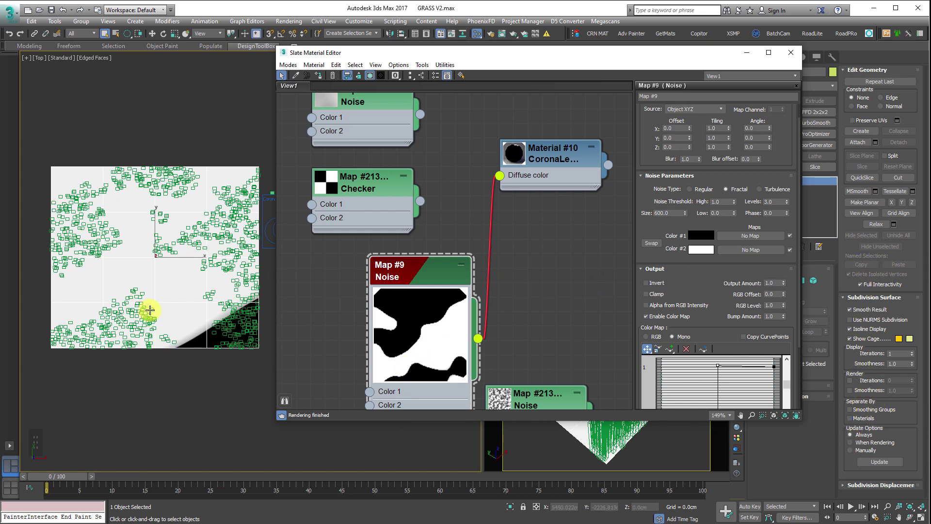
# Step: Set Map #9's noise size to 1200 and close the Slate Material Editor
pyautogui.doubleClick(410, 261)
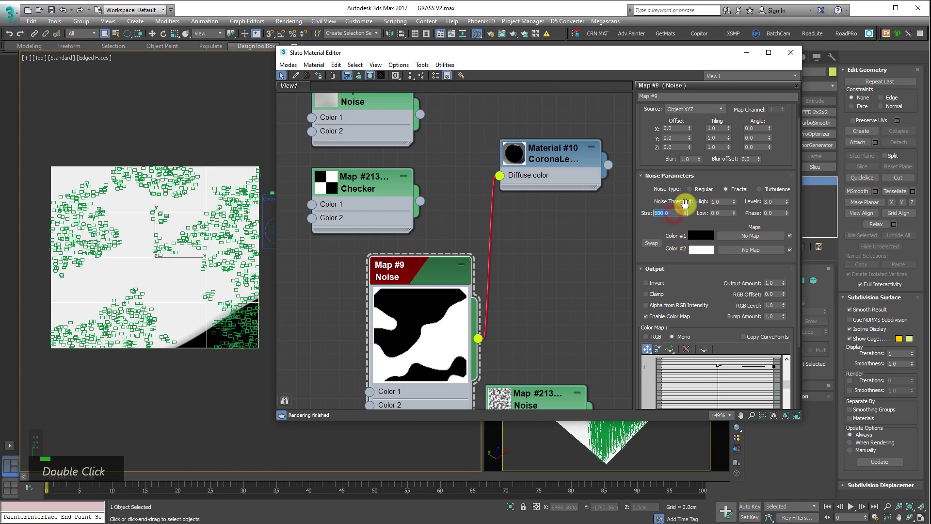
pyautogui.write('12')
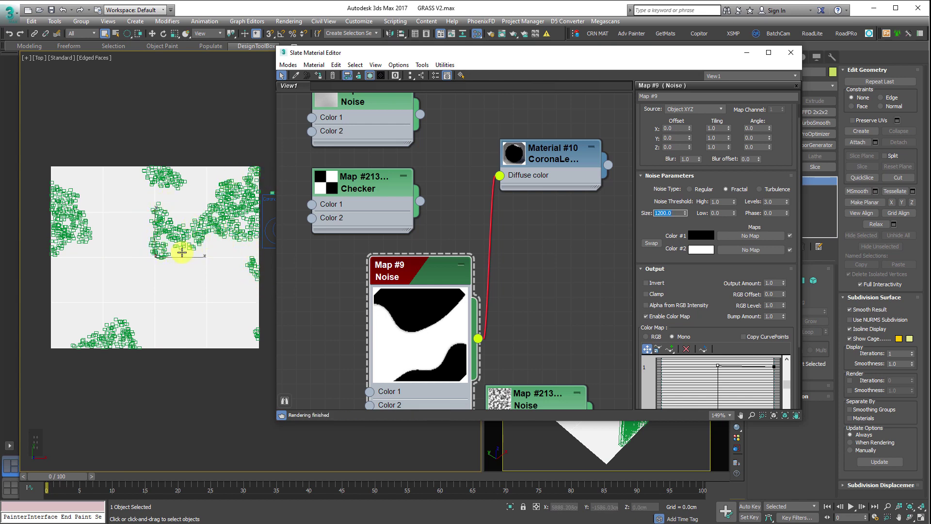
pyautogui.click(791, 52)
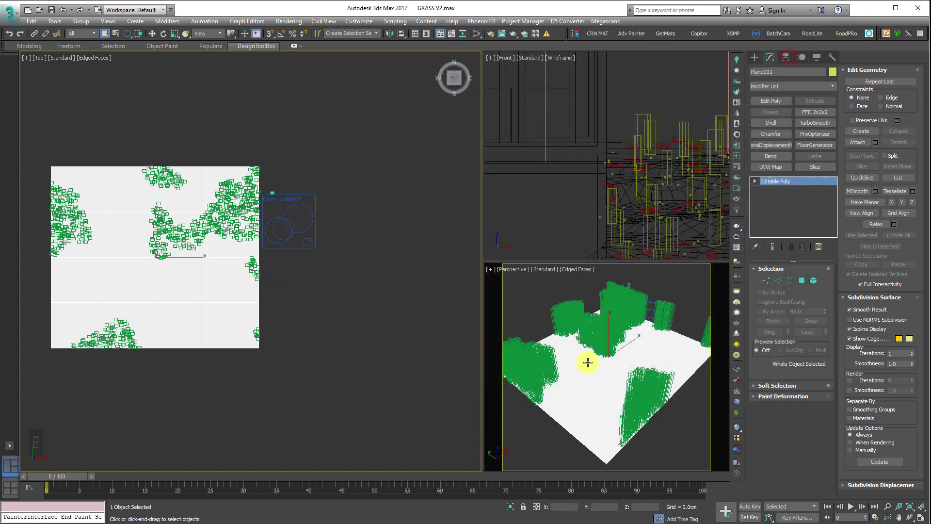
# Step: Switch the Perspective viewport to CoronaCamera002 and check the house and hillside grass at full viewport size
pyautogui.rightClick(549, 304)
pyautogui.press('v')
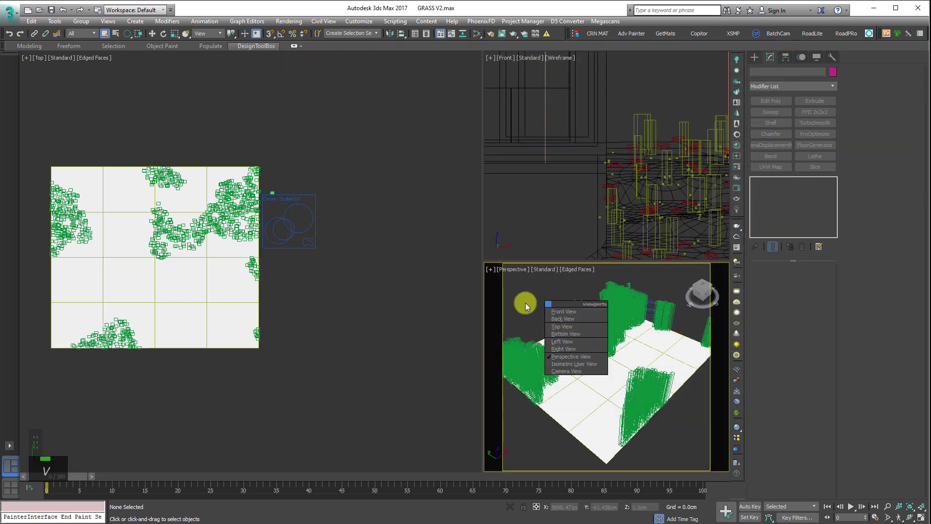
pyautogui.click(525, 287)
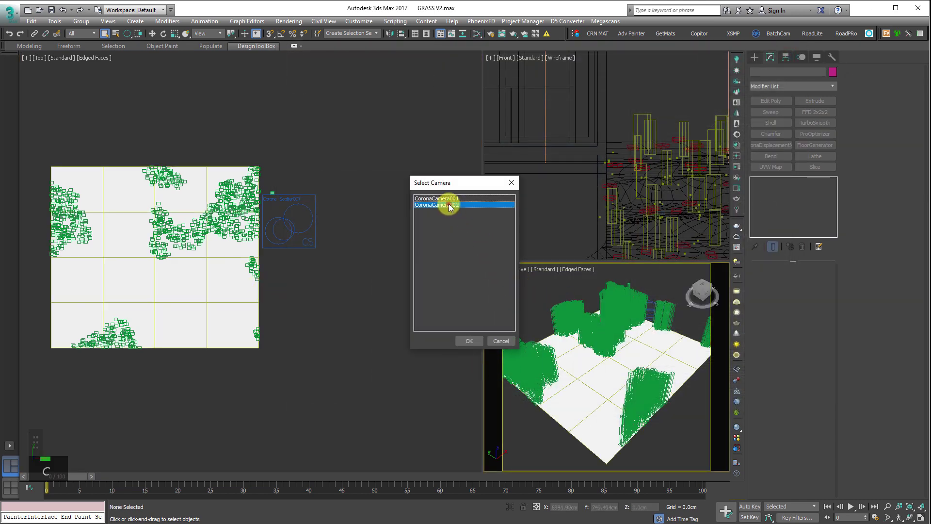
pyautogui.doubleClick(449, 203)
pyautogui.hotkey('alt', 'w')
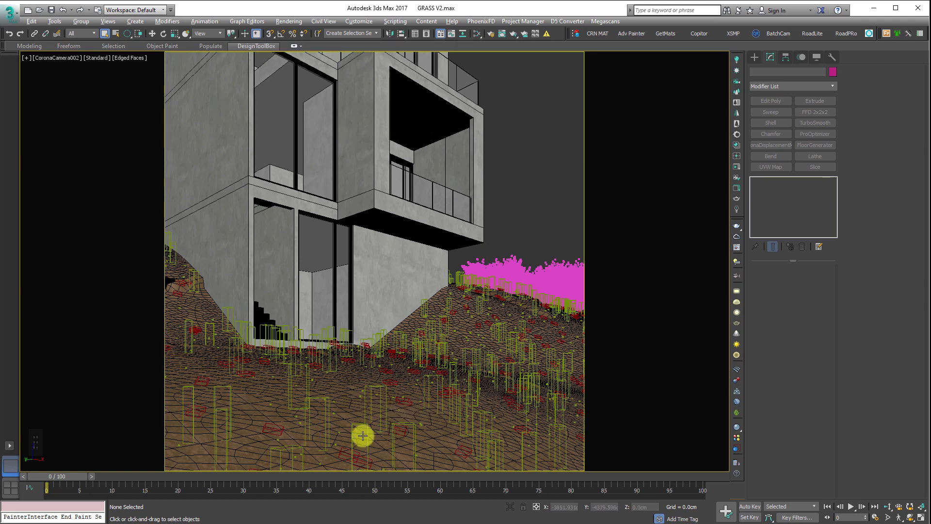
pyautogui.hotkey('alt', 'w')
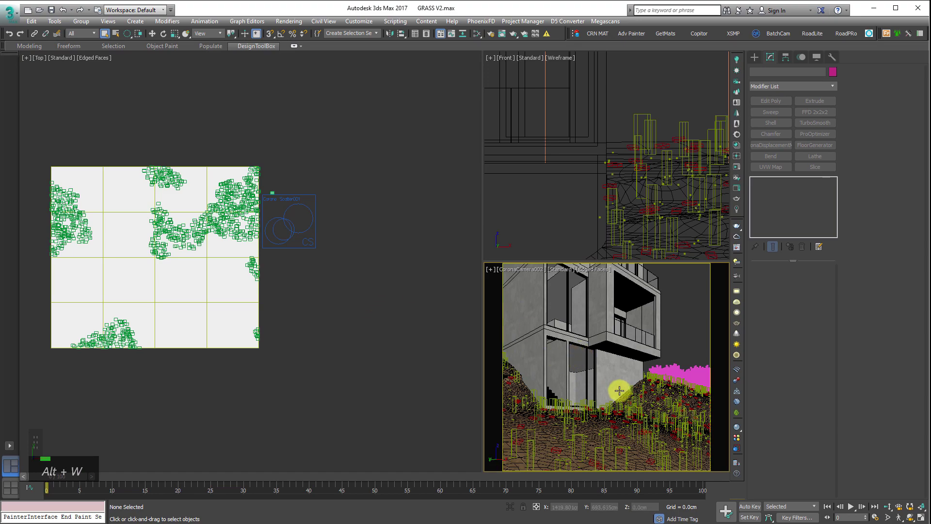
pyautogui.hotkey('alt', 'w')
pyautogui.hotkey('alt', 'w')
# Step: Examine the hillside scatter from above, including the FILL, TALL GRASS and CLUMP scatter objects beside the terrain
pyautogui.scroll(-3, 170, 301)
pyautogui.moveTo(242, 281); pyautogui.dragTo(428, 226, button='middle')
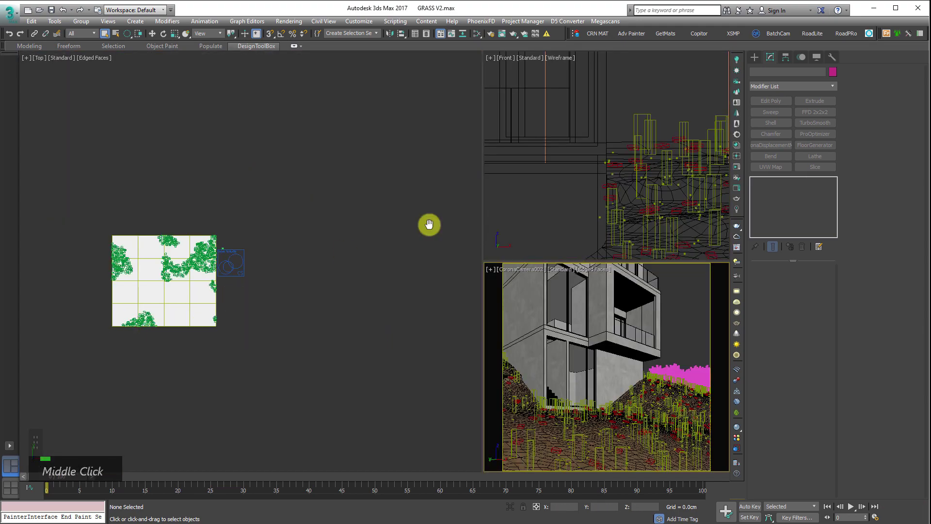
pyautogui.scroll(-3, 419, 230)
pyautogui.scroll(6, 293, 269)
pyautogui.moveTo(293, 239); pyautogui.dragTo(72, 174, button='middle')
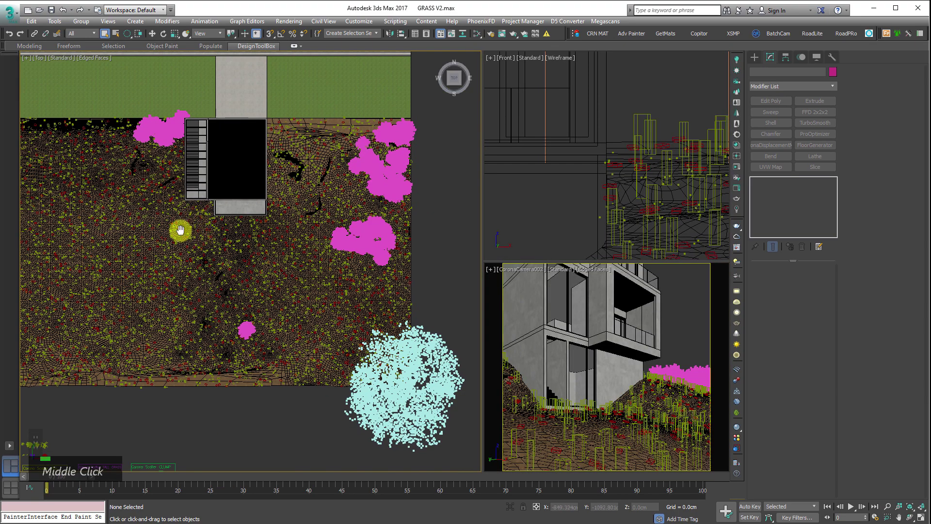
pyautogui.moveTo(181, 231); pyautogui.dragTo(231, 238, button='middle')
pyautogui.scroll(3, 84, 159)
pyautogui.scroll(-3, 84, 159)
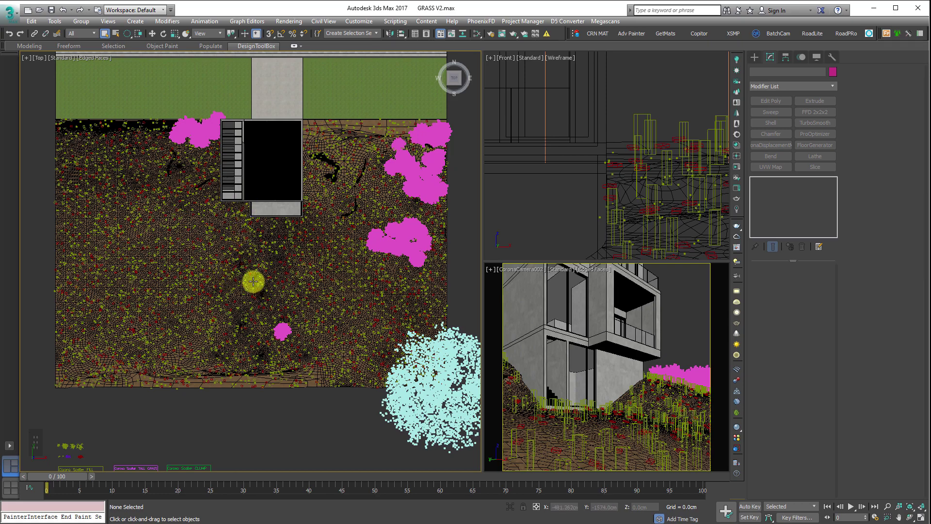
pyautogui.keyDown('alt'); pyautogui.moveTo(217, 322); pyautogui.dragTo(274, 276, button='middle'); pyautogui.keyUp('alt')
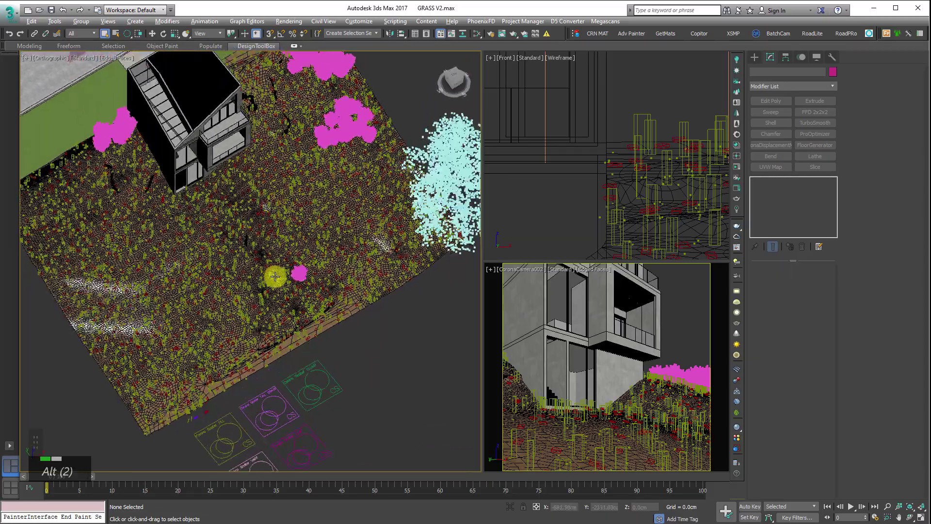
pyautogui.scroll(4, 253, 322)
pyautogui.keyDown('alt'); pyautogui.moveTo(264, 364); pyautogui.dragTo(236, 319, button='middle'); pyautogui.keyUp('alt')
pyautogui.scroll(3, 329, 269)
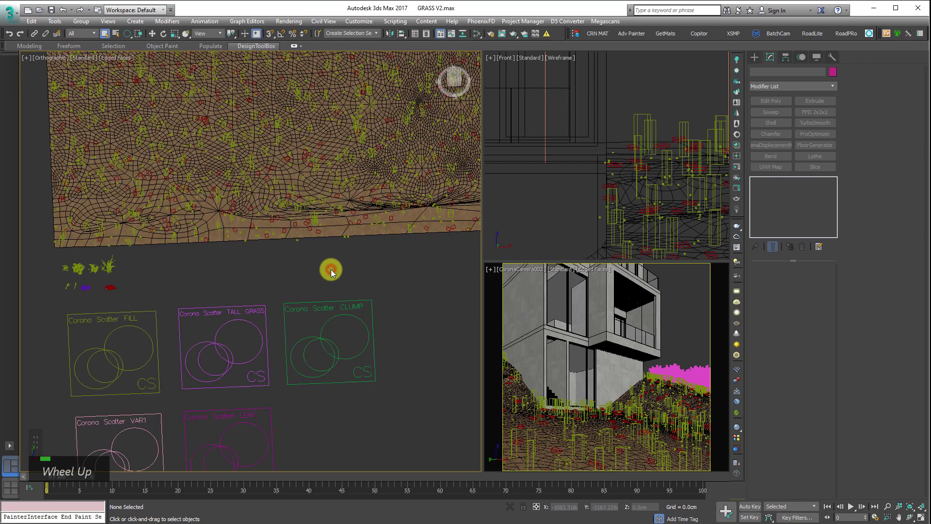